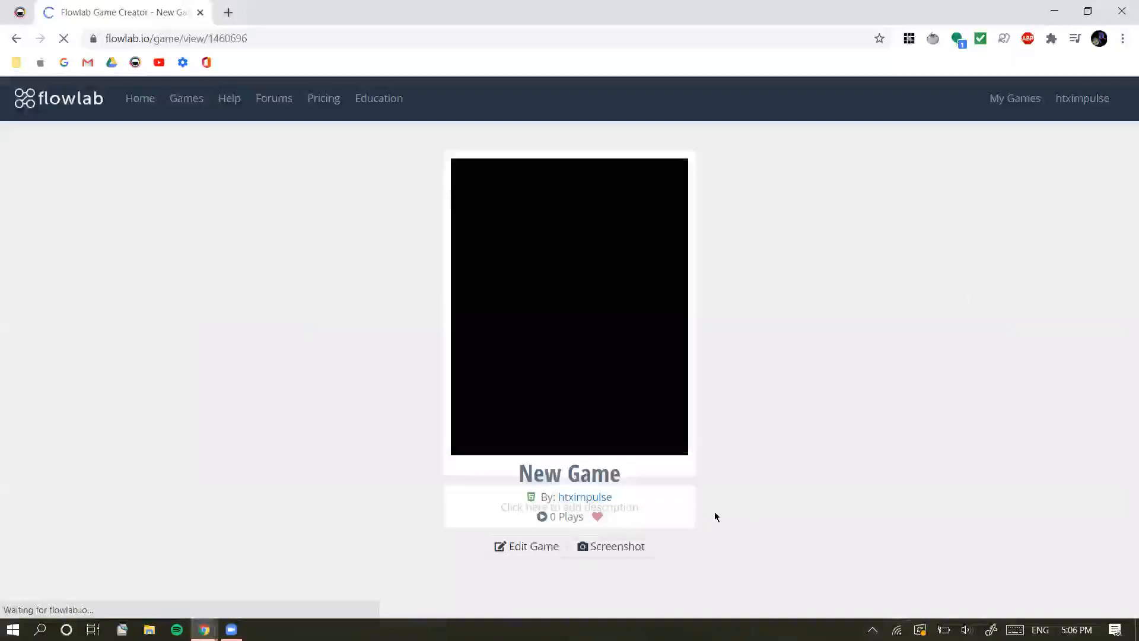
Open the new game for editing and start it from an empty project
{"action": "left_click", "coordinate": [520, 547]}
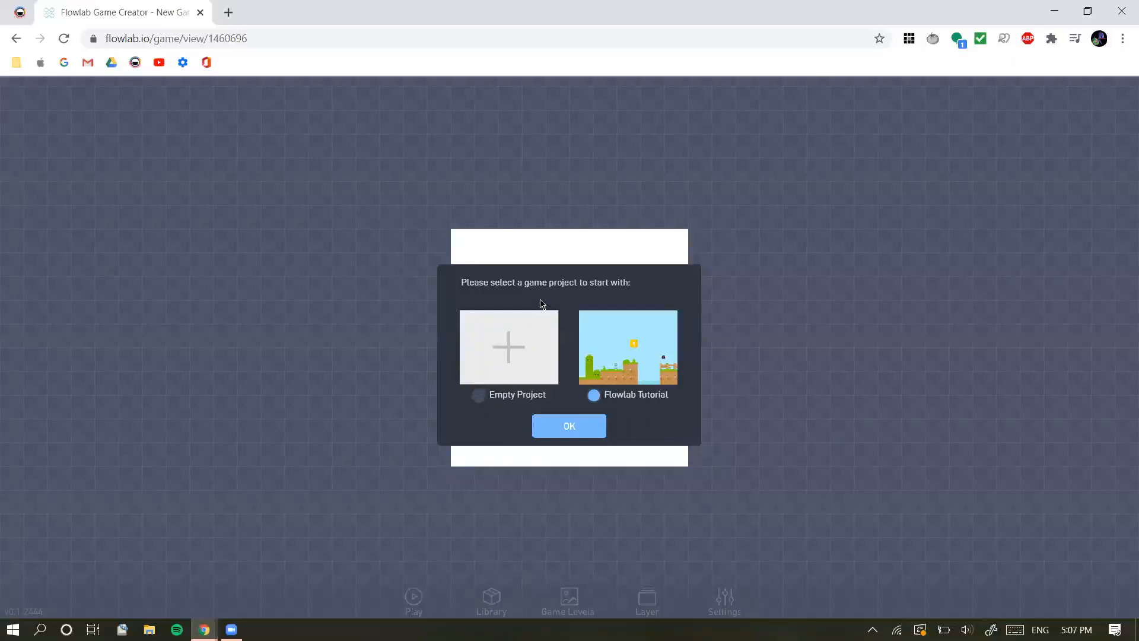
{"action": "left_click", "coordinate": [478, 398]}
{"action": "left_click", "coordinate": [564, 429]}
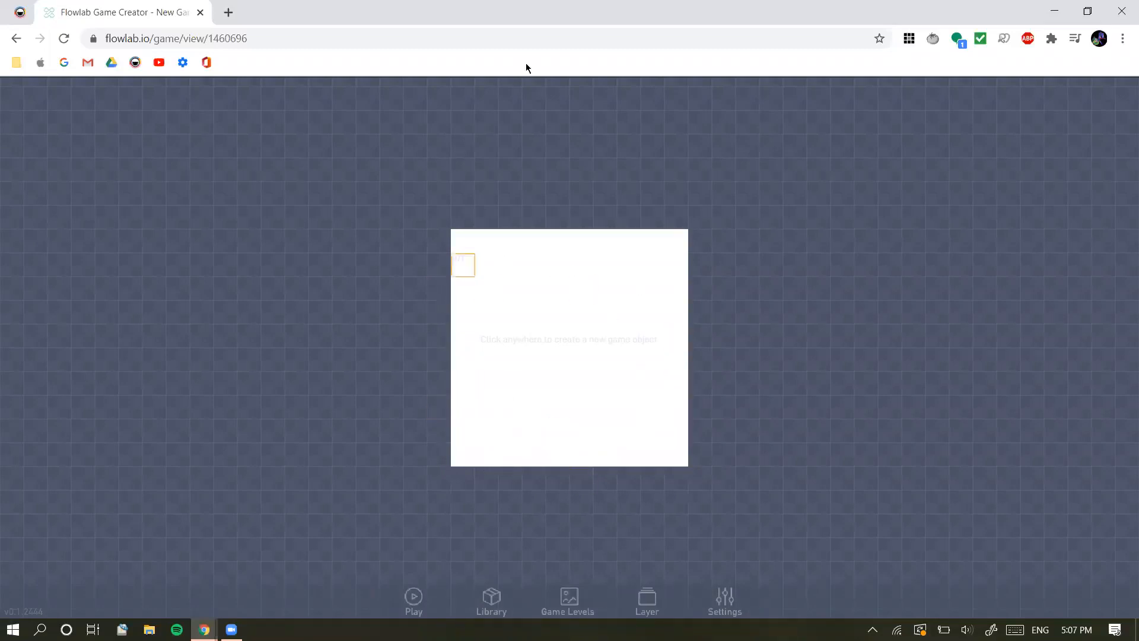
{"action": "left_click", "coordinate": [587, 436]}
{"action": "left_click", "coordinate": [631, 446]}
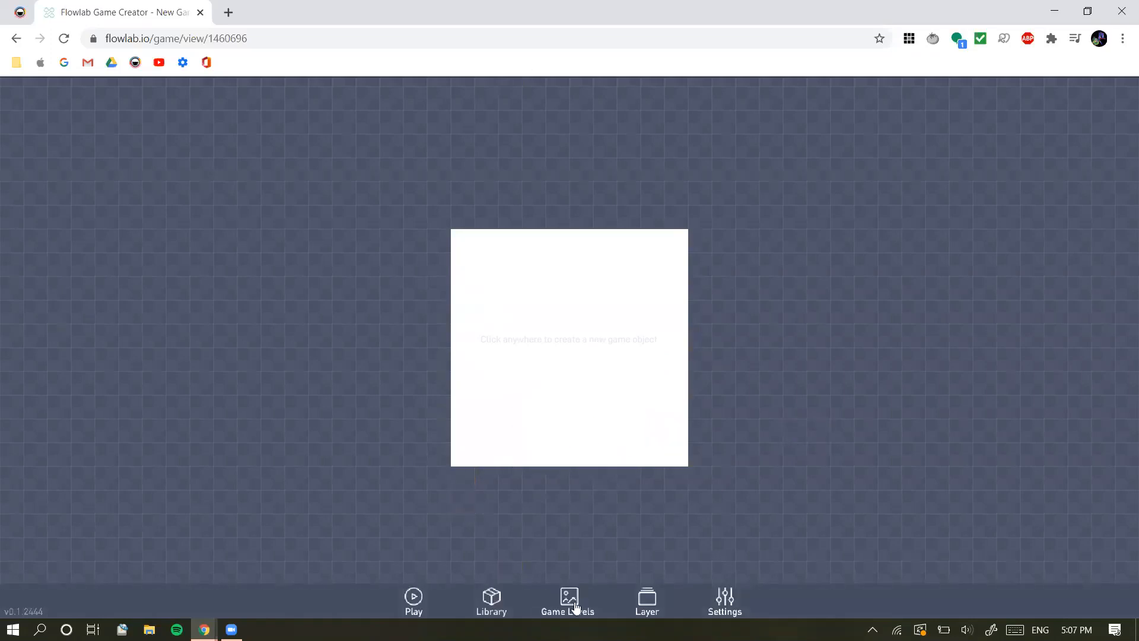
{"action": "left_click", "coordinate": [571, 601]}
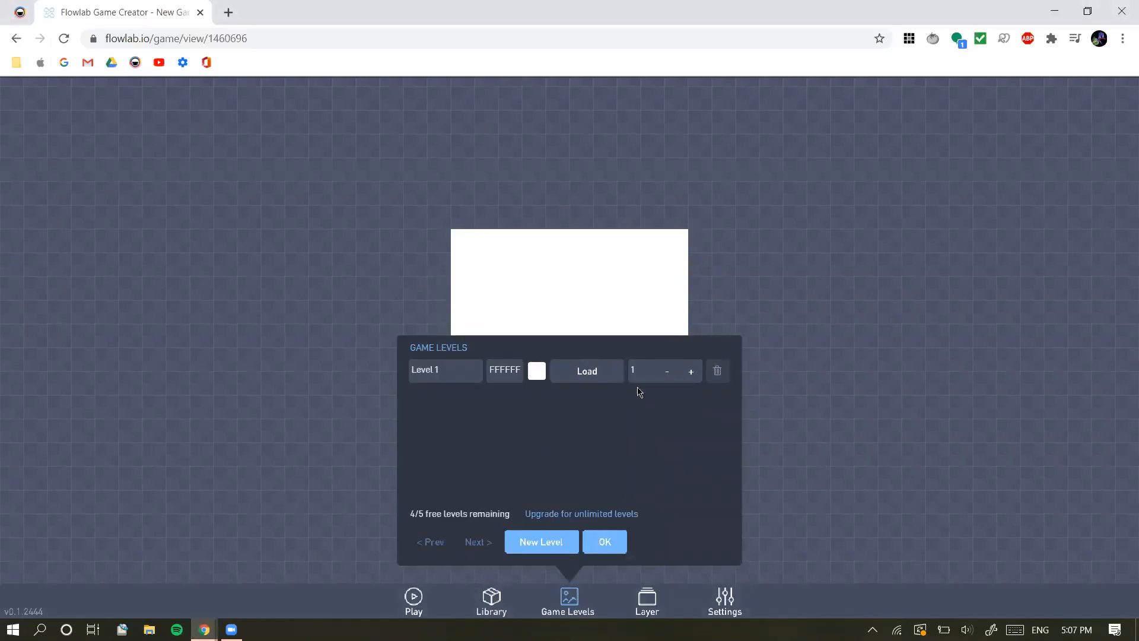
{"action": "left_click", "coordinate": [604, 542]}
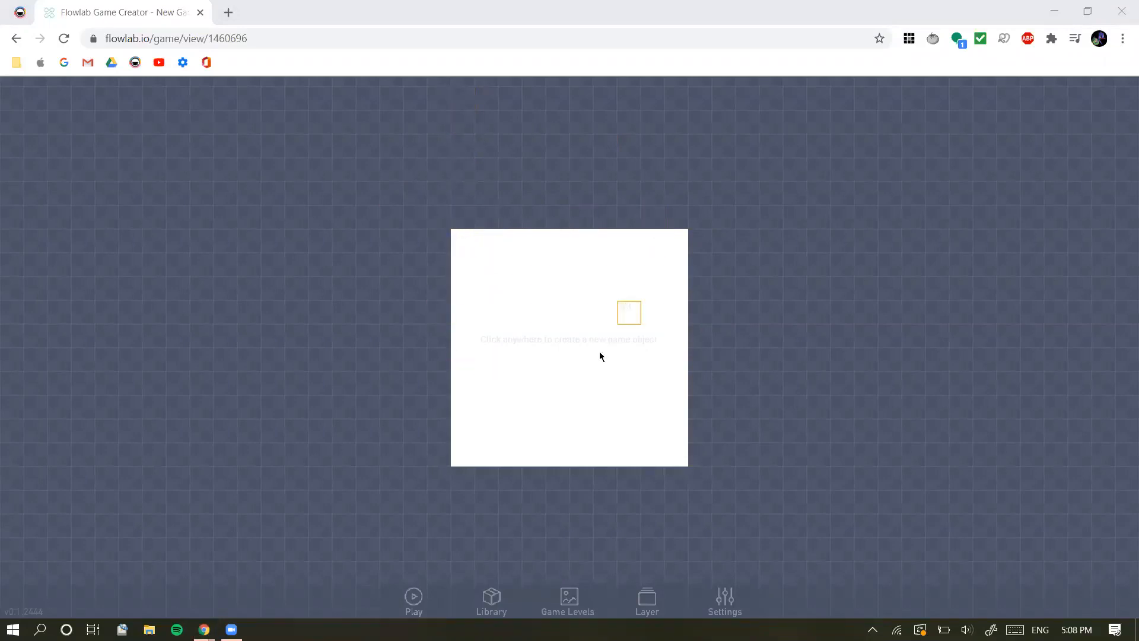
{"action": "left_click", "coordinate": [553, 375]}
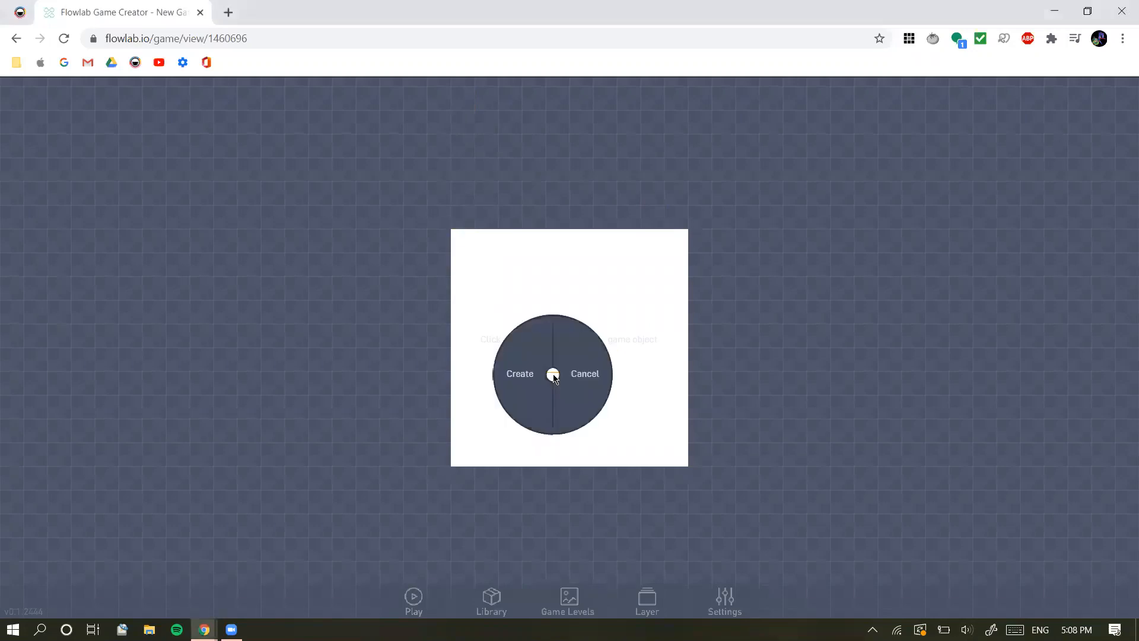
{"action": "left_click", "coordinate": [588, 388]}
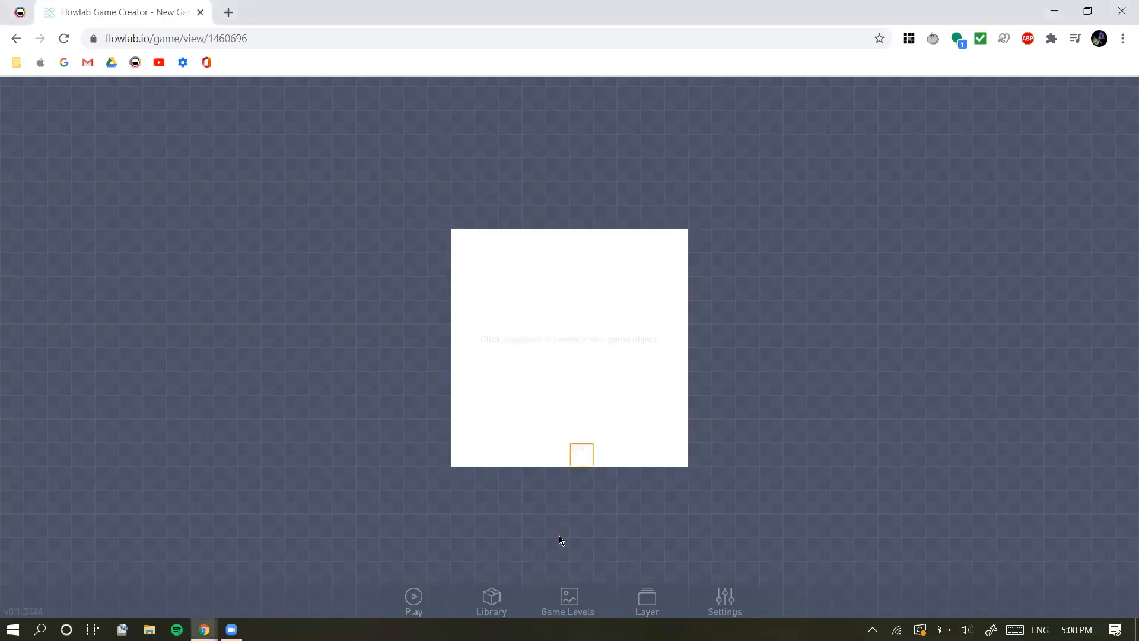
{"action": "left_click", "coordinate": [569, 600]}
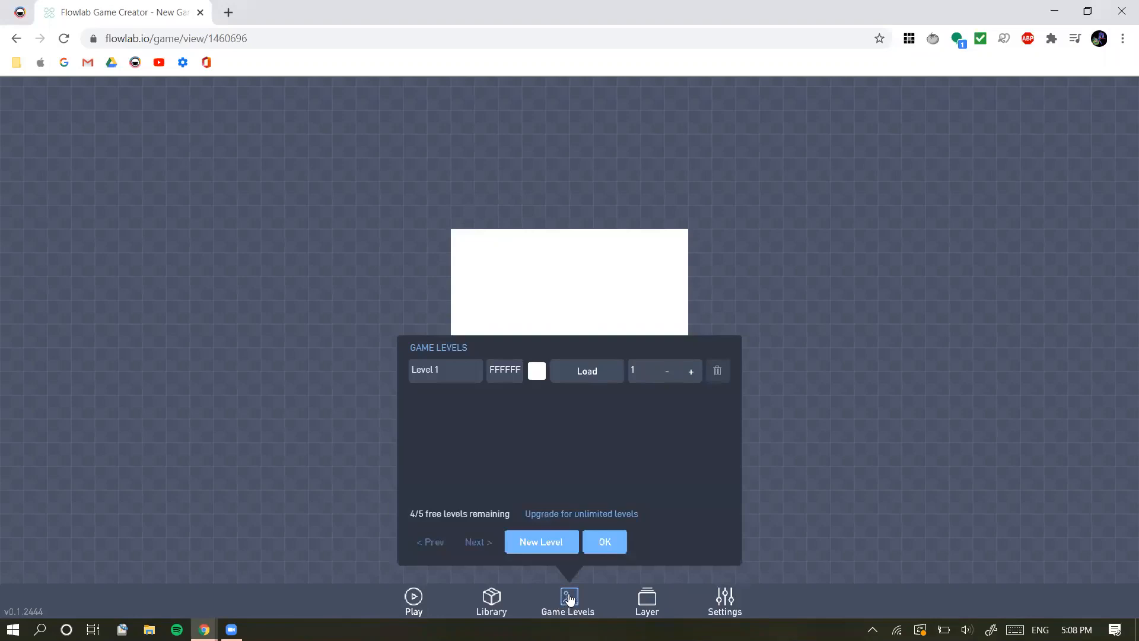
{"action": "left_click", "coordinate": [603, 546]}
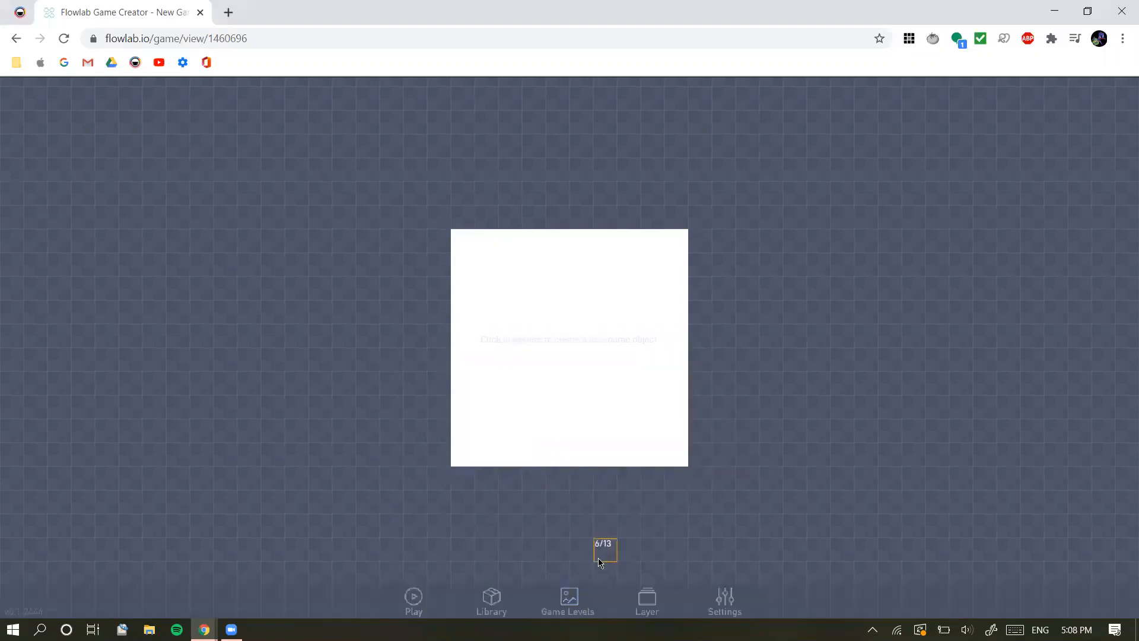
Set the Level 1 background color to a bright light blue, 82E0FB
{"action": "left_click", "coordinate": [568, 605]}
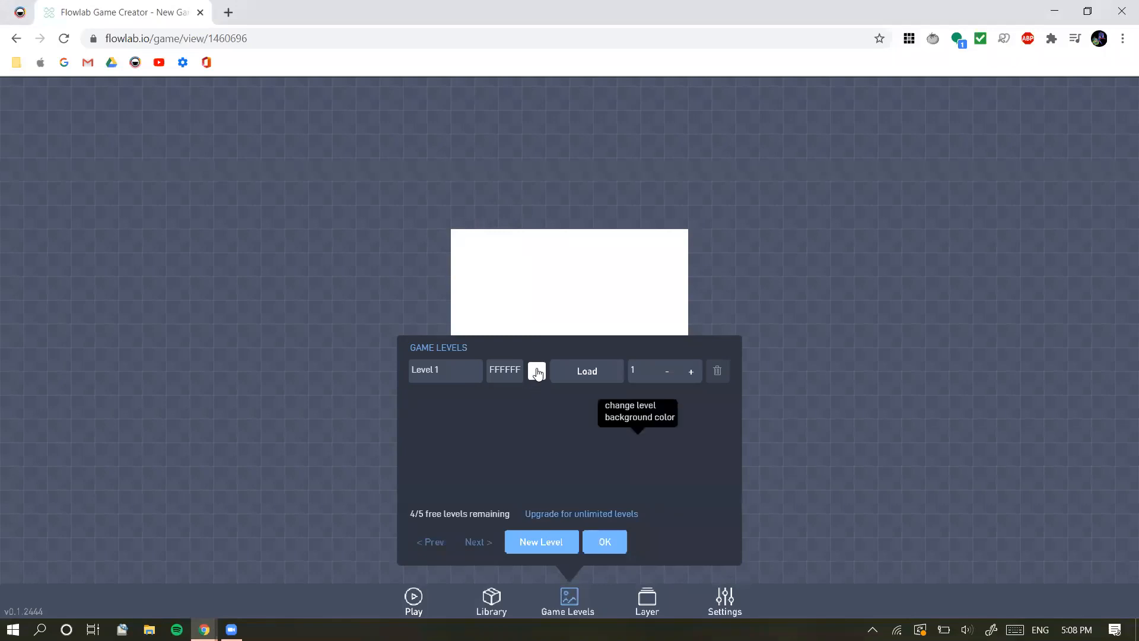
{"action": "left_click", "coordinate": [536, 372]}
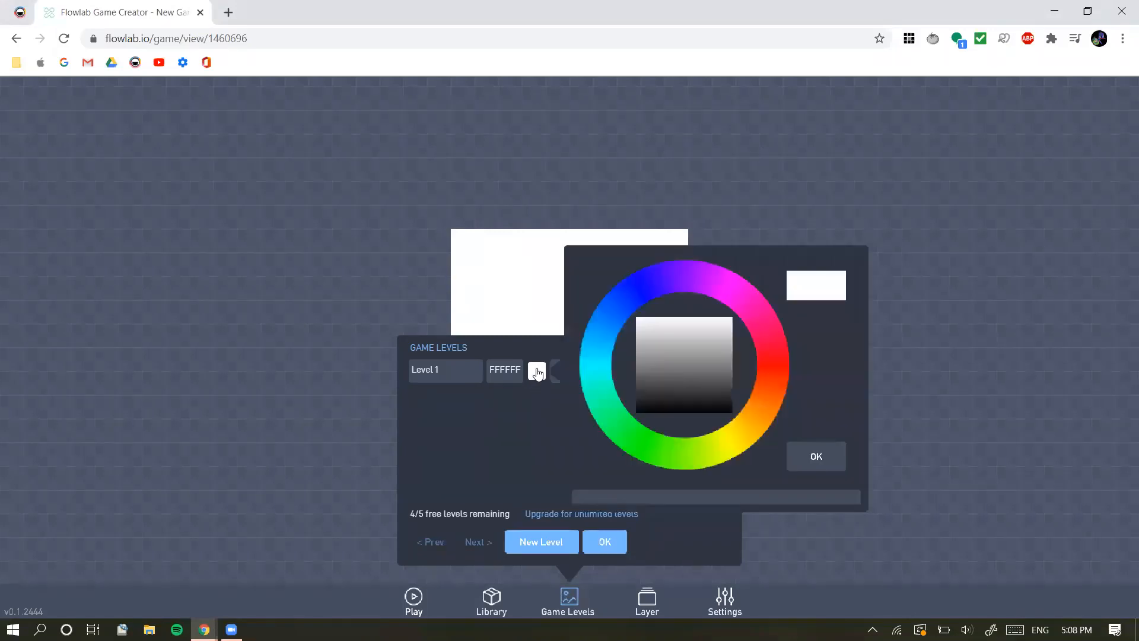
{"action": "left_click", "coordinate": [600, 353]}
{"action": "left_click", "coordinate": [714, 331]}
{"action": "left_click", "coordinate": [687, 324]}
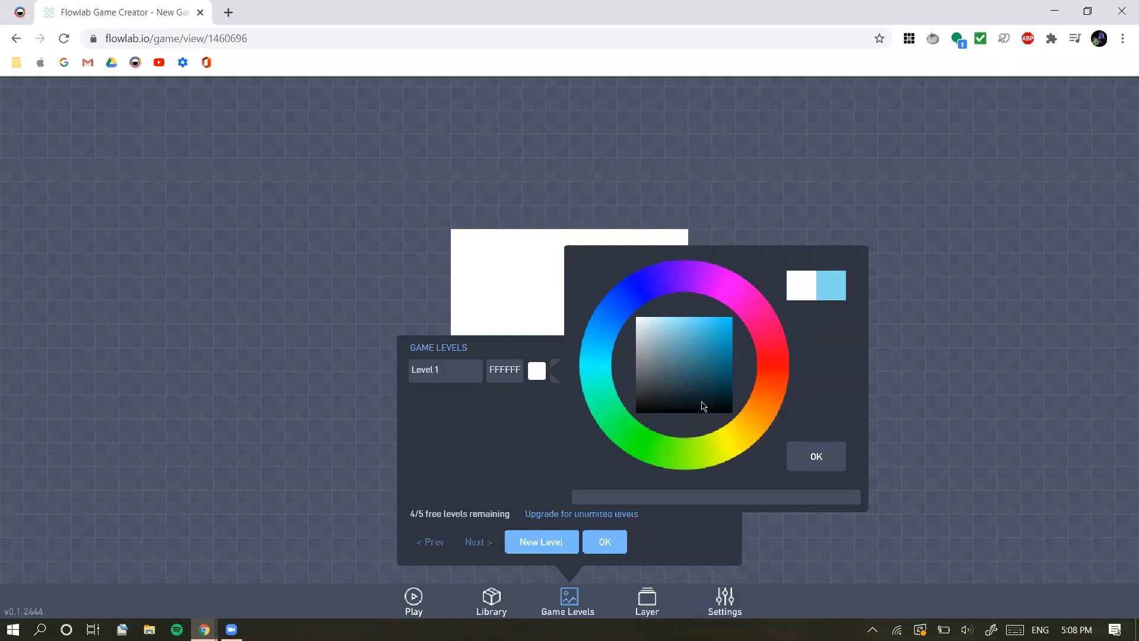
{"action": "left_click", "coordinate": [683, 324]}
{"action": "left_click", "coordinate": [816, 457]}
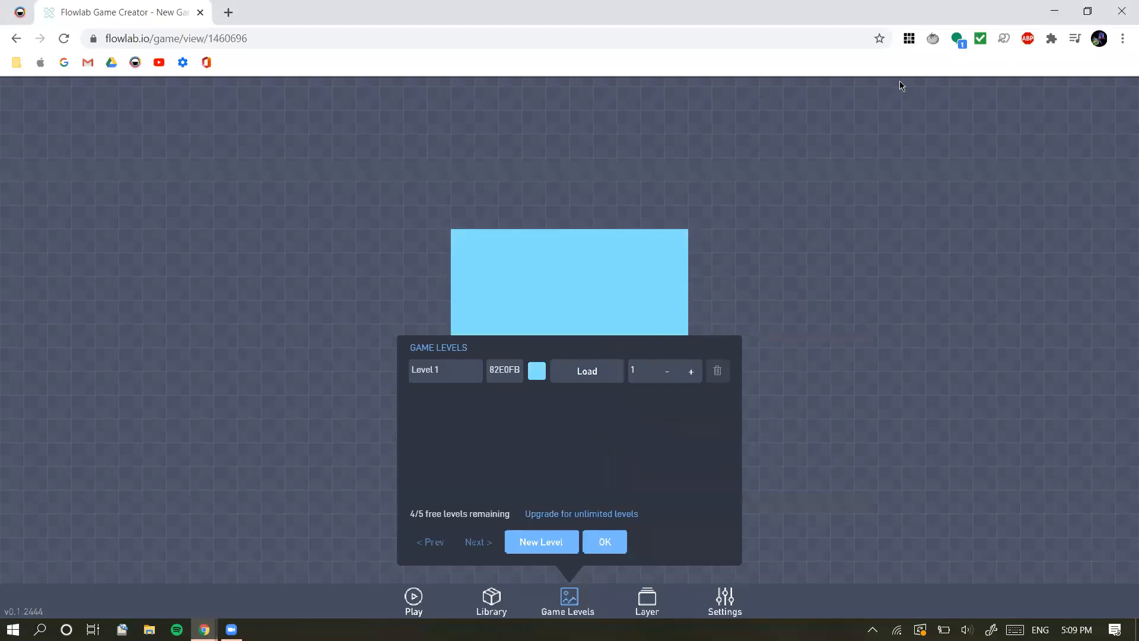
{"action": "left_click", "coordinate": [560, 602]}
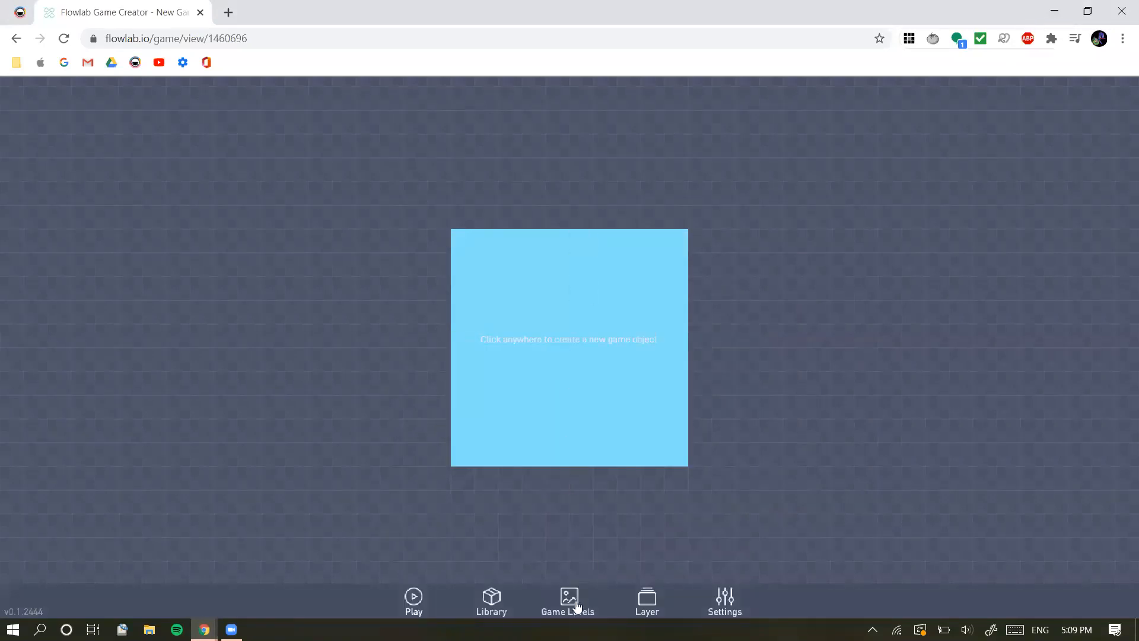
Change the Level 1 background color to the paler blue ACDDEB and close the level list
{"action": "left_click", "coordinate": [576, 603]}
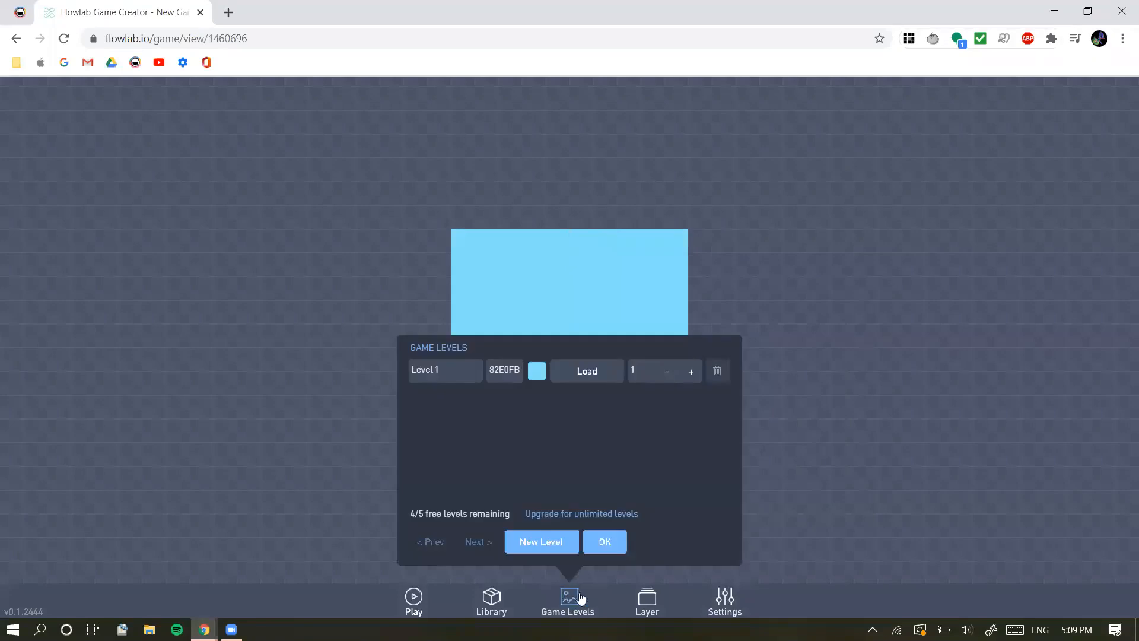
{"action": "left_click", "coordinate": [536, 372]}
{"action": "left_click", "coordinate": [704, 331]}
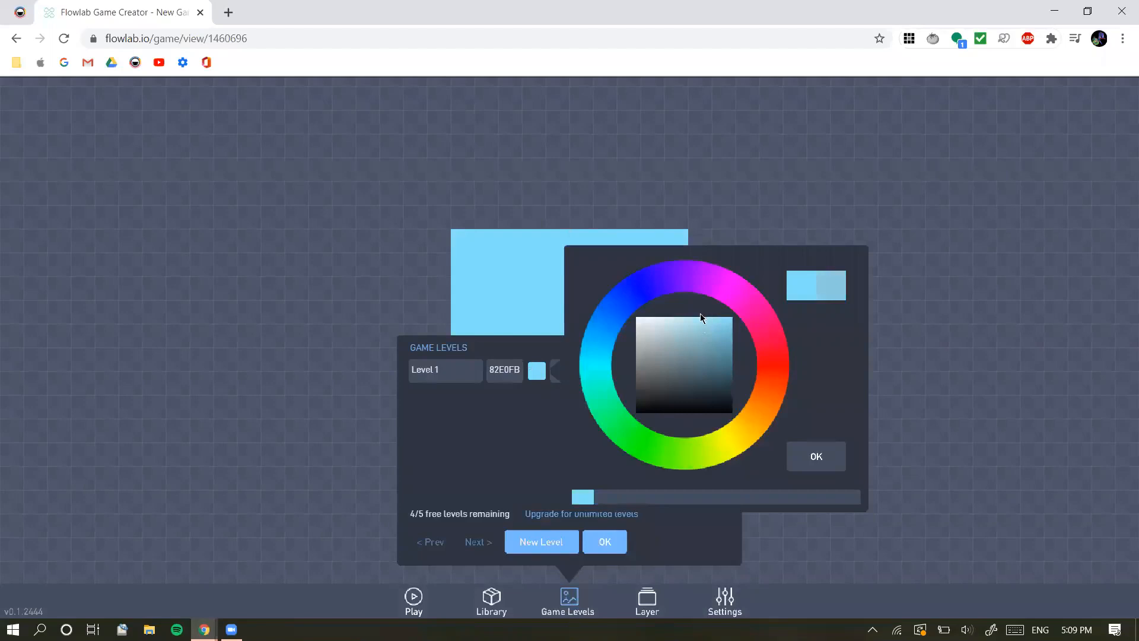
{"action": "left_click", "coordinate": [688, 326]}
{"action": "left_click", "coordinate": [685, 320]}
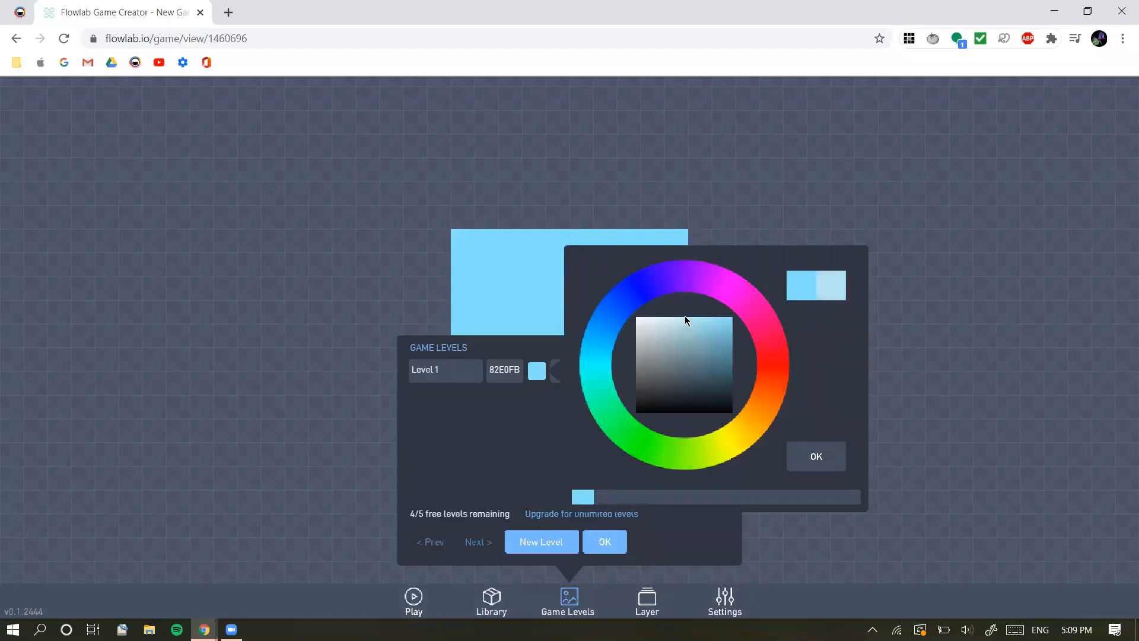
{"action": "left_click", "coordinate": [690, 322]}
{"action": "left_click", "coordinate": [808, 456]}
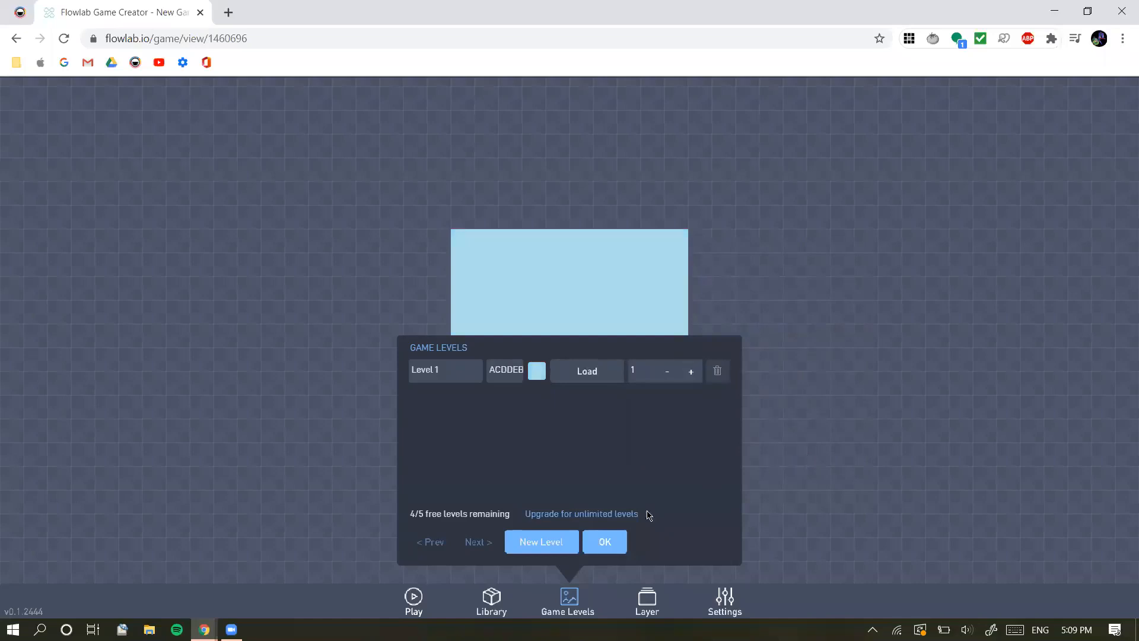
{"action": "left_click", "coordinate": [608, 541]}
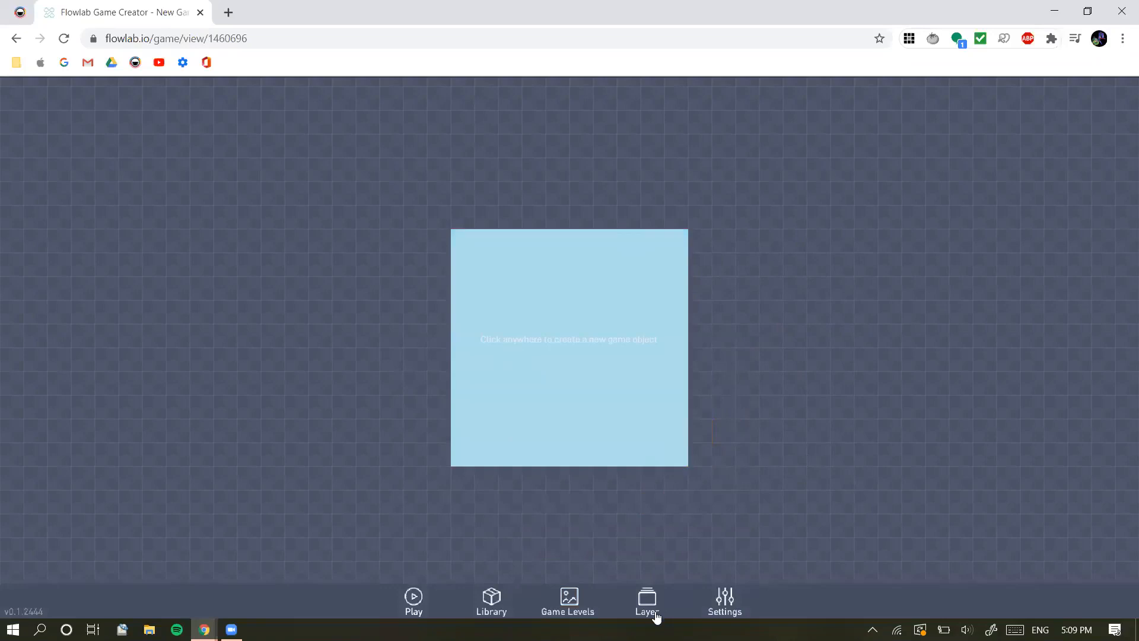
Rename the game to "Jumpy Adventures Tutorial" in the game settings
{"action": "left_click", "coordinate": [714, 609]}
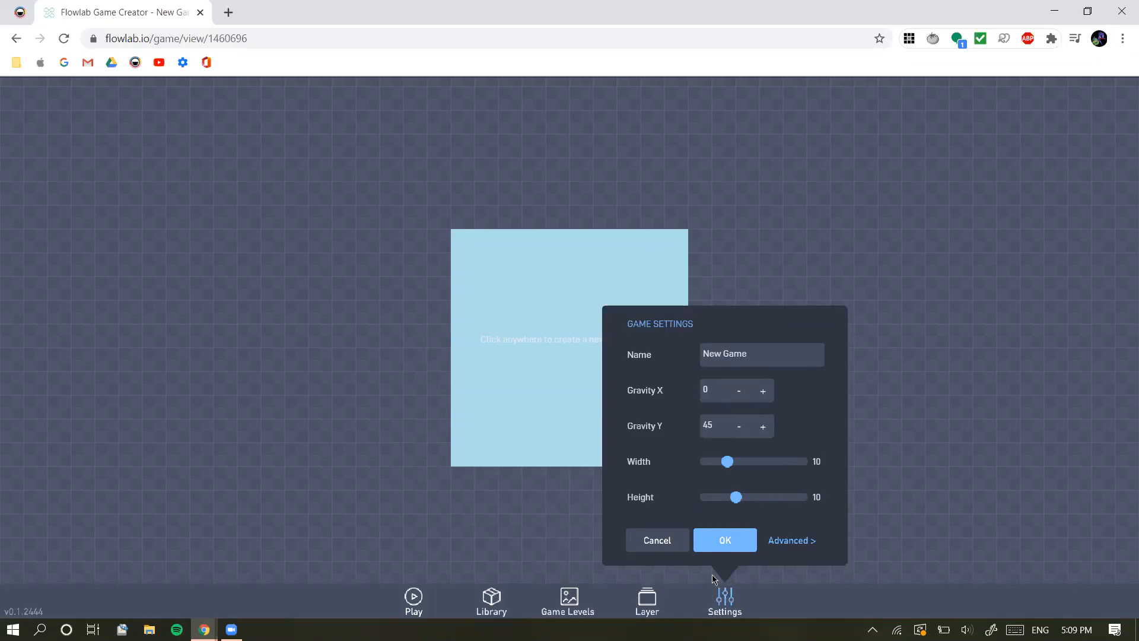
{"action": "left_click", "coordinate": [751, 348]}
{"action": "triple_click", "coordinate": [751, 349]}
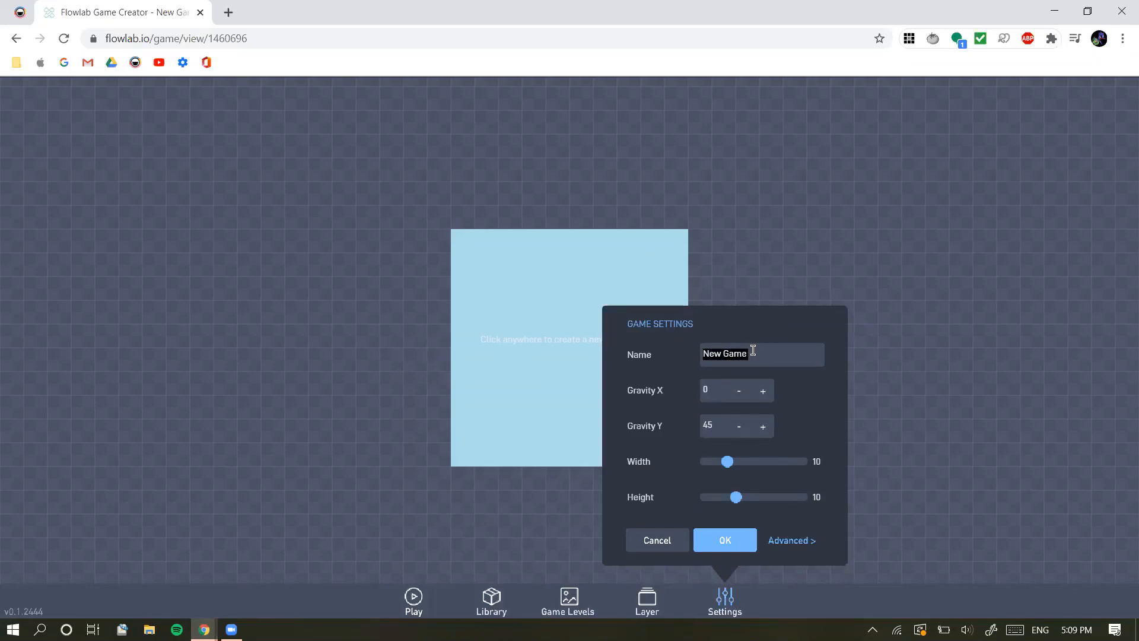
{"action": "type", "text": "Jumpy Adventures"}
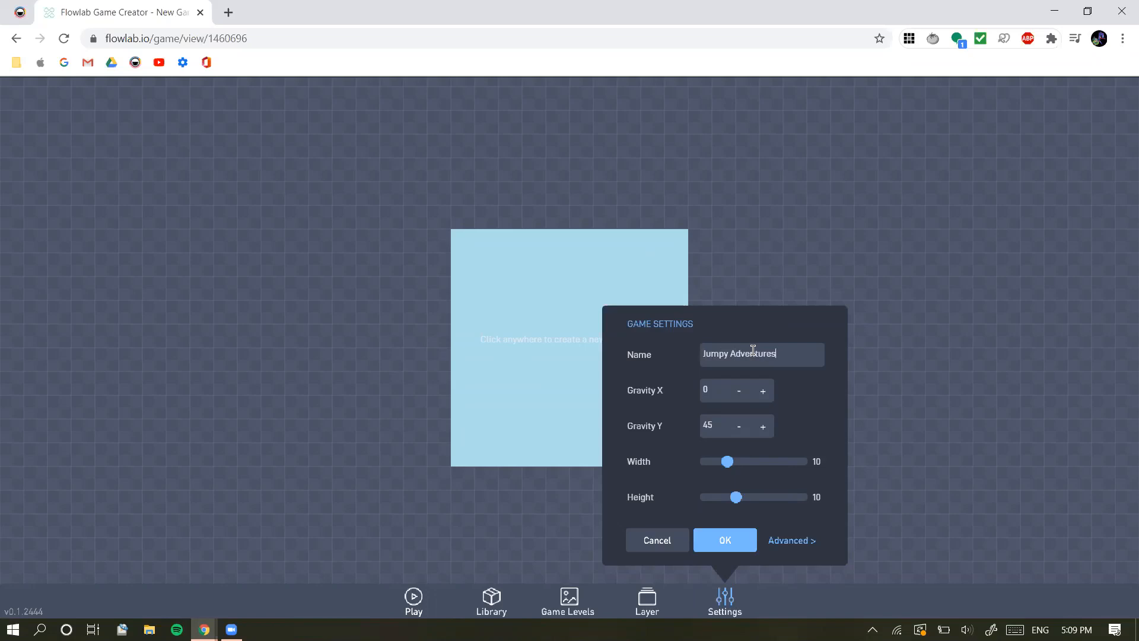
{"action": "type", "text": " Tutorial"}
{"action": "left_click", "coordinate": [724, 540]}
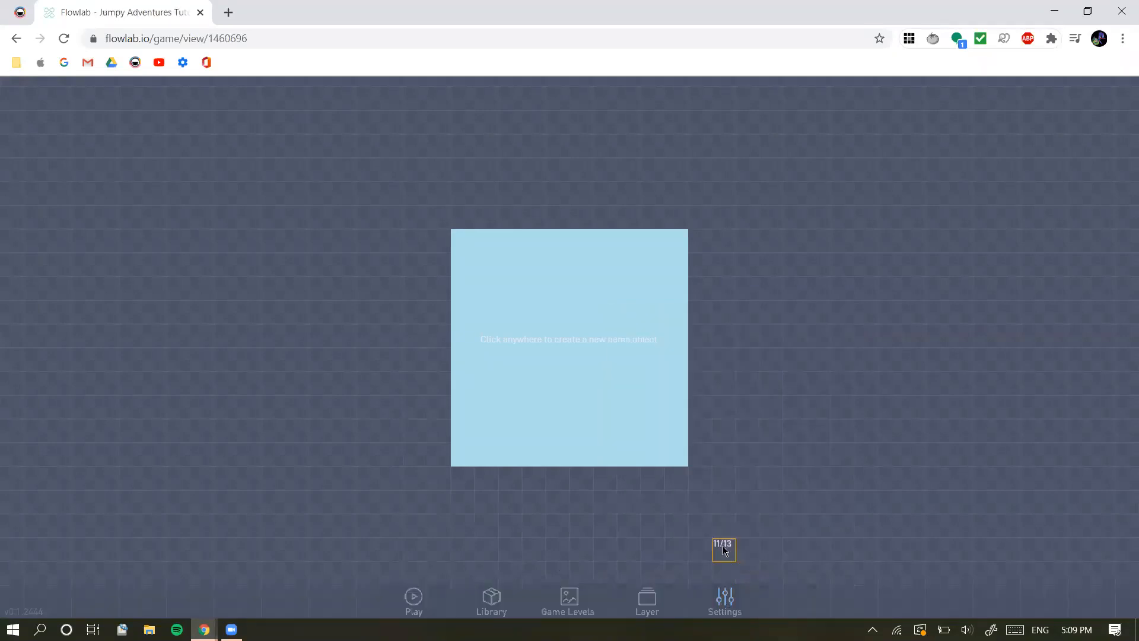
{"action": "left_click", "coordinate": [567, 606]}
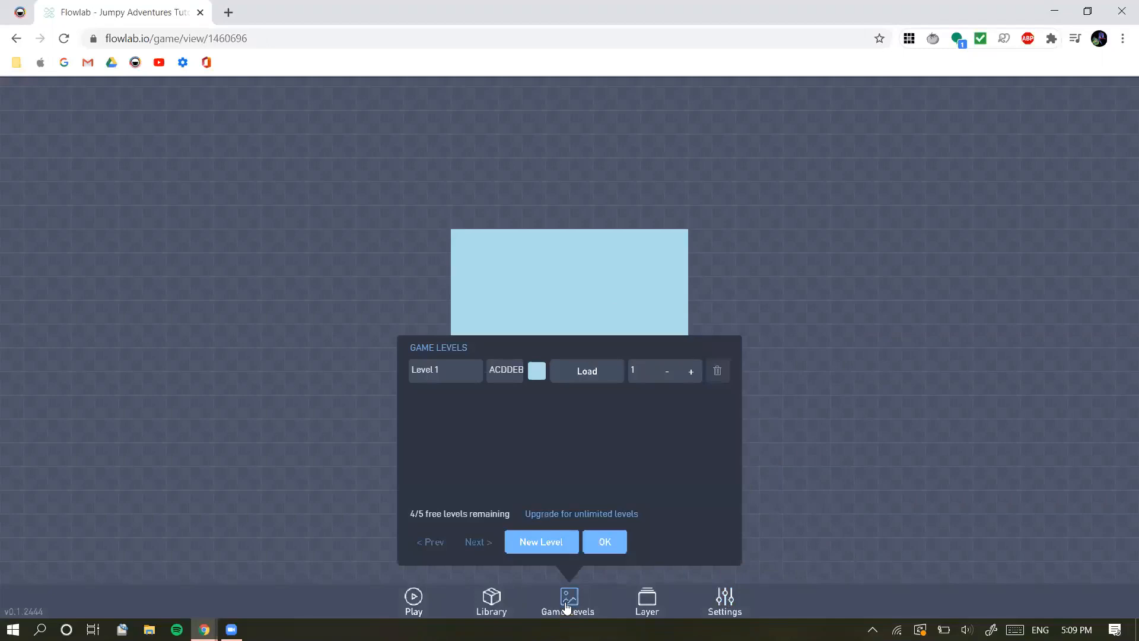
{"action": "left_click", "coordinate": [568, 606]}
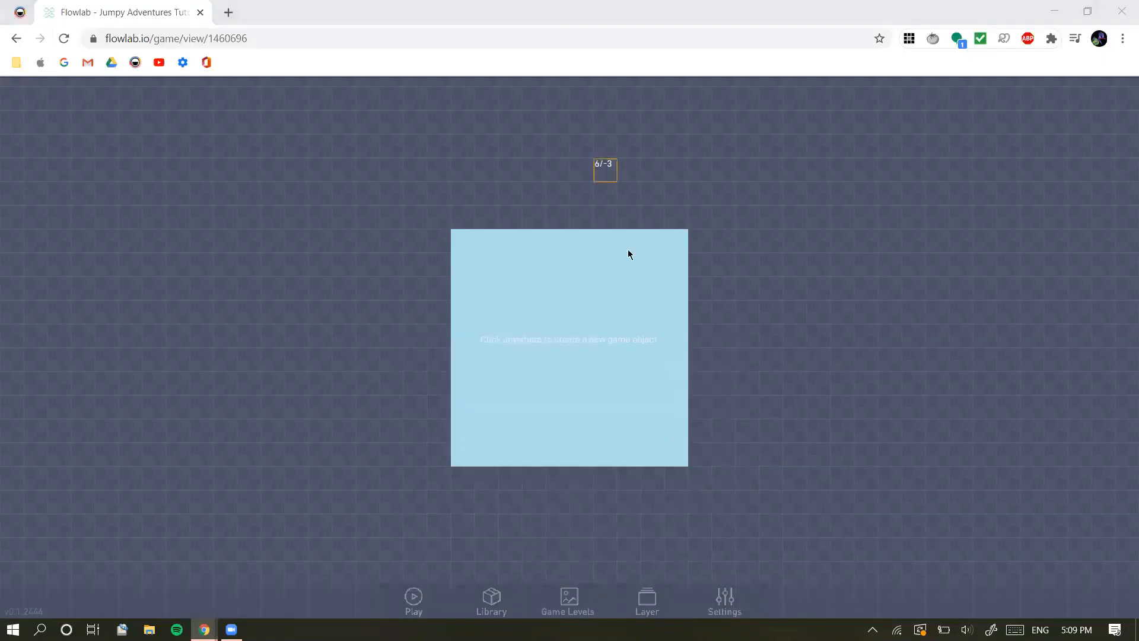
Set the game's width to 20 in the game settings
{"action": "left_click", "coordinate": [734, 606]}
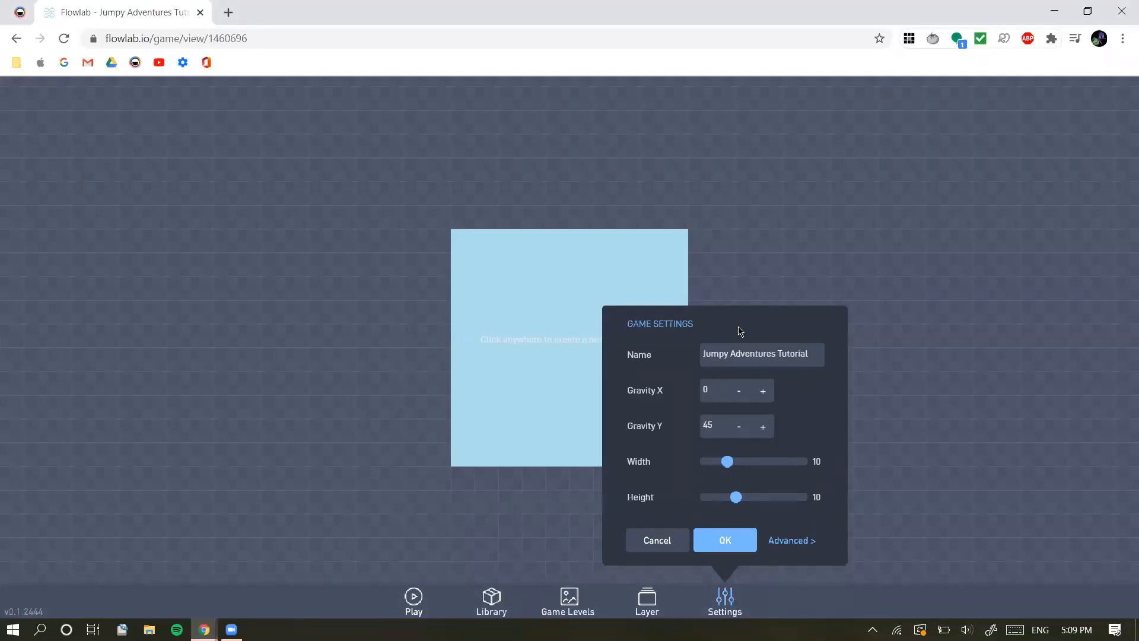
{"action": "left_click", "coordinate": [814, 356]}
{"action": "triple_click", "coordinate": [813, 354]}
{"action": "left_click", "coordinate": [812, 355]}
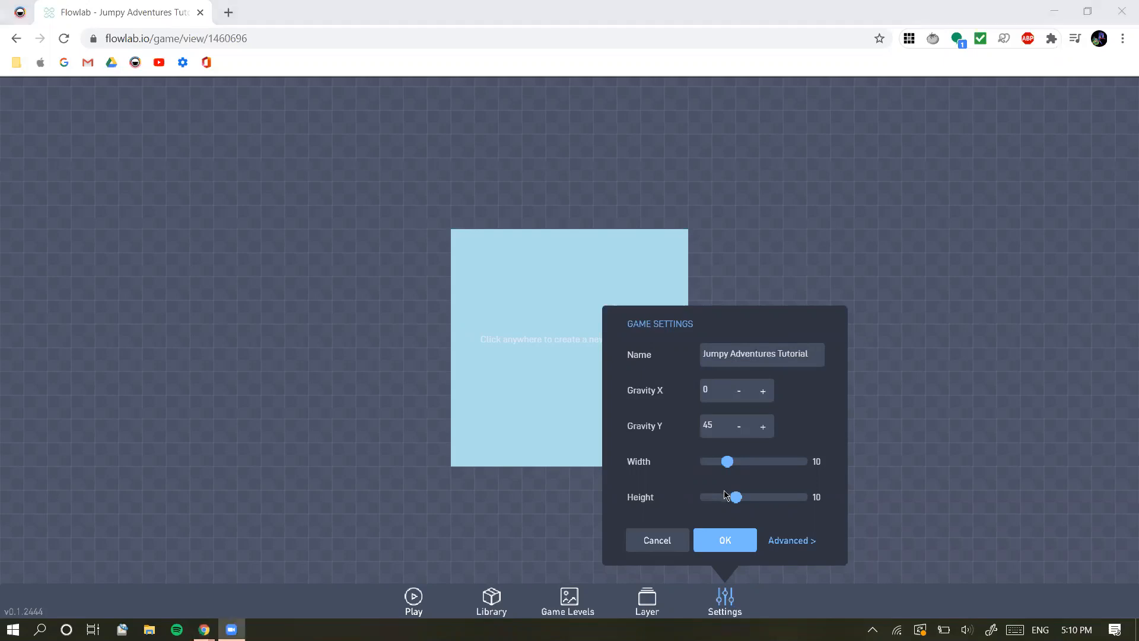
{"action": "left_click_drag", "start_coordinate": [731, 464], "coordinate": [765, 464]}
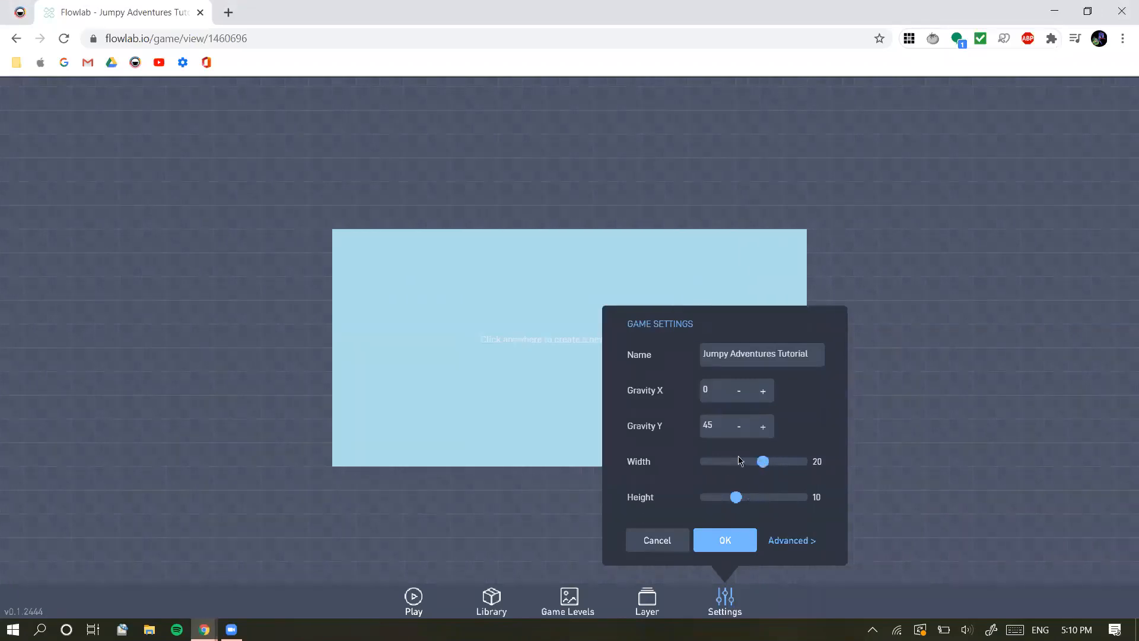
{"action": "left_click", "coordinate": [725, 539]}
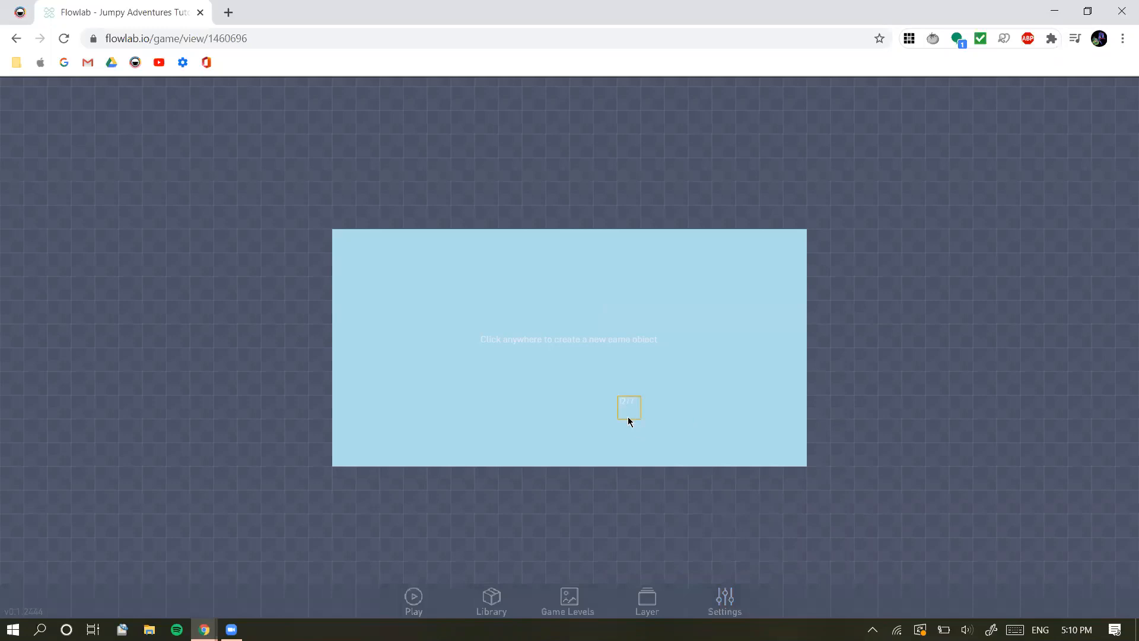
{"action": "left_click", "coordinate": [629, 421]}
{"action": "left_click", "coordinate": [669, 389]}
{"action": "left_click", "coordinate": [727, 602]}
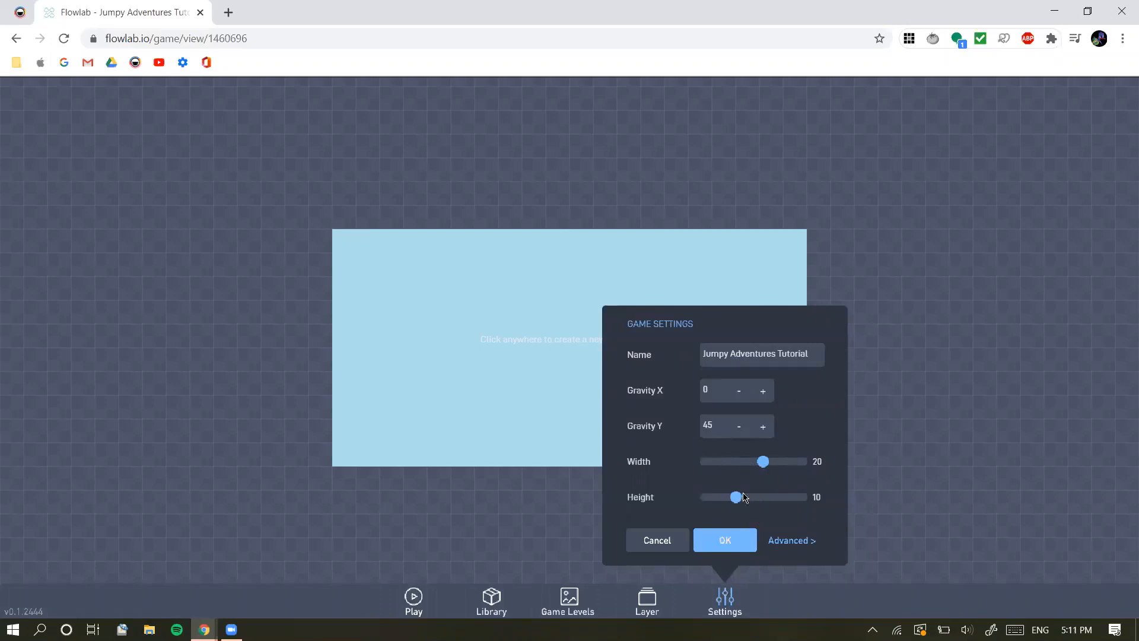
{"action": "left_click", "coordinate": [724, 541]}
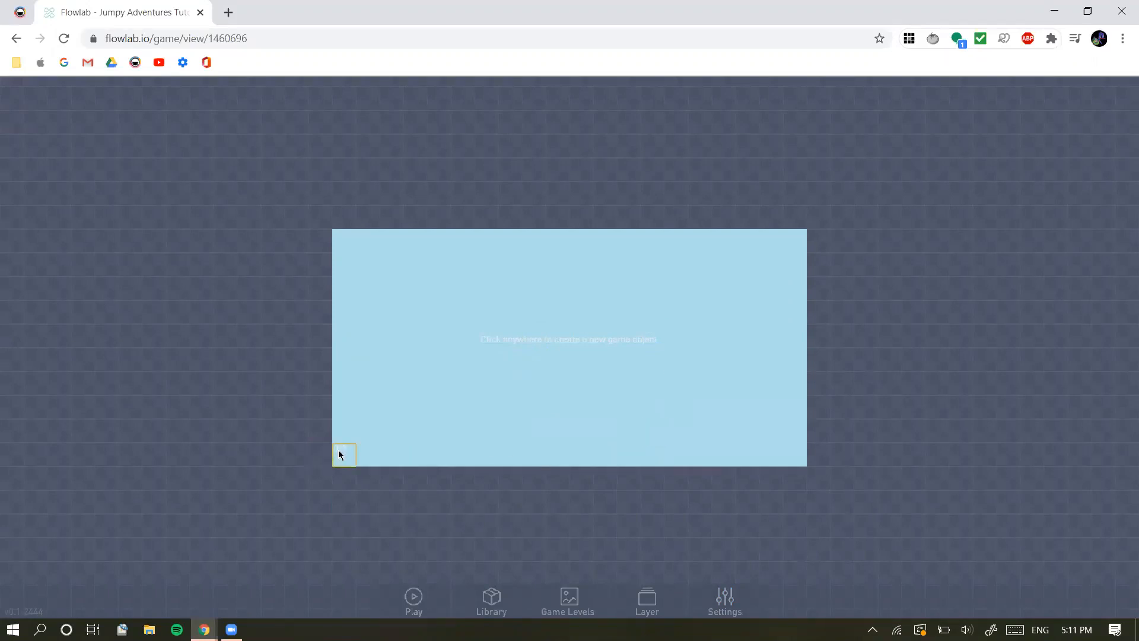
Leave the editor for the flowlab.io home page and open the list of your own games
{"action": "left_click", "coordinate": [269, 37]}
{"action": "key", "text": "End"}
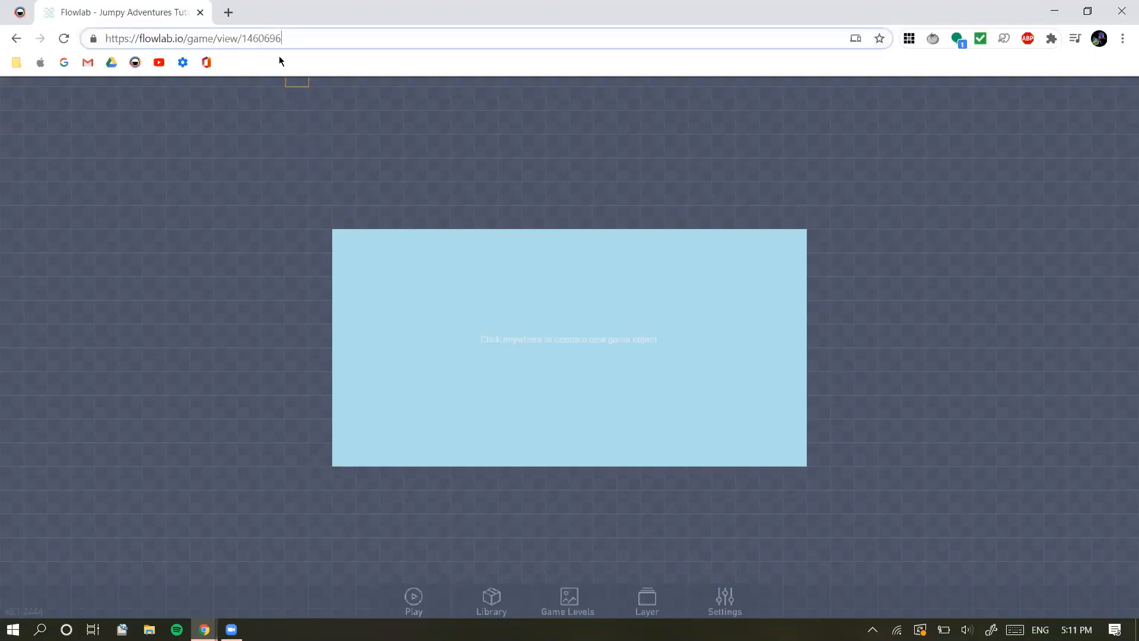
{"action": "key", "text": "BackSpace"}
{"action": "key", "text": "BackSpace"}
{"action": "key", "text": "BackSpace"}
{"action": "key", "text": "BackSpace"}
{"action": "key", "text": "BackSpace"}
{"action": "key", "text": "BackSpace"}
{"action": "key", "text": "BackSpace"}
{"action": "key", "text": "BackSpace"}
{"action": "key", "text": "BackSpace"}
{"action": "key", "text": "BackSpace"}
{"action": "key", "text": "BackSpace"}
{"action": "key", "text": "BackSpace"}
{"action": "key", "text": "BackSpace"}
{"action": "key", "text": "BackSpace"}
{"action": "key", "text": "BackSpace"}
{"action": "key", "text": "BackSpace"}
{"action": "key", "text": "BackSpace"}
{"action": "key", "text": "BackSpace"}
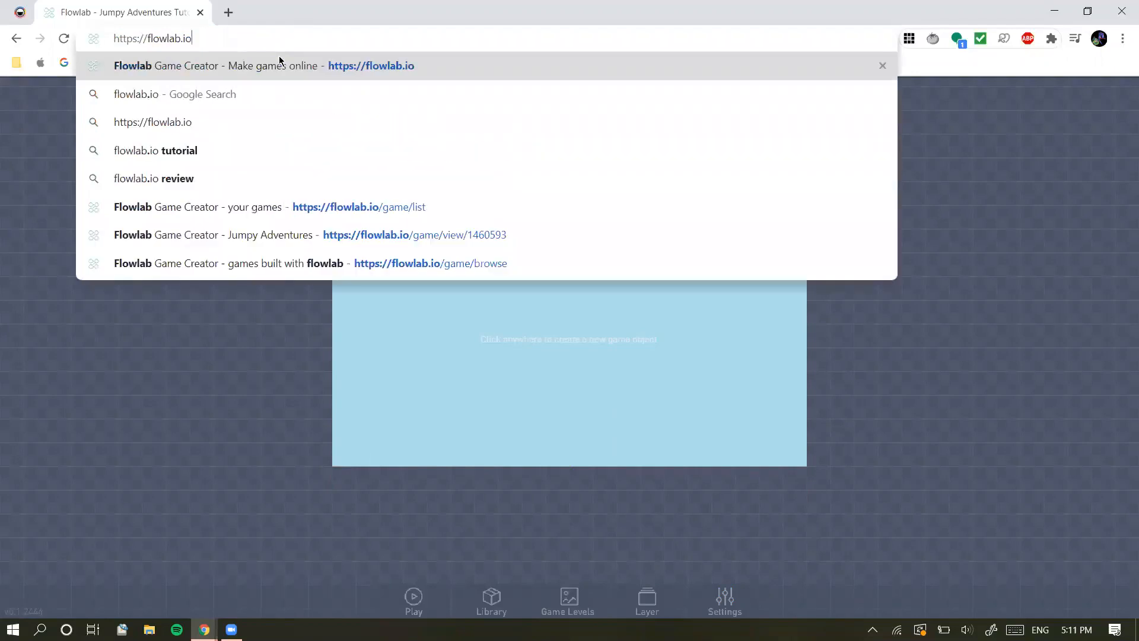
{"action": "key", "text": "Return"}
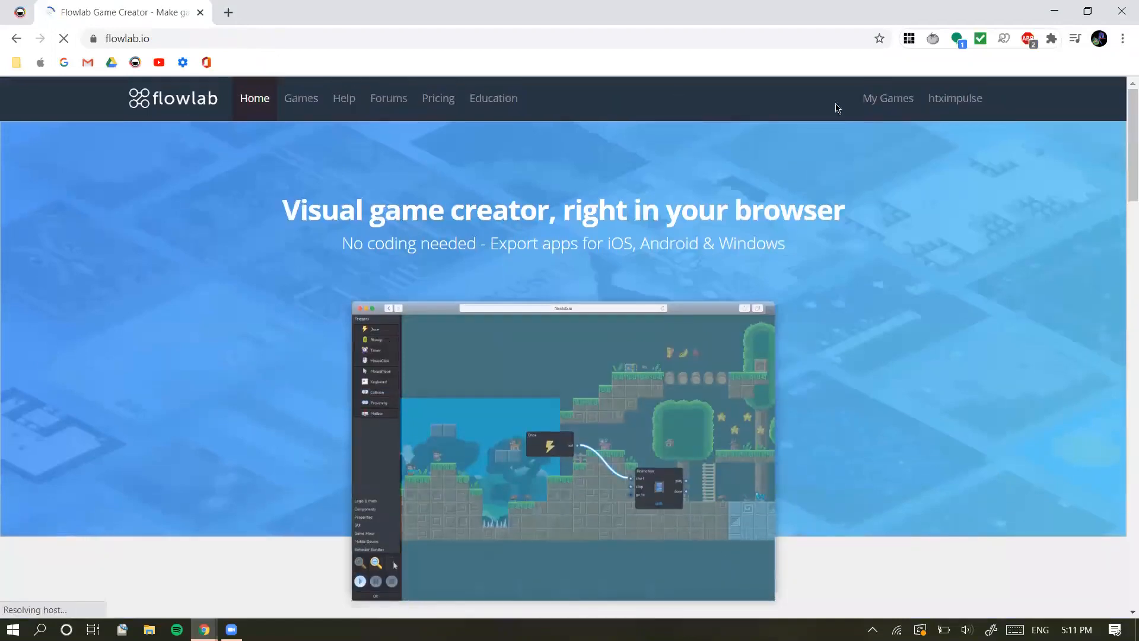
{"action": "left_click", "coordinate": [882, 108]}
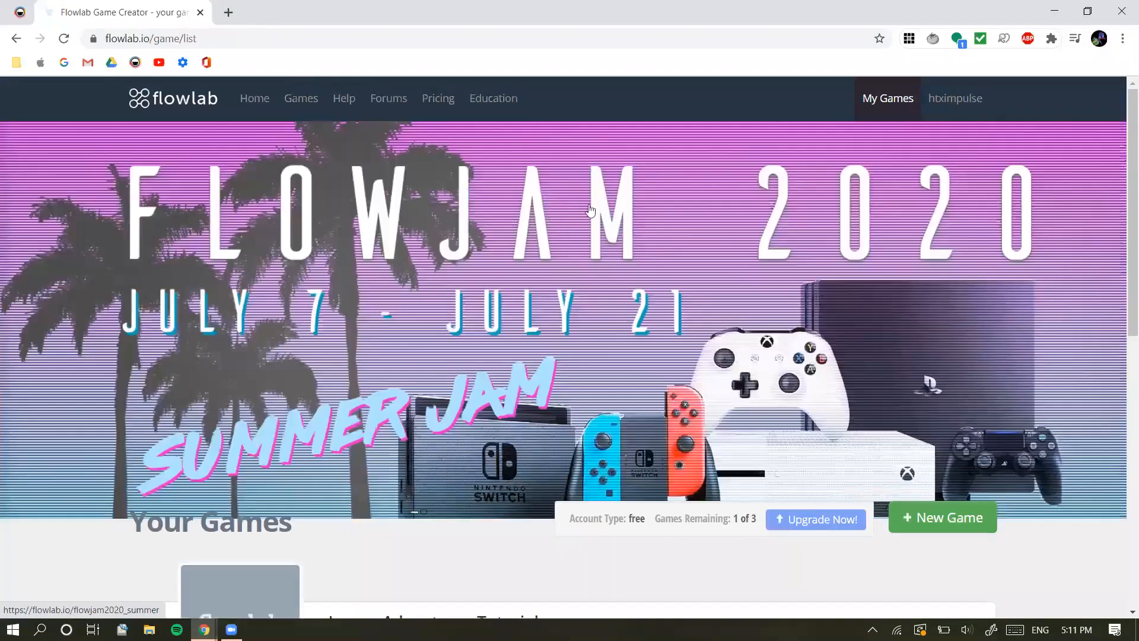
Find the finished Jumpy Adventures game in your games list and open its play page
{"action": "scroll", "coordinate": [805, 241], "scroll_direction": "down", "scroll_amount": 3}
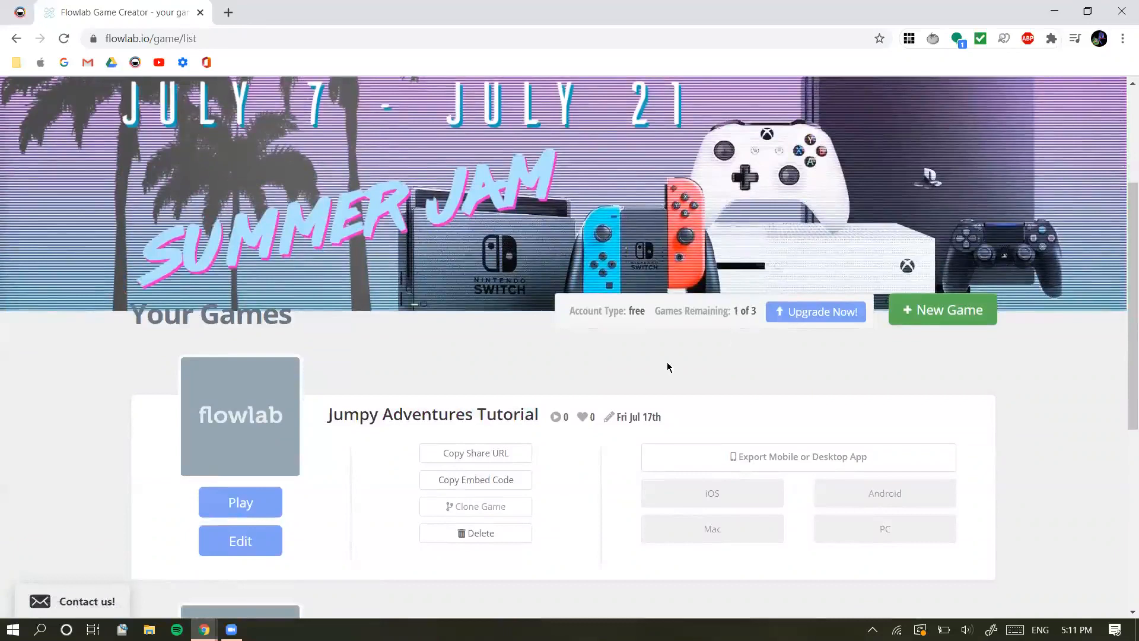
{"action": "scroll", "coordinate": [667, 367], "scroll_direction": "down", "scroll_amount": 1}
{"action": "scroll", "coordinate": [601, 405], "scroll_direction": "down", "scroll_amount": 4}
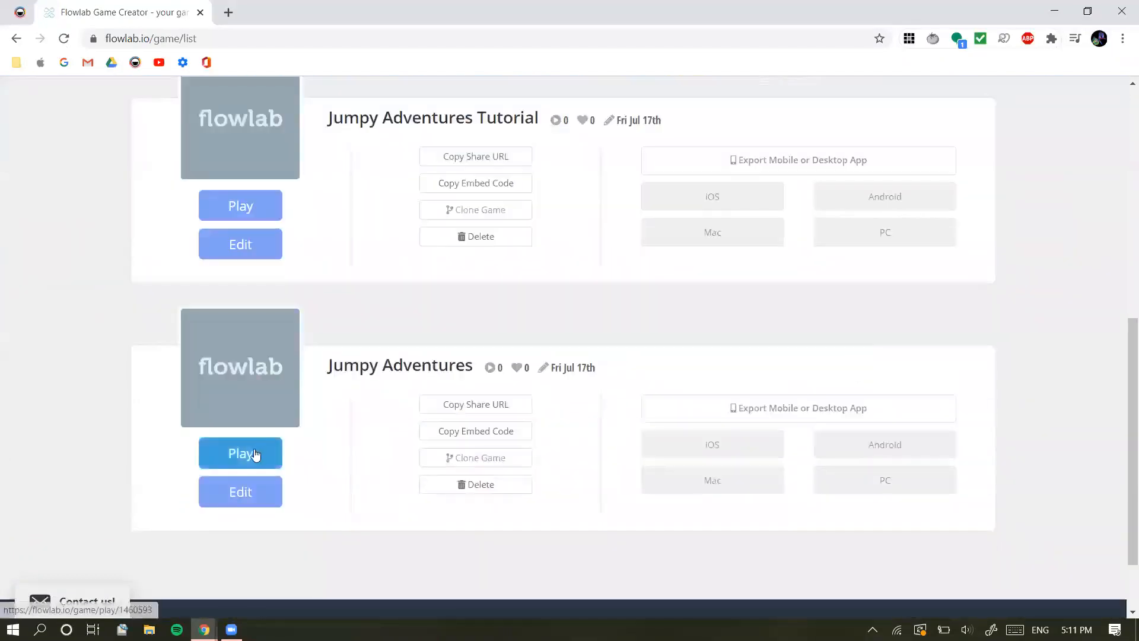
{"action": "left_click", "coordinate": [257, 456]}
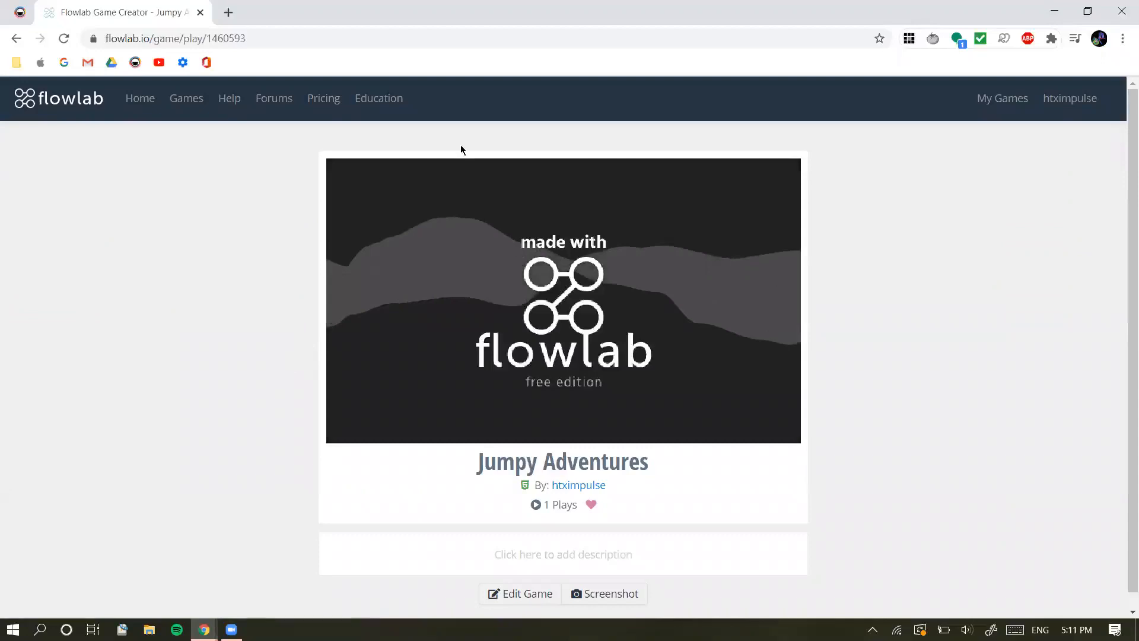
Play through the start of Jumpy Adventures, running and jumping across the platforms, stars and spikes
{"action": "left_click", "coordinate": [599, 186]}
{"action": "key", "text": "Right"}
{"action": "key", "text": "space"}
{"action": "key", "text": "Right"}
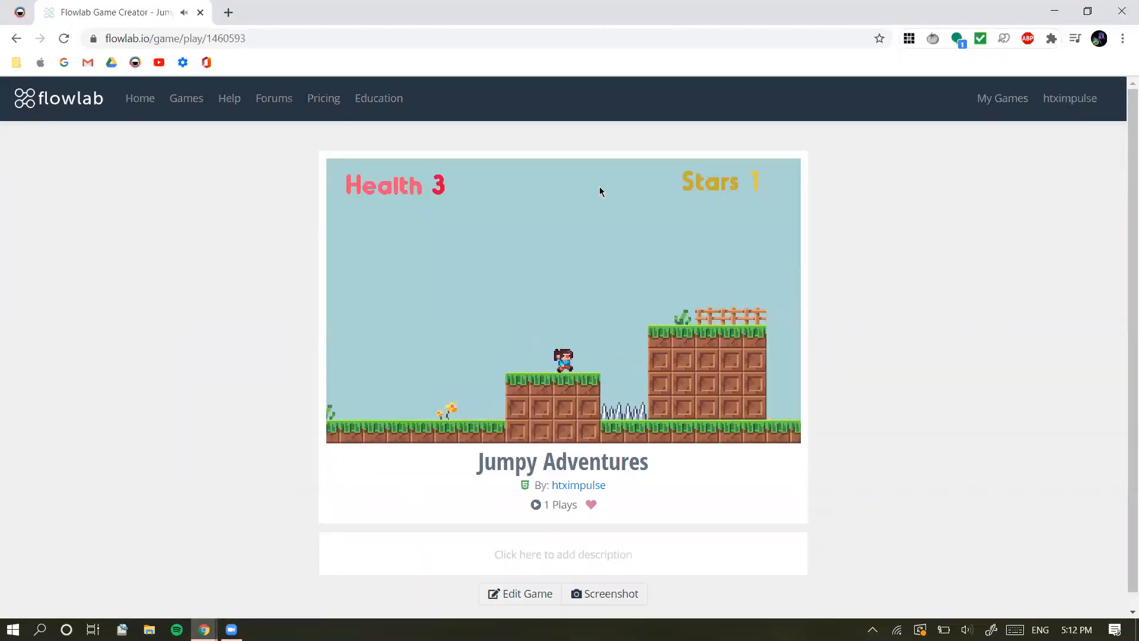
{"action": "key", "text": "Right"}
{"action": "key", "text": "space"}
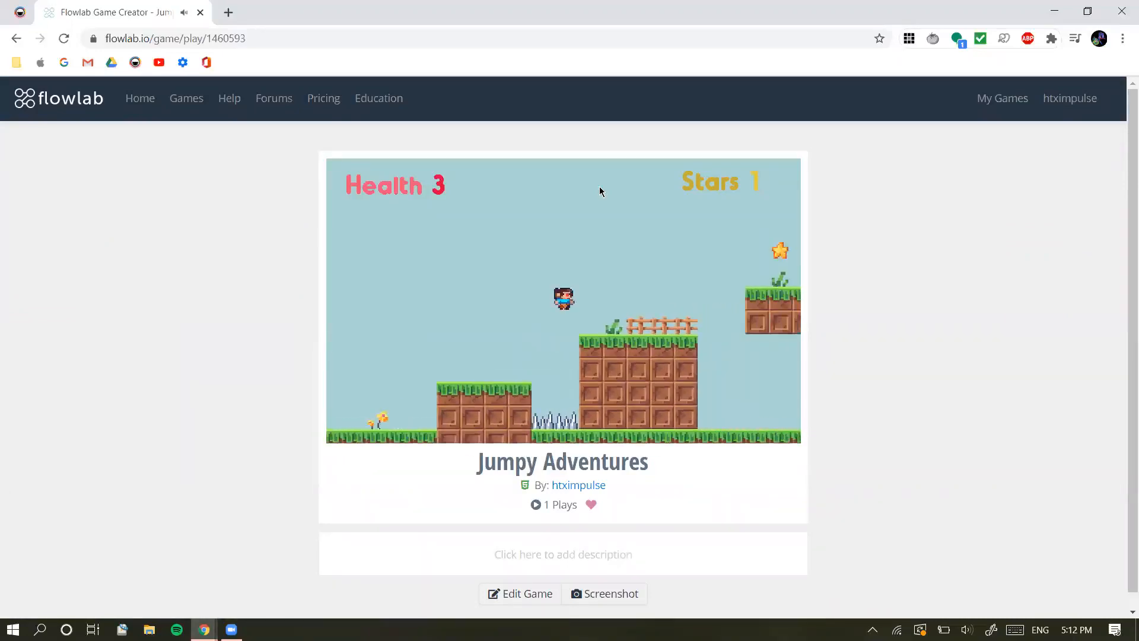
{"action": "key", "text": "Left"}
{"action": "key", "text": "space"}
{"action": "key", "text": "Right"}
{"action": "key", "text": "space"}
{"action": "key", "text": "Right"}
{"action": "key", "text": "space"}
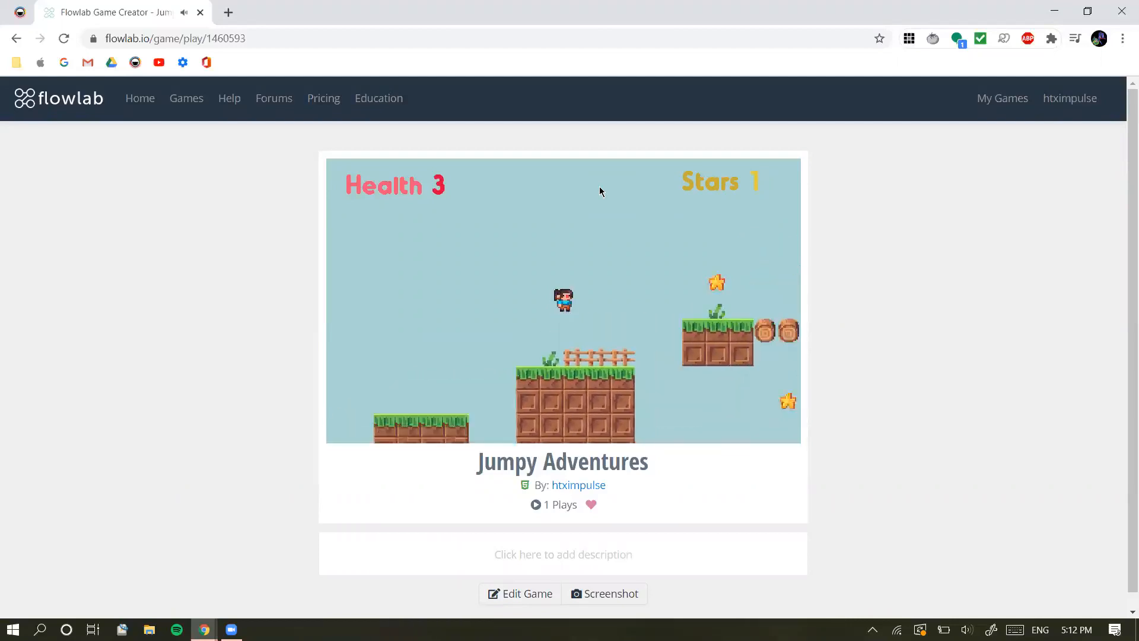
{"action": "key", "text": "Left"}
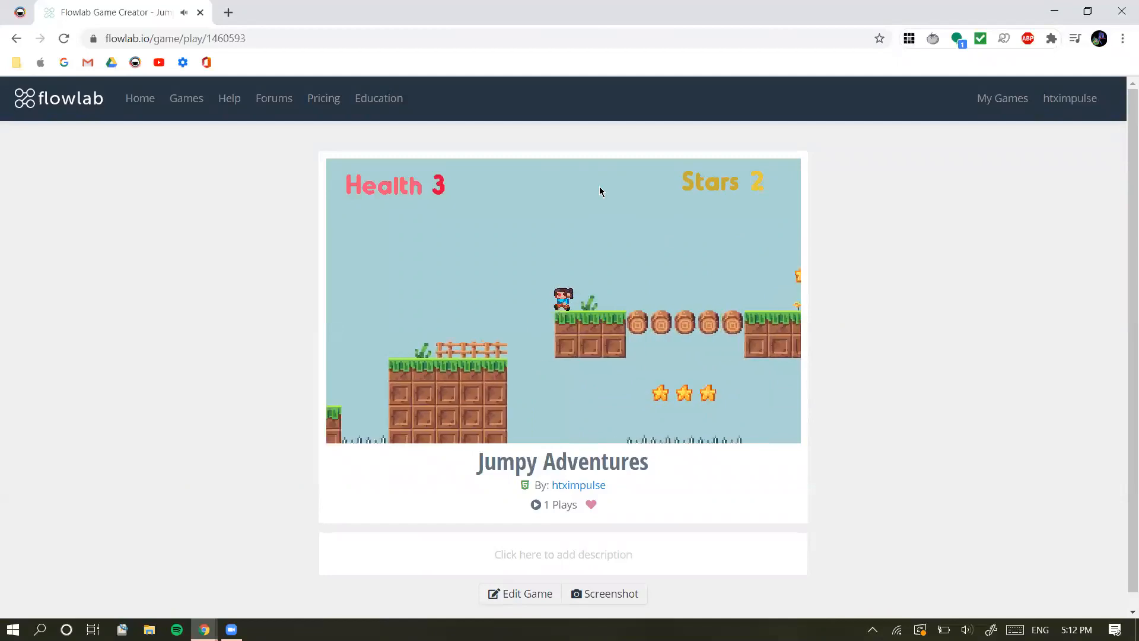
{"action": "key", "text": "Right"}
{"action": "key", "text": "Right"}
{"action": "key", "text": "space"}
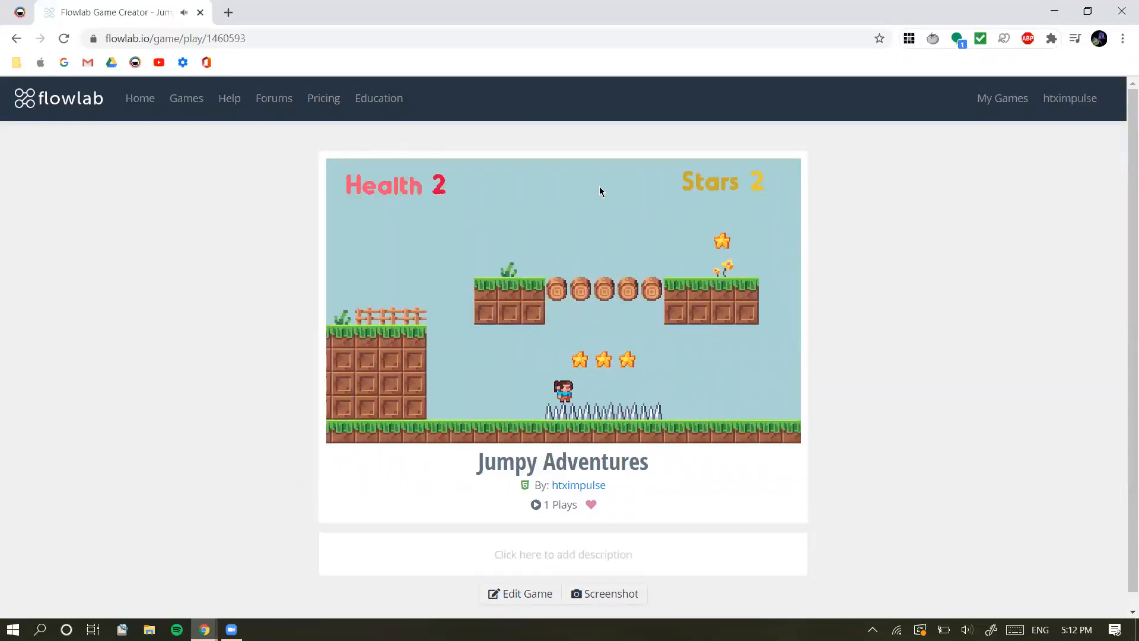
{"action": "key", "text": "space"}
{"action": "key", "text": "space"}
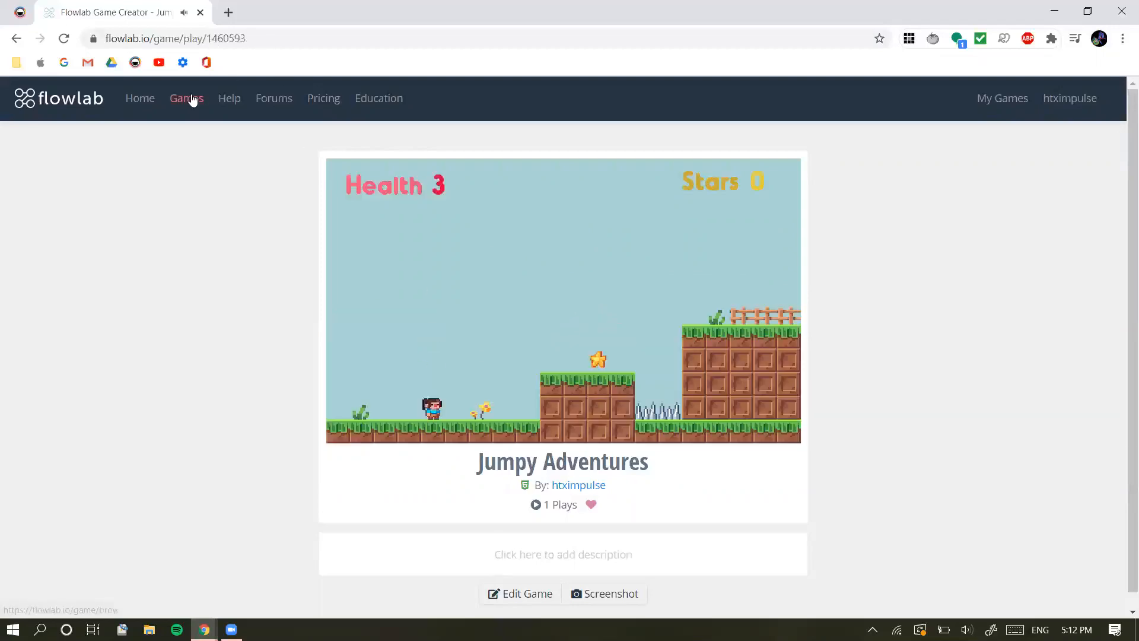
Return to your games list, open Jumpy Adventures Tutorial for editing and start it from an empty project
{"action": "left_click", "coordinate": [1002, 102]}
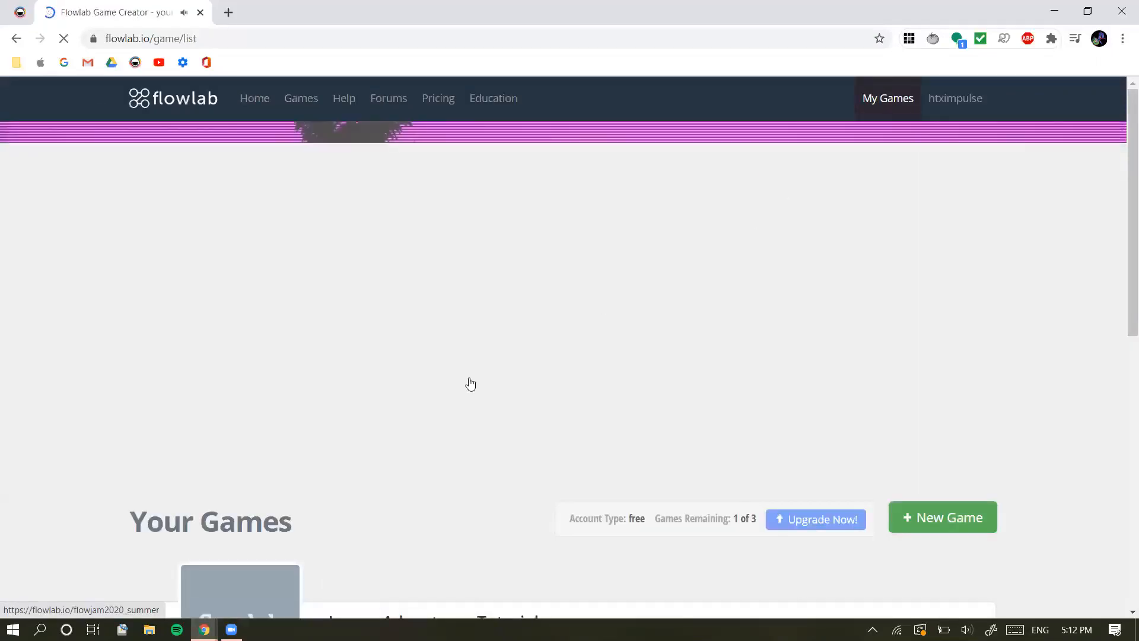
{"action": "scroll", "coordinate": [469, 383], "scroll_direction": "down", "scroll_amount": 3}
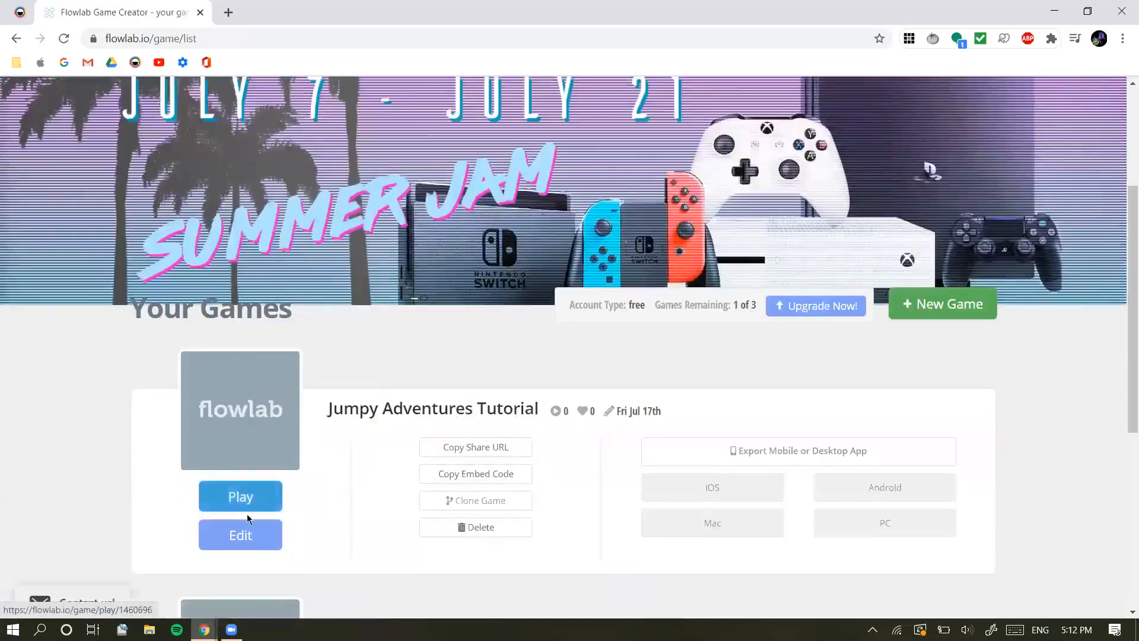
{"action": "left_click", "coordinate": [240, 537]}
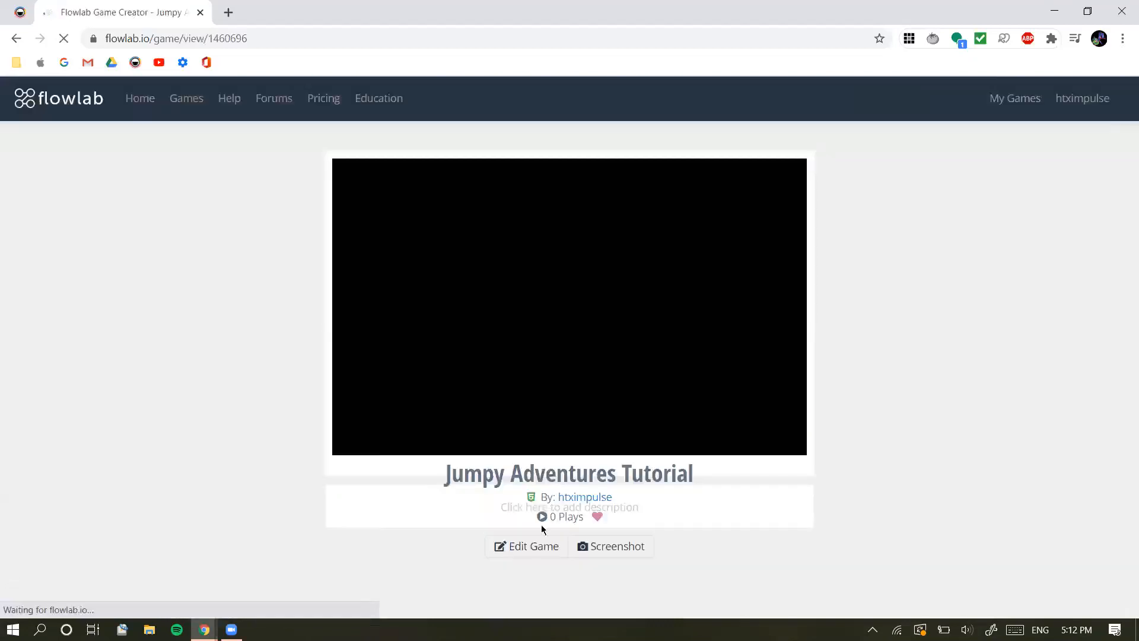
{"action": "left_click", "coordinate": [530, 552]}
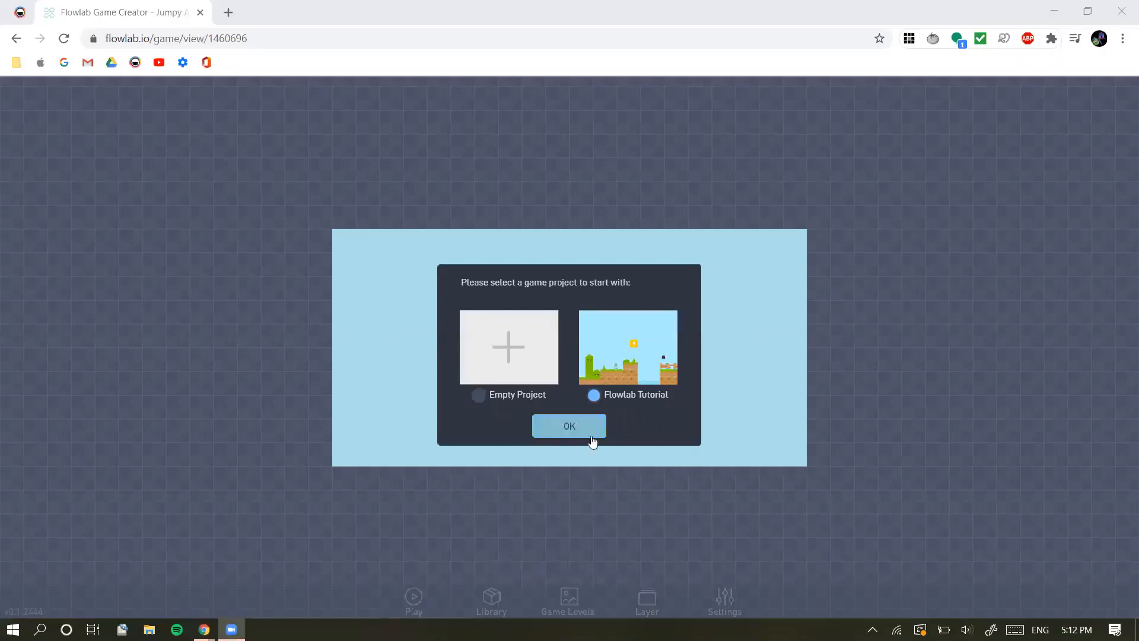
{"action": "left_click", "coordinate": [480, 396]}
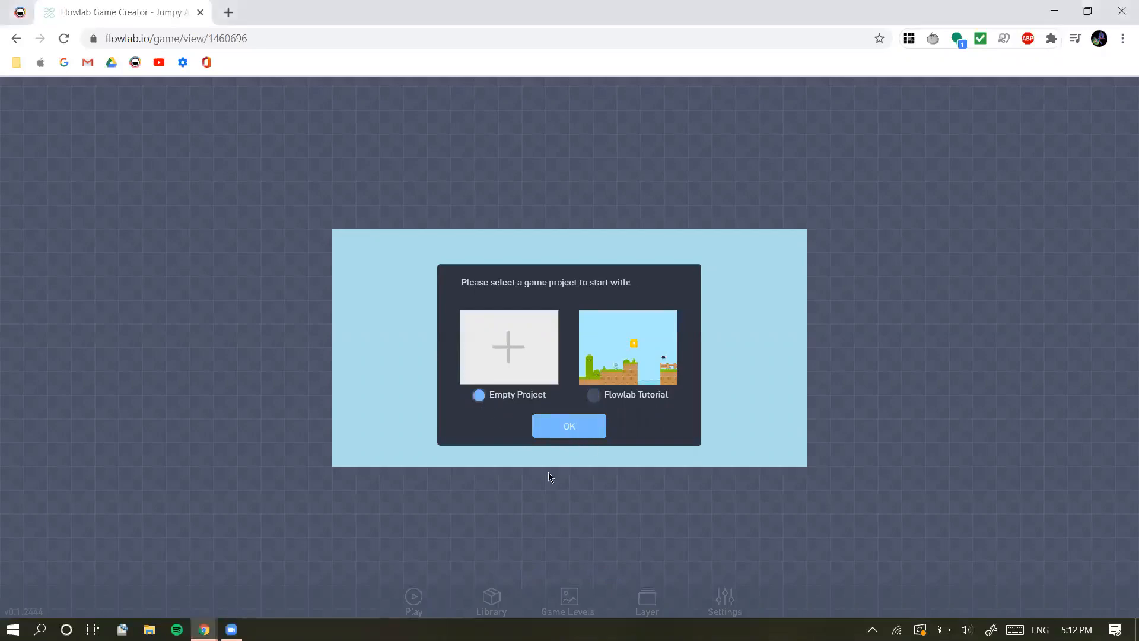
{"action": "left_click", "coordinate": [558, 436]}
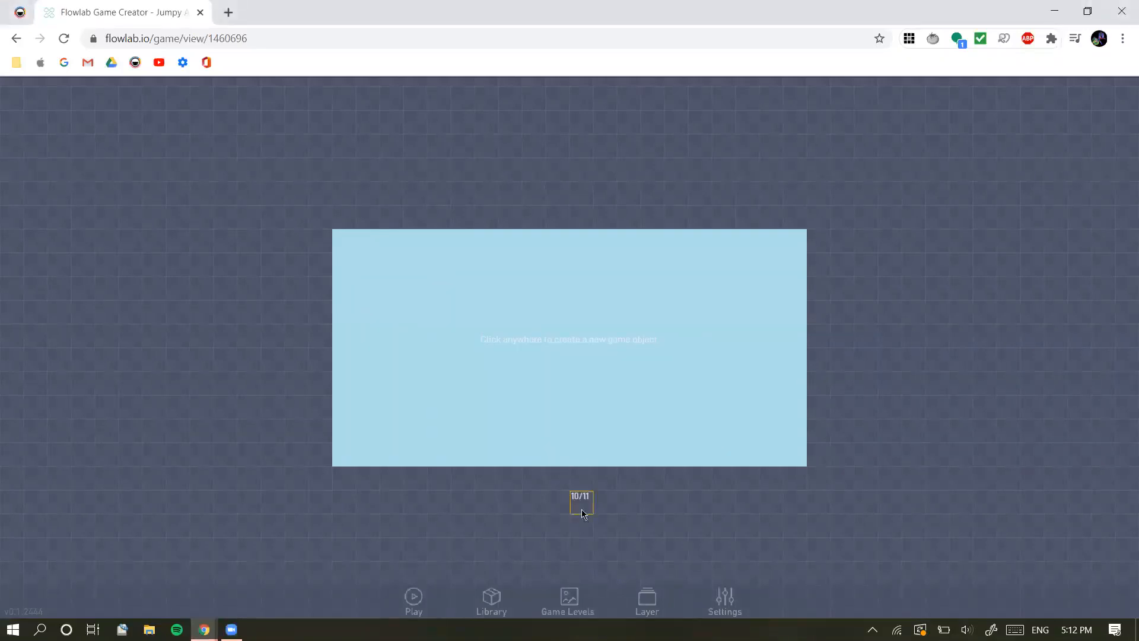
Create a new game object in the lower part of the play area and set its type to "Grass"
{"action": "left_click", "coordinate": [507, 417]}
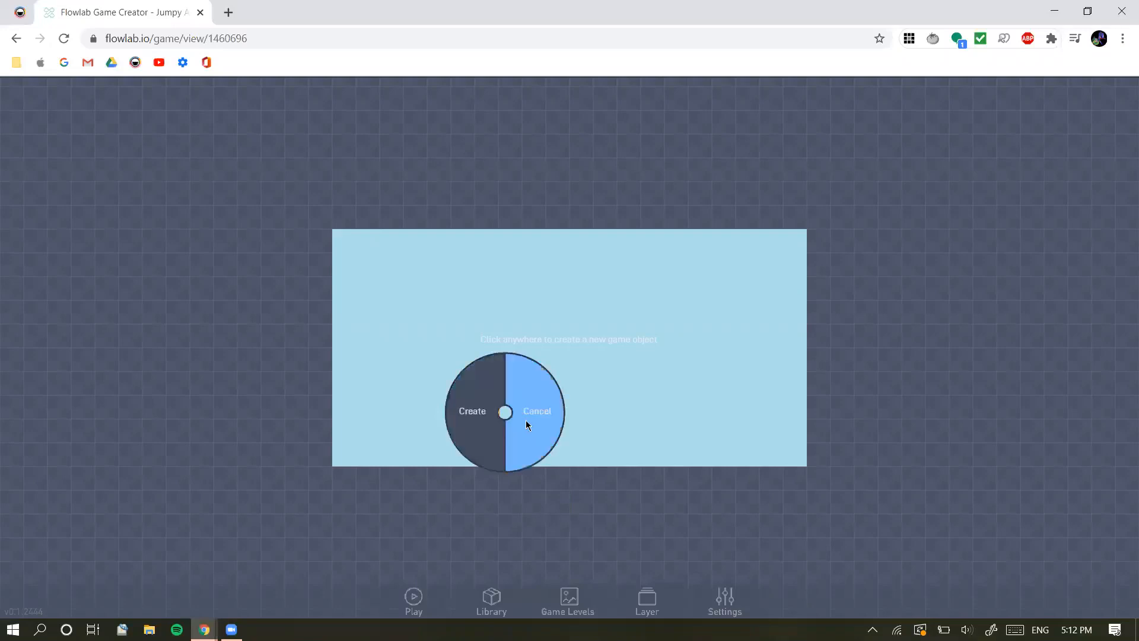
{"action": "left_click", "coordinate": [475, 419]}
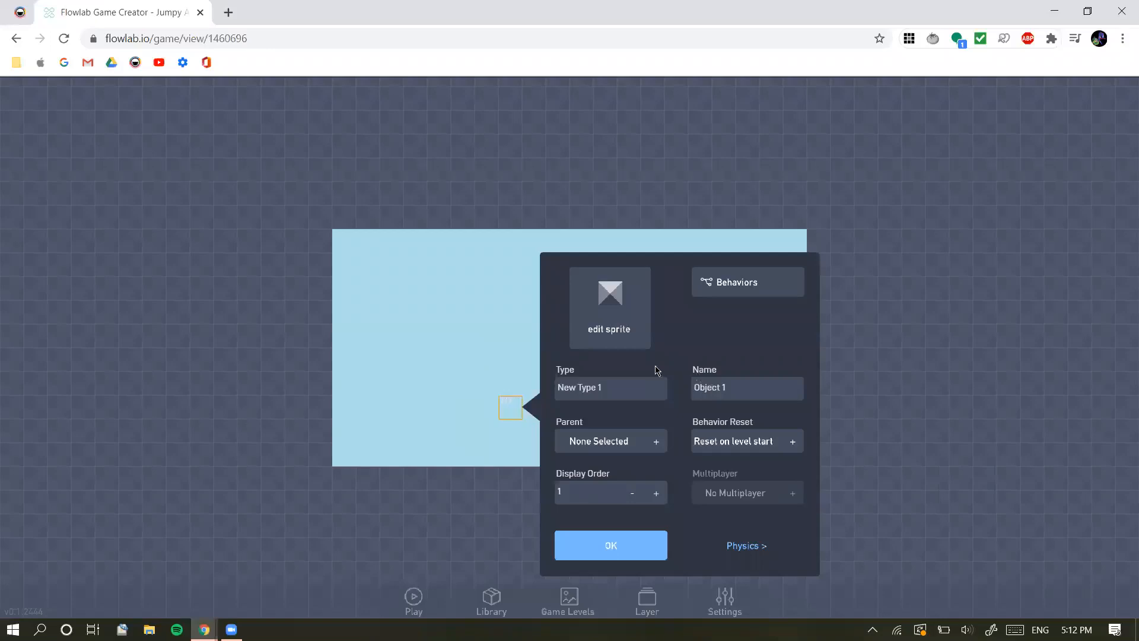
{"action": "left_click_drag", "start_coordinate": [630, 388], "coordinate": [531, 381]}
{"action": "left_click", "coordinate": [614, 392]}
{"action": "left_click_drag", "start_coordinate": [613, 389], "coordinate": [548, 392]}
{"action": "type", "text": "Grass"}
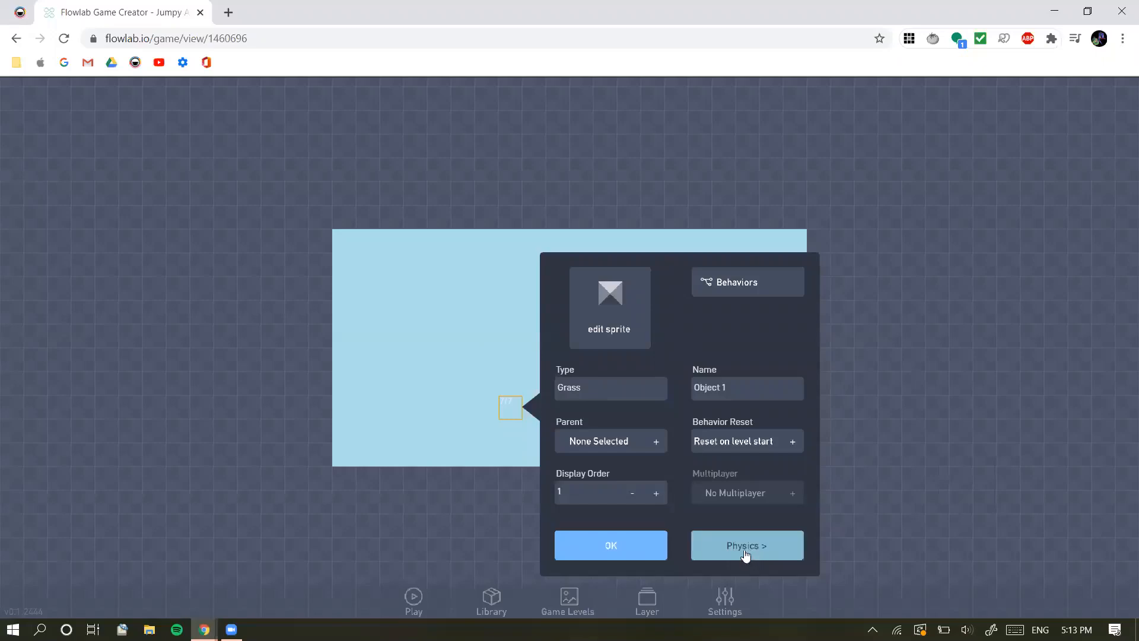
Open the Grass object's sprite editor and look over the available sprite categories
{"action": "left_click", "coordinate": [616, 337]}
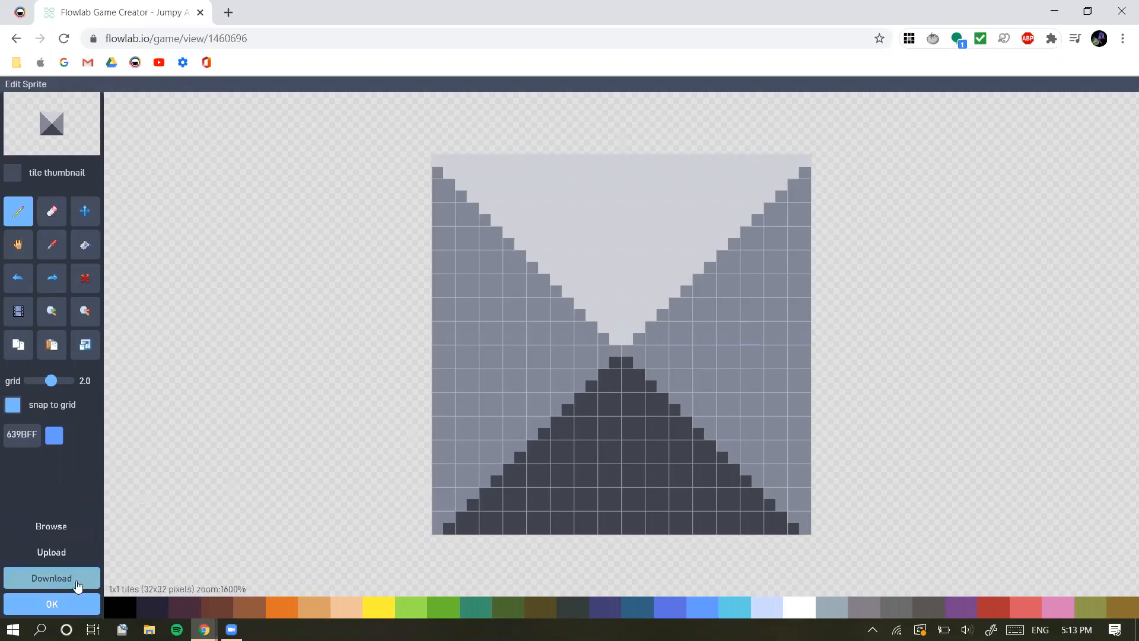
{"action": "left_click", "coordinate": [58, 605]}
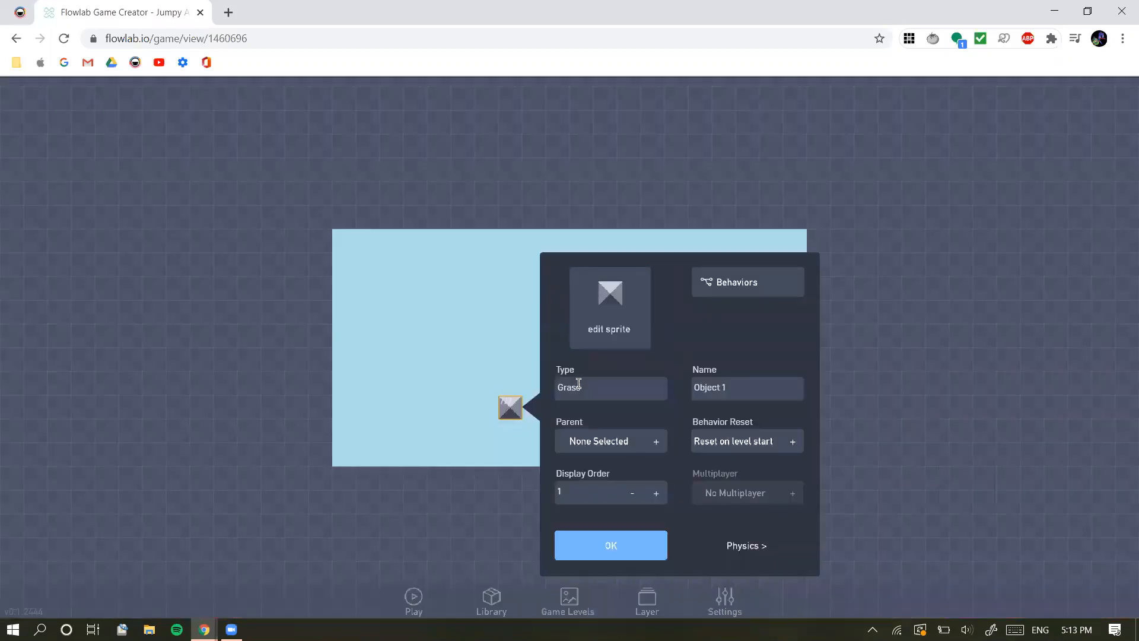
{"action": "left_click", "coordinate": [598, 314]}
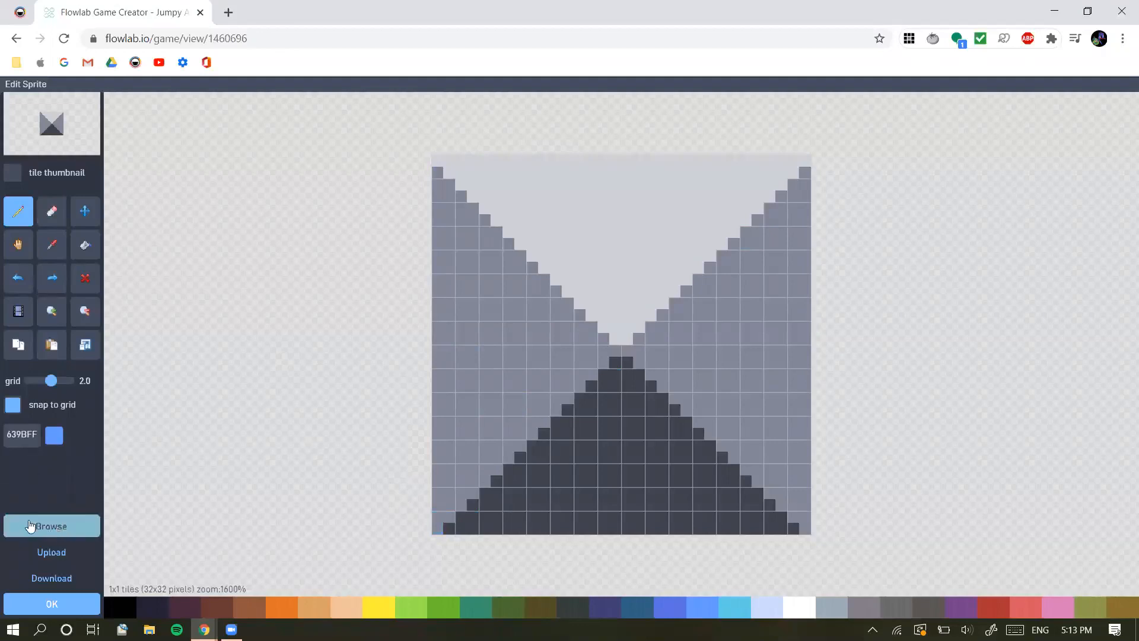
{"action": "left_click", "coordinate": [79, 526]}
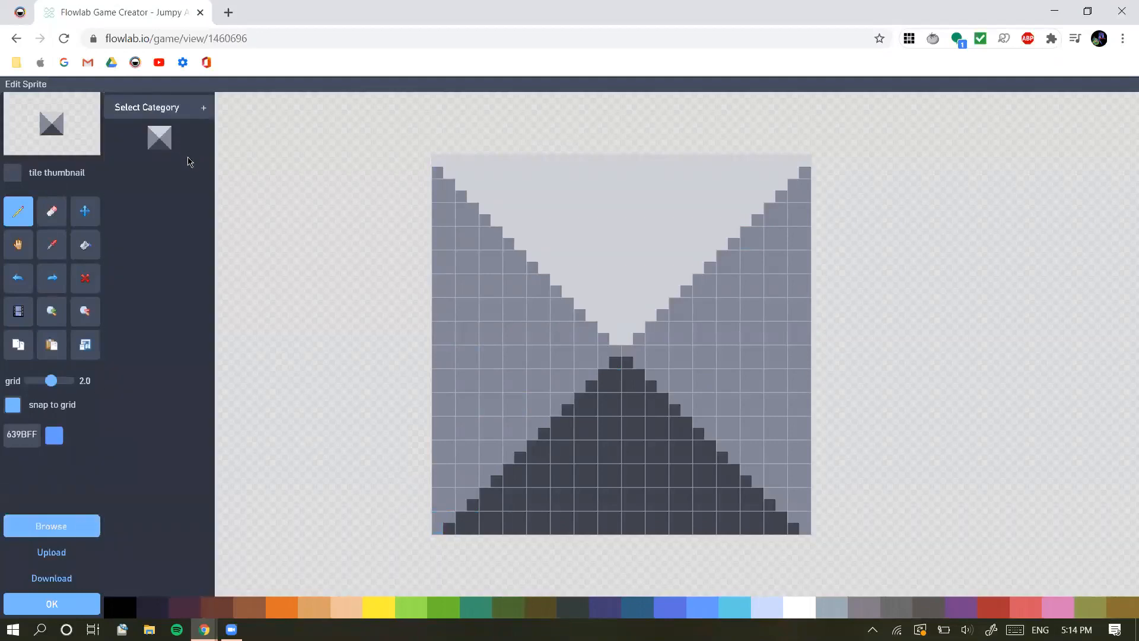
{"action": "left_click", "coordinate": [189, 111]}
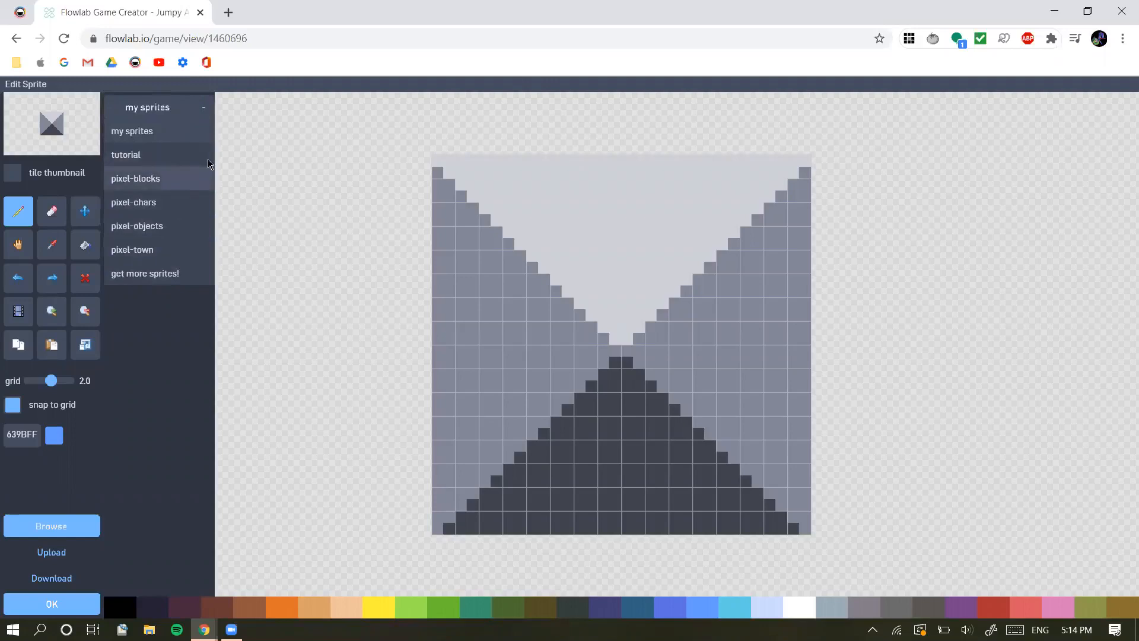
{"action": "left_click", "coordinate": [153, 504]}
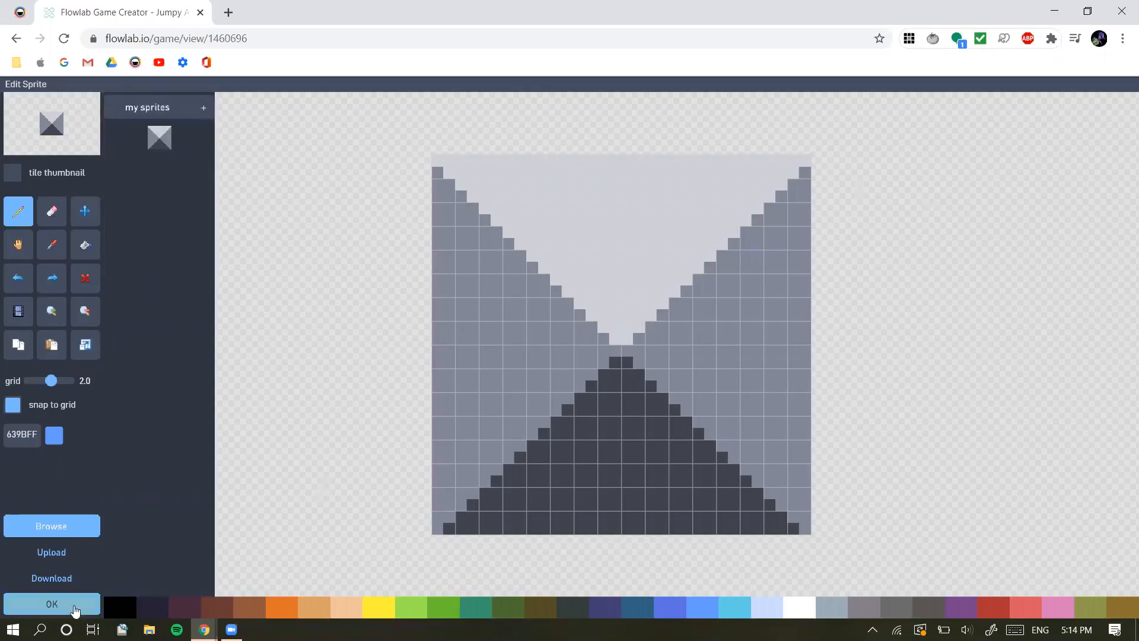
{"action": "left_click", "coordinate": [51, 526]}
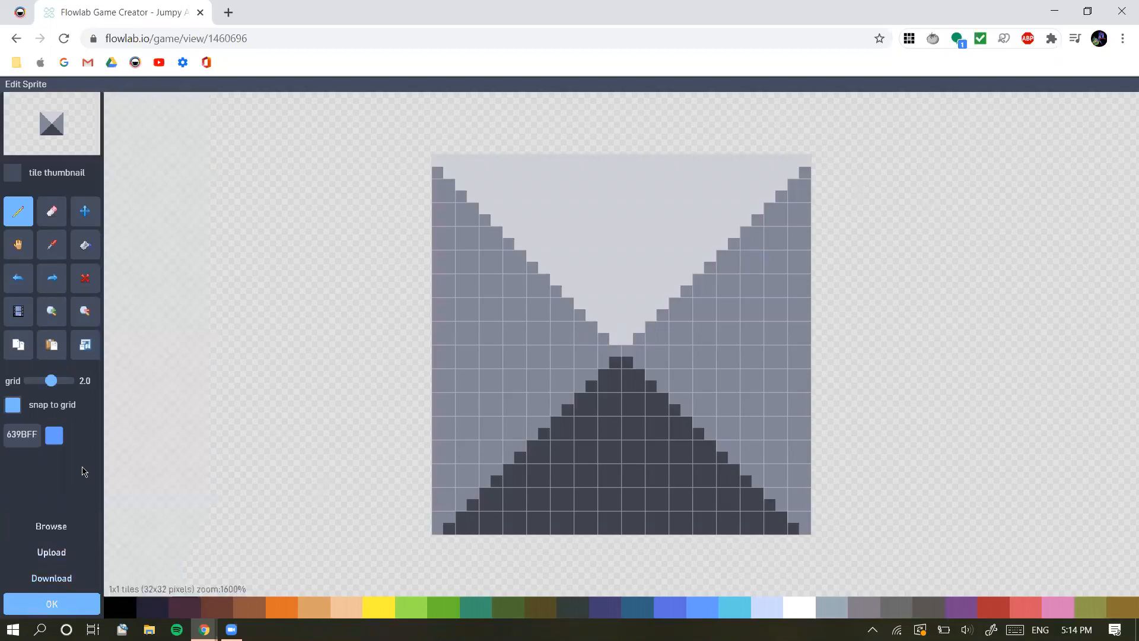
Give the Grass object the grass-topped dirt block sprite from the pixel-blocks category and accept it
{"action": "left_click", "coordinate": [76, 529]}
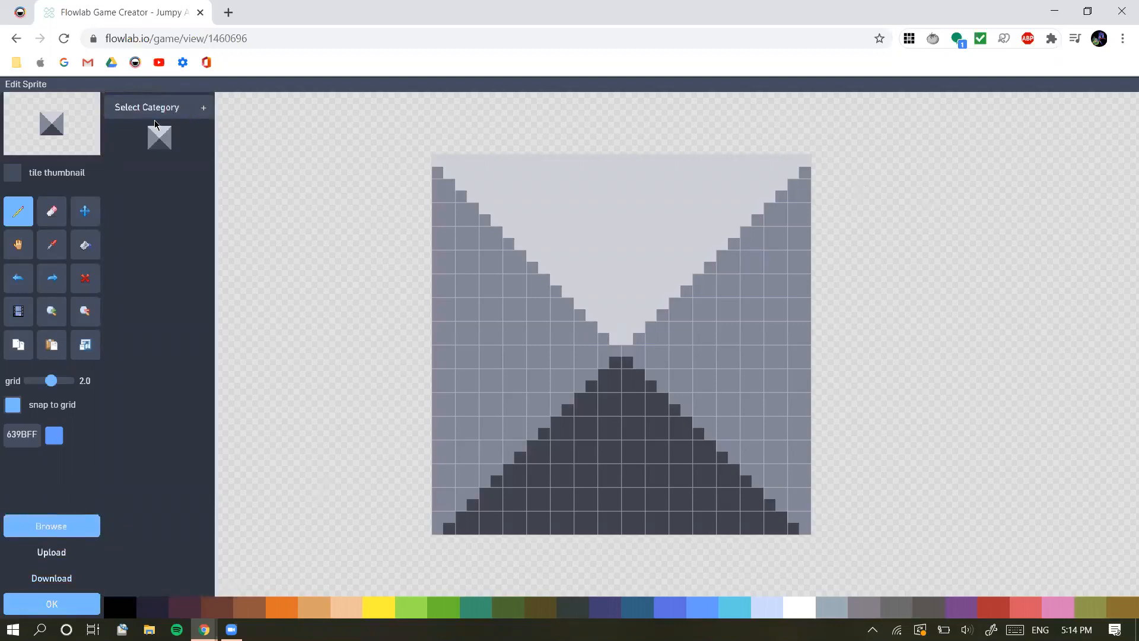
{"action": "left_click", "coordinate": [195, 107]}
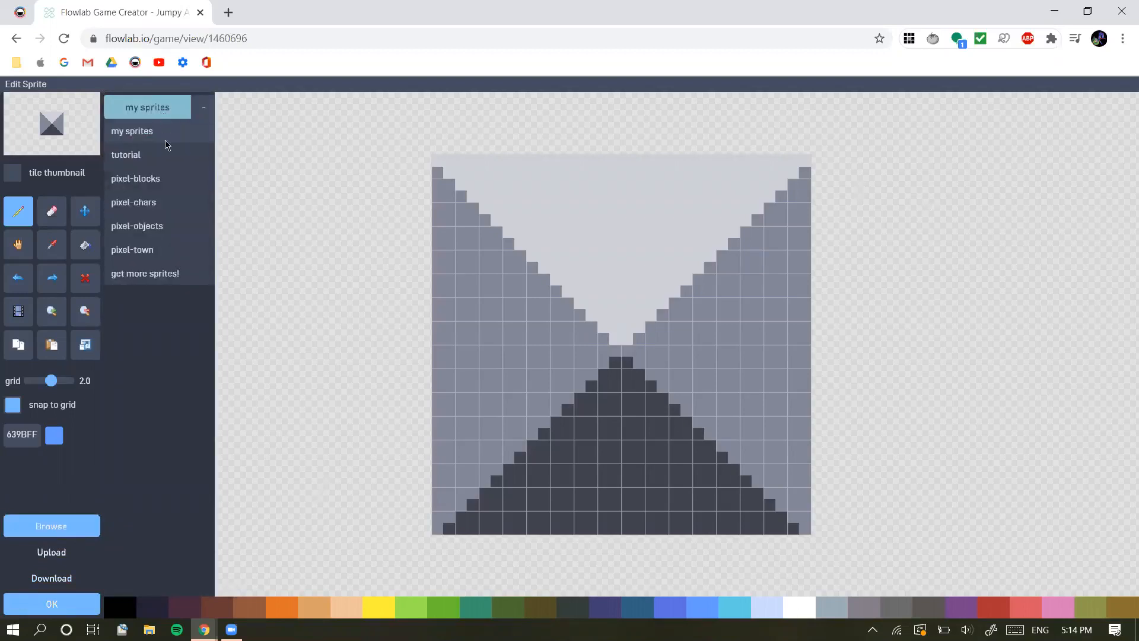
{"action": "left_click", "coordinate": [176, 180]}
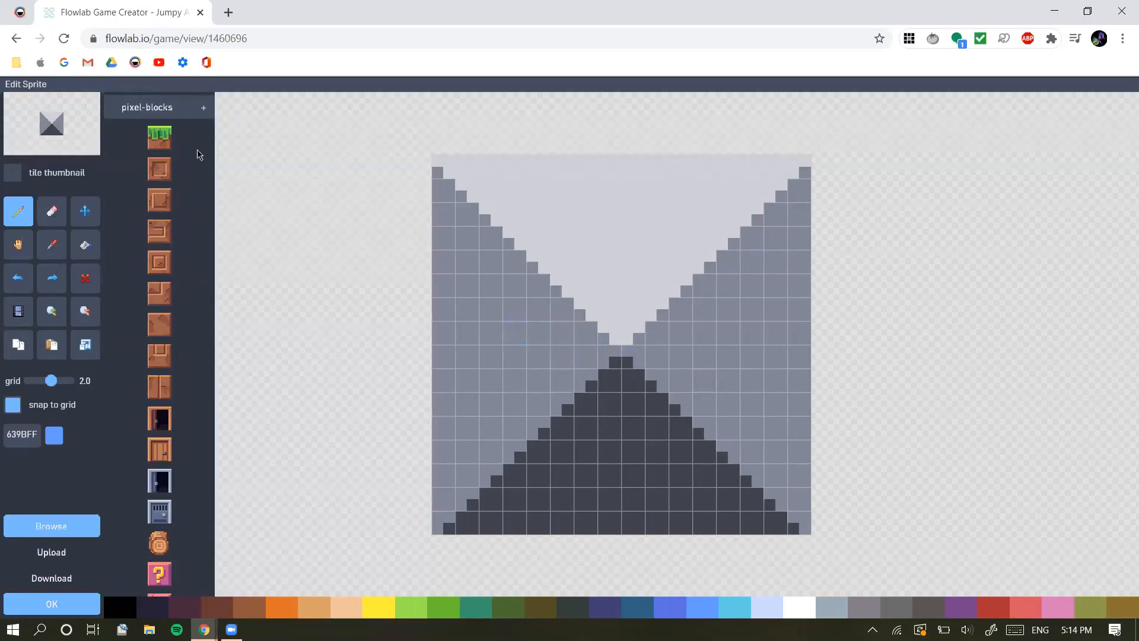
{"action": "left_click", "coordinate": [160, 138]}
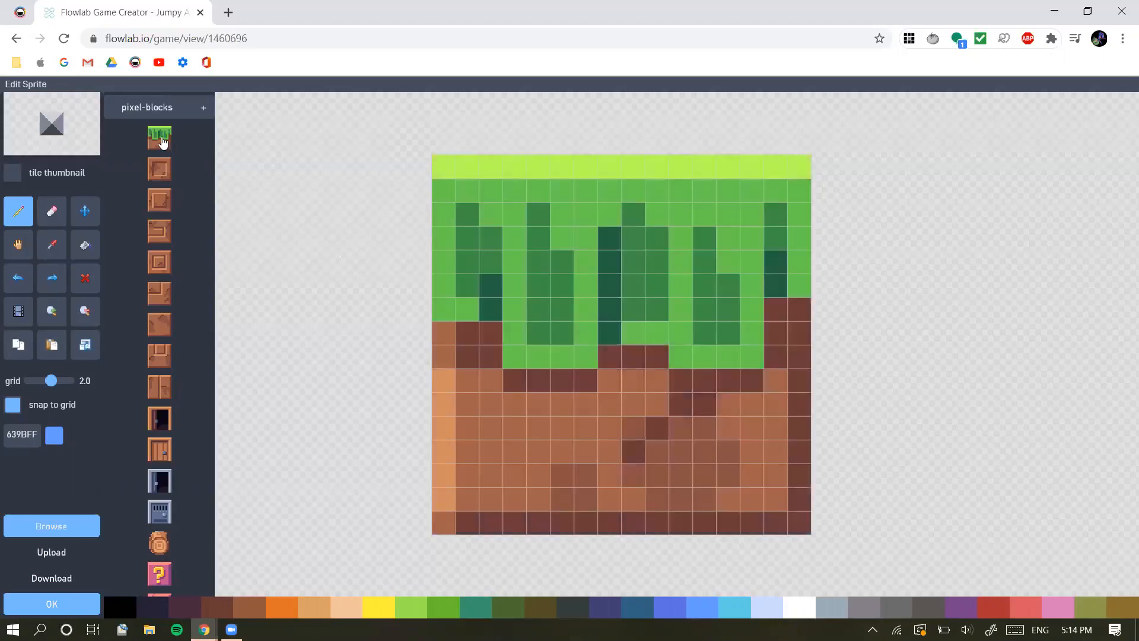
{"action": "left_click", "coordinate": [196, 112]}
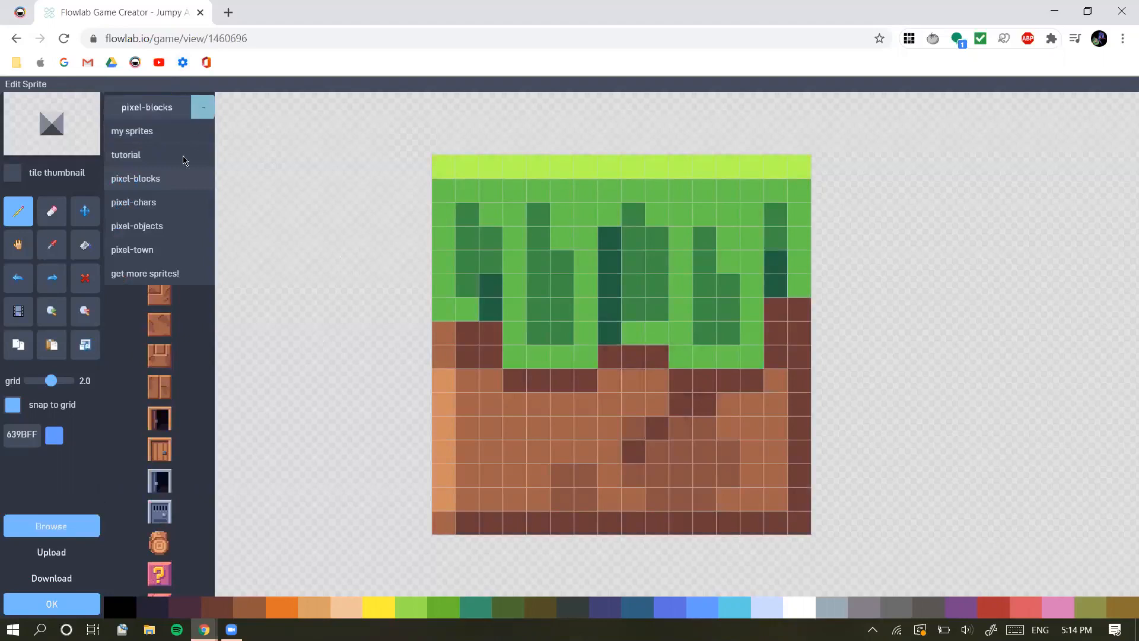
{"action": "left_click", "coordinate": [173, 180]}
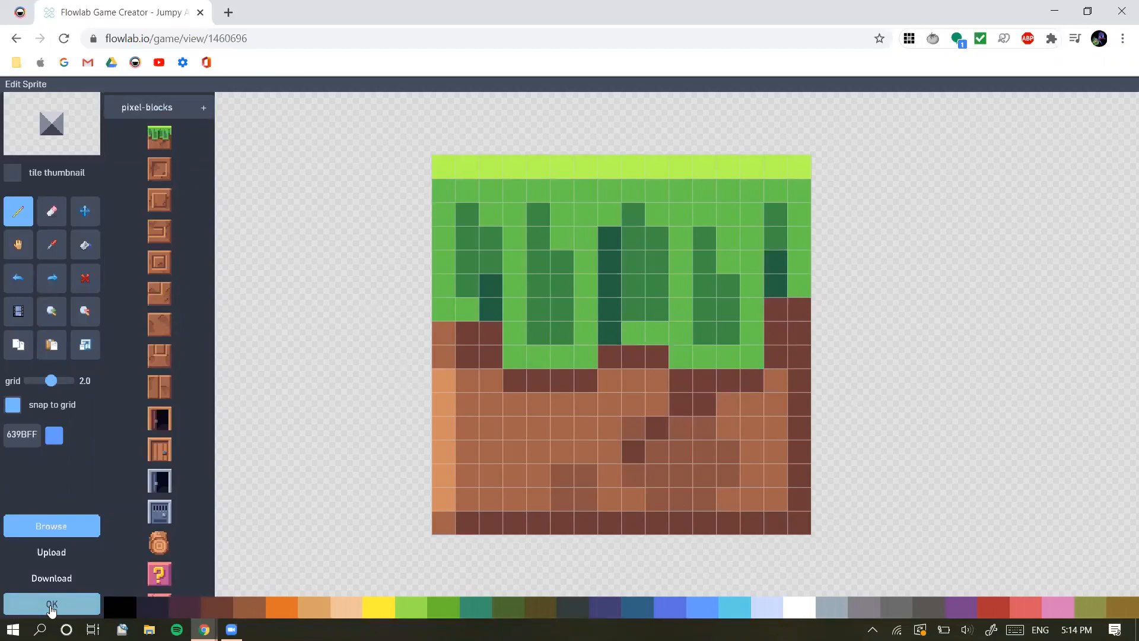
{"action": "left_click", "coordinate": [52, 604]}
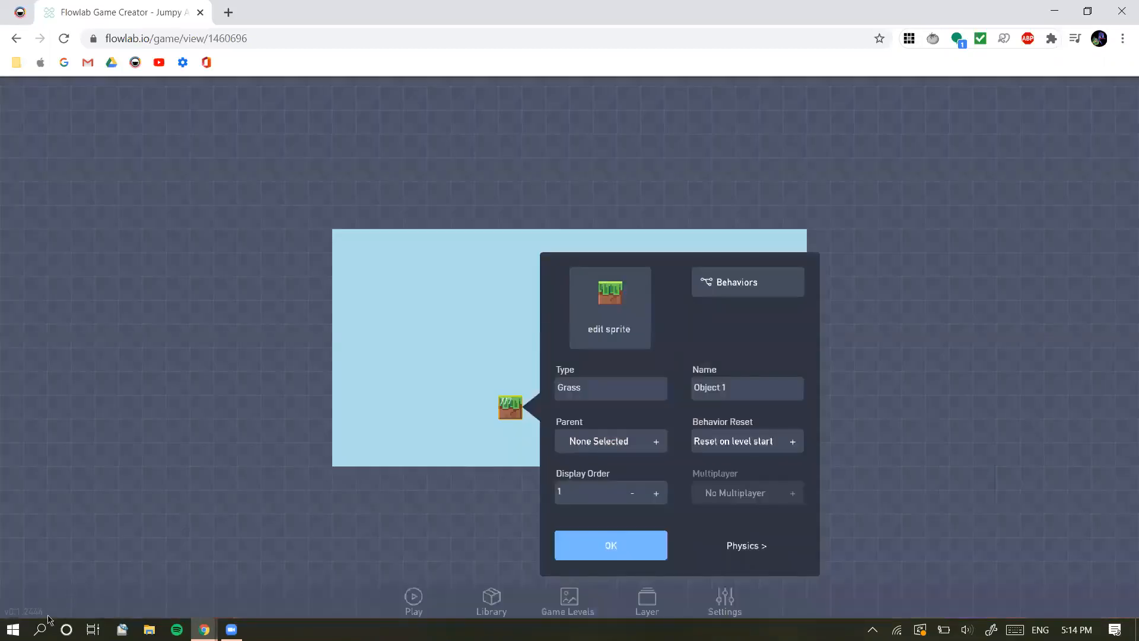
Close the grass block's properties and move the block into the bottom-left corner of the play area
{"action": "left_click", "coordinate": [438, 423]}
{"action": "left_click", "coordinate": [517, 411]}
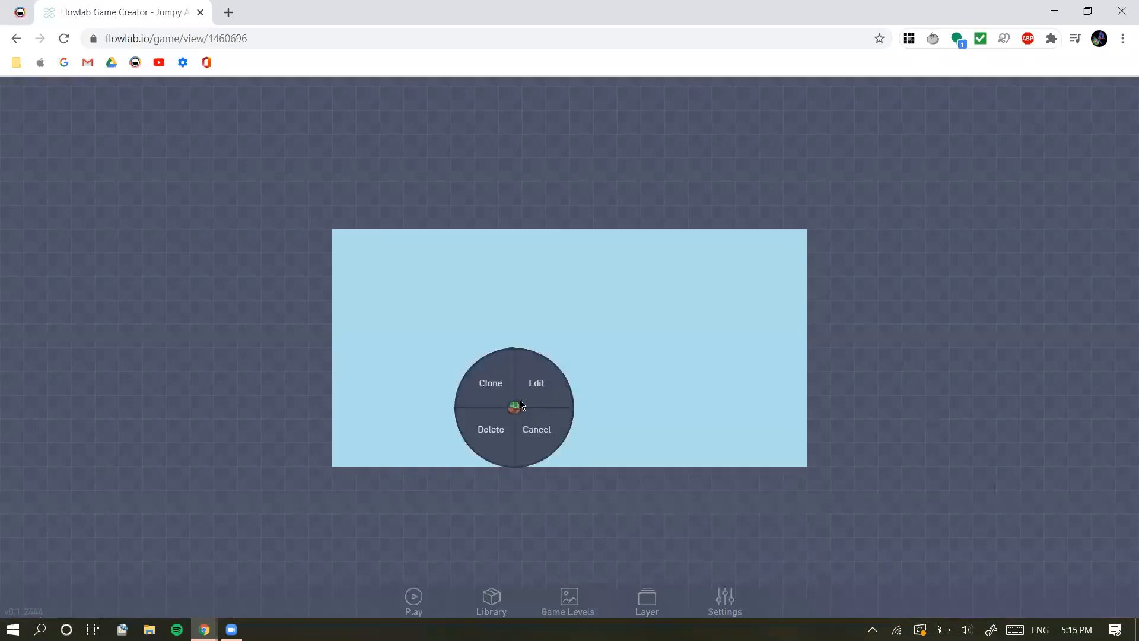
{"action": "left_click", "coordinate": [518, 409]}
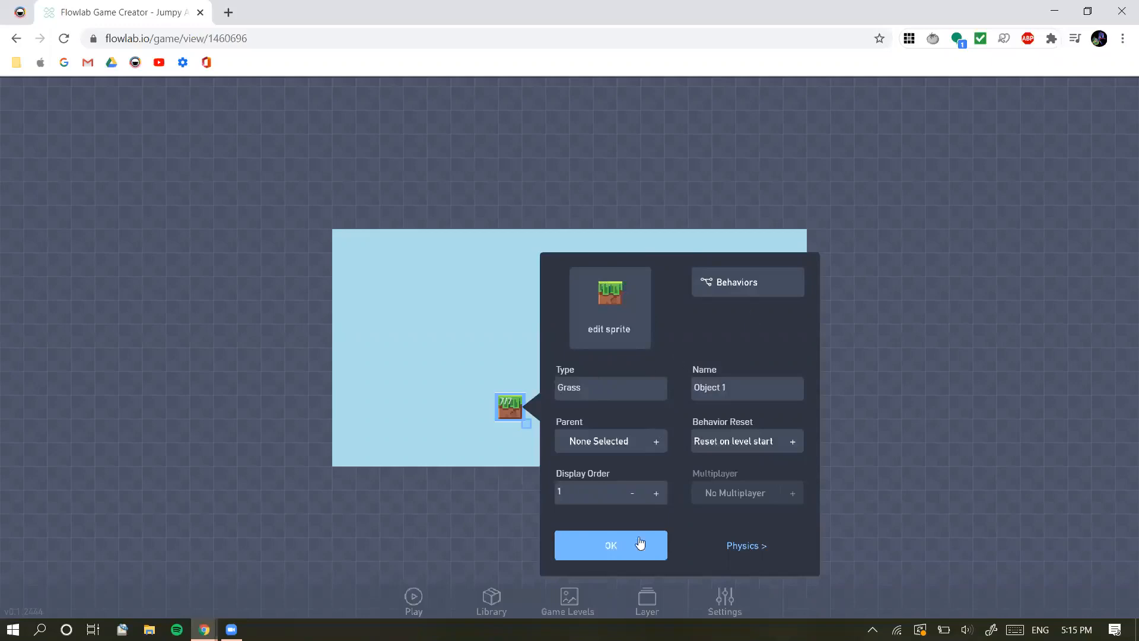
{"action": "left_click", "coordinate": [617, 545]}
{"action": "left_click_drag", "start_coordinate": [510, 409], "coordinate": [348, 454]}
Review the game settings and the actions available for the grass block in the corner
{"action": "left_click", "coordinate": [733, 602]}
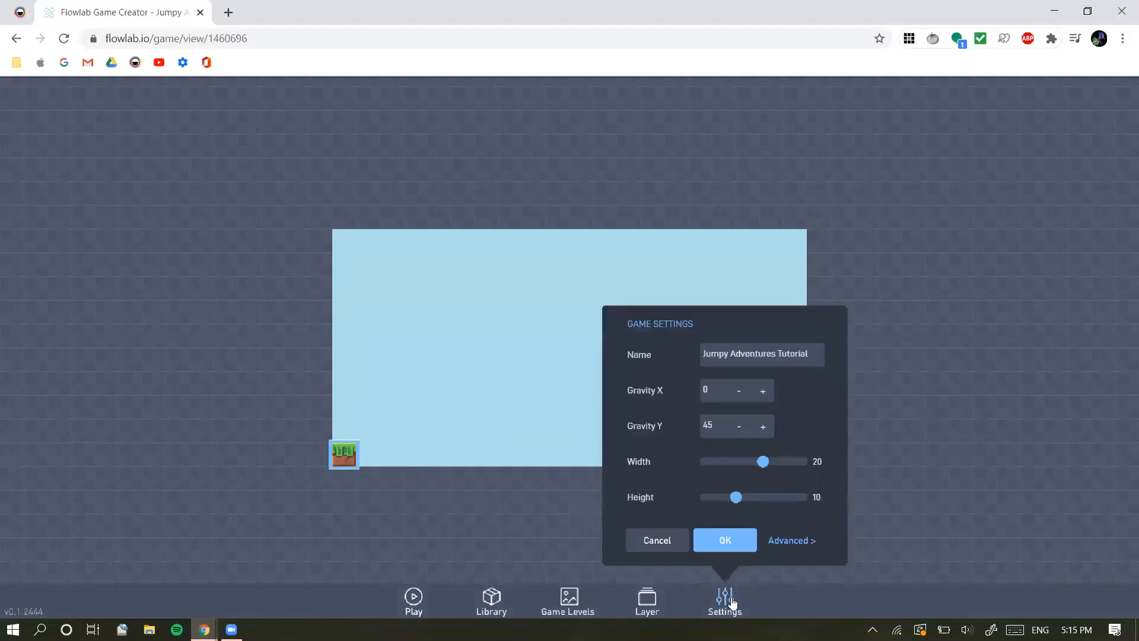
{"action": "left_click", "coordinate": [725, 541]}
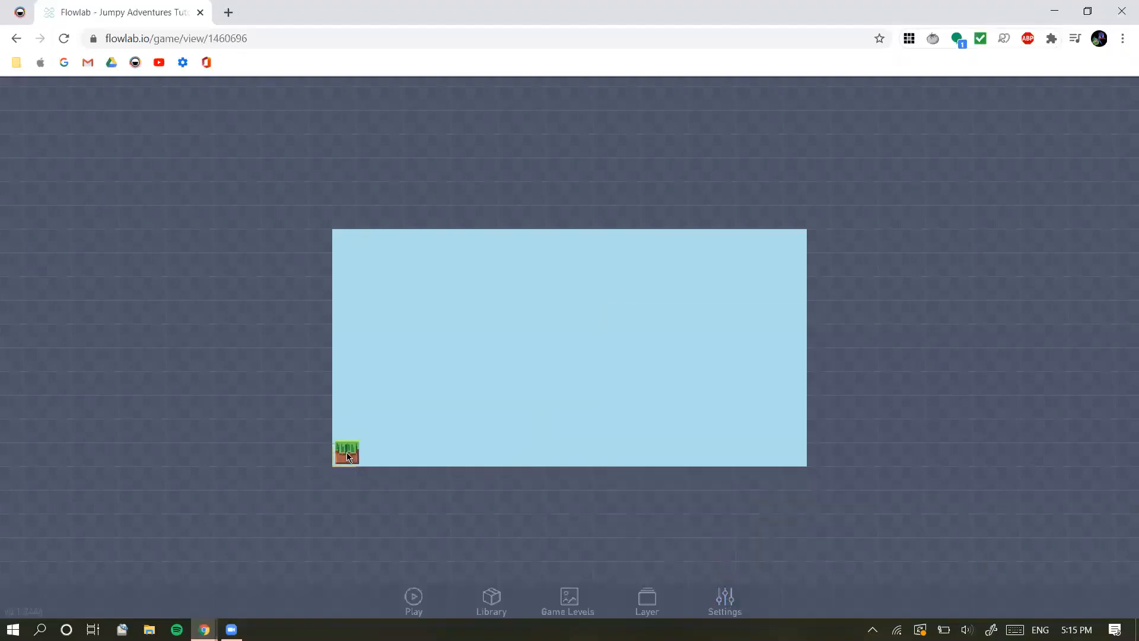
{"action": "mouse_move", "coordinate": [344, 454]}
{"action": "left_mouse_down"}
{"action": "mouse_move", "coordinate": [391, 498]}
{"action": "mouse_move", "coordinate": [347, 456]}
{"action": "left_mouse_up"}
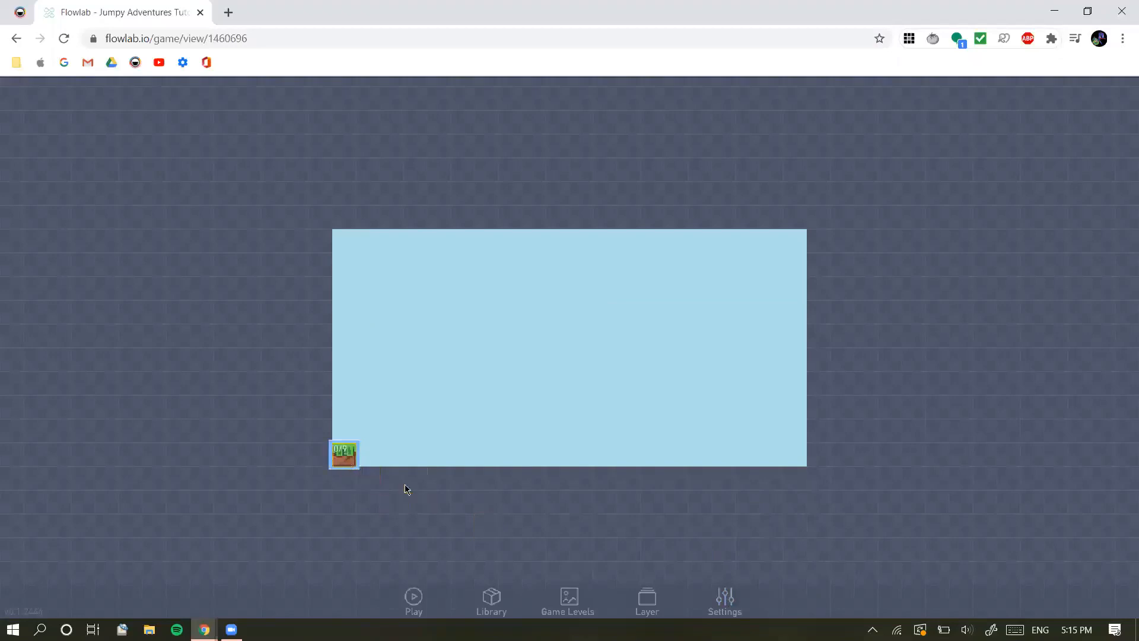
{"action": "left_click", "coordinate": [345, 456]}
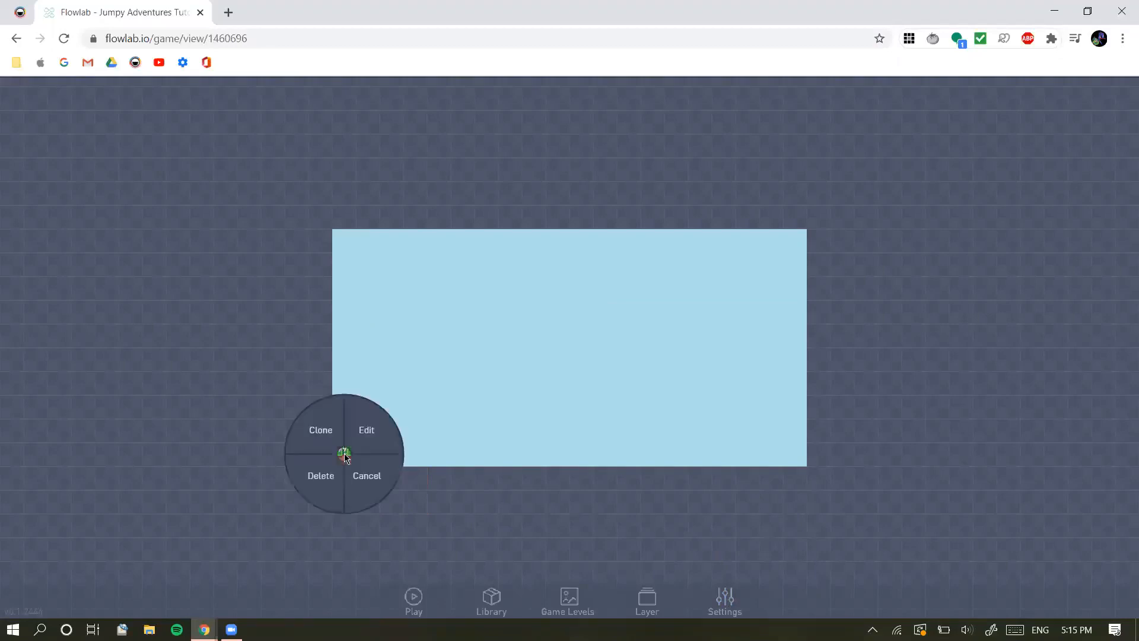
{"action": "left_click", "coordinate": [463, 508]}
Clone the grass block into a ground row with a two-block gap, four raised blocks over it, and stepped ground continuing past the blue area
{"action": "left_click", "coordinate": [341, 455]}
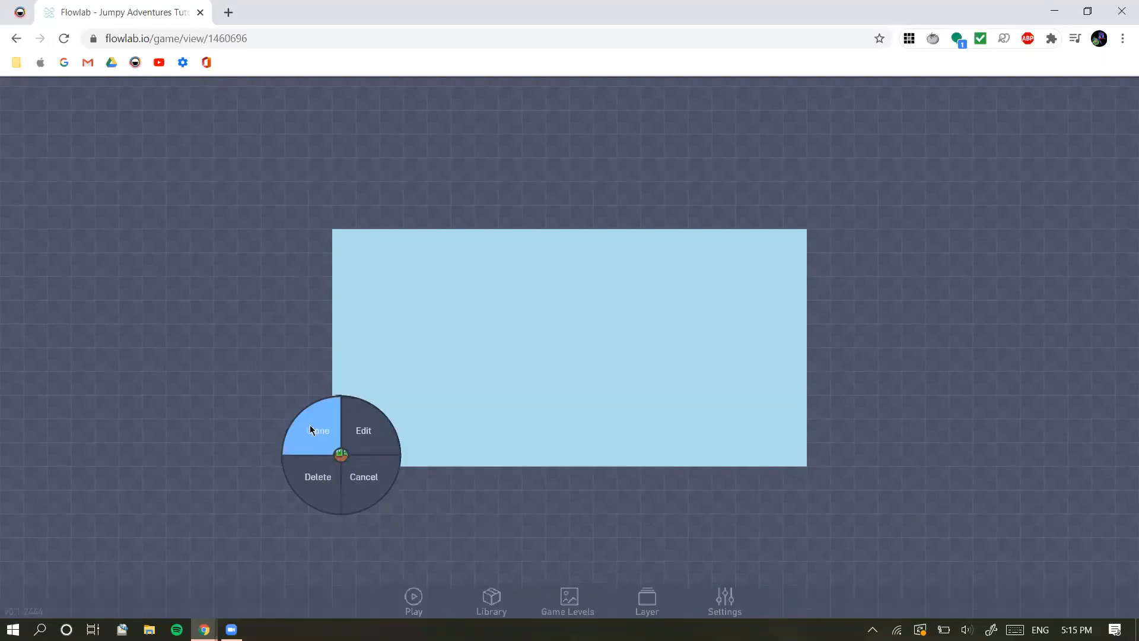
{"action": "left_click", "coordinate": [310, 425]}
{"action": "left_click", "coordinate": [333, 457]}
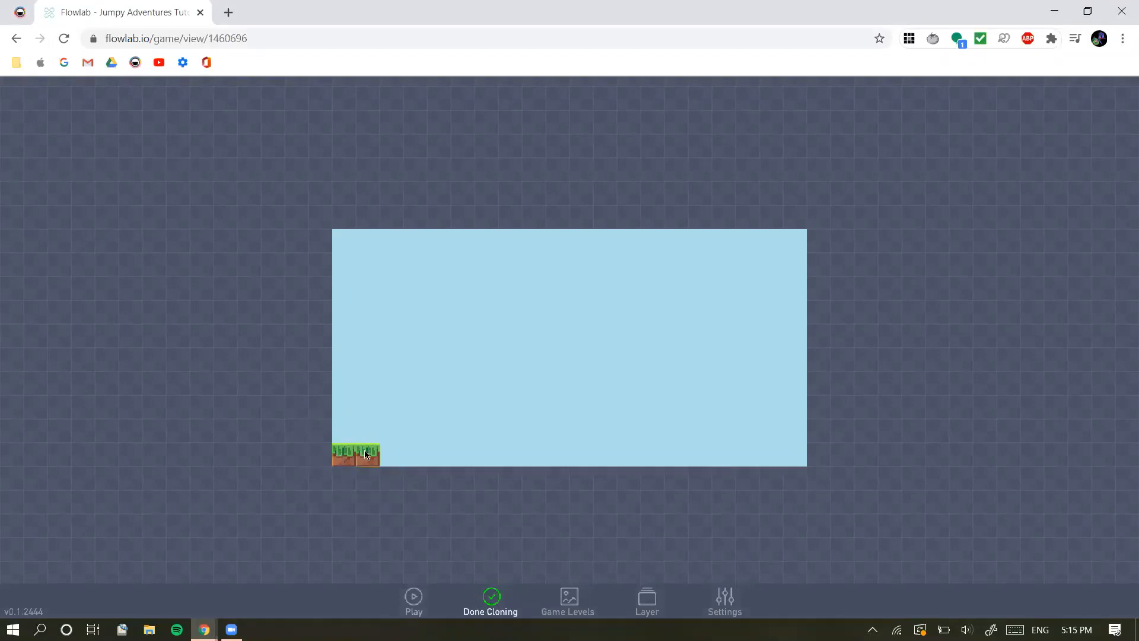
{"action": "mouse_move", "coordinate": [366, 449]}
{"action": "left_mouse_down"}
{"action": "mouse_move", "coordinate": [451, 464]}
{"action": "mouse_move", "coordinate": [534, 451]}
{"action": "left_mouse_up"}
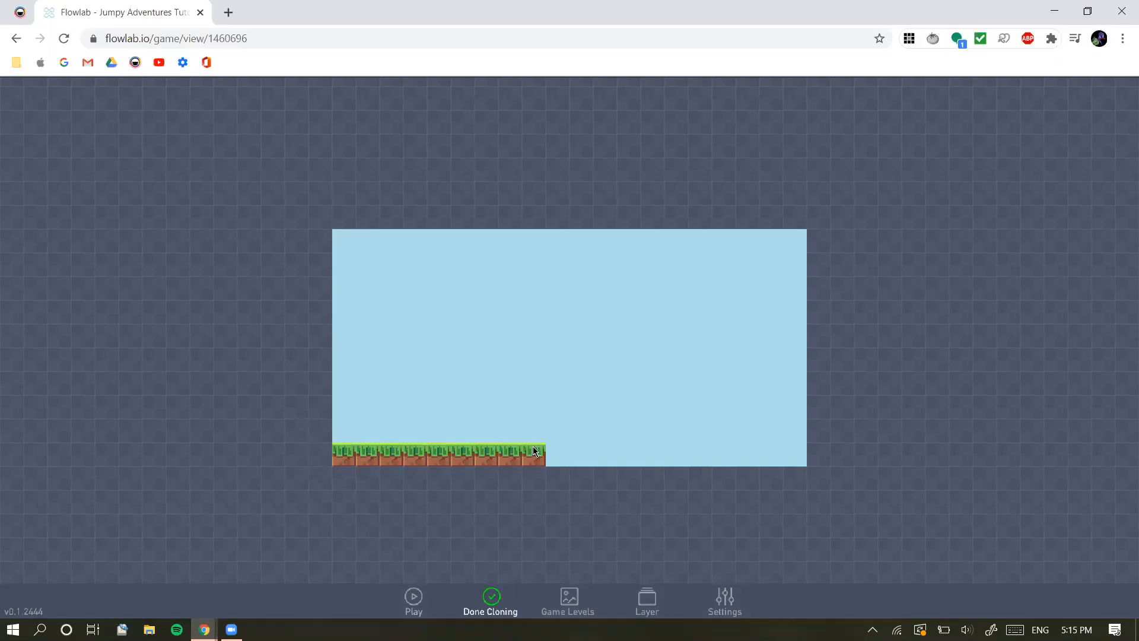
{"action": "left_click_drag", "start_coordinate": [607, 450], "coordinate": [668, 445]}
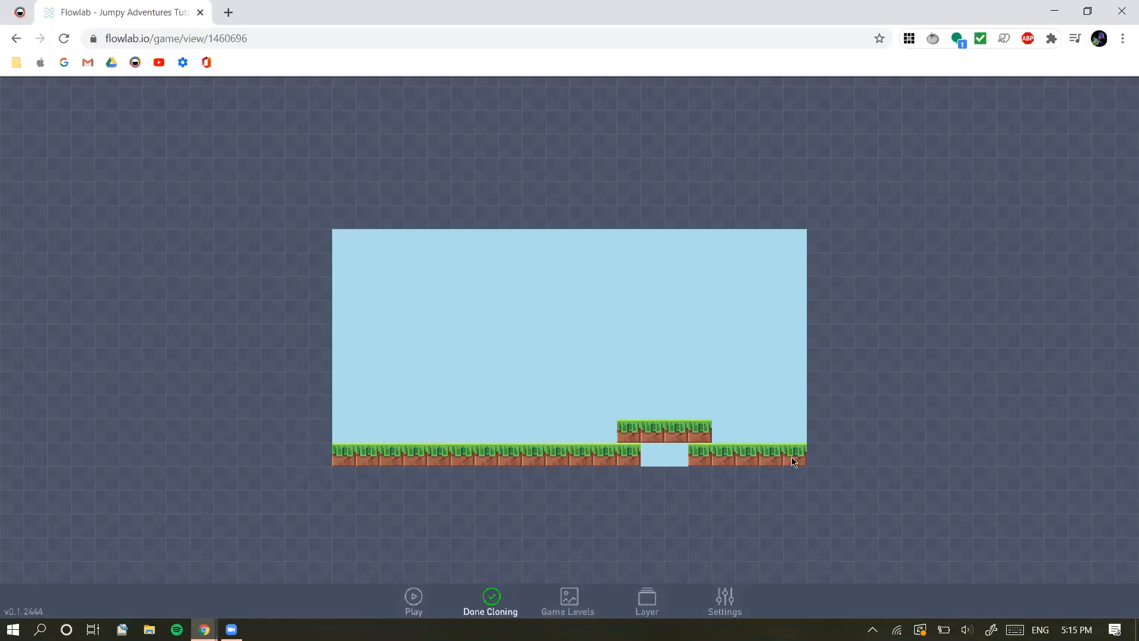
{"action": "left_click", "coordinate": [912, 409]}
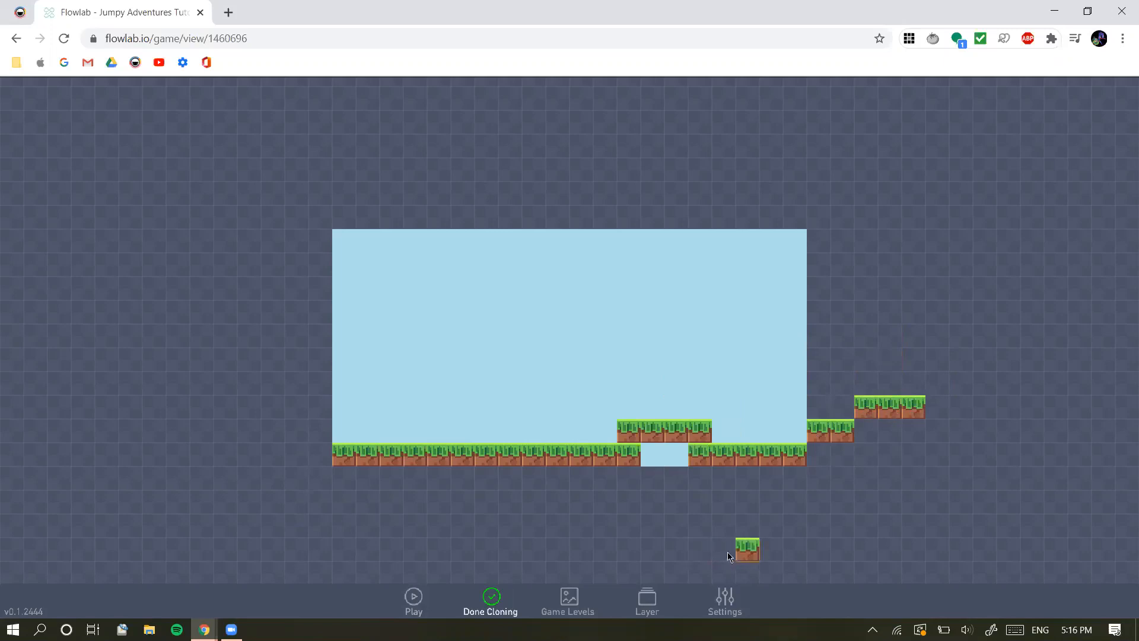
{"action": "mouse_move", "coordinate": [940, 434]}
{"action": "left_mouse_down"}
{"action": "mouse_move", "coordinate": [980, 453]}
{"action": "mouse_move", "coordinate": [1053, 460]}
{"action": "left_mouse_up"}
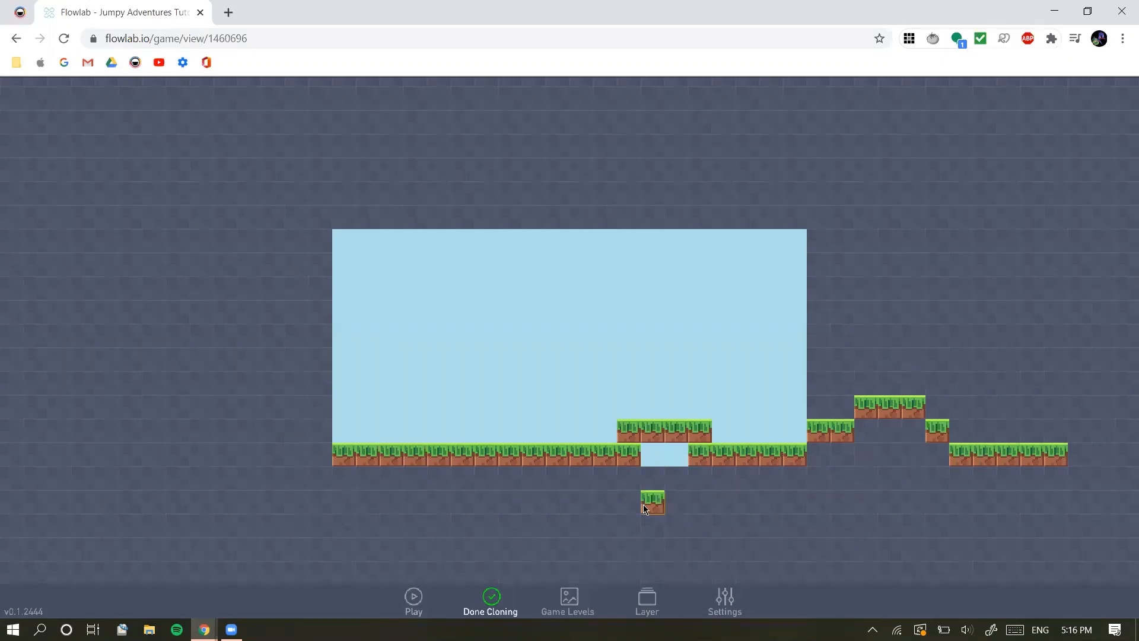
Place cloned floating blocks above the ground, two single blocks and a three-block platform, and finish cloning
{"action": "left_click", "coordinate": [654, 338]}
{"action": "left_click", "coordinate": [749, 357]}
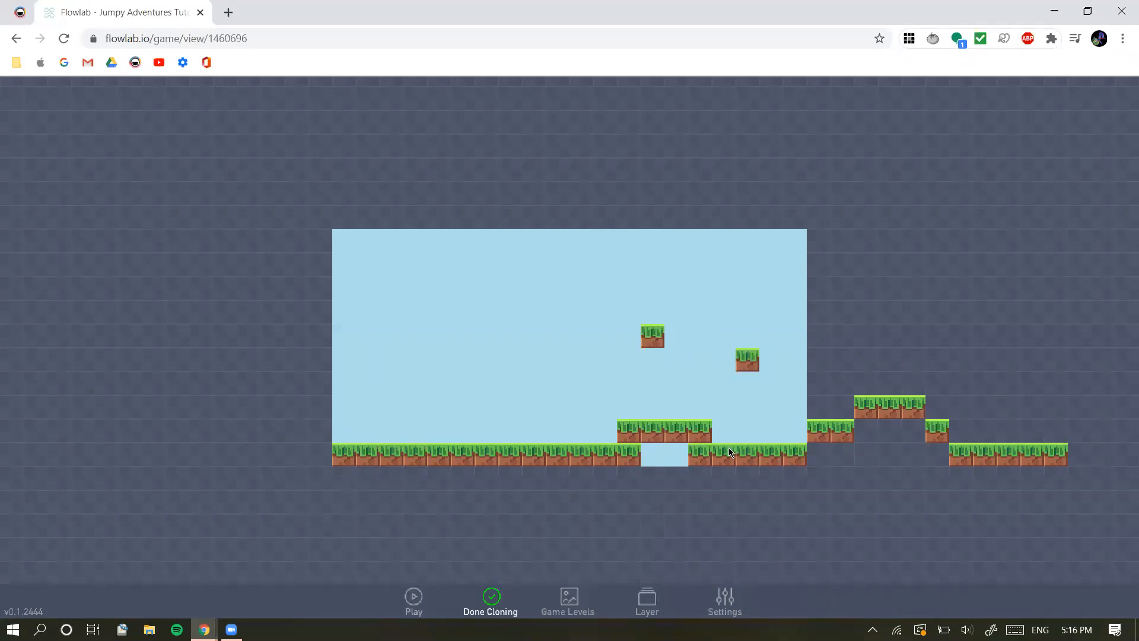
{"action": "left_click", "coordinate": [671, 291]}
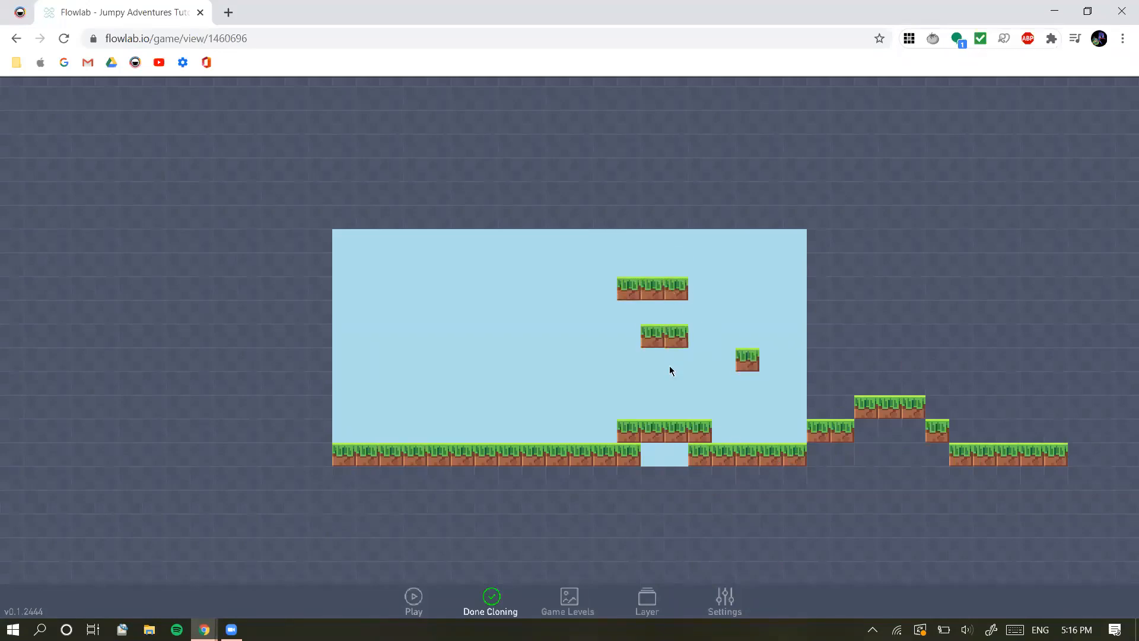
{"action": "left_click", "coordinate": [491, 601]}
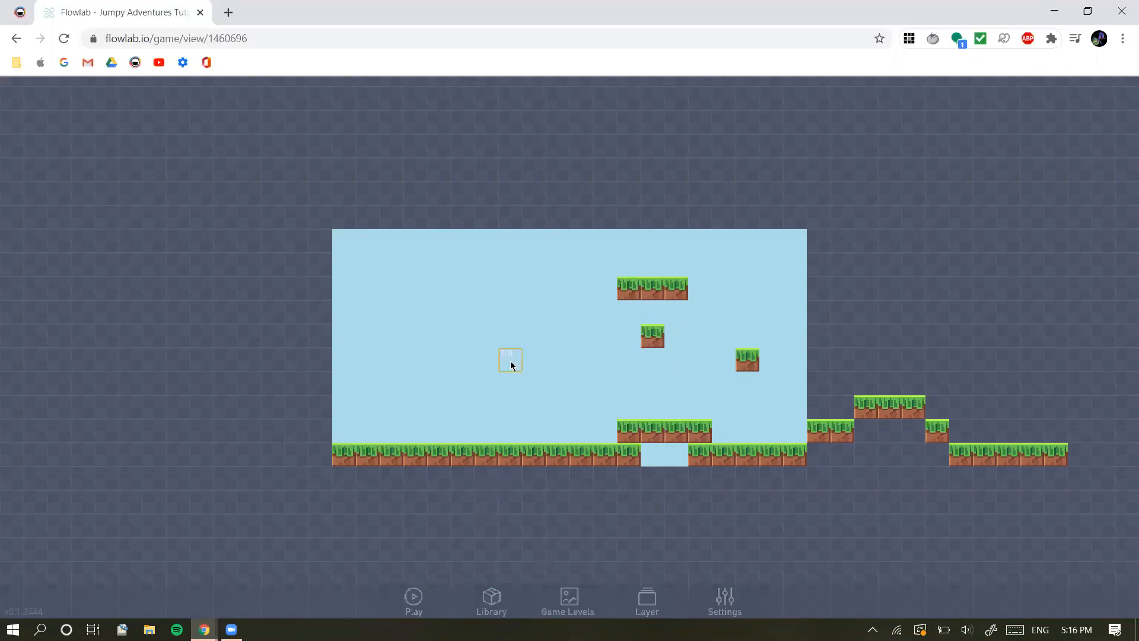
Create another object in the middle of the sky area, set its type to "Grass" and accept it
{"action": "left_click", "coordinate": [510, 362]}
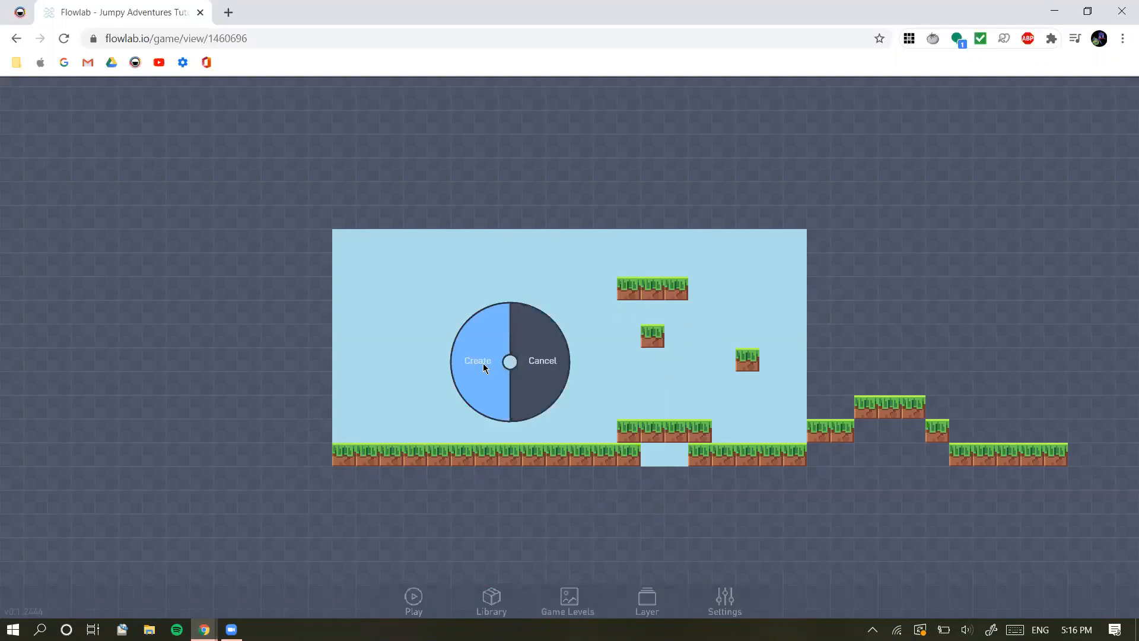
{"action": "left_click", "coordinate": [484, 367]}
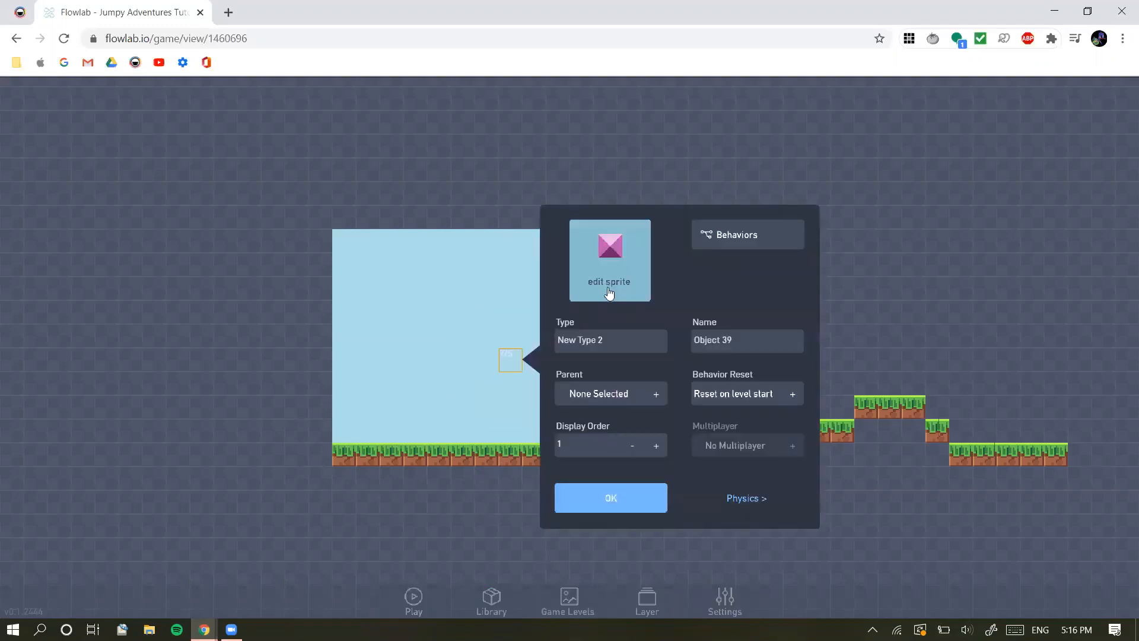
{"action": "left_click_drag", "start_coordinate": [610, 340], "coordinate": [553, 339]}
{"action": "type", "text": "G"}
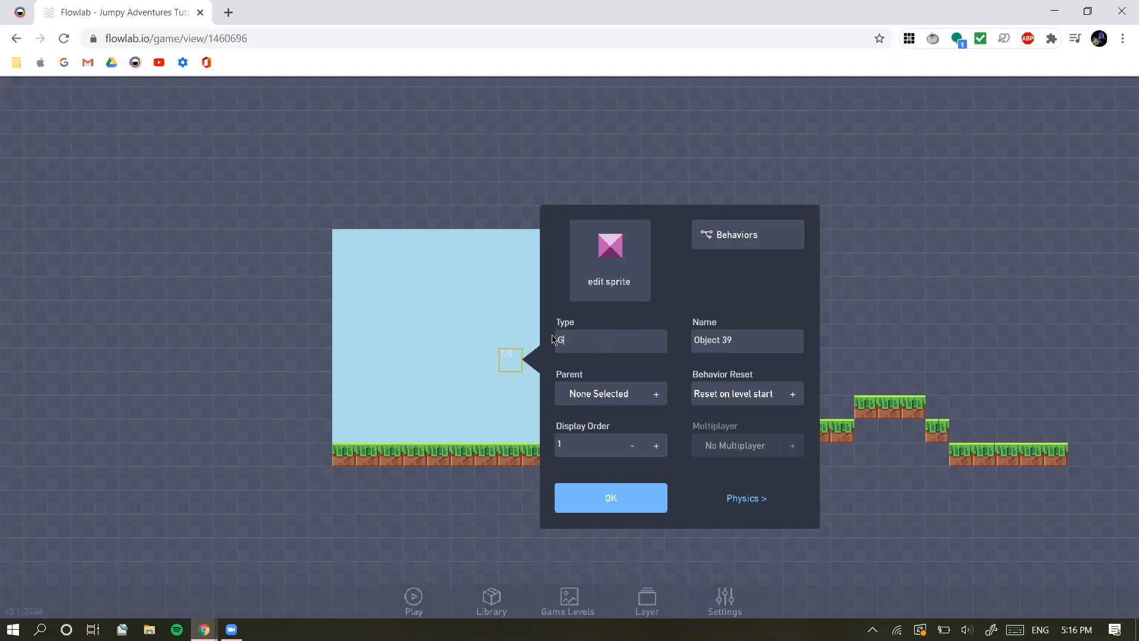
{"action": "type", "text": "rass"}
{"action": "left_click", "coordinate": [630, 501]}
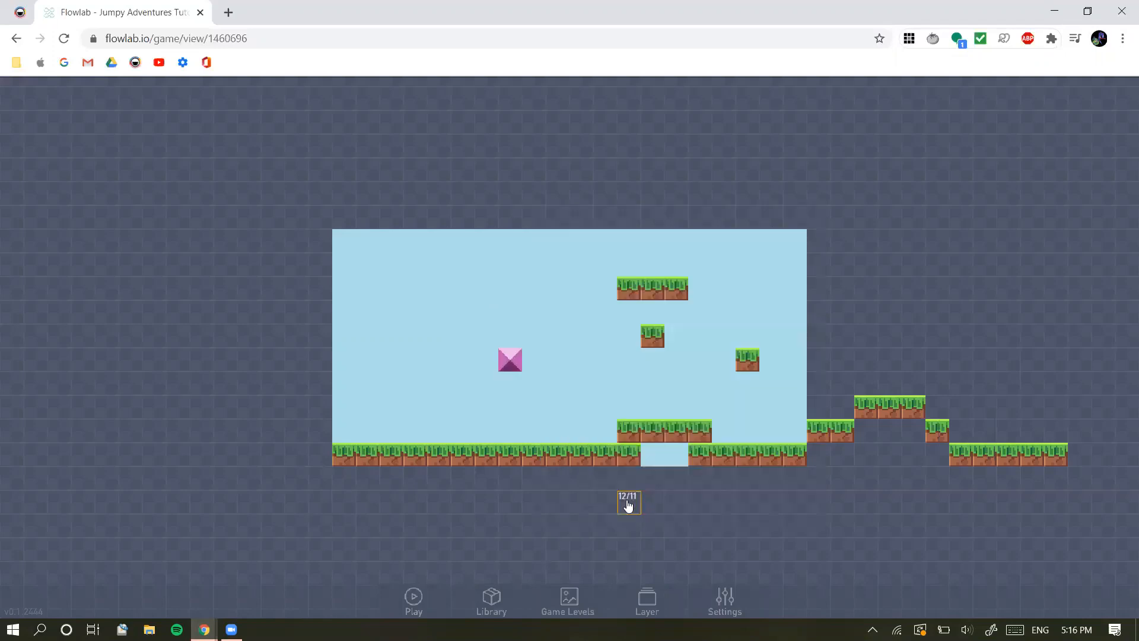
Delete the pink placeholder object, leave the editor and reopen the game for editing
{"action": "left_click", "coordinate": [514, 362]}
{"action": "left_click", "coordinate": [481, 544]}
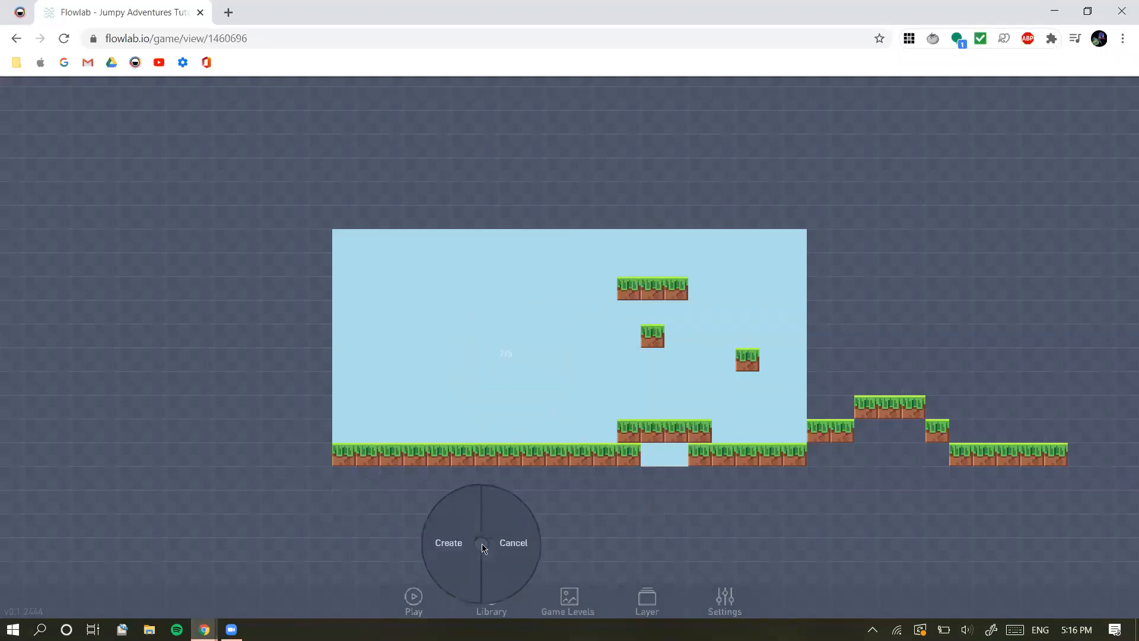
{"action": "key", "text": "Escape"}
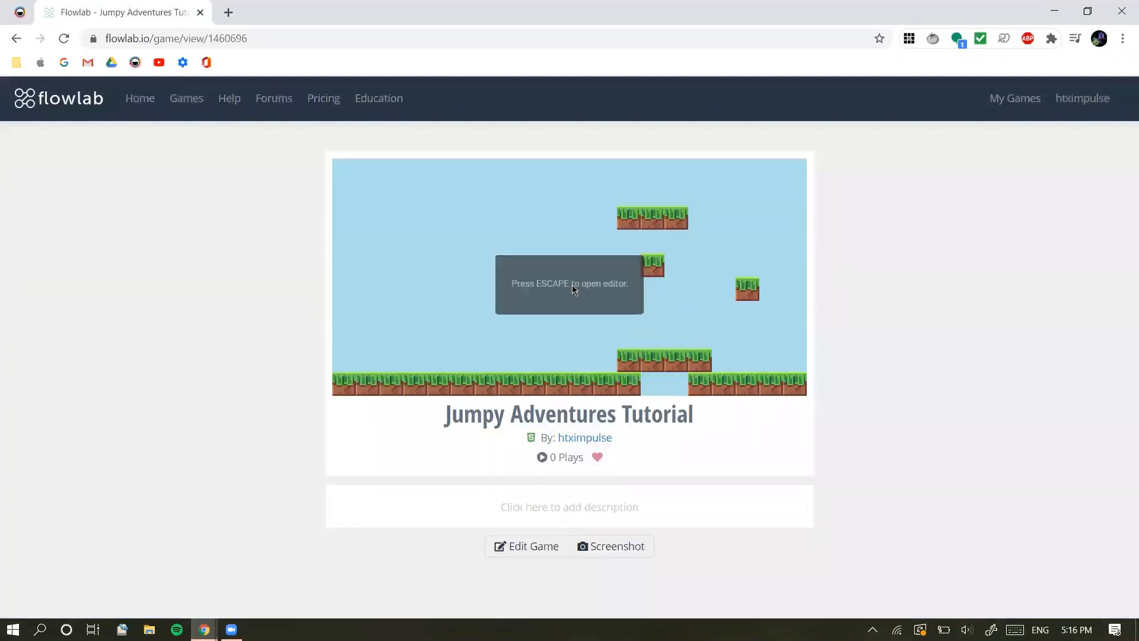
{"action": "left_click", "coordinate": [522, 545]}
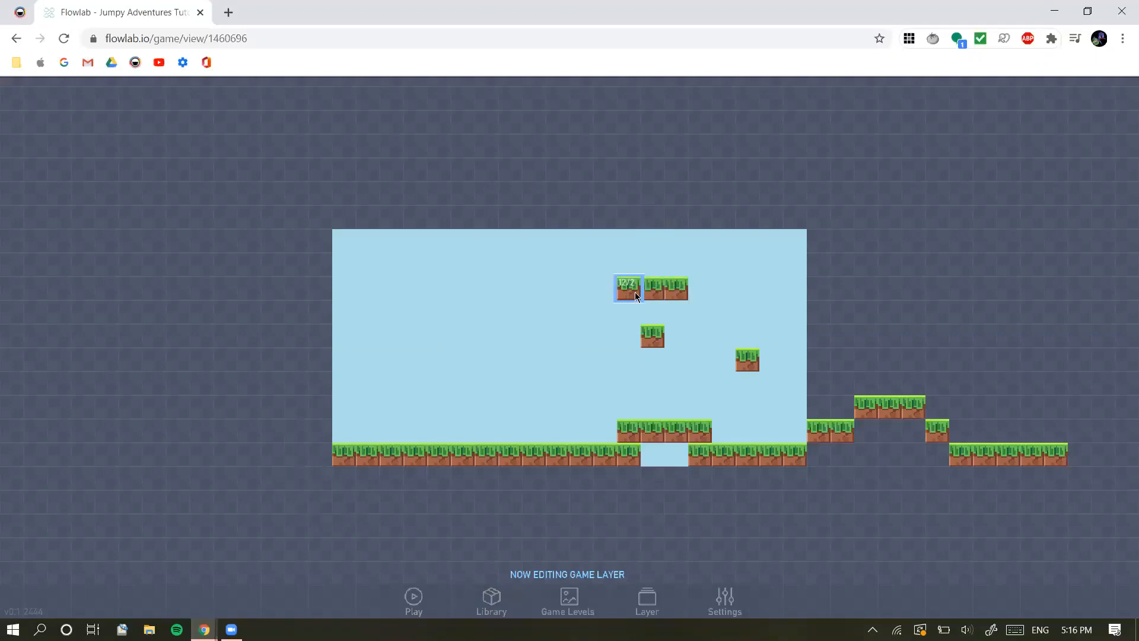
Delete all the floating grass blocks and the four raised blocks over the ground gap
{"action": "left_click_drag", "start_coordinate": [641, 294], "coordinate": [688, 297]}
{"action": "left_click", "coordinate": [699, 432]}
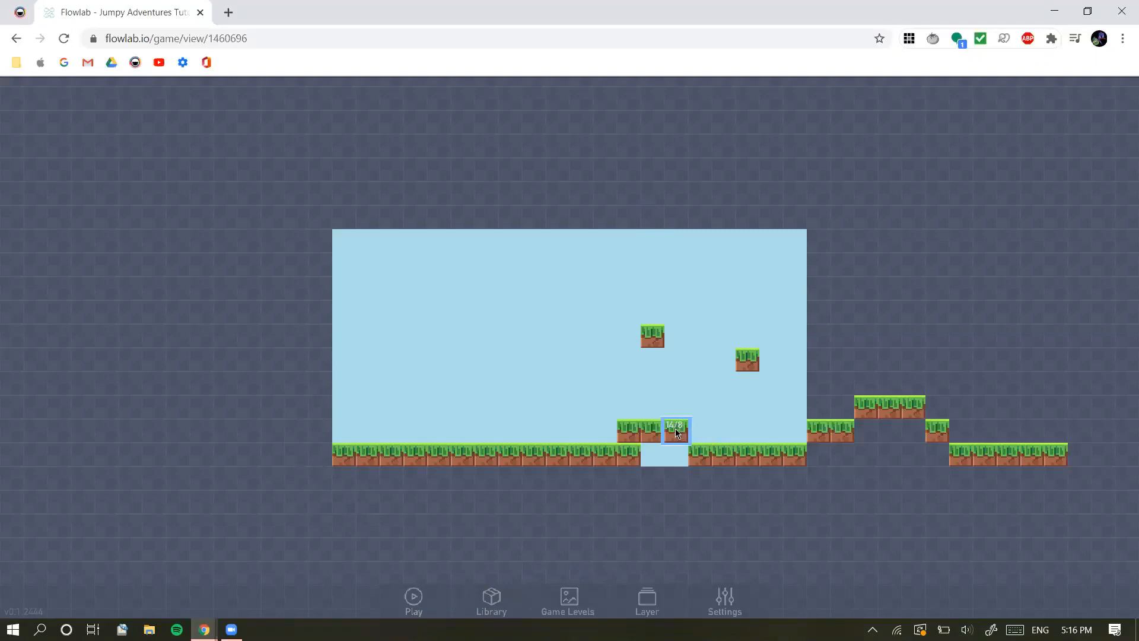
{"action": "left_click_drag", "start_coordinate": [676, 432], "coordinate": [630, 432]}
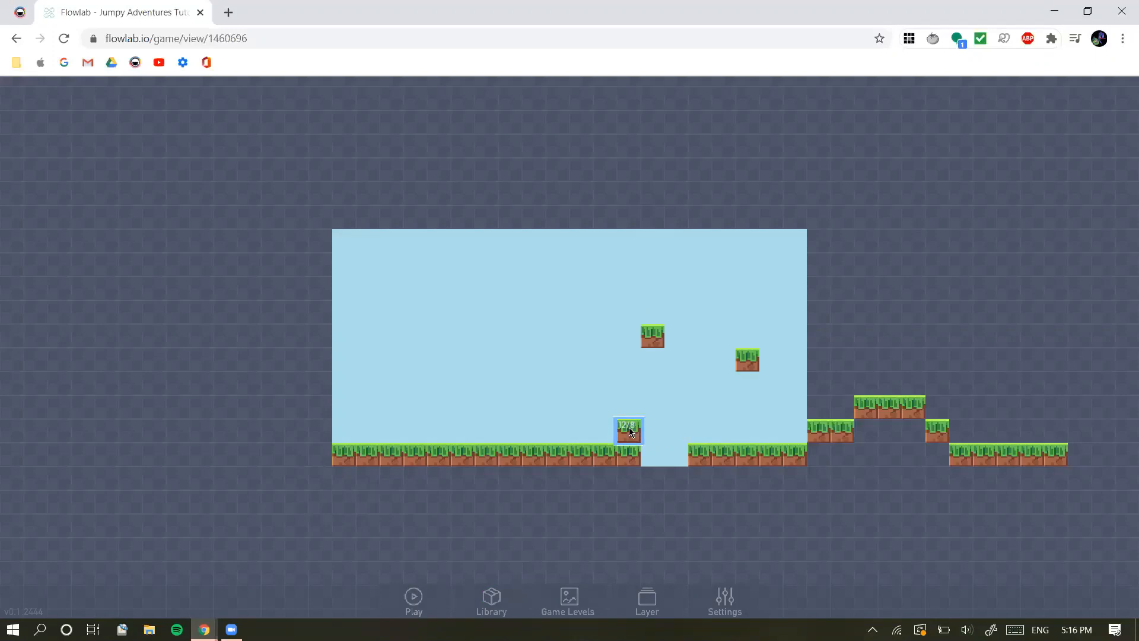
{"action": "right_click", "coordinate": [630, 432]}
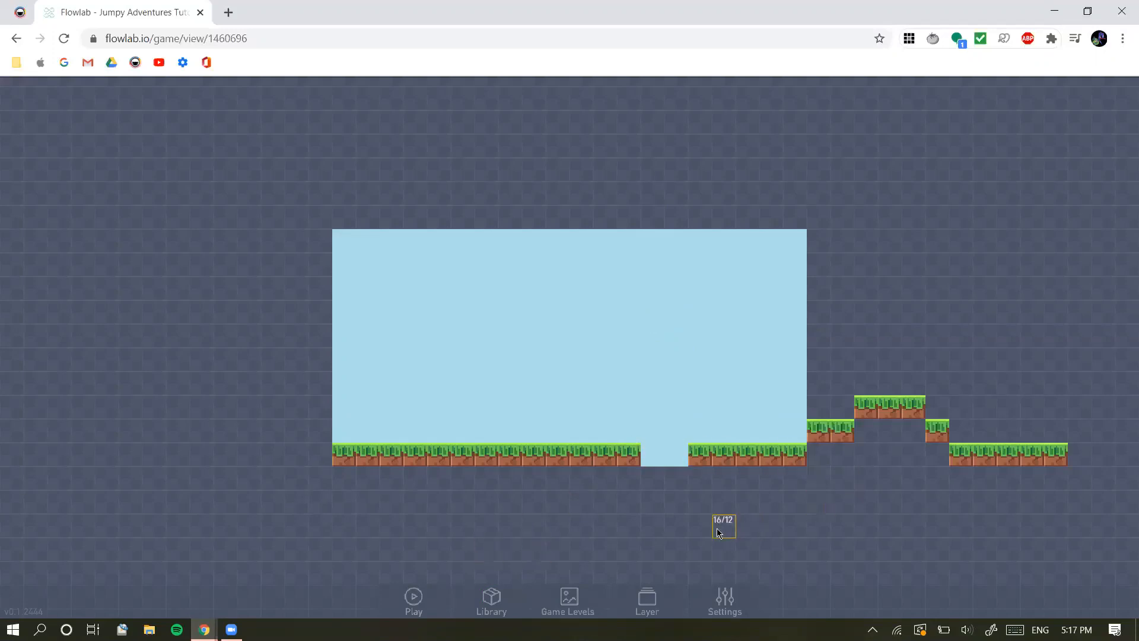
Move the last block of the three-block raised platform down one row, beside the single step block
{"action": "left_click_drag", "start_coordinate": [711, 532], "coordinate": [597, 530]}
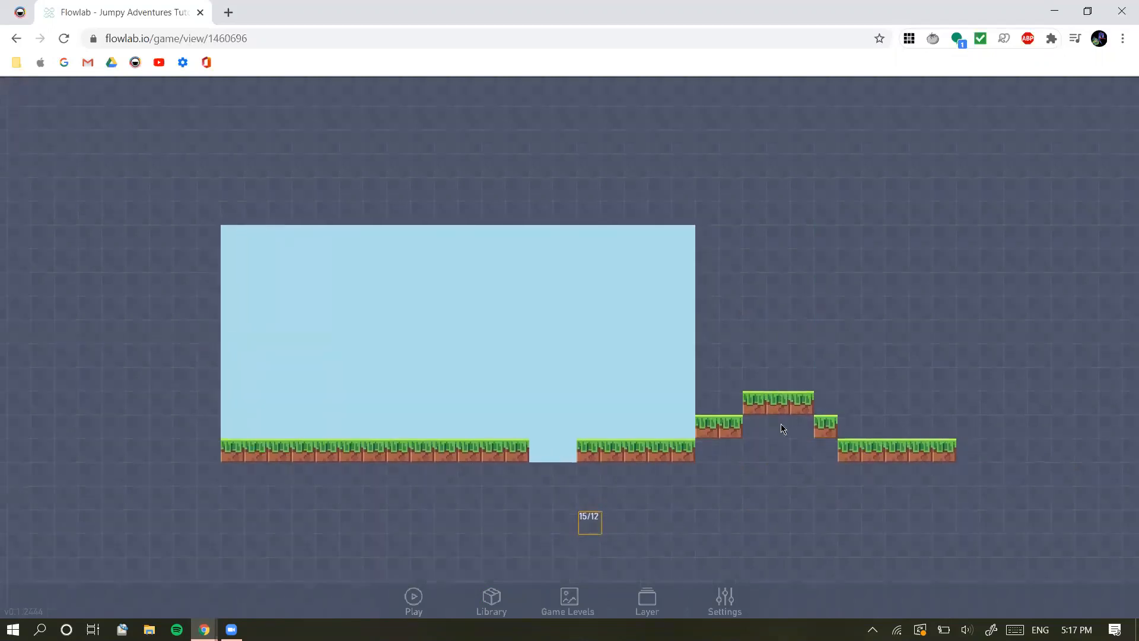
{"action": "left_click", "coordinate": [809, 502]}
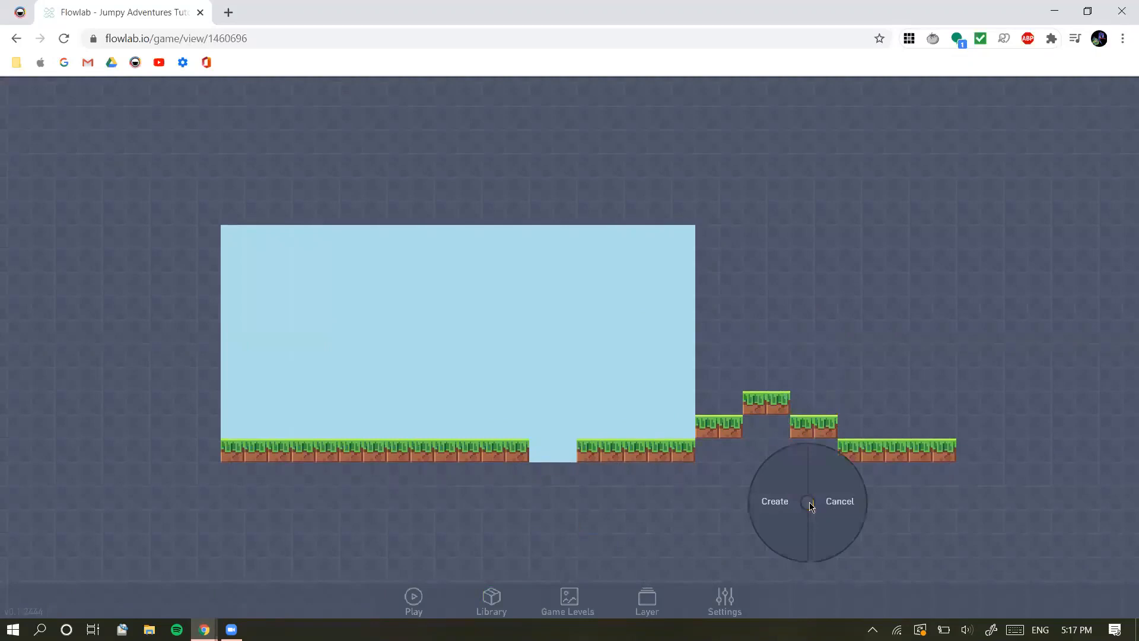
{"action": "left_click", "coordinate": [855, 510]}
{"action": "mouse_move", "coordinate": [580, 544]}
{"action": "left_mouse_down"}
{"action": "mouse_move", "coordinate": [733, 539]}
{"action": "mouse_move", "coordinate": [600, 573]}
{"action": "mouse_move", "coordinate": [561, 540]}
{"action": "mouse_move", "coordinate": [592, 536]}
{"action": "mouse_move", "coordinate": [561, 540]}
{"action": "left_mouse_up"}
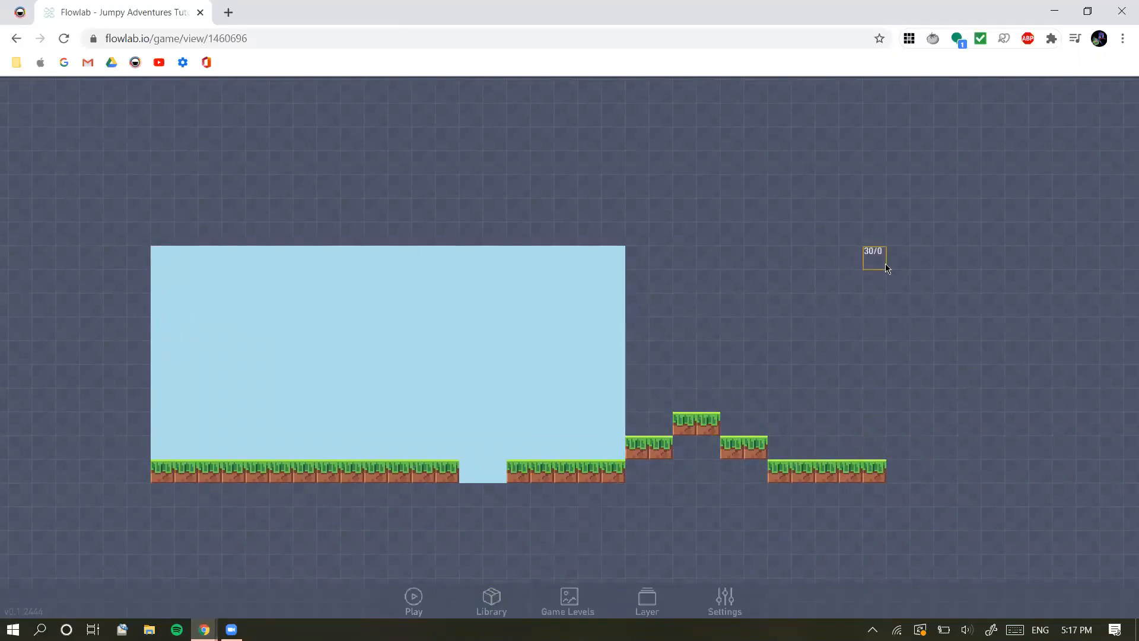
{"action": "left_click", "coordinate": [186, 478]}
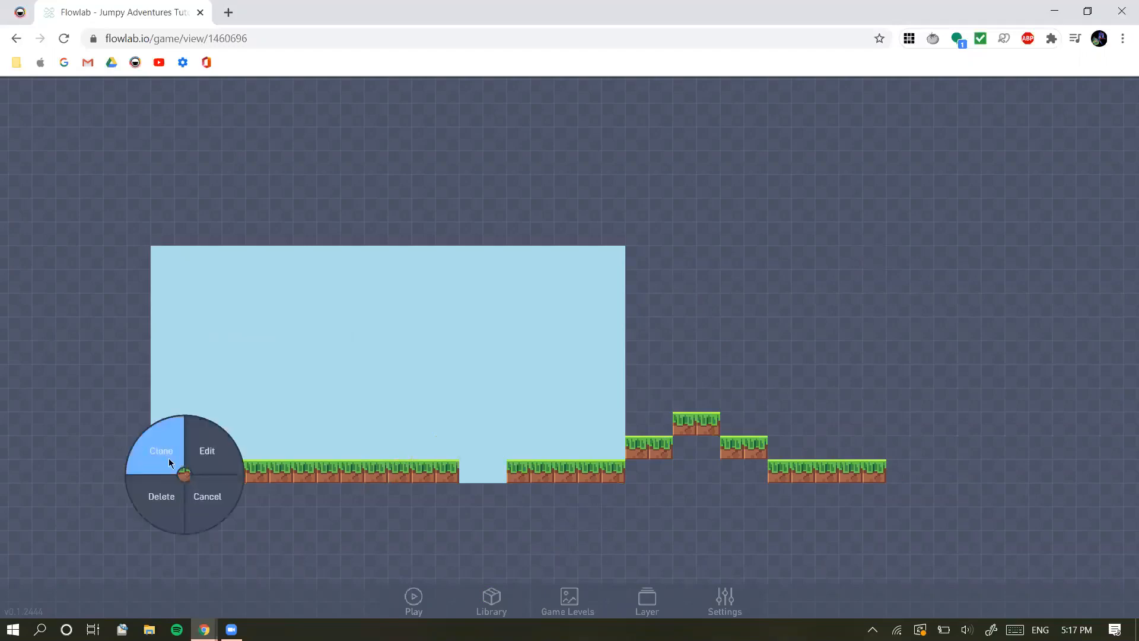
{"action": "left_click", "coordinate": [374, 576]}
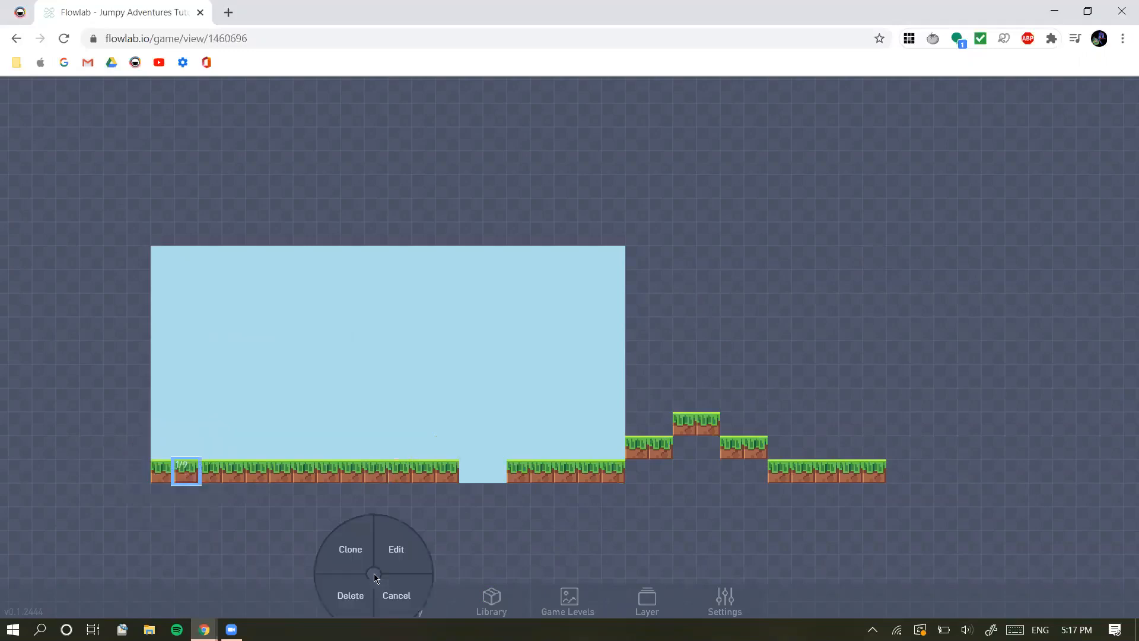
{"action": "left_click", "coordinate": [283, 537]}
{"action": "left_click", "coordinate": [303, 549]}
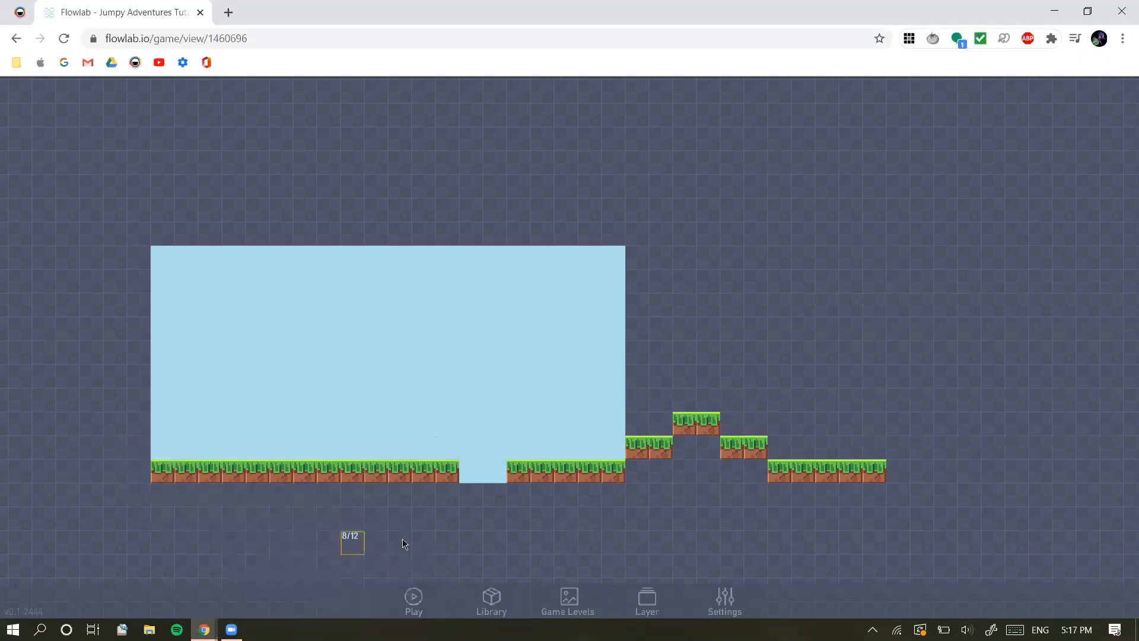
{"action": "left_click", "coordinate": [451, 478]}
{"action": "left_click", "coordinate": [874, 471]}
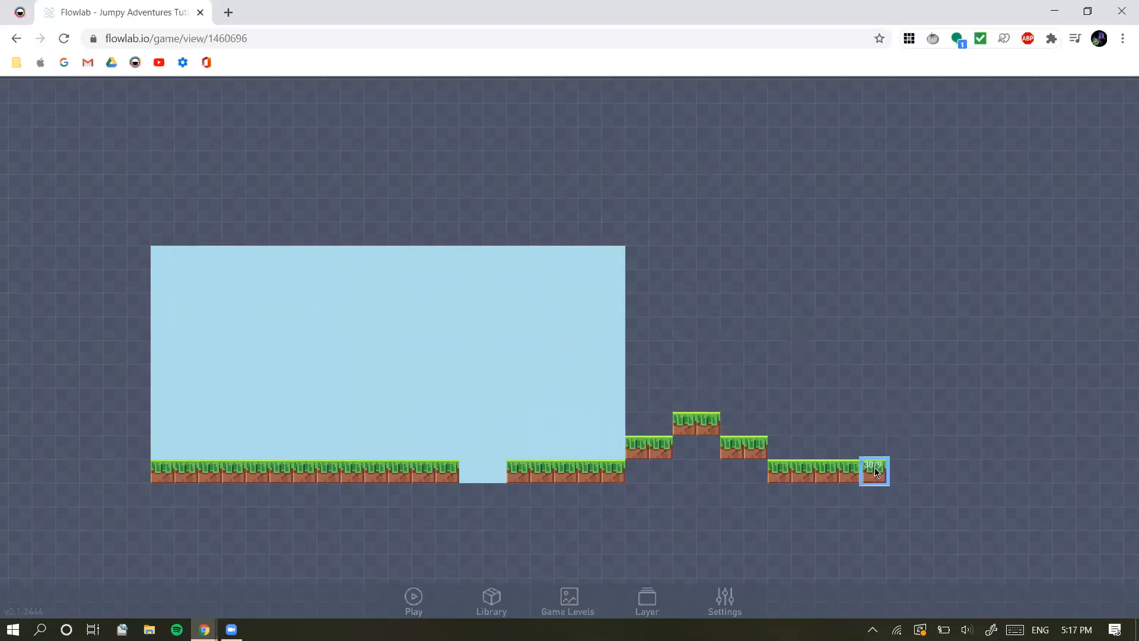
{"action": "left_click", "coordinate": [162, 471]}
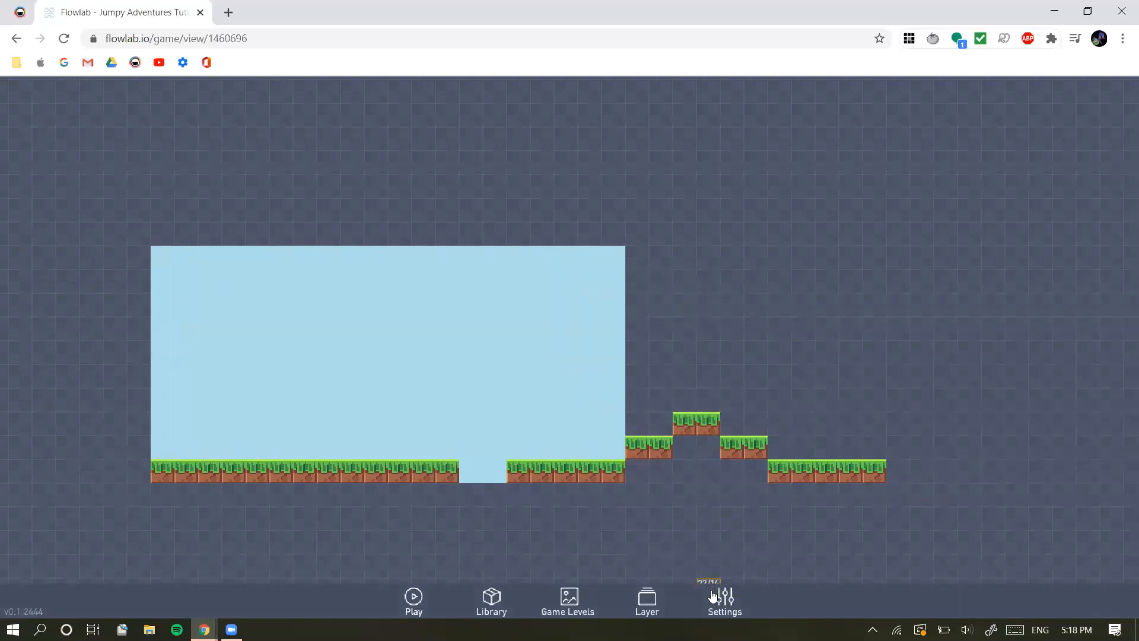
Try adjusting the game's dimensions, leave the width at 20 and the height at 10, and accept the settings
{"action": "left_click", "coordinate": [732, 605]}
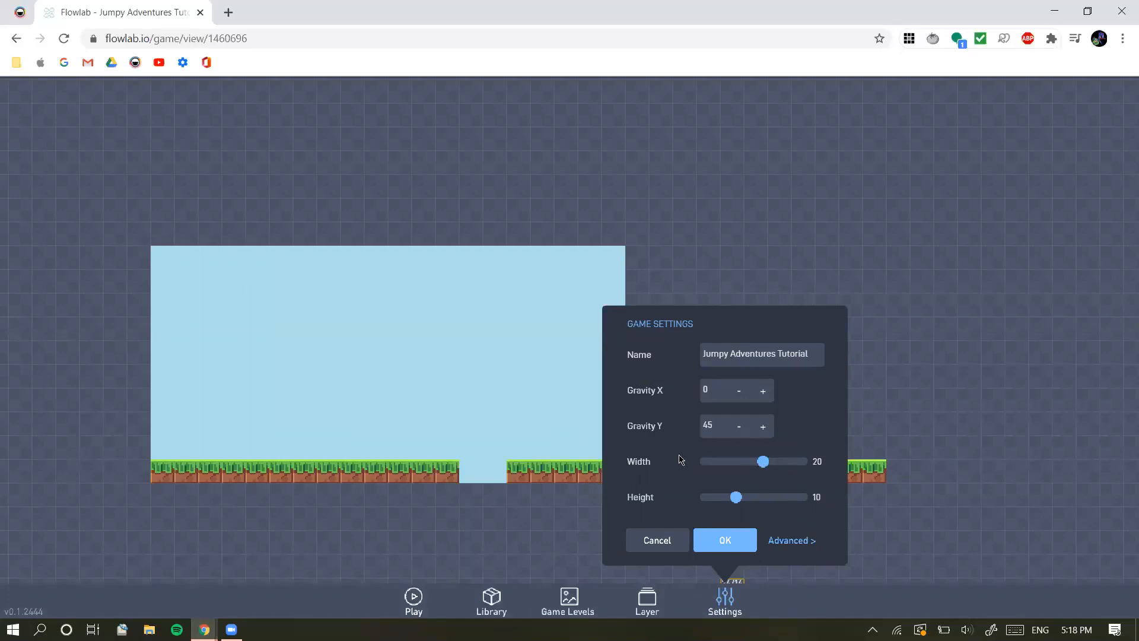
{"action": "left_click_drag", "start_coordinate": [734, 497], "coordinate": [765, 468]}
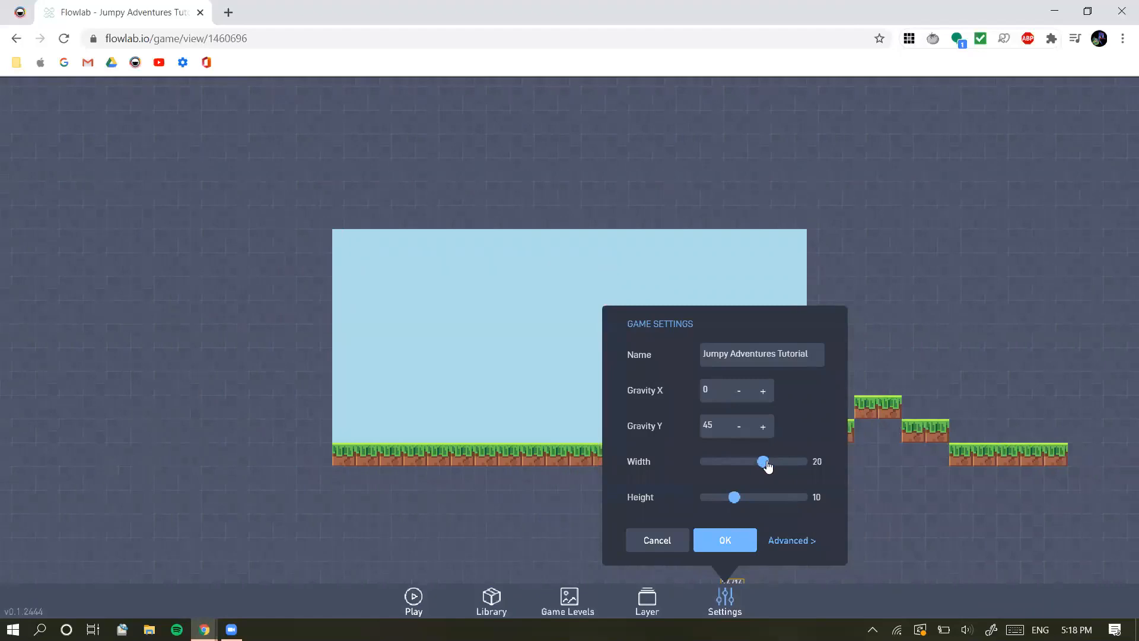
{"action": "left_click", "coordinate": [741, 541]}
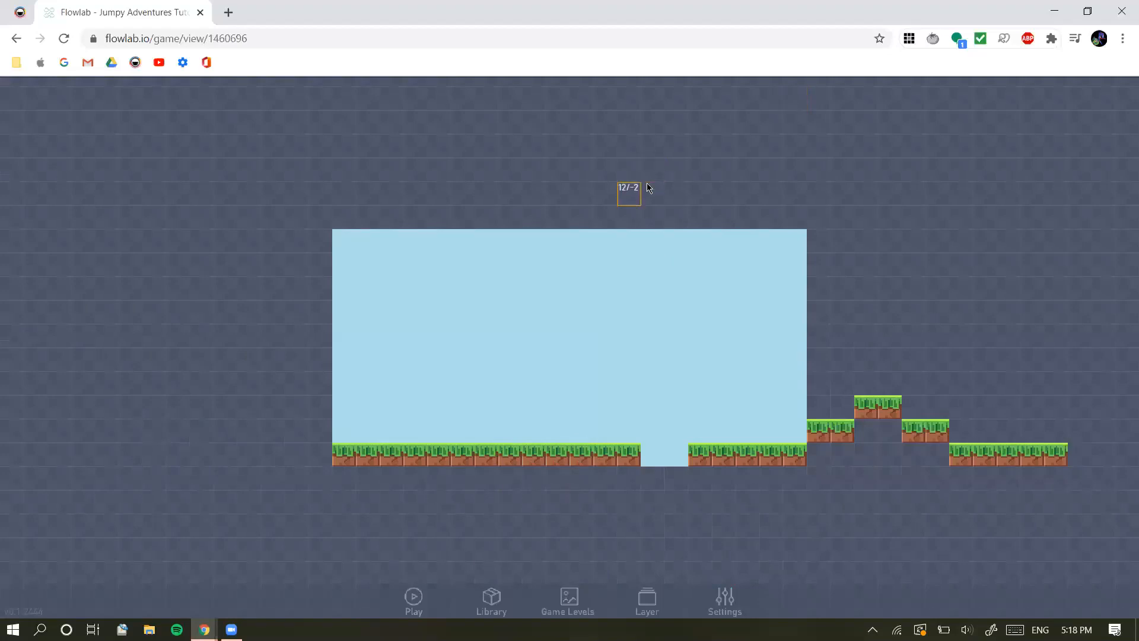
Clone a ground grass block into a small floating platform above the ground, and delete the copies
{"action": "left_click", "coordinate": [512, 457]}
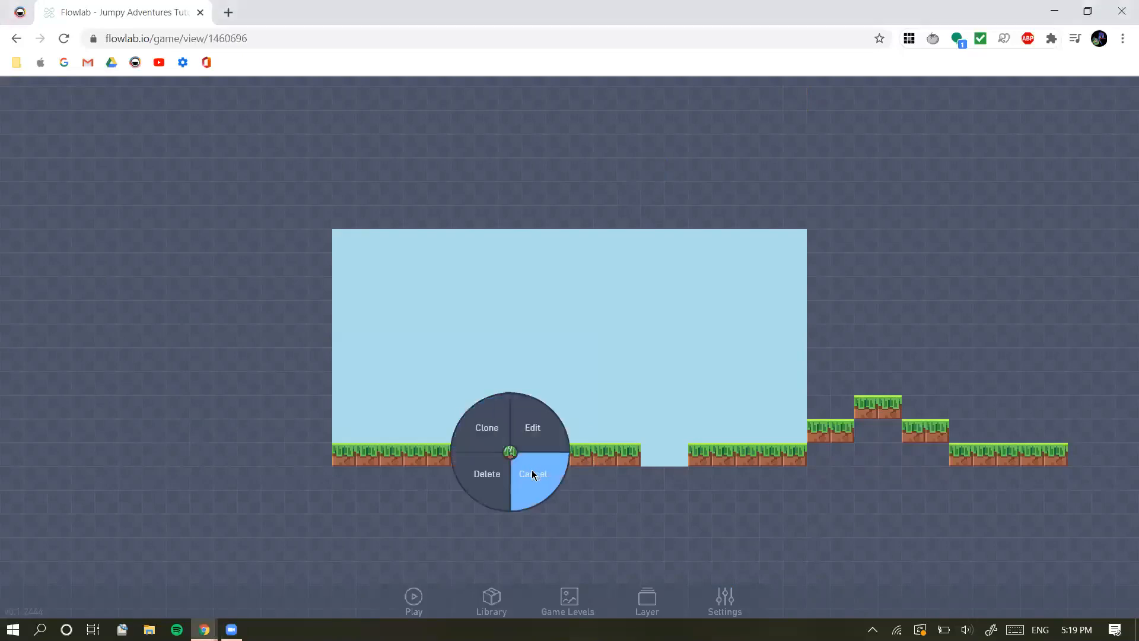
{"action": "left_click", "coordinate": [488, 433]}
{"action": "left_click", "coordinate": [550, 402]}
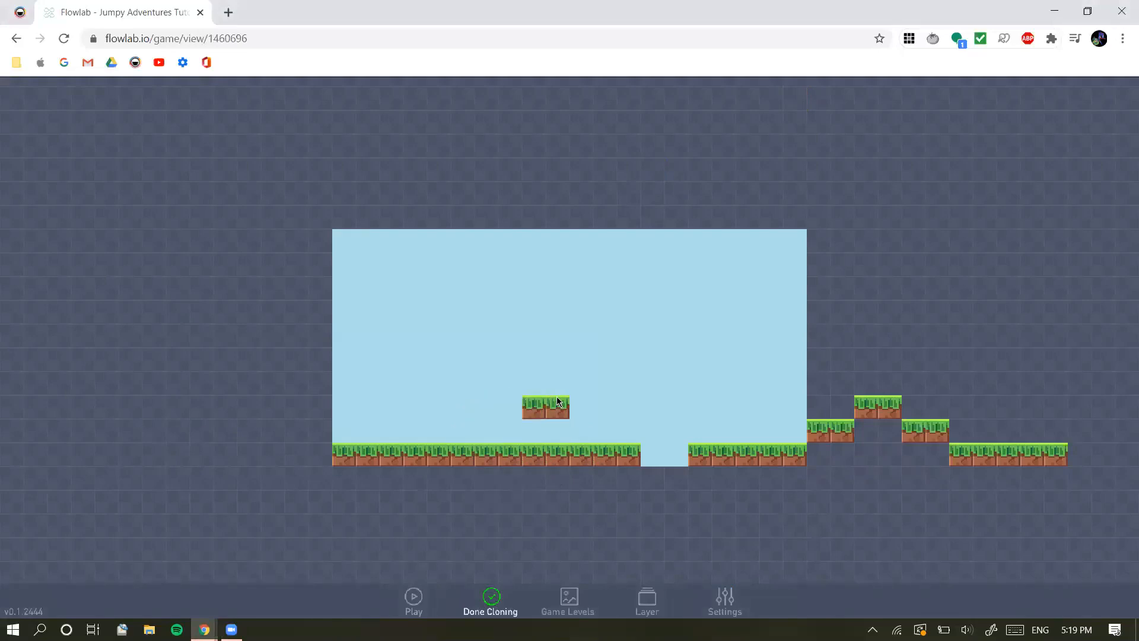
{"action": "left_click", "coordinate": [502, 605]}
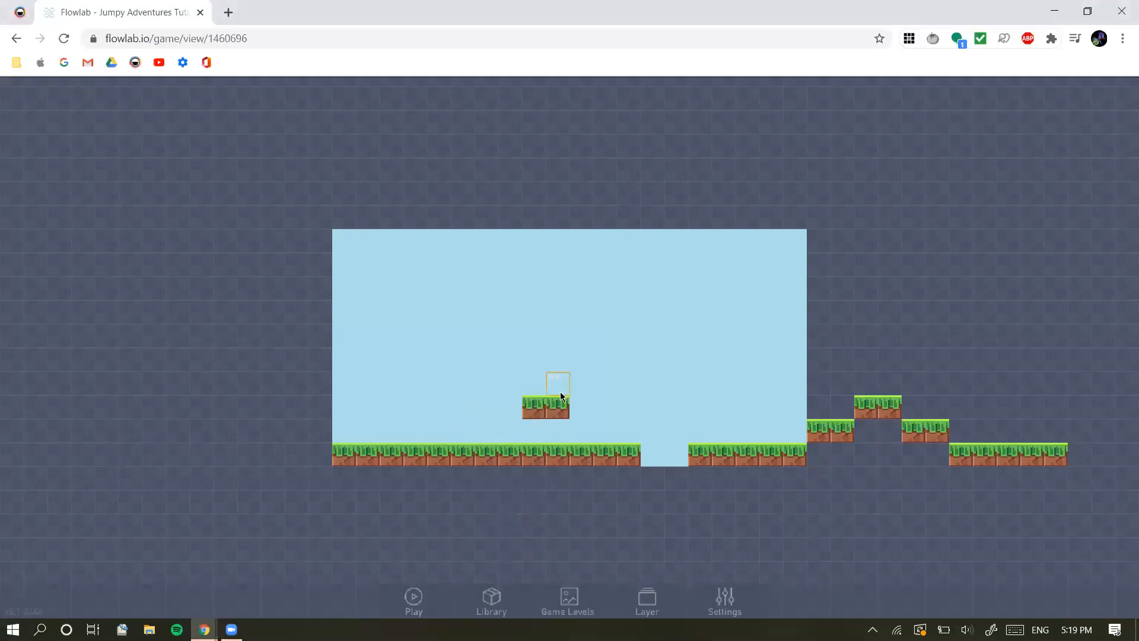
{"action": "key", "text": "Delete"}
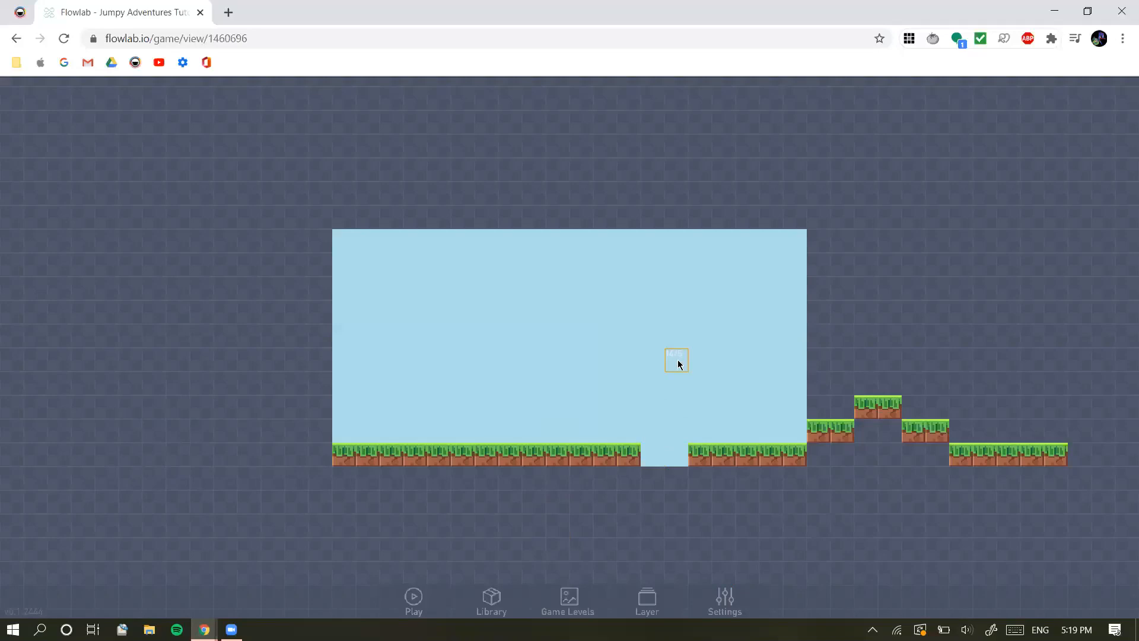
Create a new object above the ground's sixth block and set its type to Player
{"action": "left_click_drag", "start_coordinate": [876, 337], "coordinate": [774, 343]}
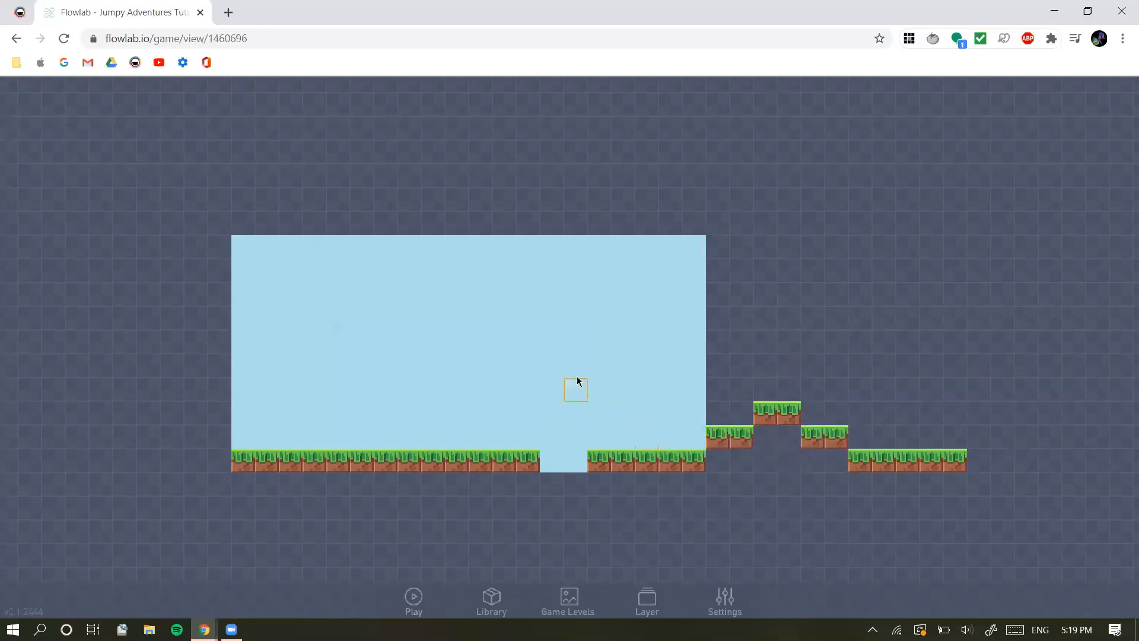
{"action": "left_click_drag", "start_coordinate": [551, 382], "coordinate": [580, 420]}
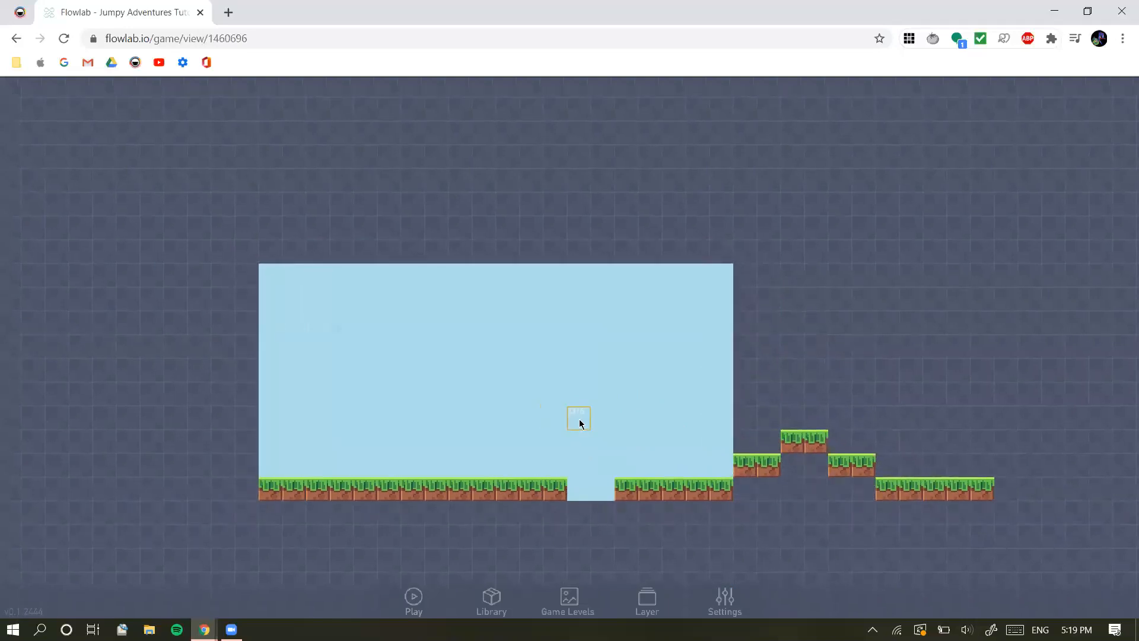
{"action": "mouse_move", "coordinate": [478, 443]}
{"action": "left_mouse_down"}
{"action": "mouse_move", "coordinate": [520, 439]}
{"action": "mouse_move", "coordinate": [476, 452]}
{"action": "left_mouse_up"}
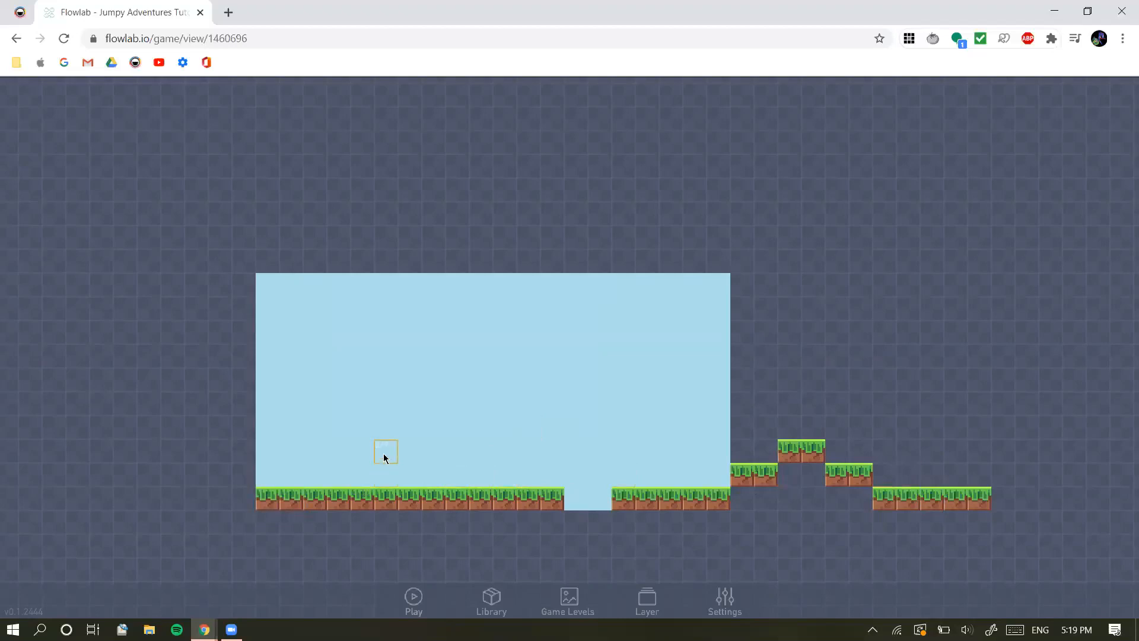
{"action": "left_click", "coordinate": [383, 455]}
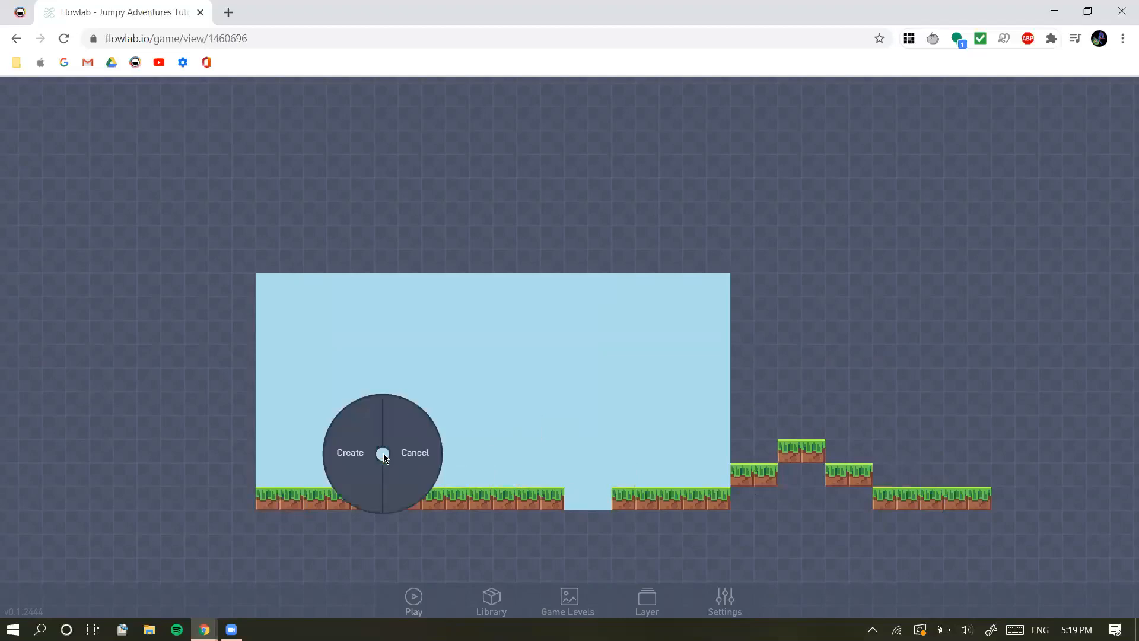
{"action": "left_click", "coordinate": [348, 453]}
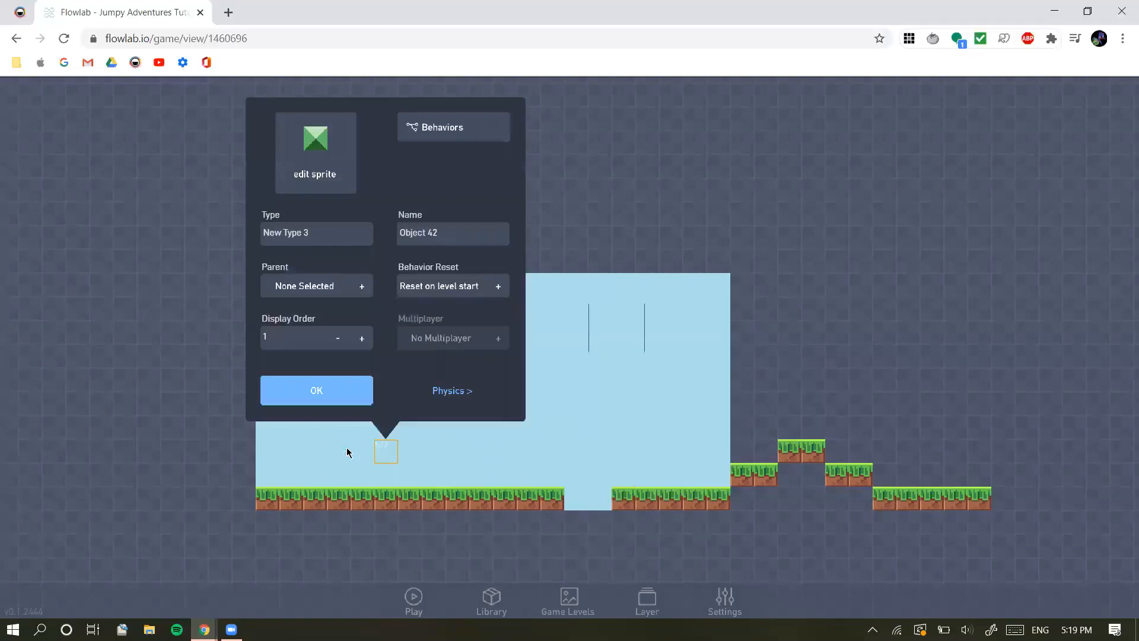
{"action": "left_click_drag", "start_coordinate": [348, 236], "coordinate": [222, 219]}
{"action": "left_click", "coordinate": [319, 231]}
{"action": "key", "text": "BackSpace"}
{"action": "key", "text": "ctrl+a"}
{"action": "key", "text": "BackSpace"}
{"action": "type", "text": "Player"}
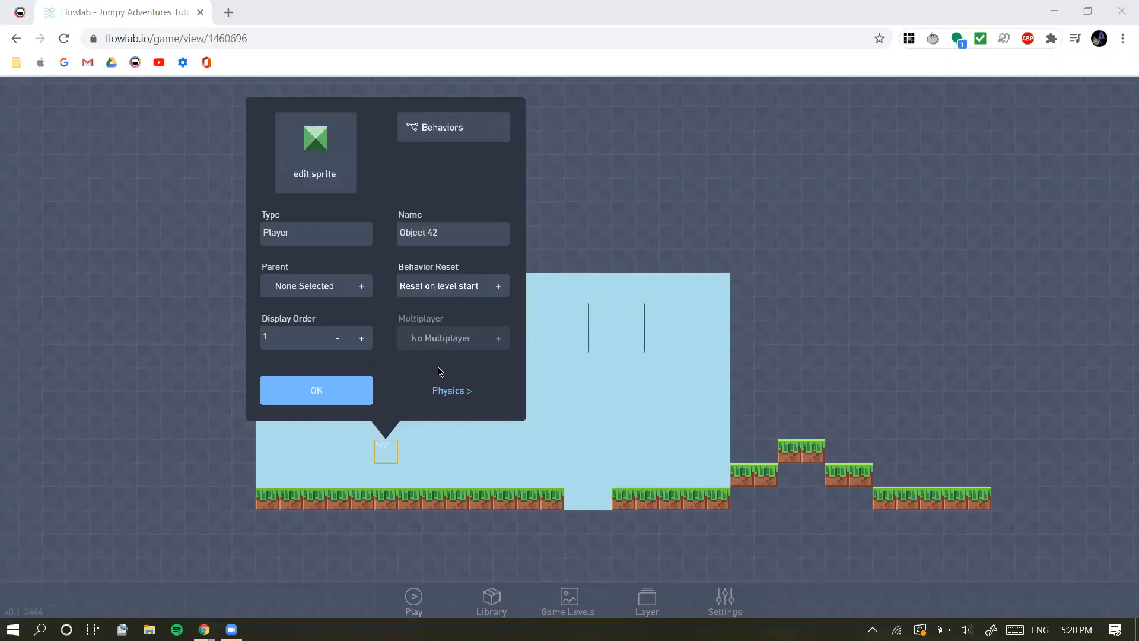
Make the Player object movable in its physics settings and return to its properties
{"action": "left_click", "coordinate": [442, 395]}
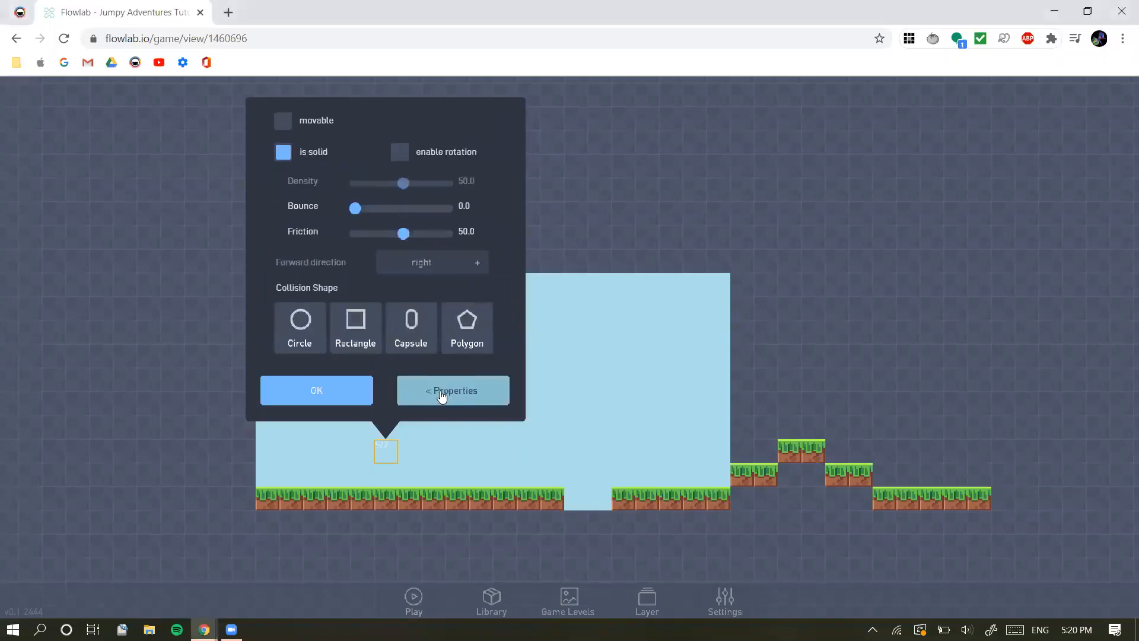
{"action": "left_click", "coordinate": [445, 392]}
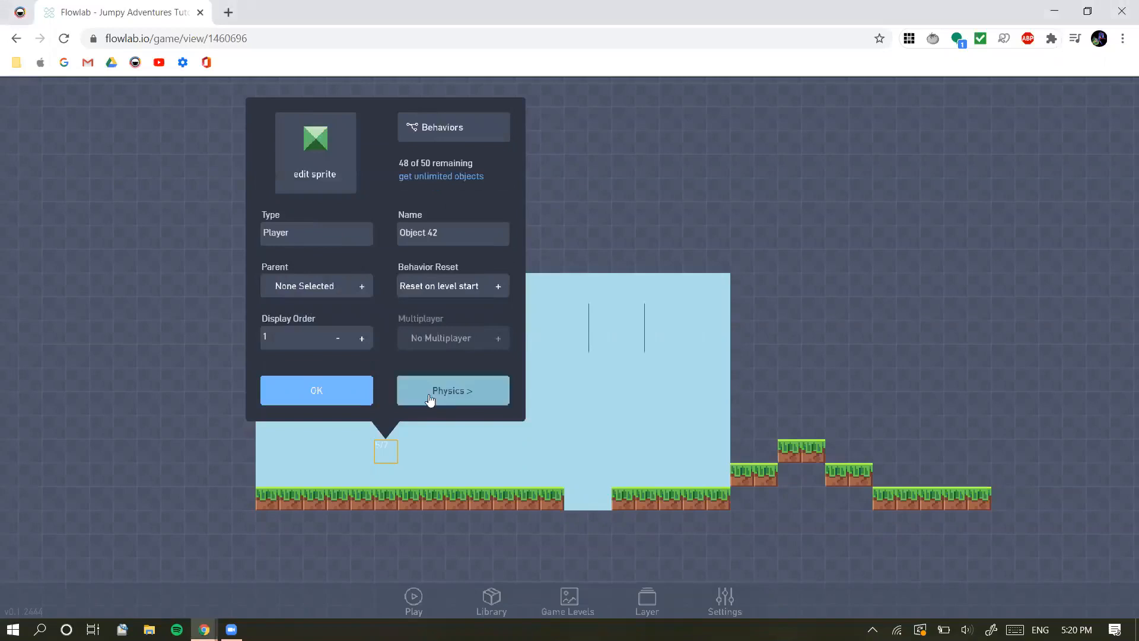
{"action": "left_click", "coordinate": [468, 397]}
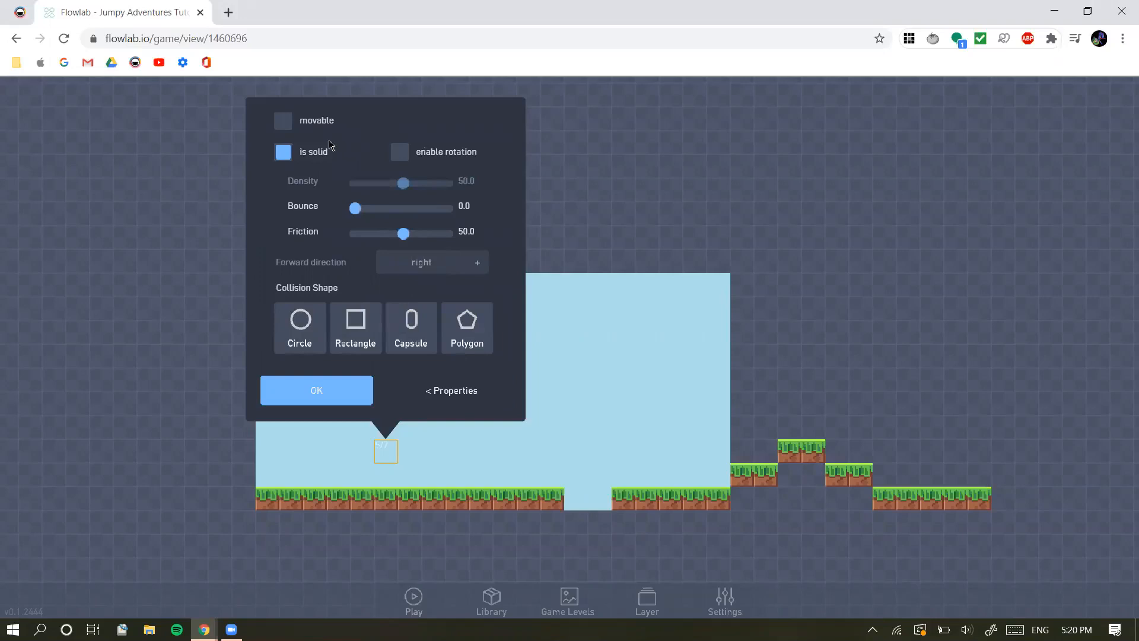
{"action": "left_click", "coordinate": [282, 123]}
{"action": "left_click", "coordinate": [282, 124]}
{"action": "left_click", "coordinate": [282, 124]}
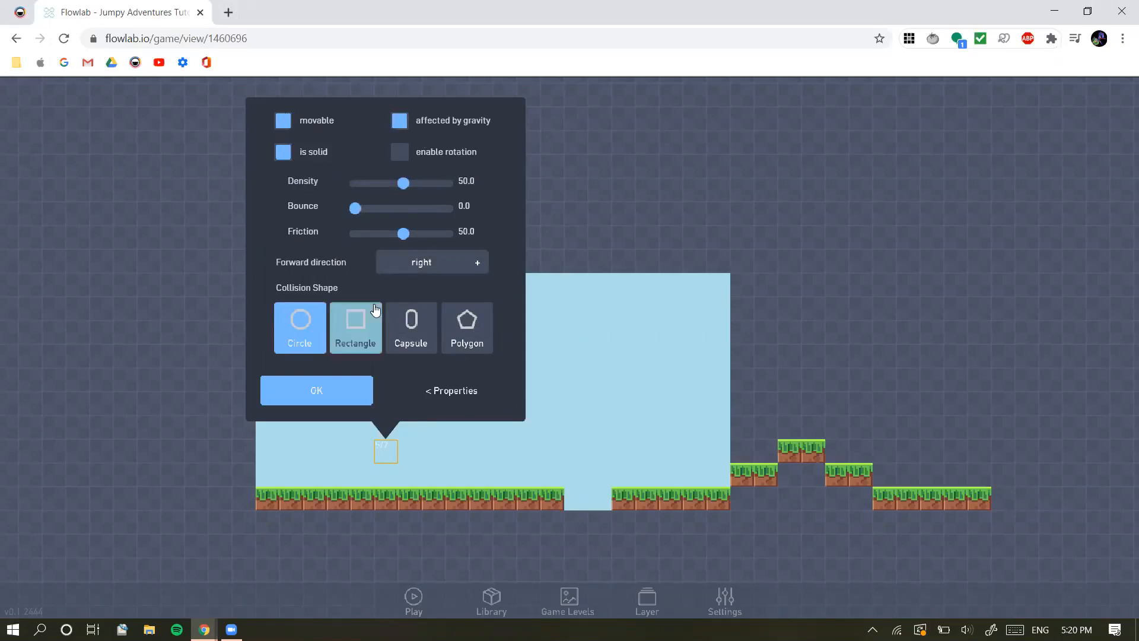
{"action": "left_click", "coordinate": [448, 393]}
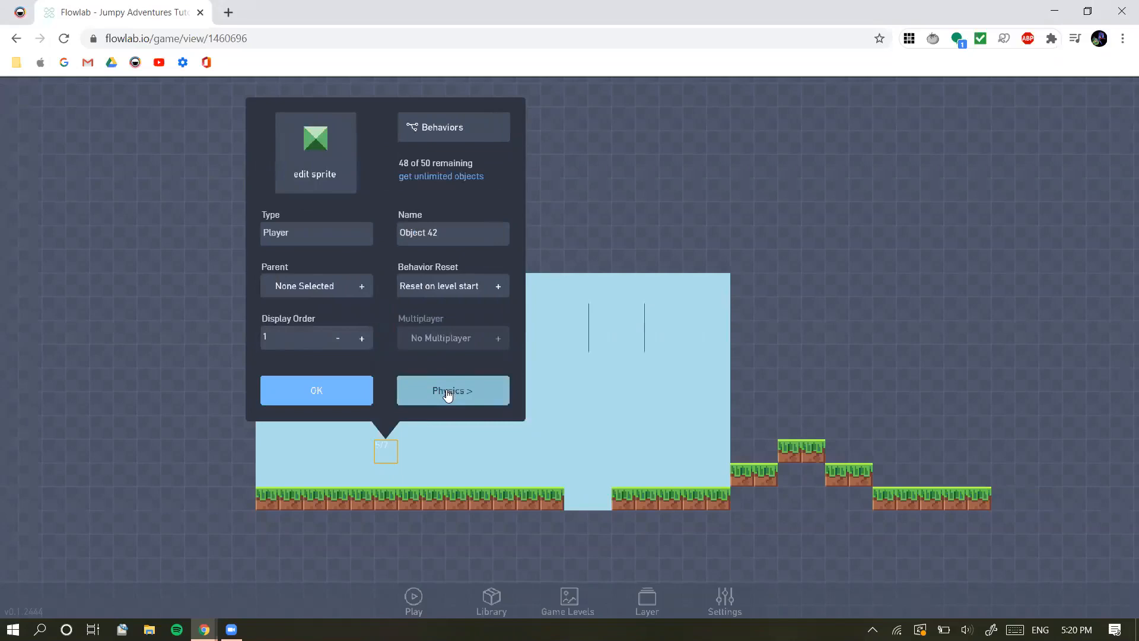
Replace the Player's default sprite with the standing blue-shirted character from the pixel-chars category
{"action": "left_click", "coordinate": [318, 171]}
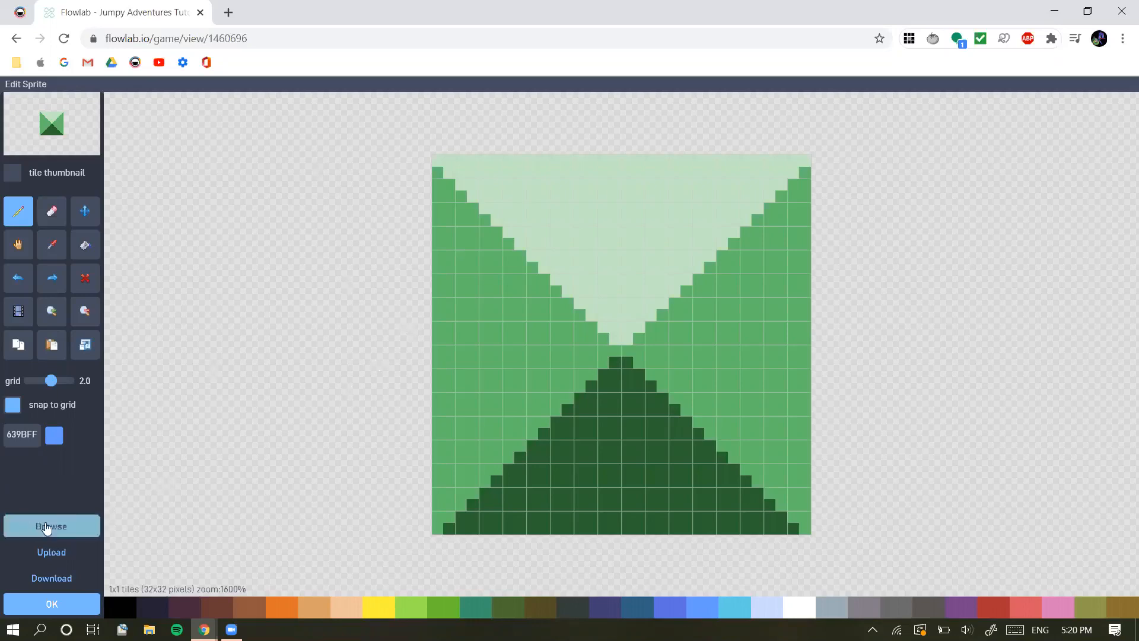
{"action": "left_click", "coordinate": [76, 527]}
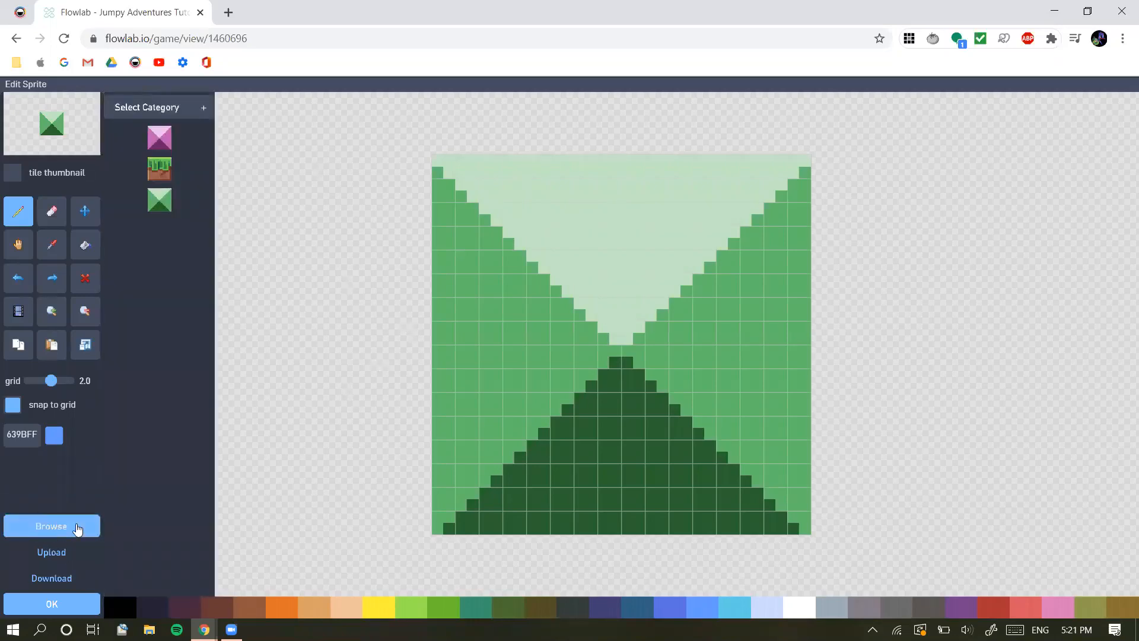
{"action": "left_click", "coordinate": [200, 110]}
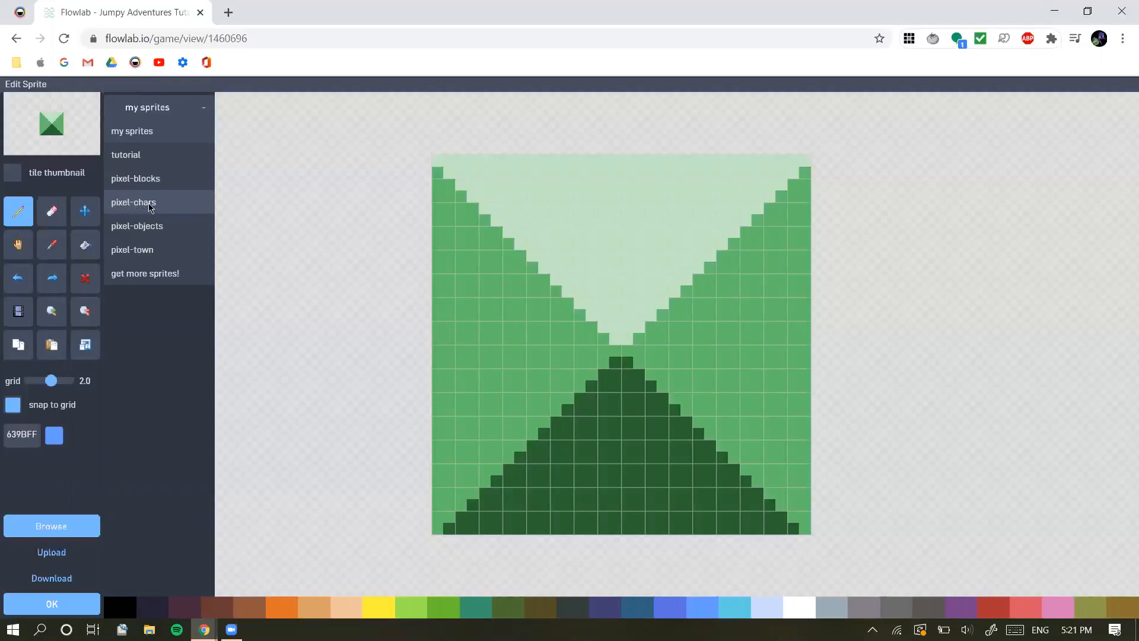
{"action": "left_click", "coordinate": [172, 206]}
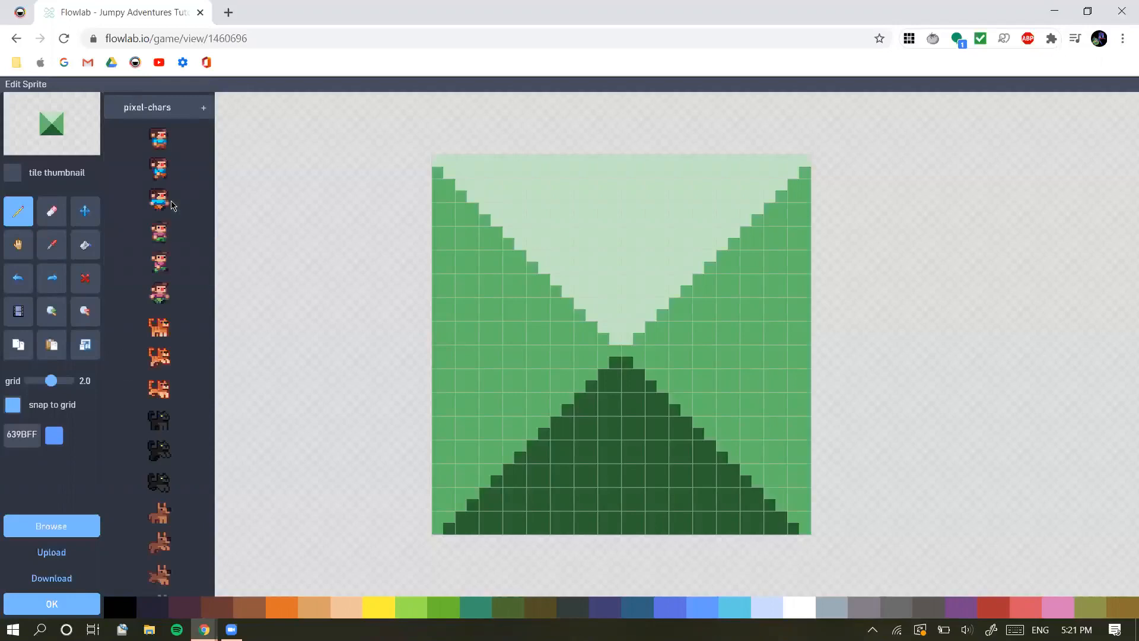
{"action": "left_click", "coordinate": [162, 153]}
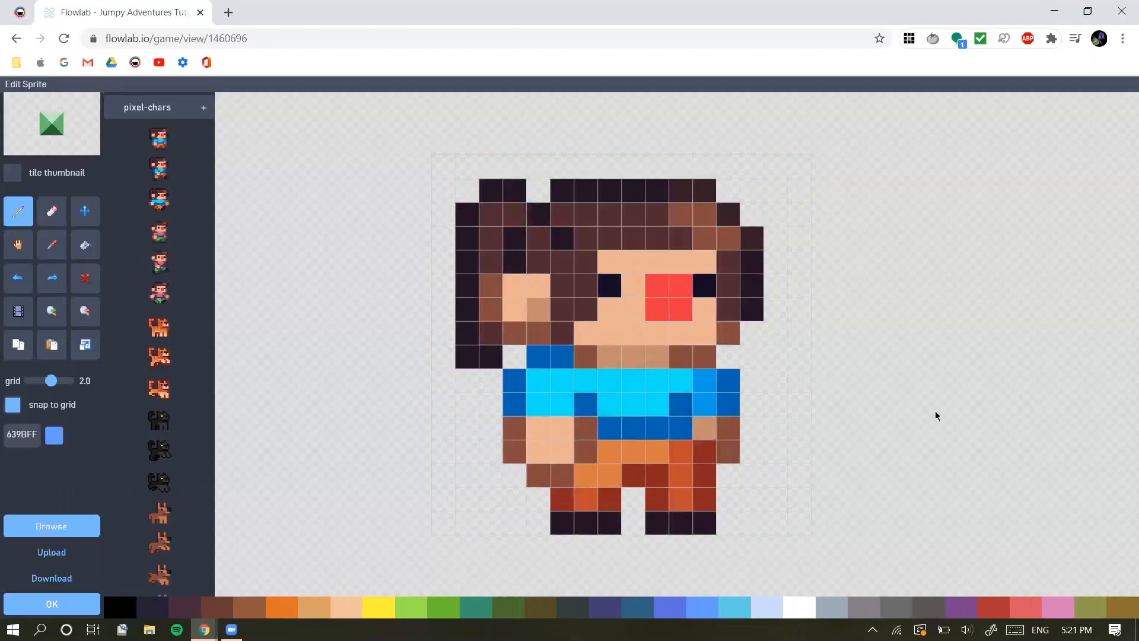
Browse the other pixel-chars sprites and accept the blue-shirted character as the Player's sprite
{"action": "scroll", "coordinate": [198, 316], "scroll_direction": "down", "scroll_amount": 5}
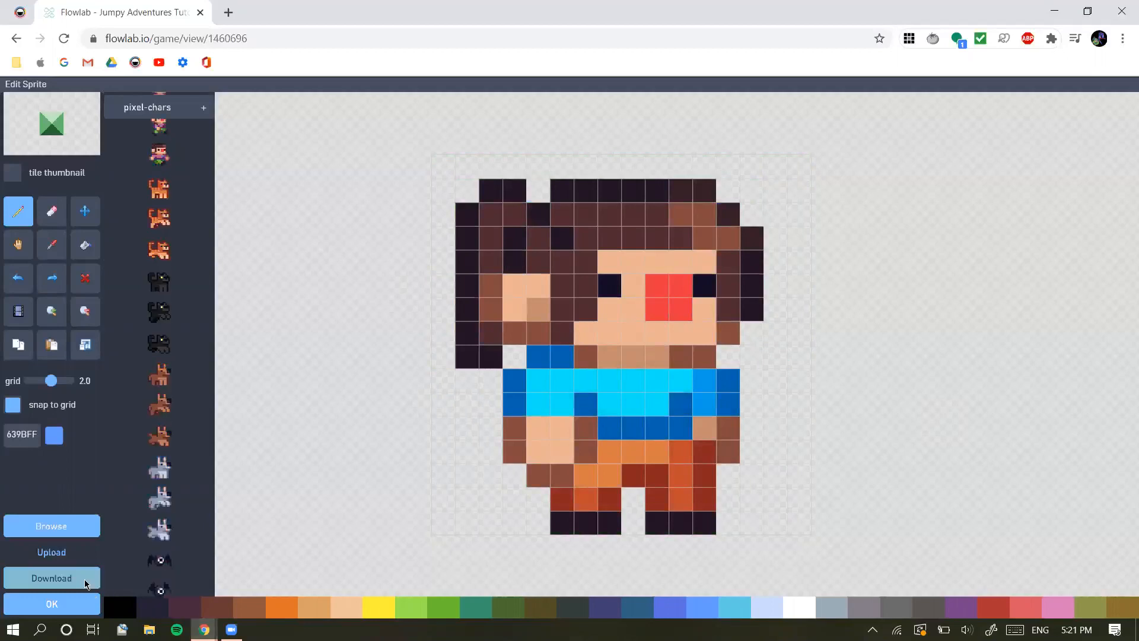
{"action": "scroll", "coordinate": [205, 175], "scroll_direction": "up", "scroll_amount": 2}
{"action": "scroll", "coordinate": [128, 401], "scroll_direction": "up", "scroll_amount": 1}
{"action": "left_click", "coordinate": [67, 527]}
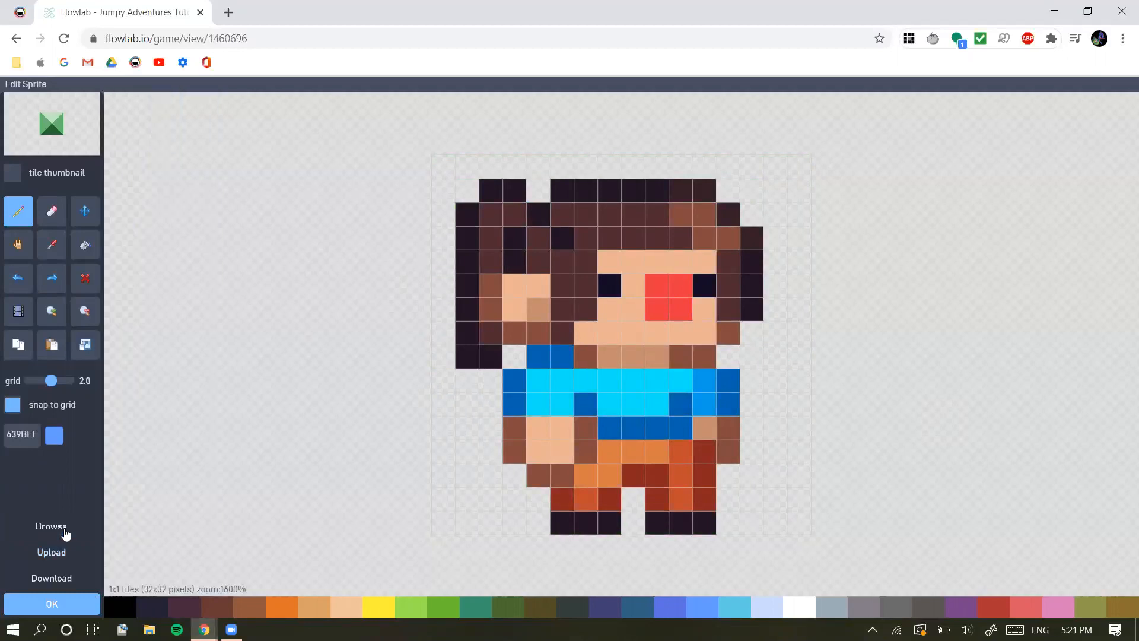
{"action": "left_click", "coordinate": [51, 533]}
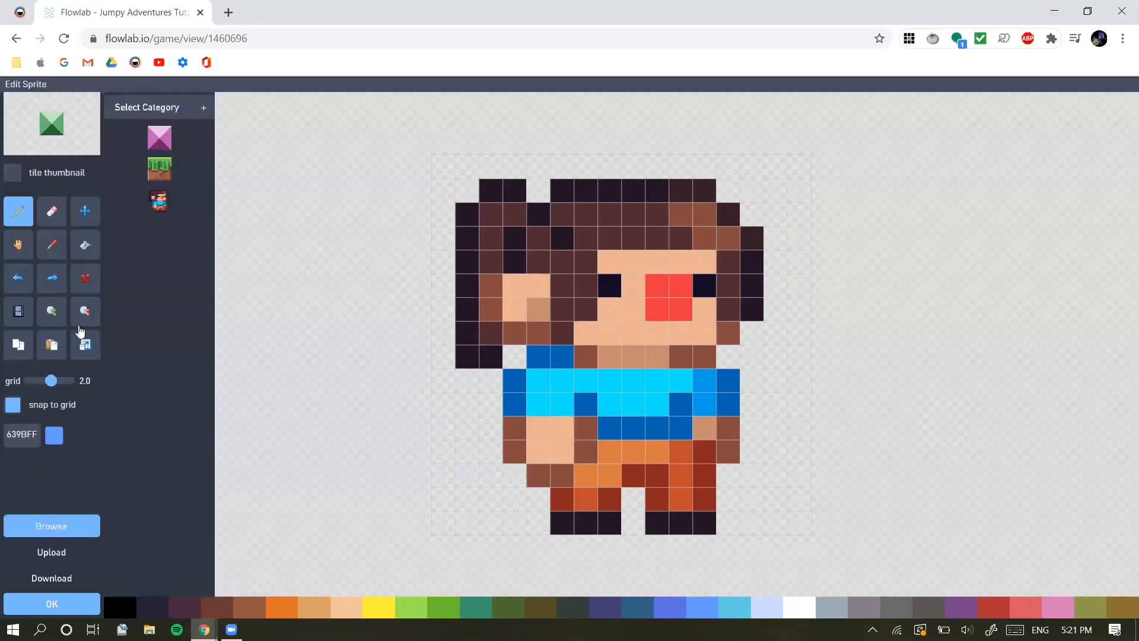
{"action": "left_click", "coordinate": [204, 108]}
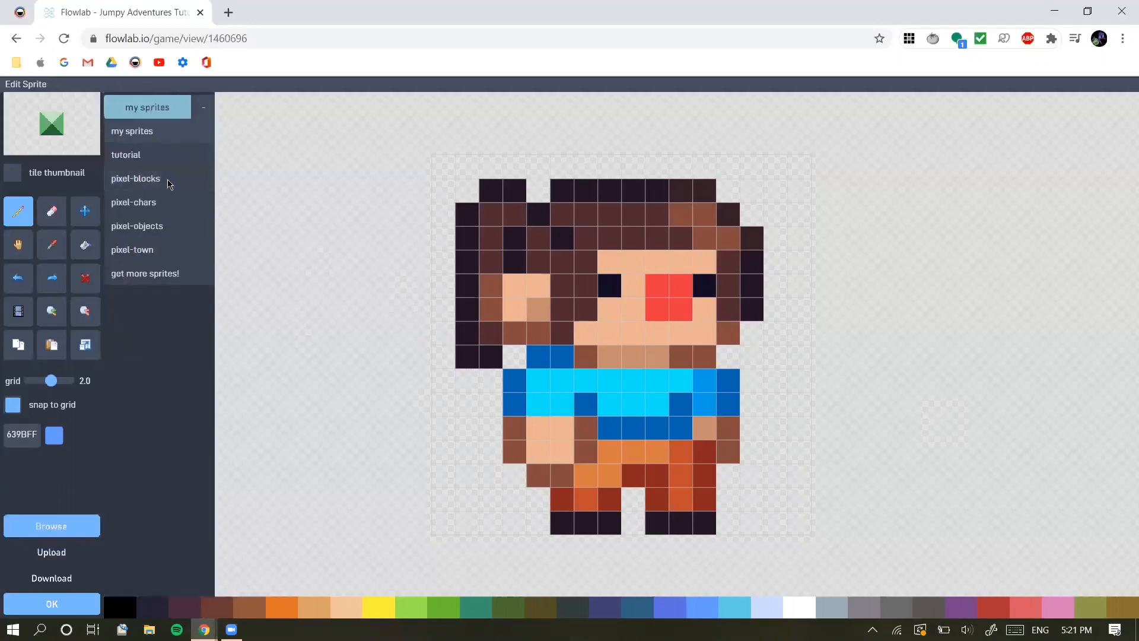
{"action": "left_click", "coordinate": [171, 210]}
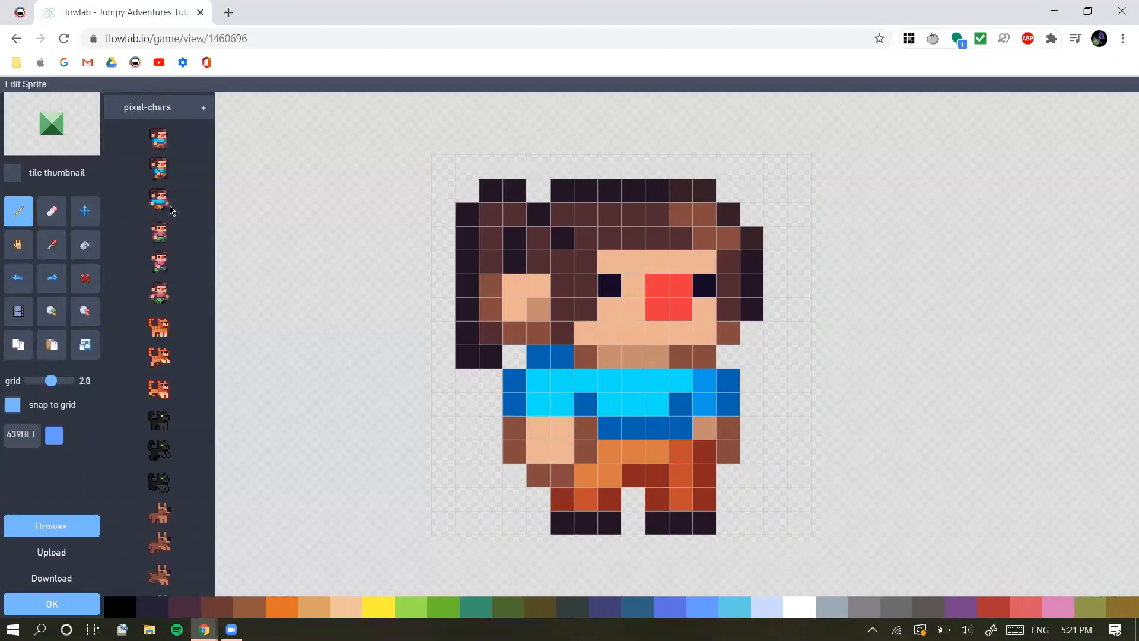
{"action": "scroll", "coordinate": [159, 356], "scroll_direction": "down", "scroll_amount": 5}
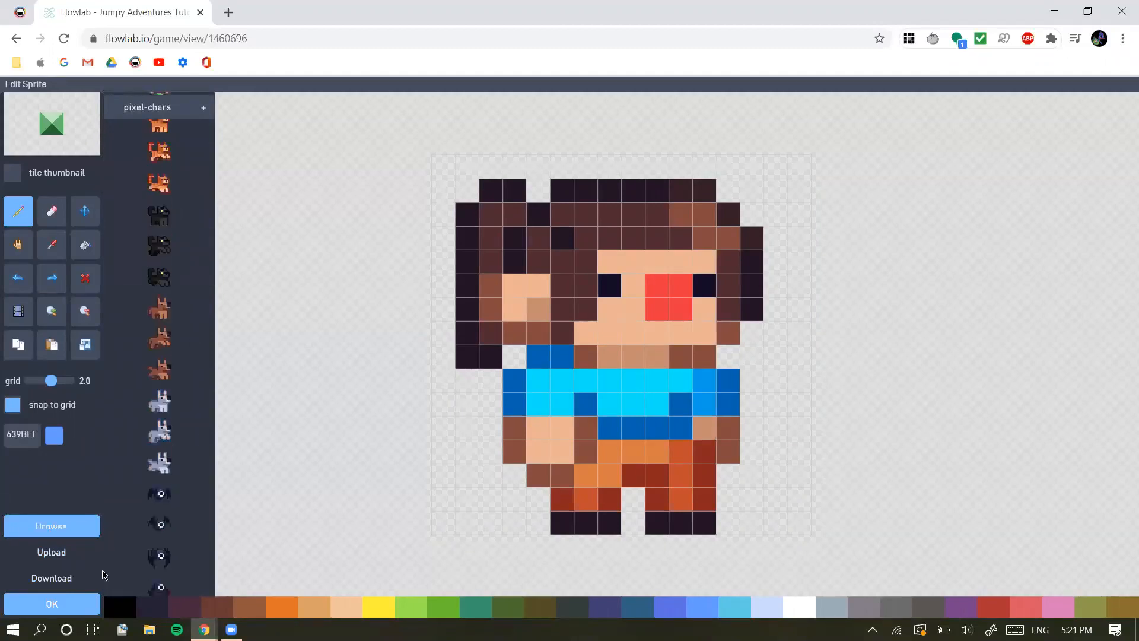
{"action": "left_click", "coordinate": [52, 604]}
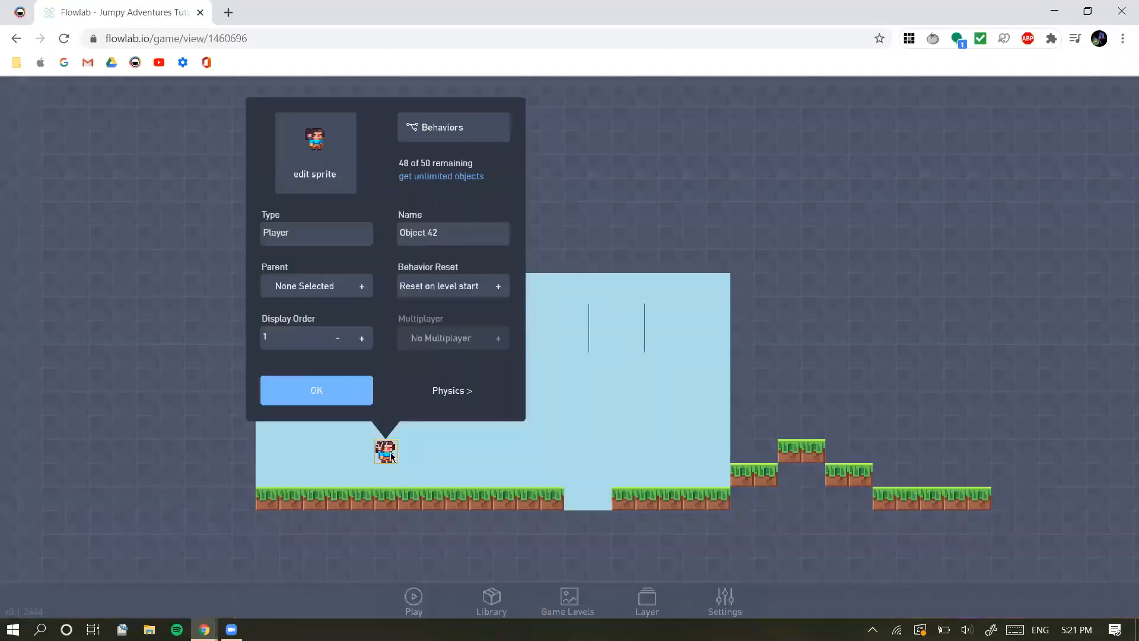
Close the Player's properties and move the character to the level's third column, three rows above the ground
{"action": "left_click", "coordinate": [327, 466]}
{"action": "mouse_move", "coordinate": [389, 452]}
{"action": "left_mouse_down"}
{"action": "mouse_move", "coordinate": [351, 455]}
{"action": "mouse_move", "coordinate": [325, 428]}
{"action": "left_mouse_up"}
{"action": "left_click", "coordinate": [222, 427]}
{"action": "left_click", "coordinate": [321, 433]}
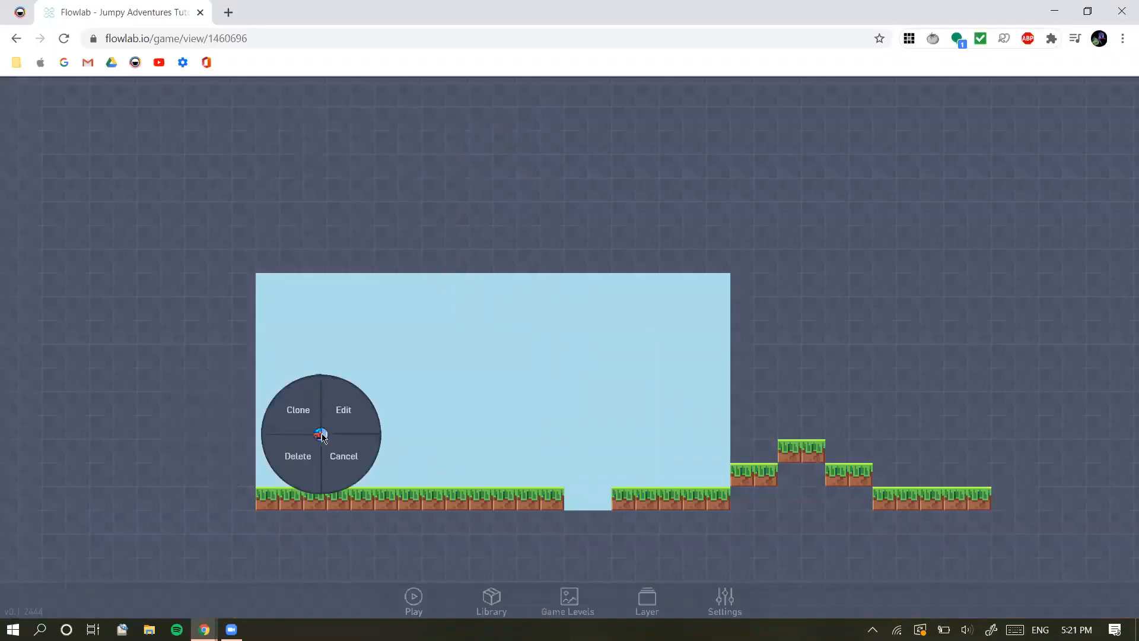
{"action": "left_click", "coordinate": [212, 427]}
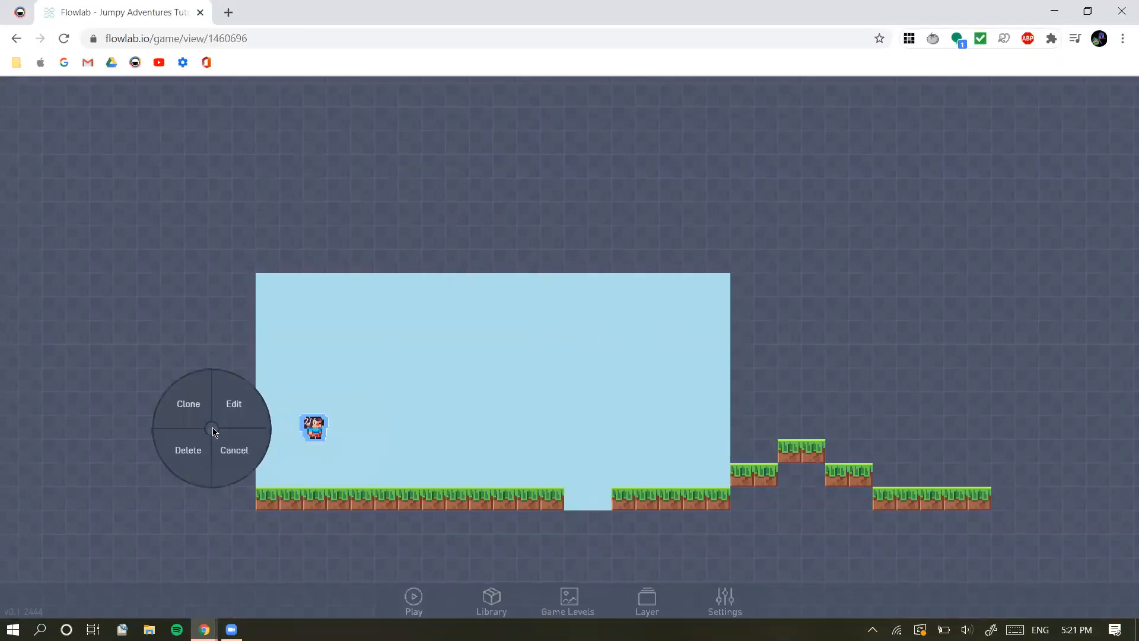
{"action": "left_click", "coordinate": [195, 334]}
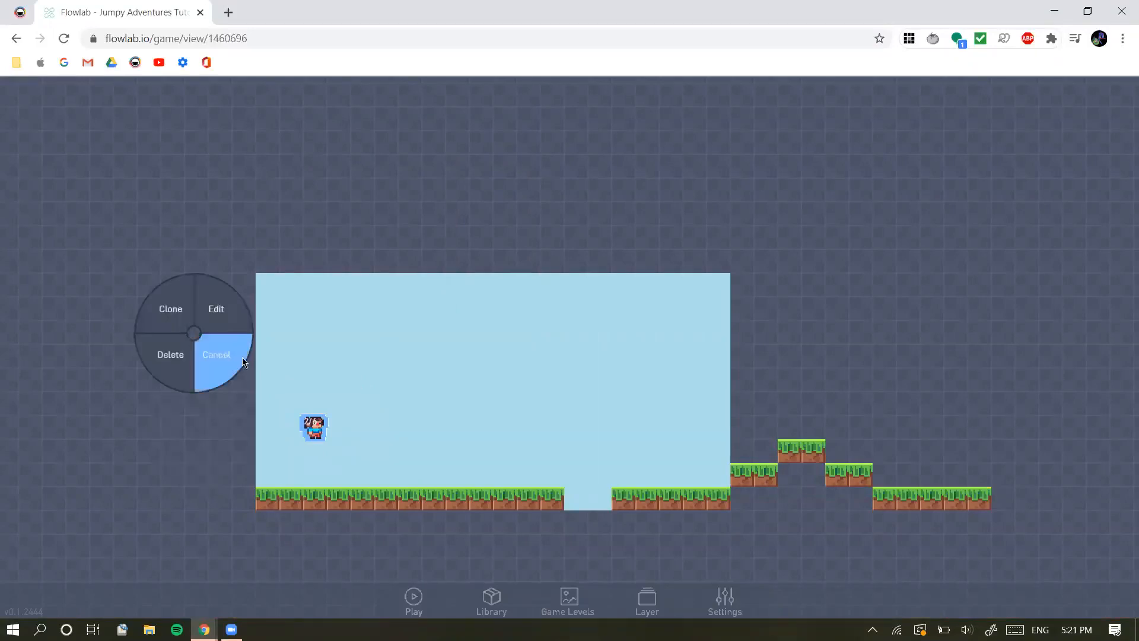
{"action": "left_click", "coordinate": [315, 431]}
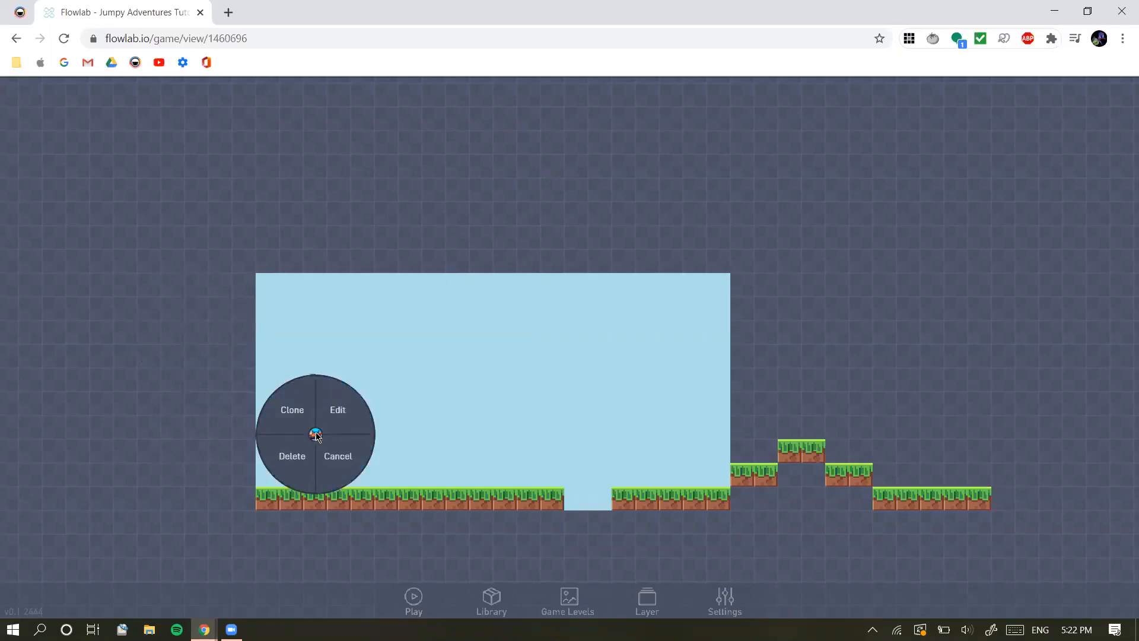
{"action": "left_click", "coordinate": [341, 464]}
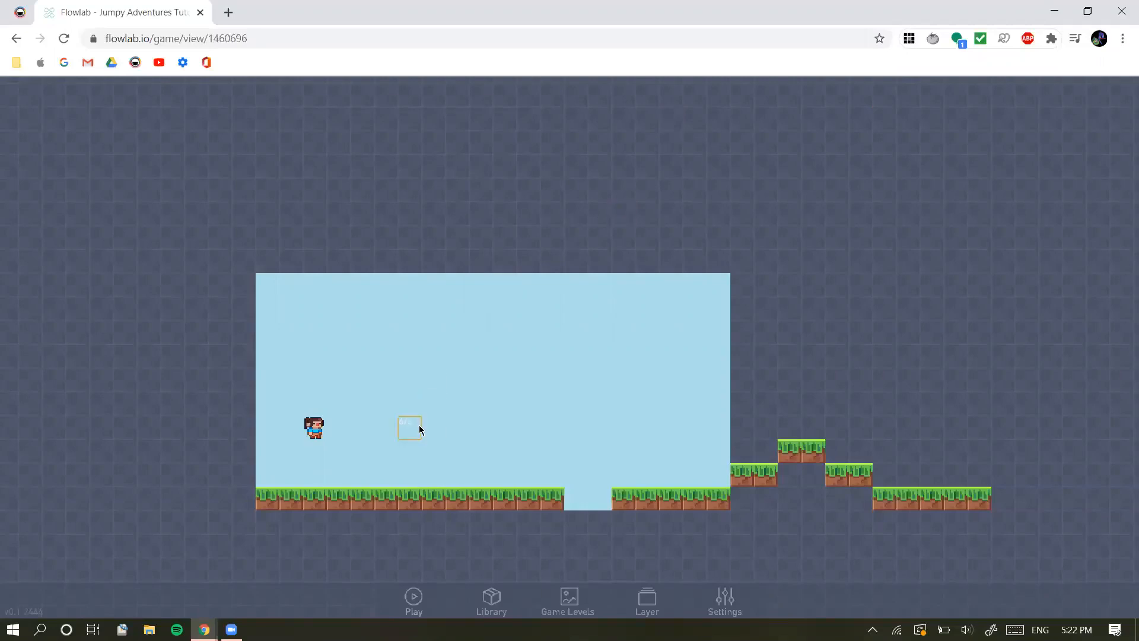
{"action": "left_click", "coordinate": [418, 432]}
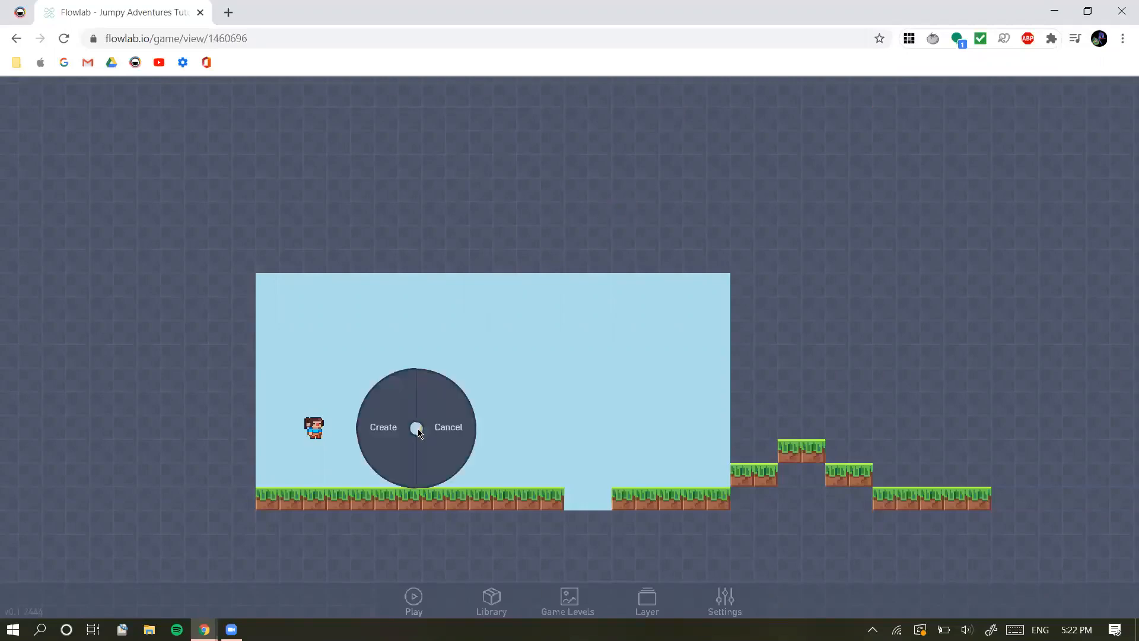
{"action": "left_click", "coordinate": [438, 429]}
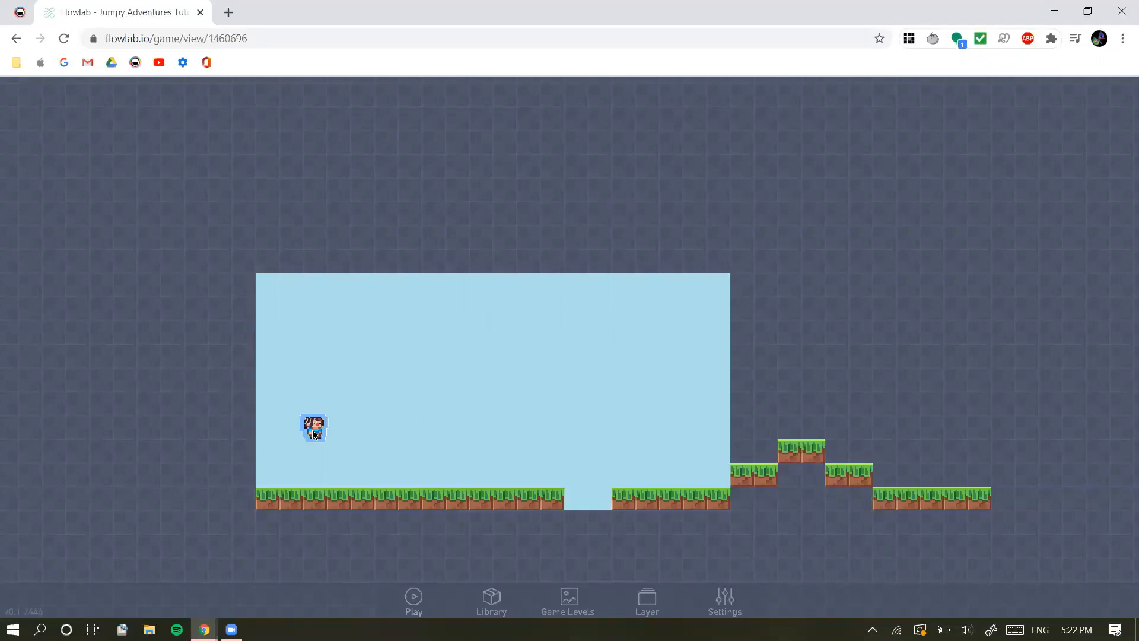
Inspect the Player's sprite in the sprite editor, then return to the level
{"action": "left_click", "coordinate": [313, 431]}
{"action": "left_click", "coordinate": [327, 419]}
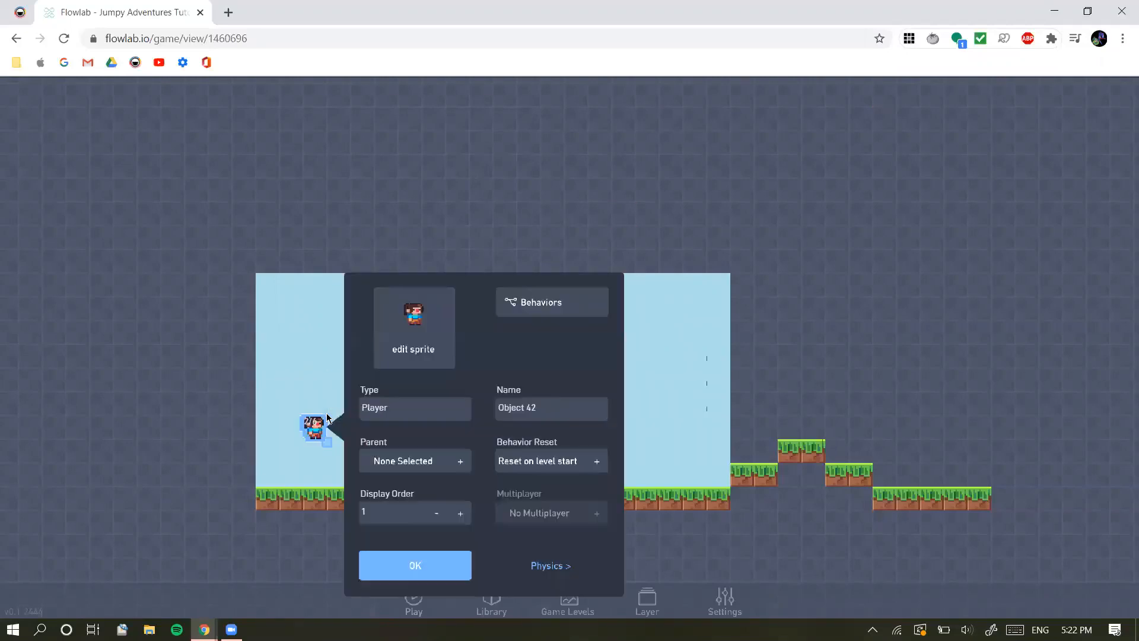
{"action": "left_click", "coordinate": [439, 319]}
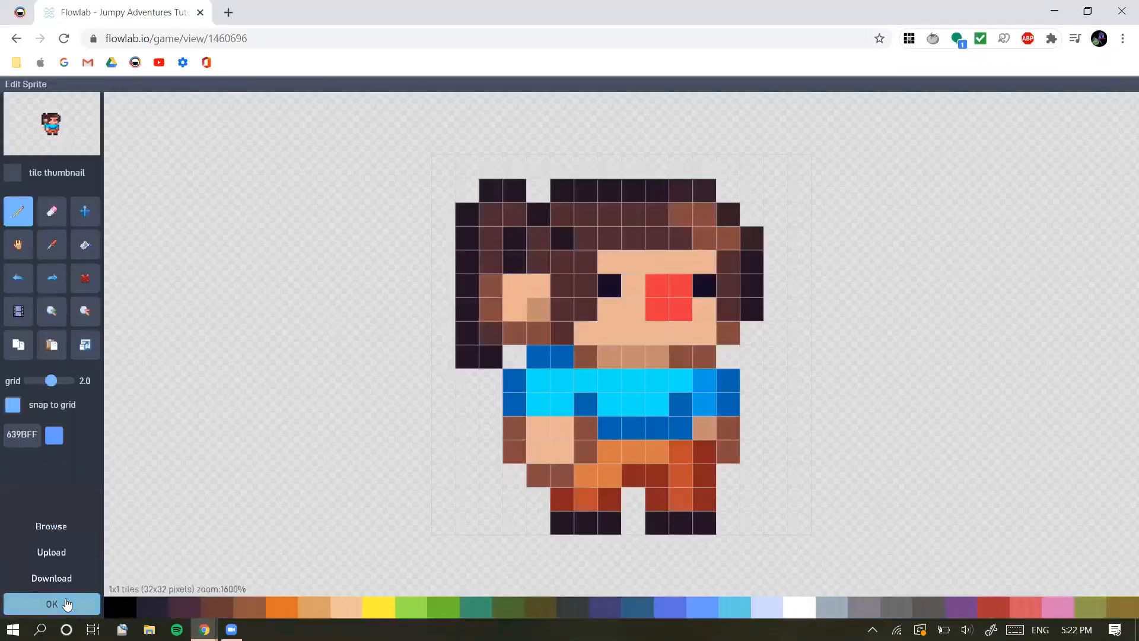
{"action": "left_click", "coordinate": [66, 606]}
{"action": "left_click", "coordinate": [862, 216]}
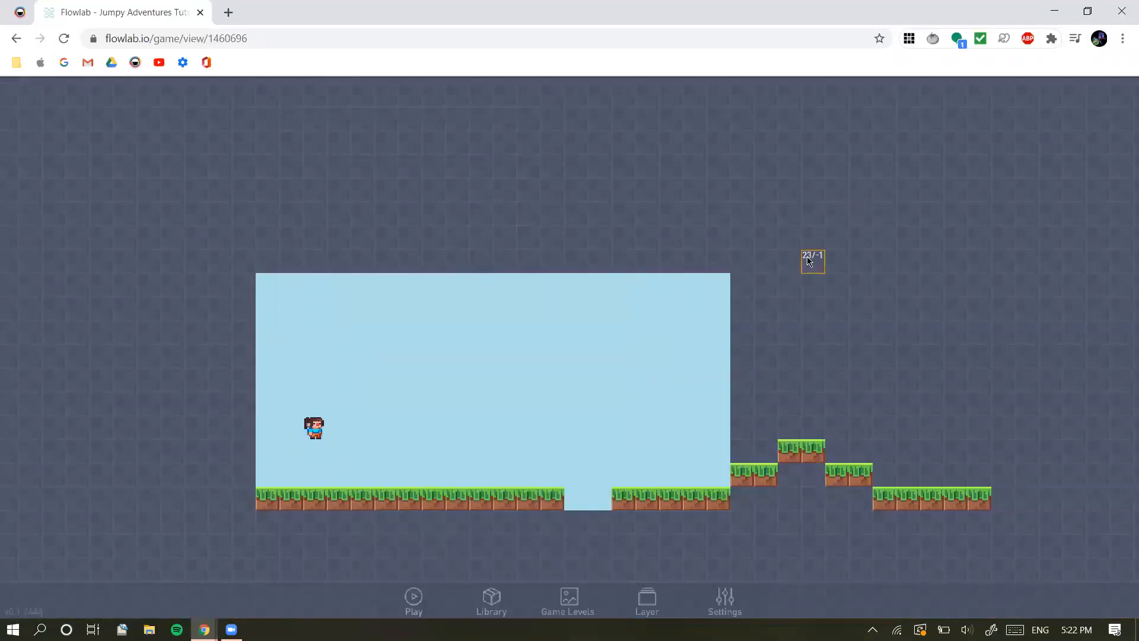
{"action": "left_click", "coordinate": [457, 497]}
{"action": "left_click", "coordinate": [313, 427]}
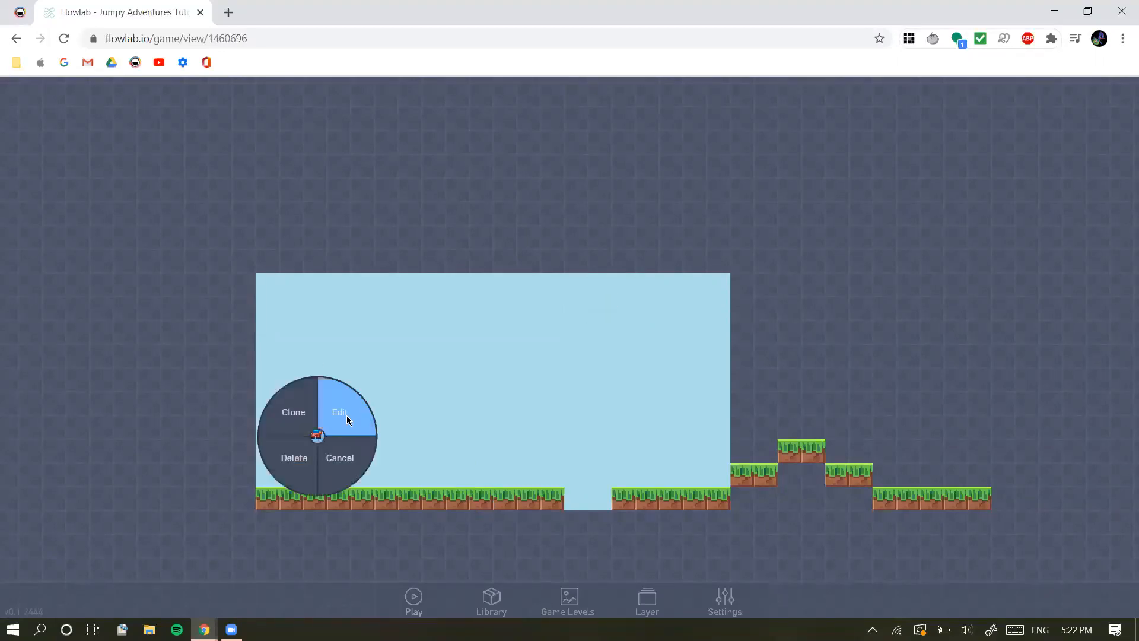
{"action": "left_click", "coordinate": [350, 412]}
{"action": "left_click", "coordinate": [421, 405]}
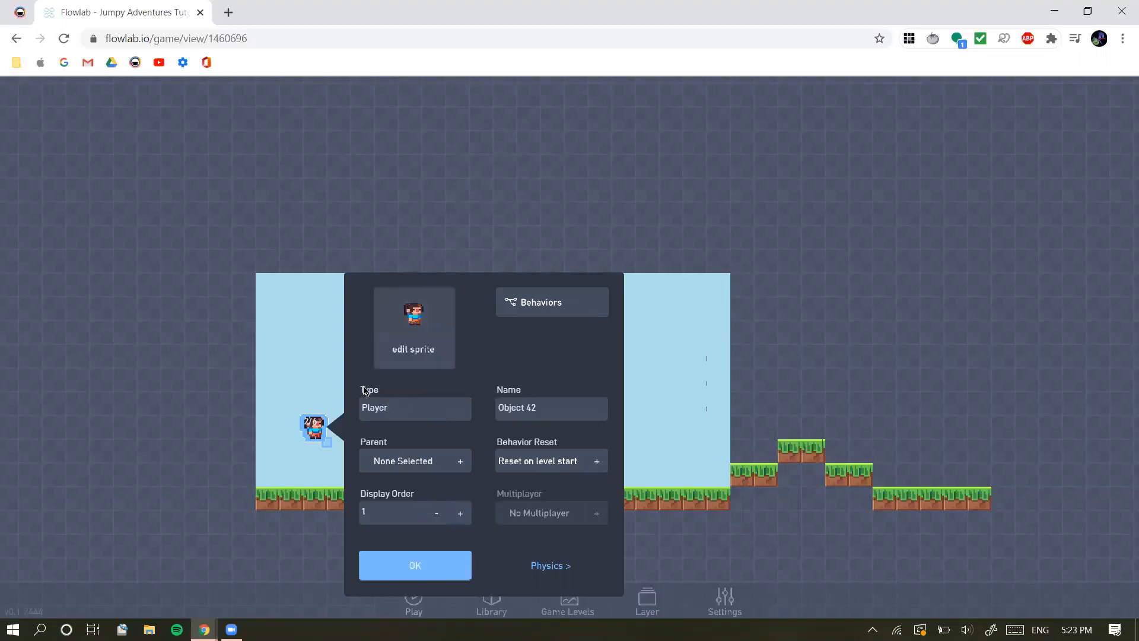
{"action": "left_click", "coordinate": [408, 573]}
{"action": "left_click", "coordinate": [352, 539]}
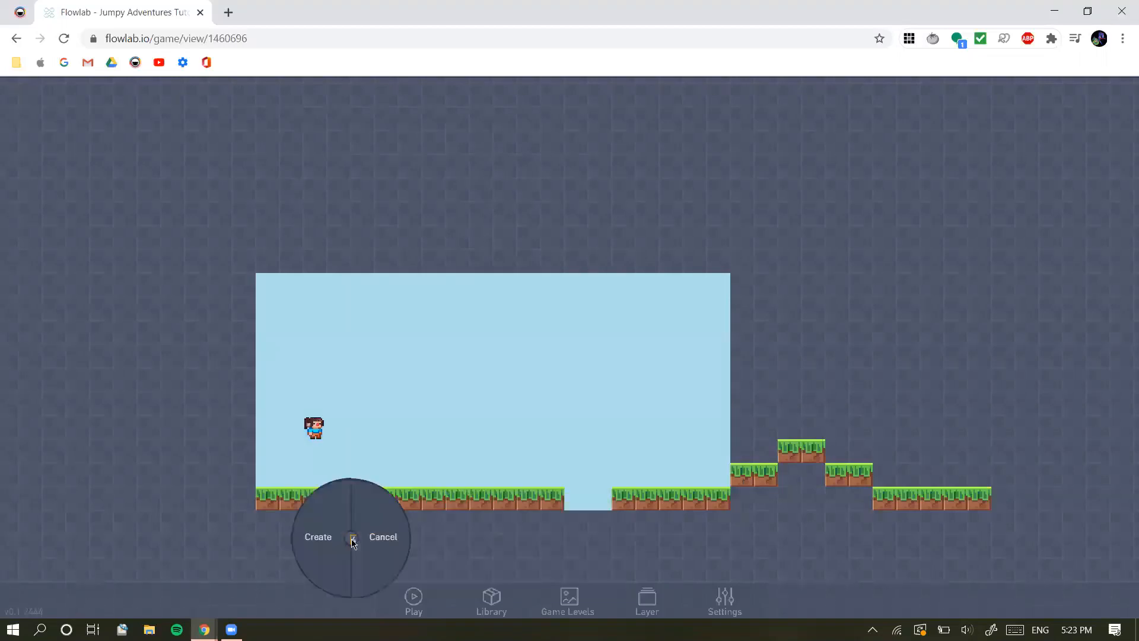
{"action": "left_click", "coordinate": [314, 427]}
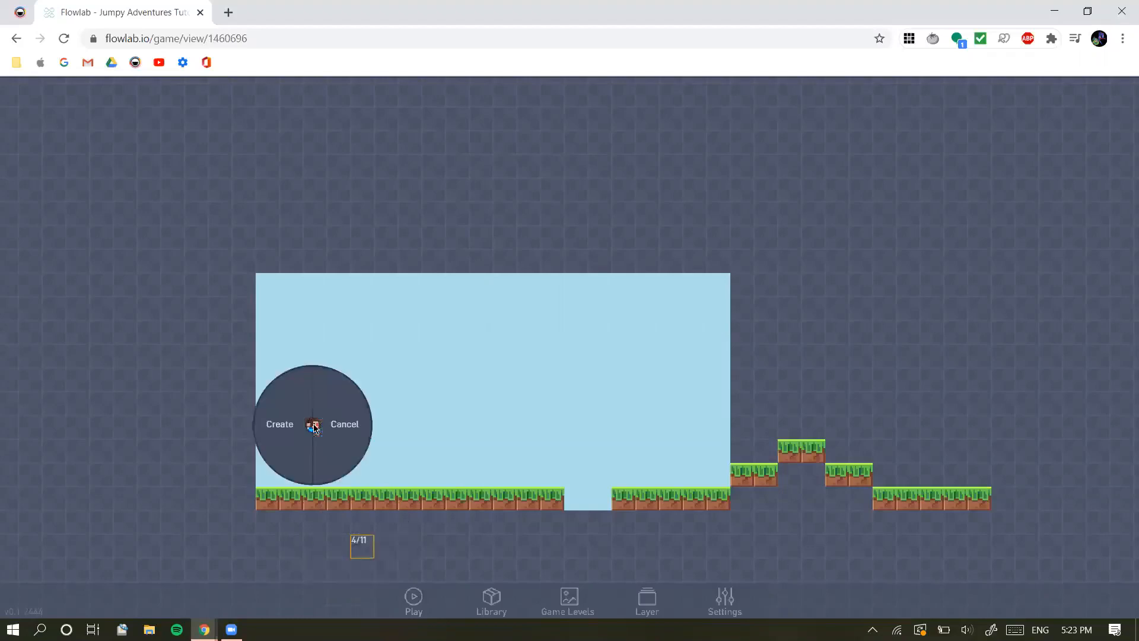
{"action": "left_click", "coordinate": [327, 426]}
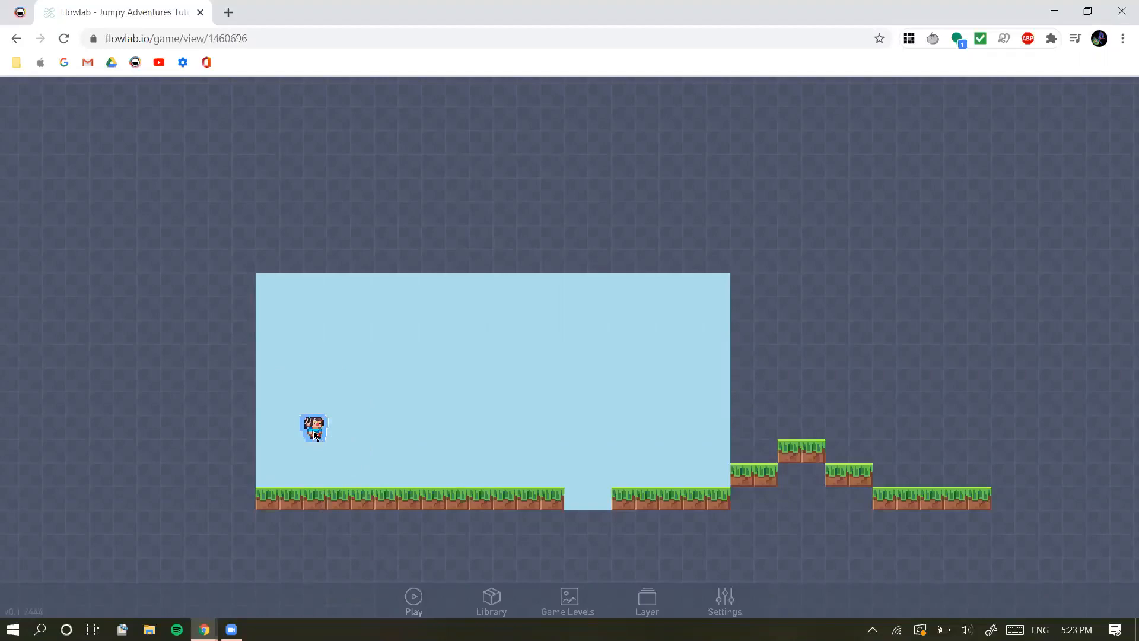
Open the Player's behaviors and look through the Logic & Math and Game Flow blocks before returning to the Triggers
{"action": "left_click", "coordinate": [315, 435]}
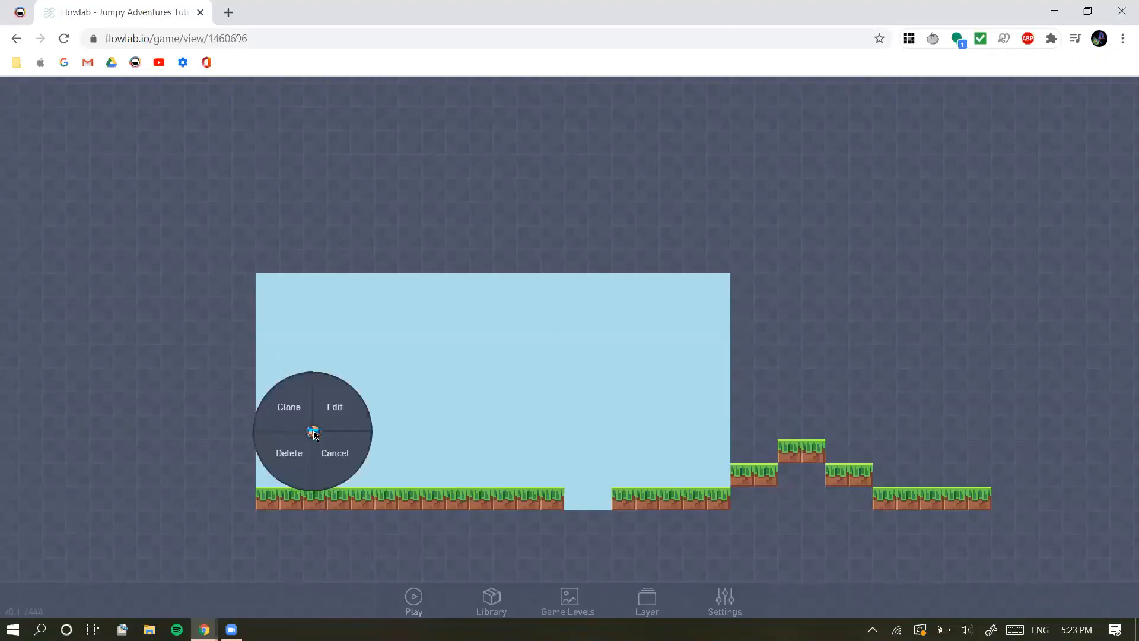
{"action": "left_click", "coordinate": [349, 409]}
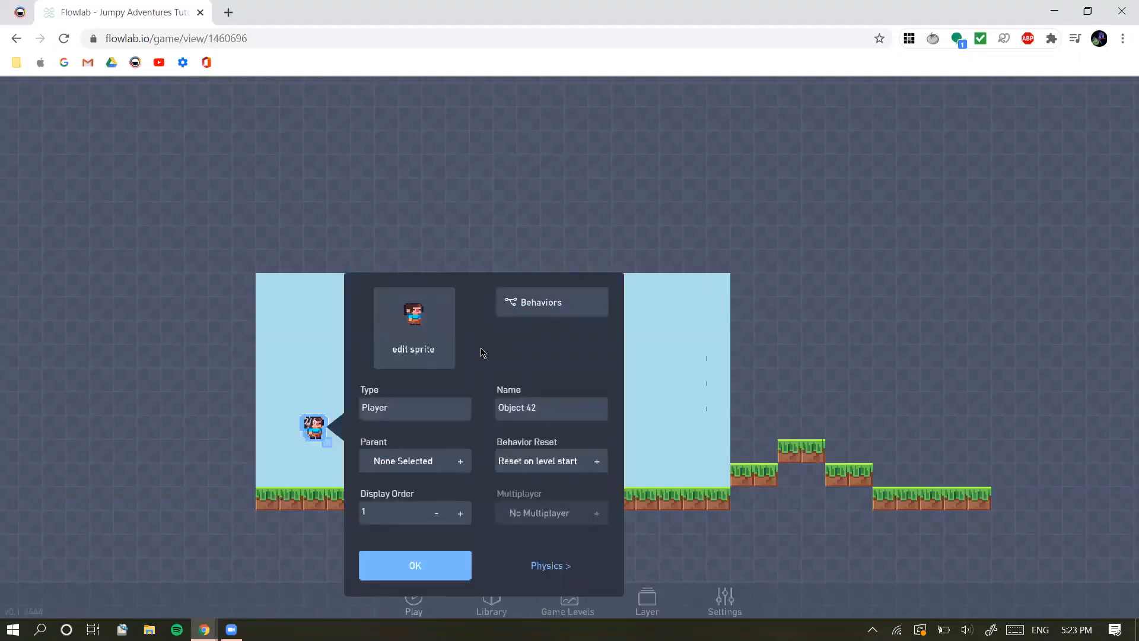
{"action": "left_click", "coordinate": [565, 307]}
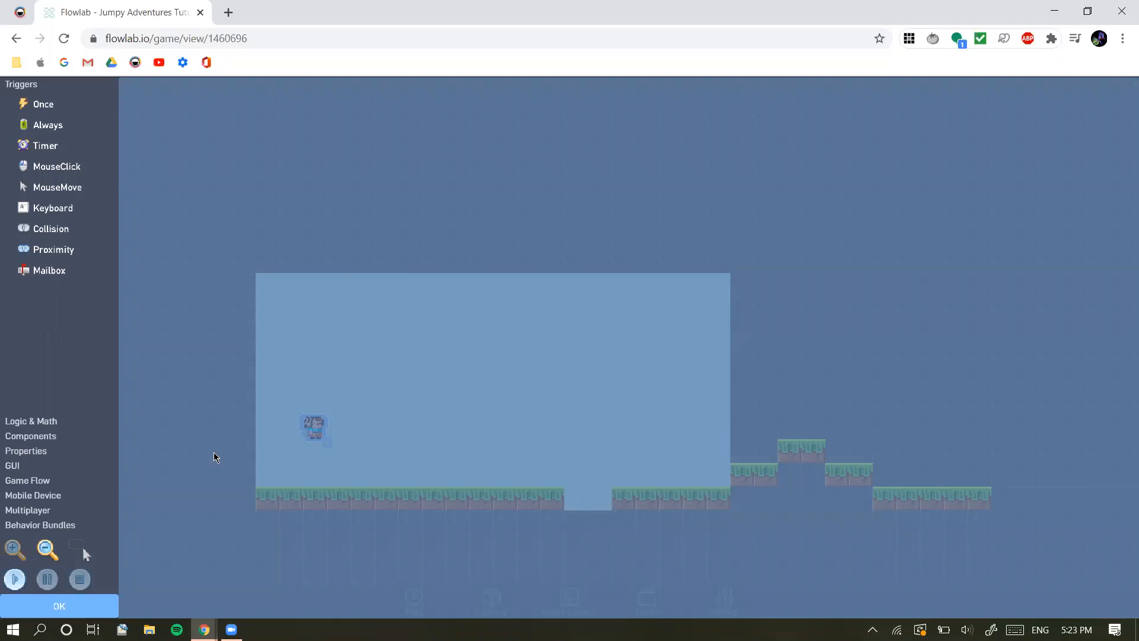
{"action": "left_click", "coordinate": [26, 422]}
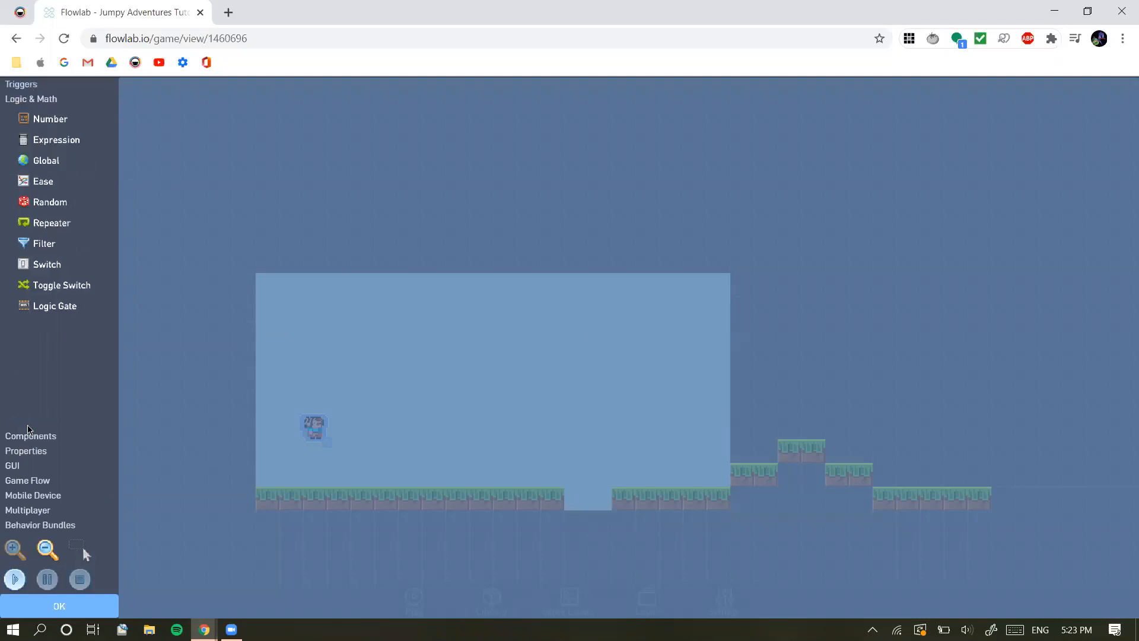
{"action": "left_click", "coordinate": [28, 466]}
{"action": "left_click", "coordinate": [30, 478]}
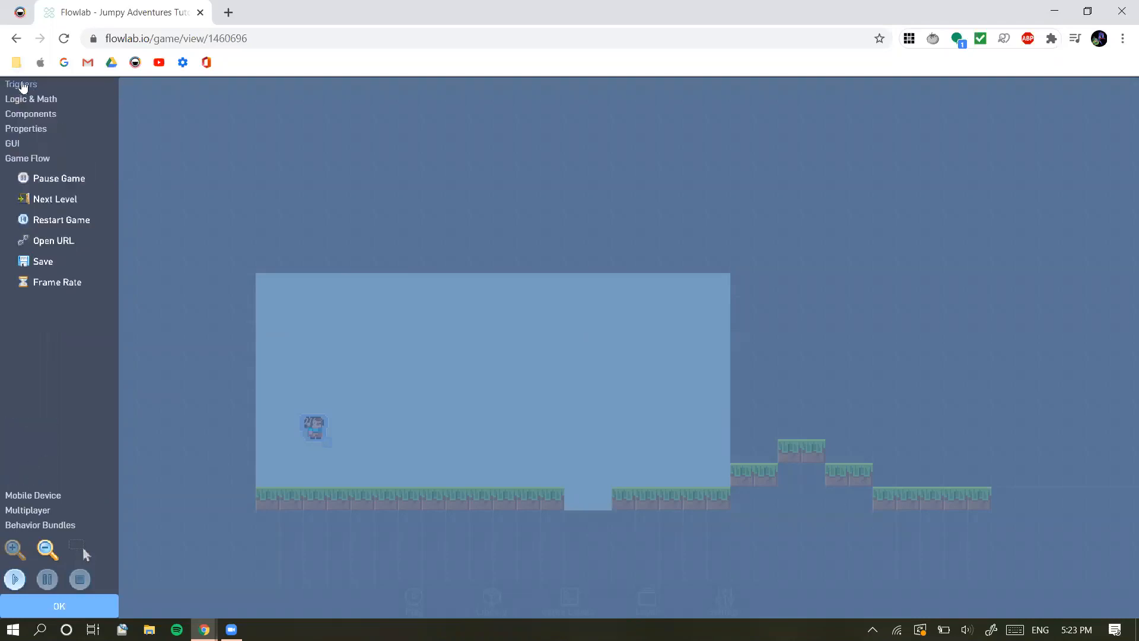
{"action": "left_click", "coordinate": [20, 84]}
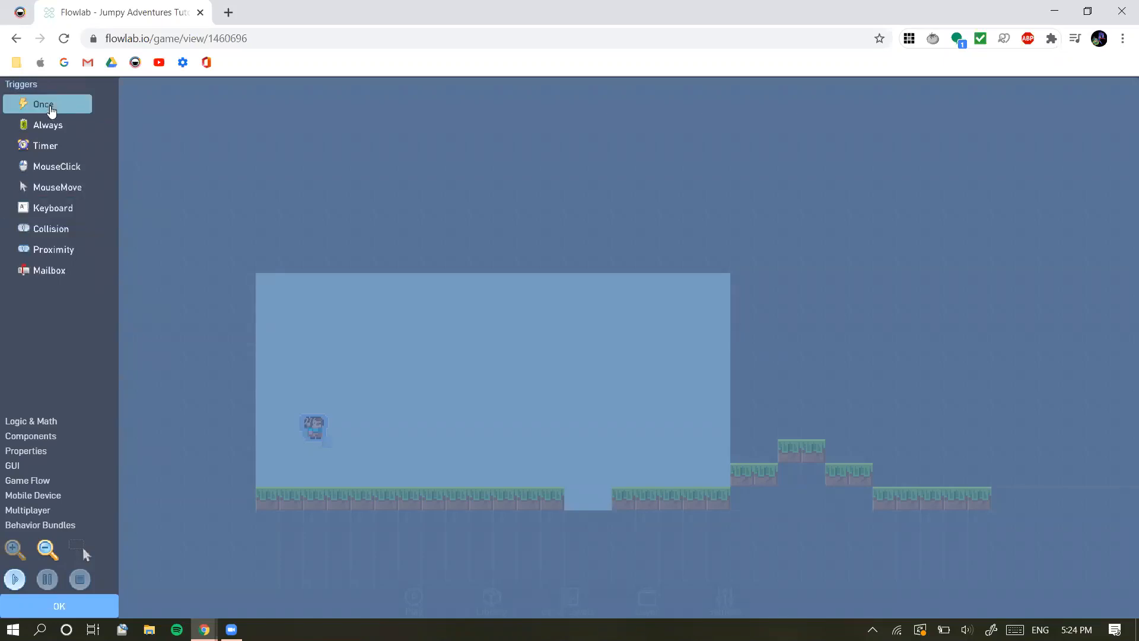
Add a Keyboard trigger to the Player's behaviors, place it above the level area, view its settings and return to the level
{"action": "left_click", "coordinate": [80, 211]}
{"action": "left_click_drag", "start_coordinate": [615, 368], "coordinate": [277, 209]}
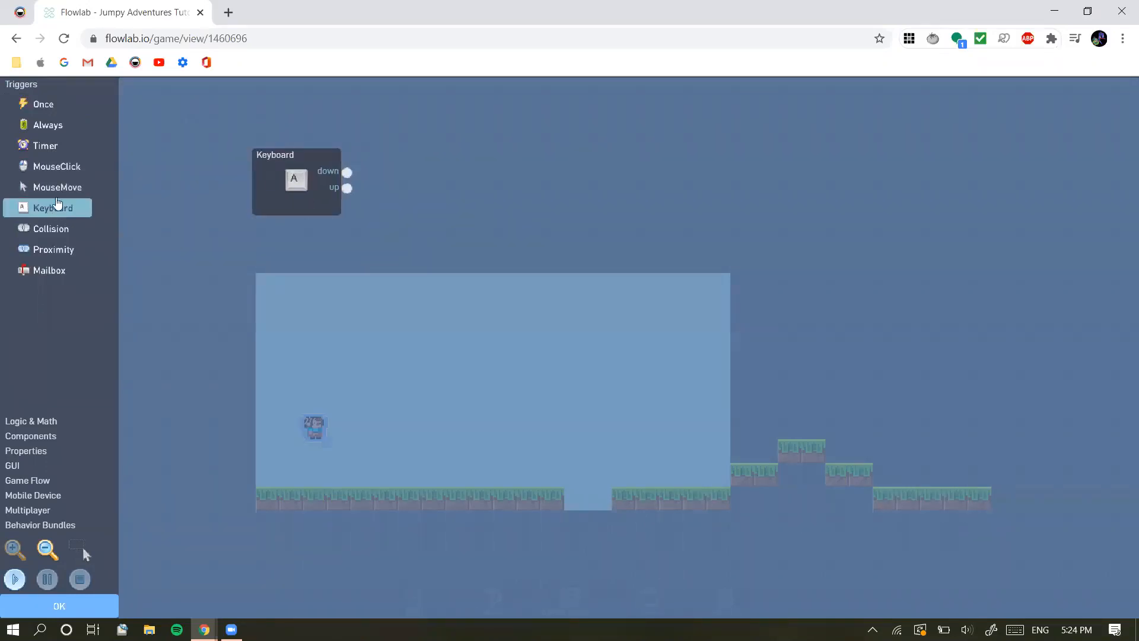
{"action": "left_click", "coordinate": [314, 174]}
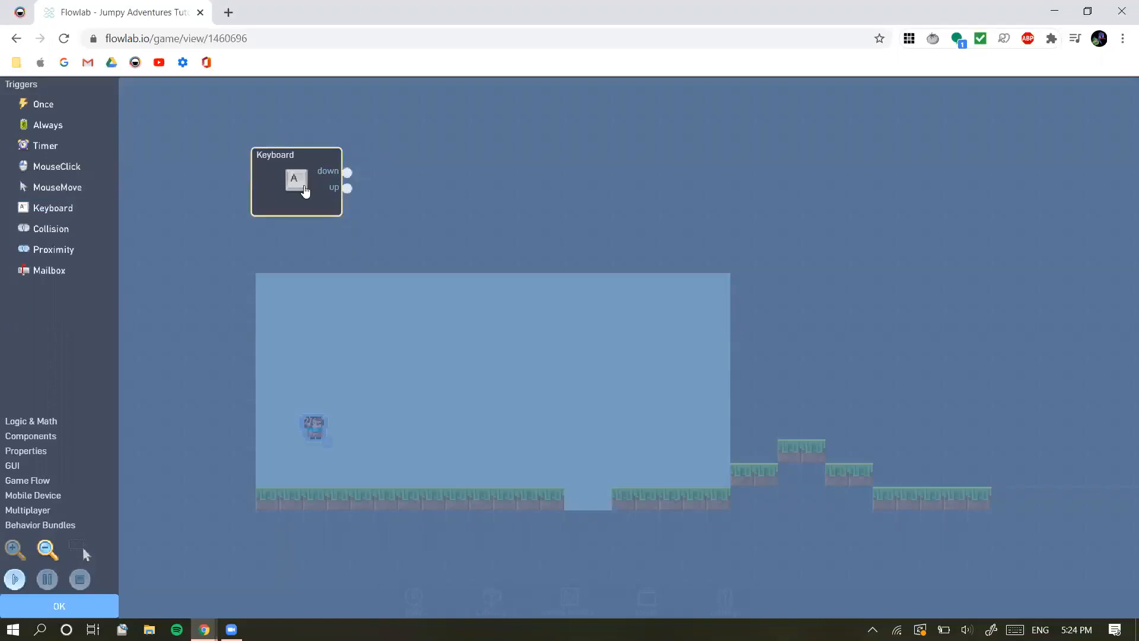
{"action": "left_click_drag", "start_coordinate": [305, 191], "coordinate": [298, 156]}
{"action": "left_click", "coordinate": [297, 155]}
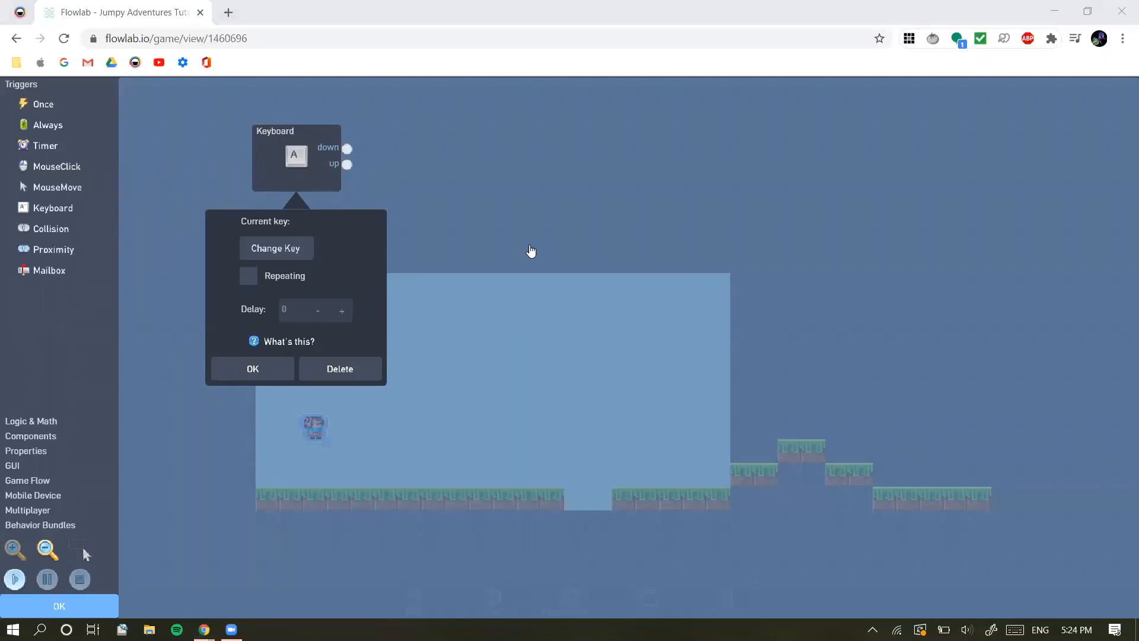
{"action": "left_click", "coordinate": [57, 612]}
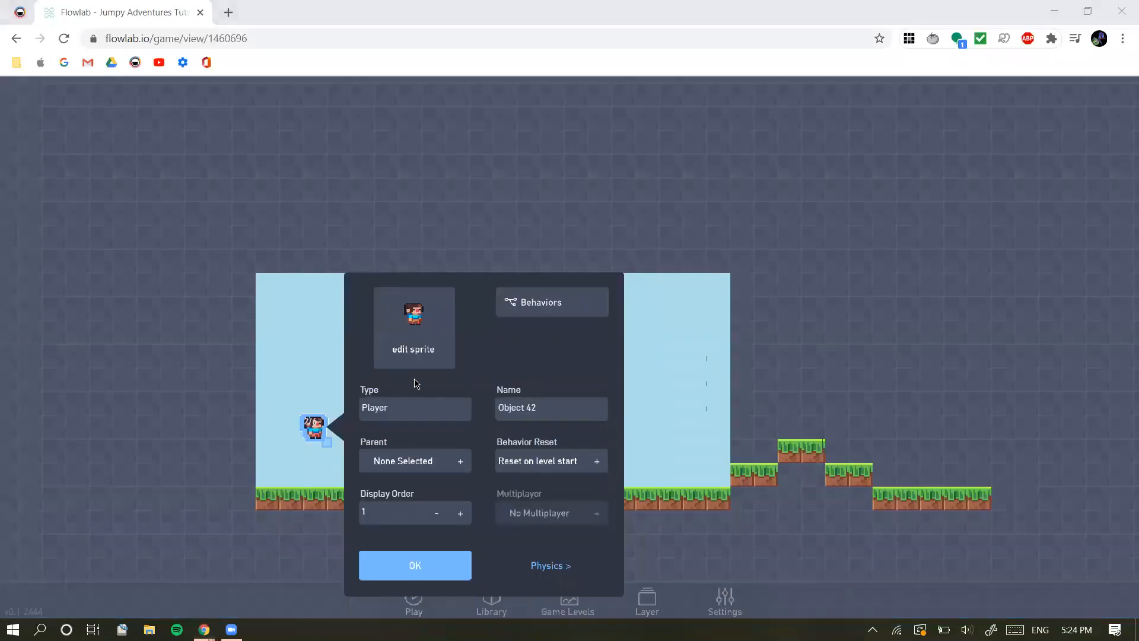
{"action": "left_click", "coordinate": [388, 558]}
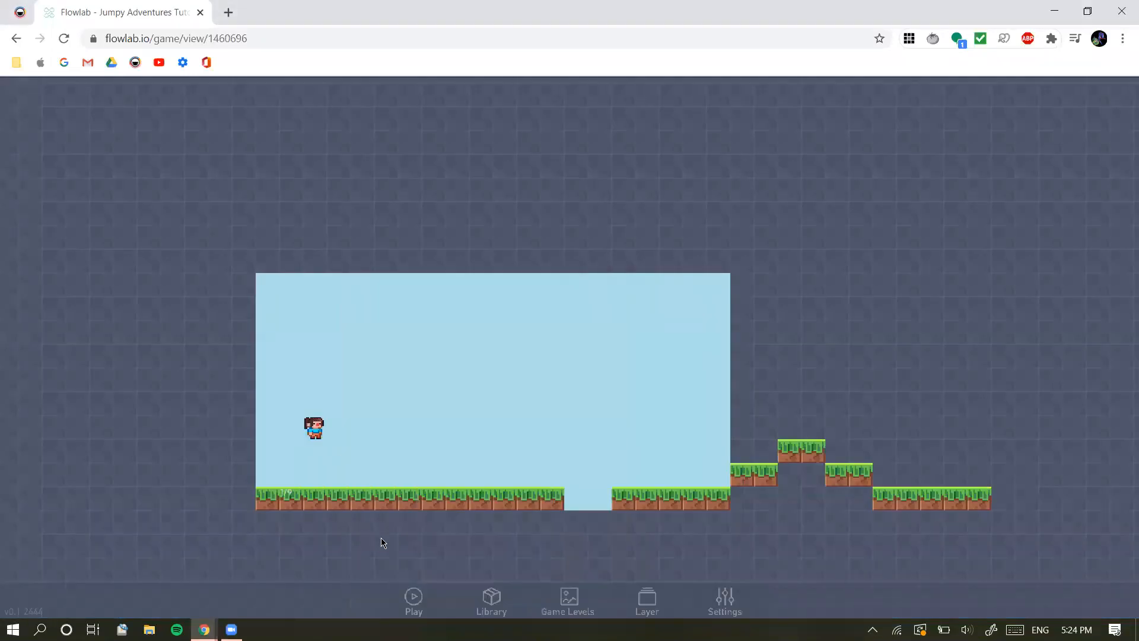
Assign the Right arrow key to the Keyboard trigger in the Player's behaviors and return to the level
{"action": "left_click", "coordinate": [308, 423]}
{"action": "left_click", "coordinate": [330, 409]}
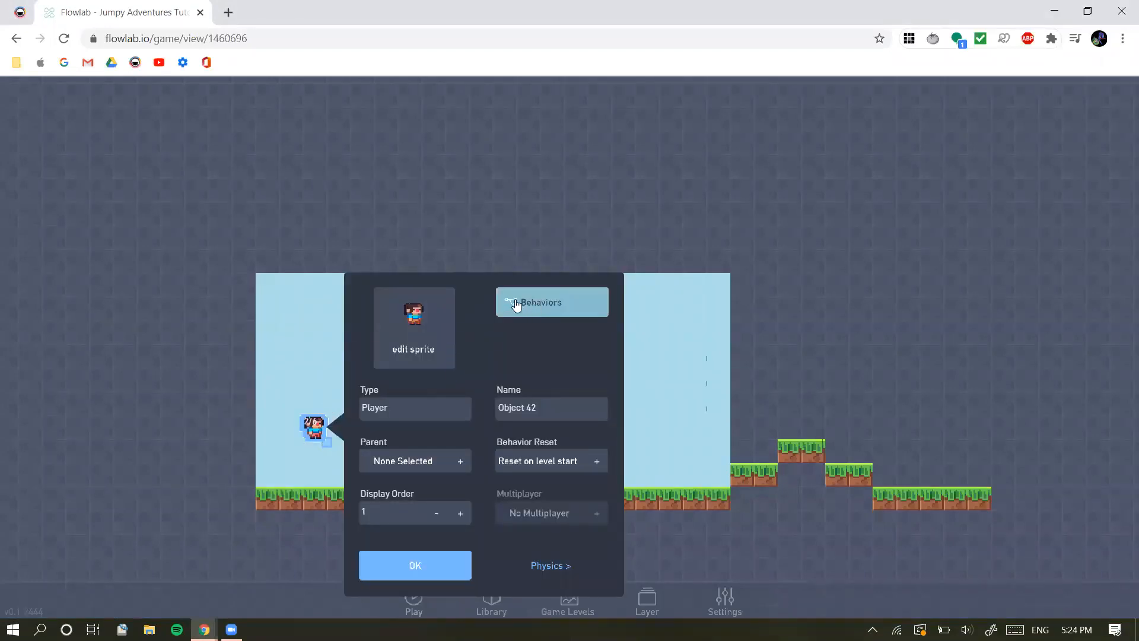
{"action": "left_click", "coordinate": [545, 306]}
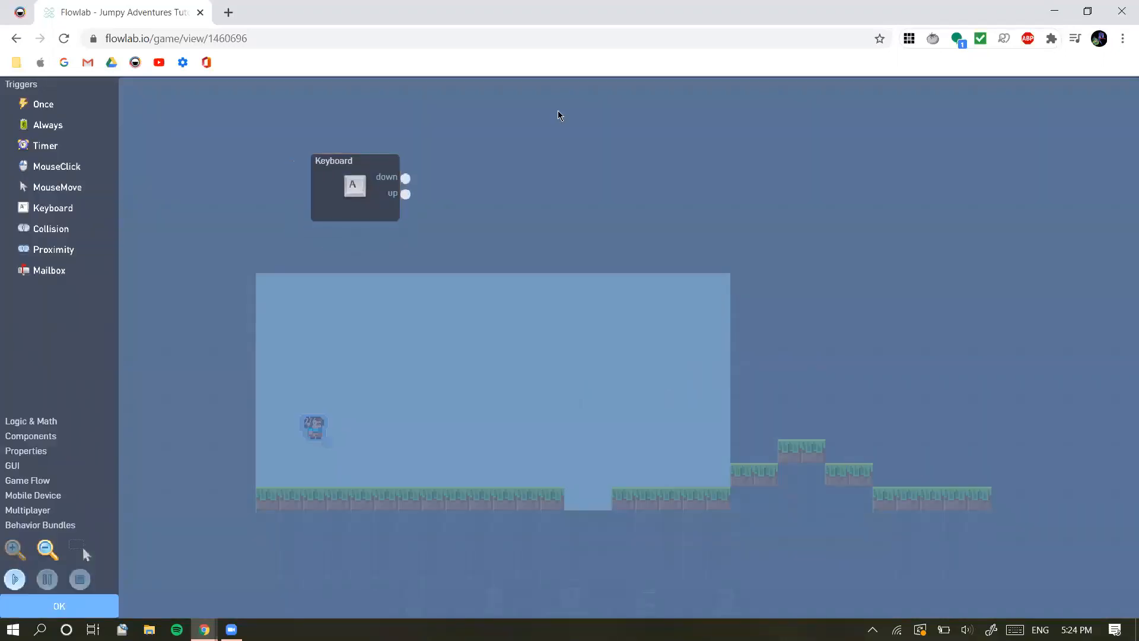
{"action": "left_click", "coordinate": [357, 200]}
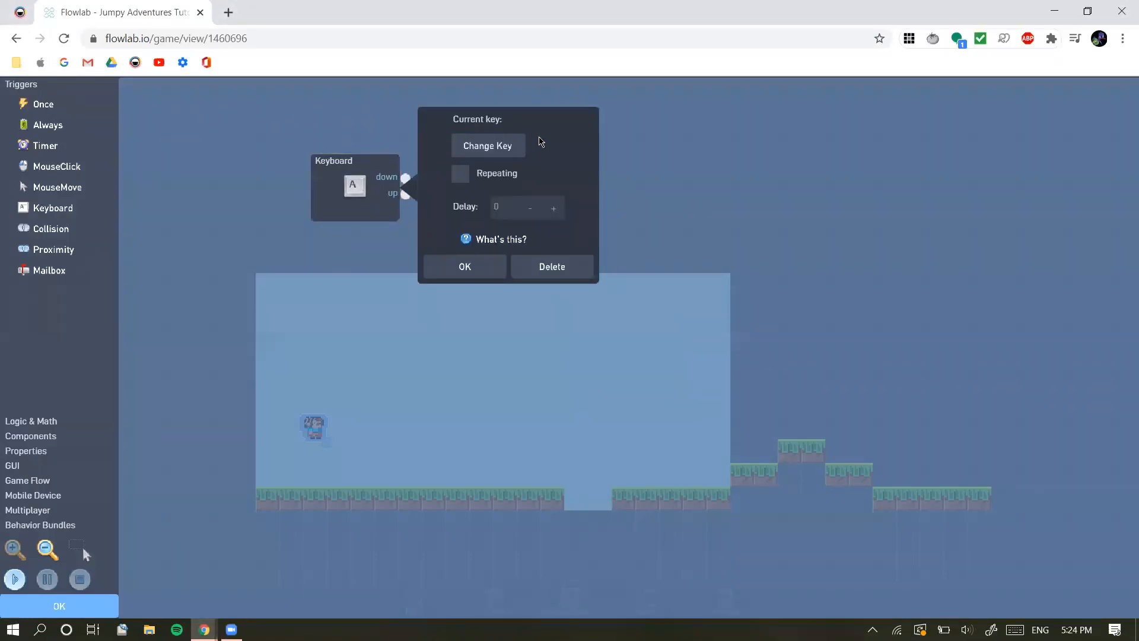
{"action": "left_click", "coordinate": [483, 147]}
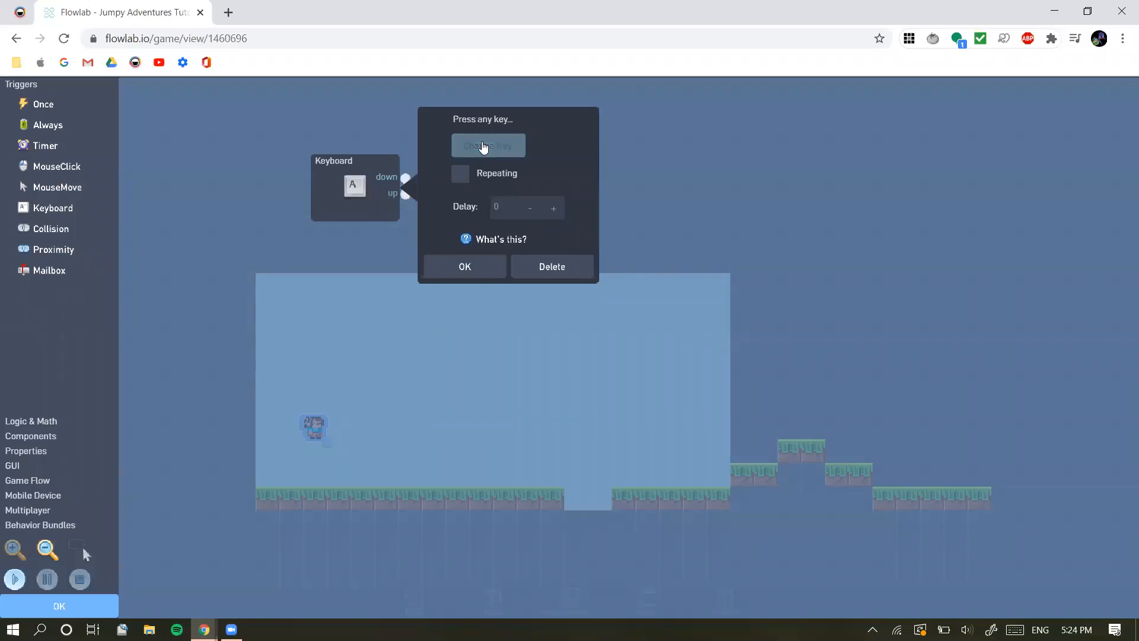
{"action": "key", "text": "Right"}
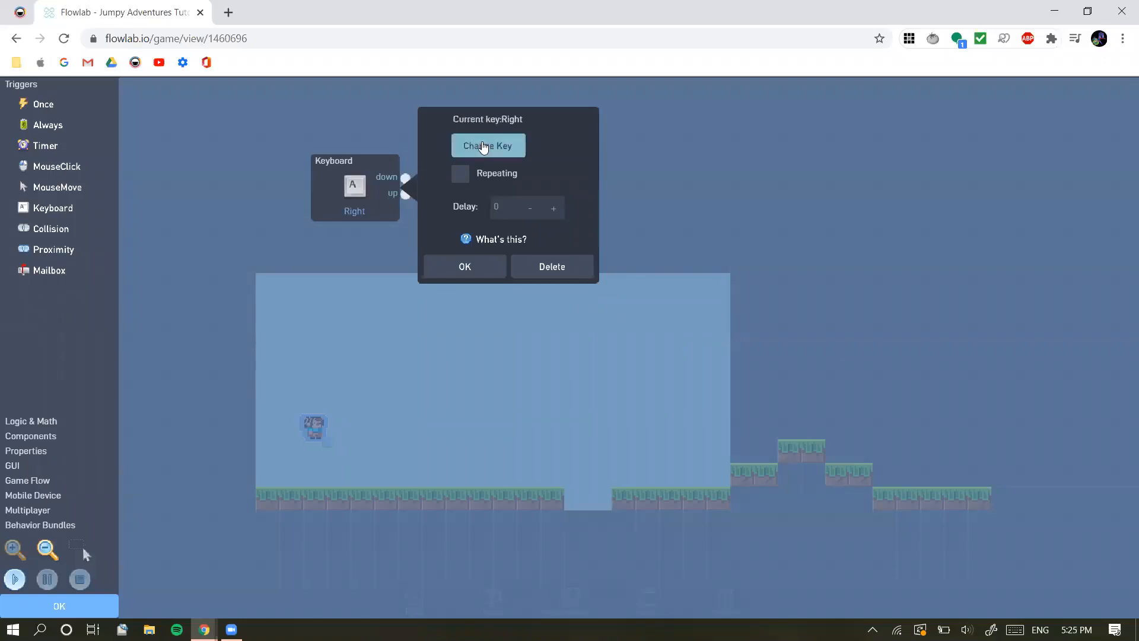
{"action": "left_click", "coordinate": [466, 266]}
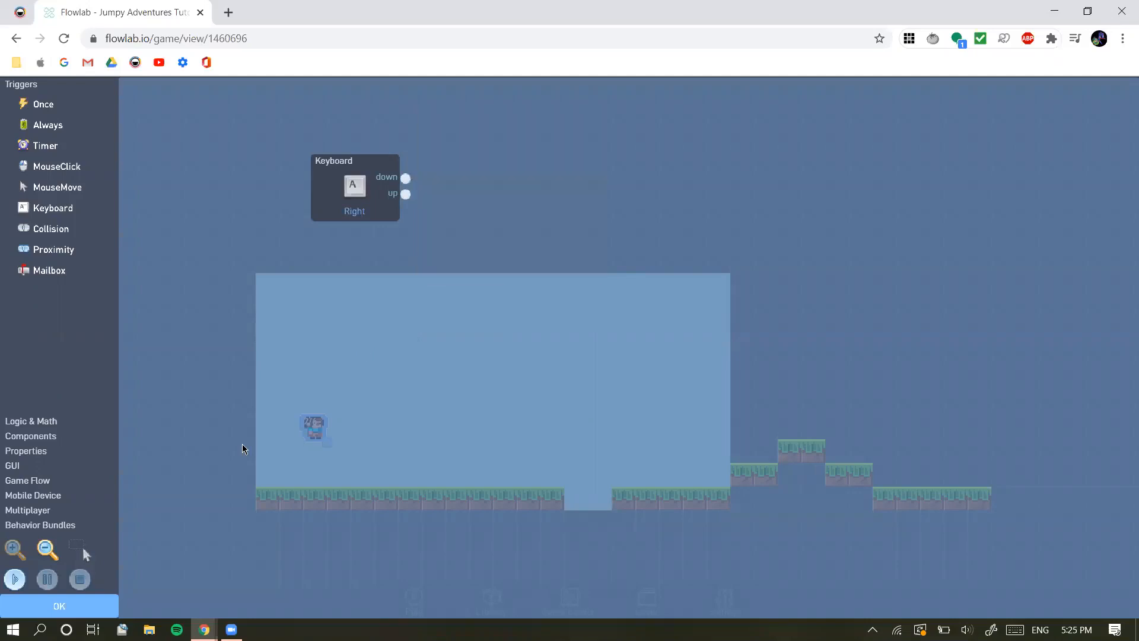
{"action": "left_click", "coordinate": [247, 443]}
{"action": "left_click", "coordinate": [79, 605]}
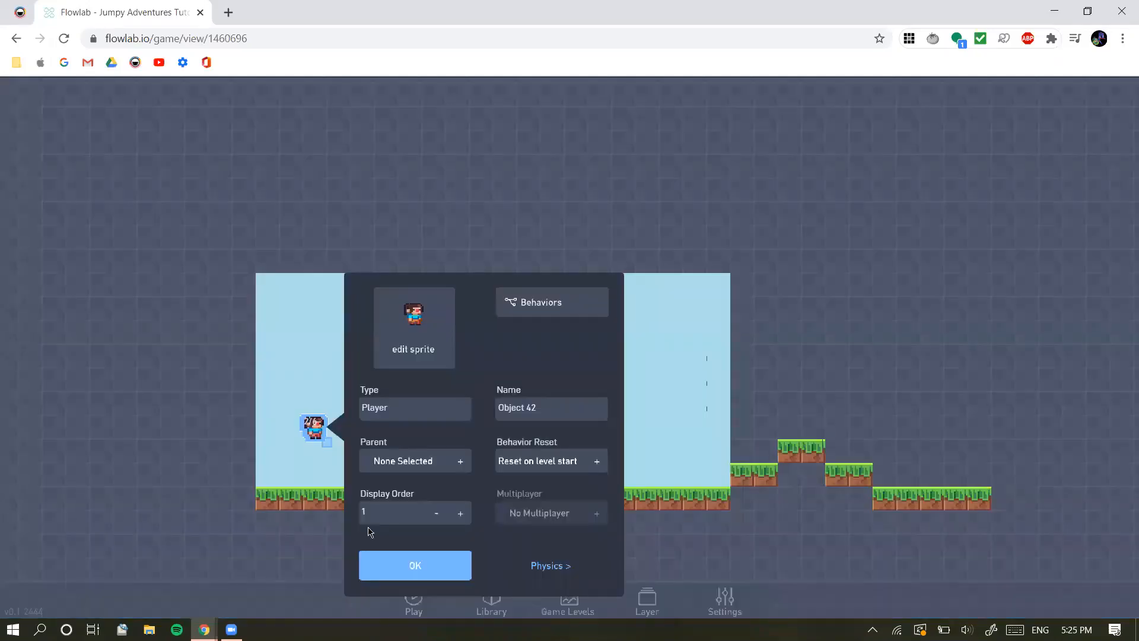
{"action": "left_click", "coordinate": [436, 565]}
{"action": "left_click", "coordinate": [313, 427]}
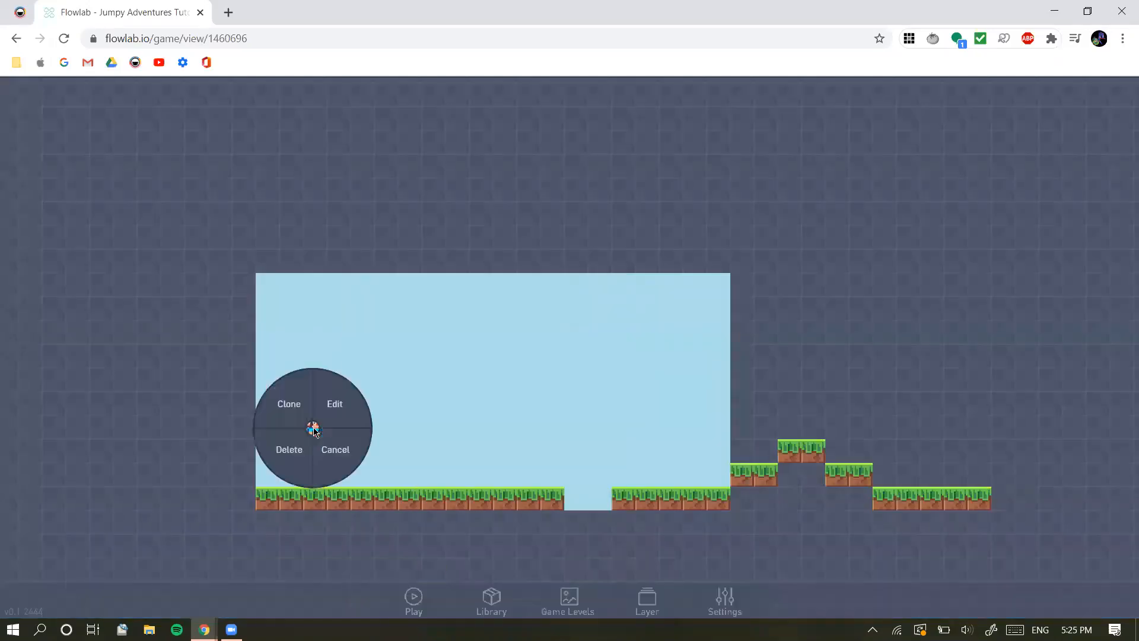
{"action": "left_click", "coordinate": [334, 451]}
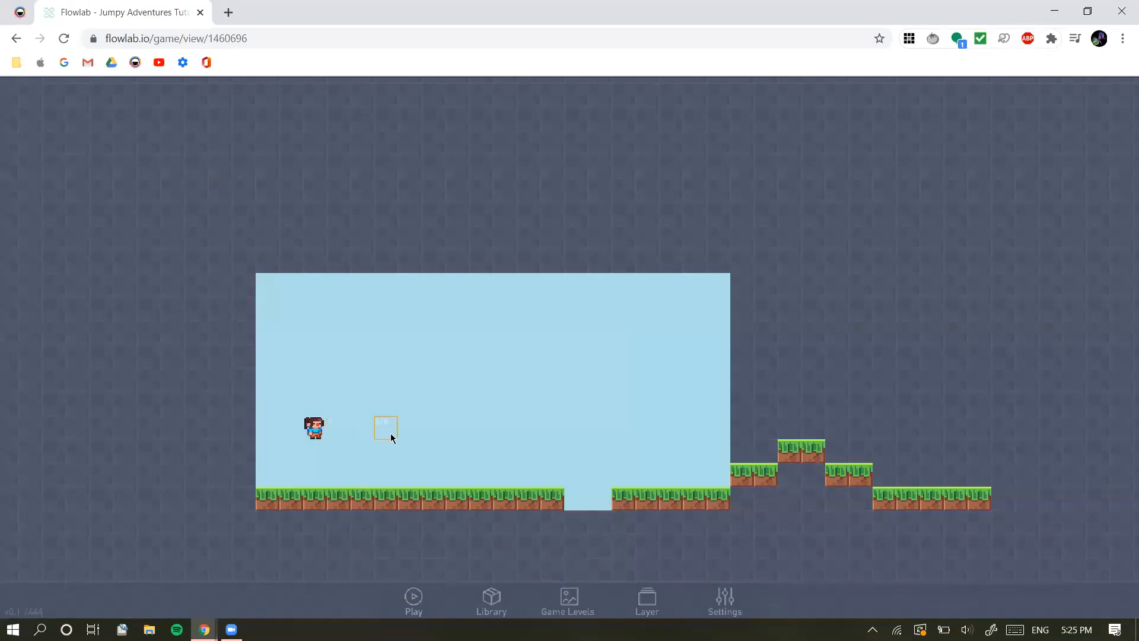
Look through the pixel-chars category for the Player's sprite, check the unchanged sprite in the editor and return to the level
{"action": "left_click", "coordinate": [313, 428]}
{"action": "left_click", "coordinate": [347, 406]}
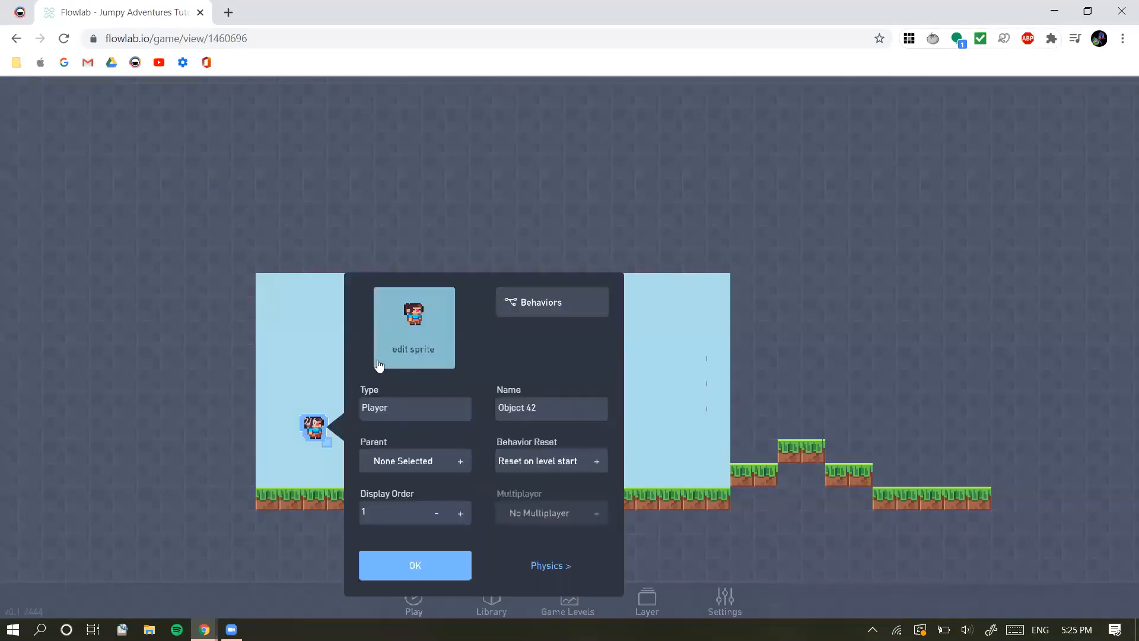
{"action": "left_click", "coordinate": [395, 362]}
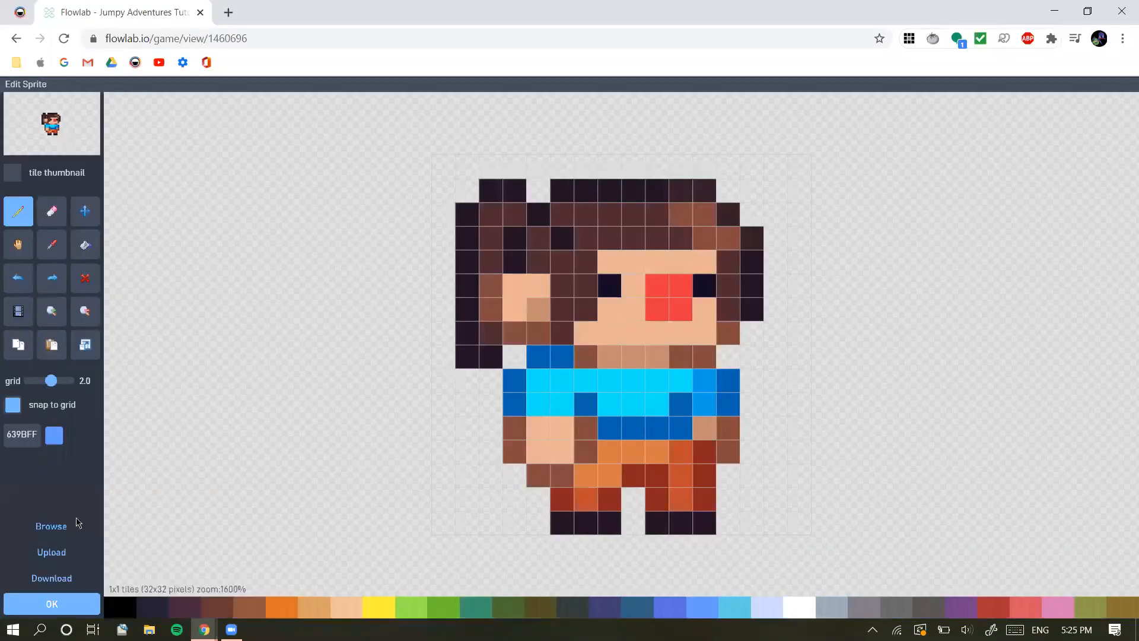
{"action": "left_click", "coordinate": [61, 527]}
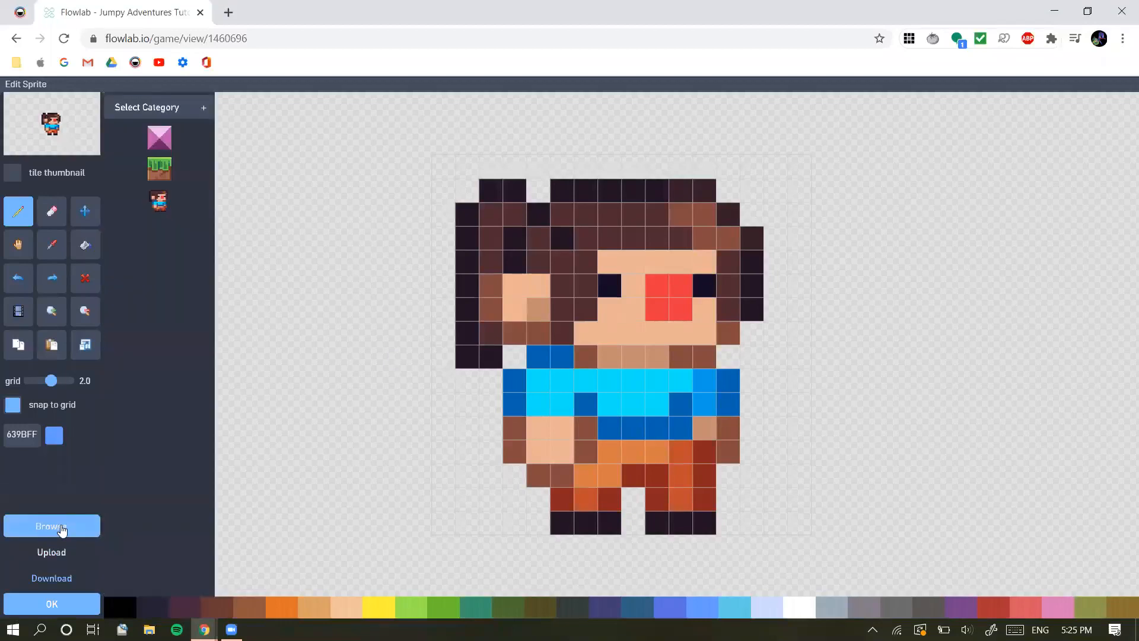
{"action": "left_click", "coordinate": [190, 112]}
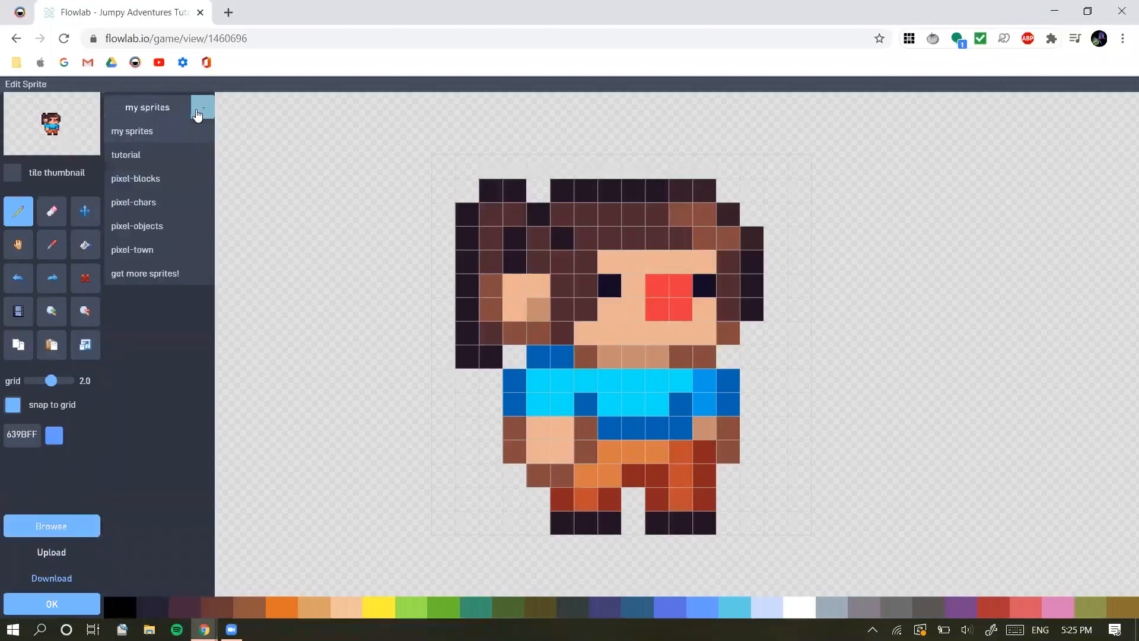
{"action": "left_click", "coordinate": [169, 206]}
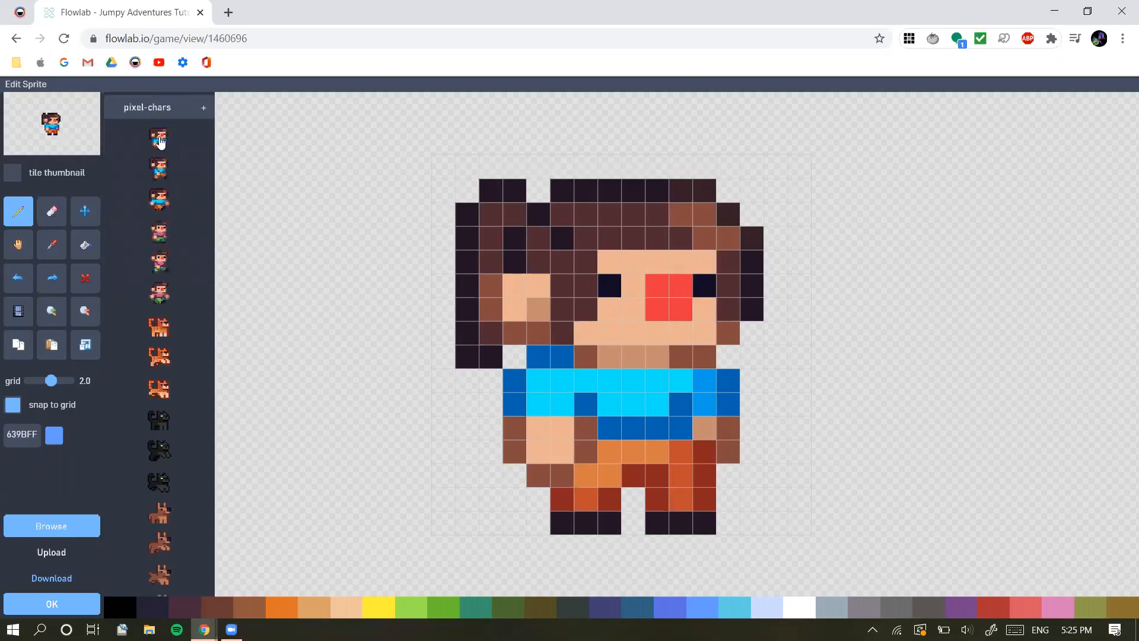
{"action": "left_click", "coordinate": [62, 604]}
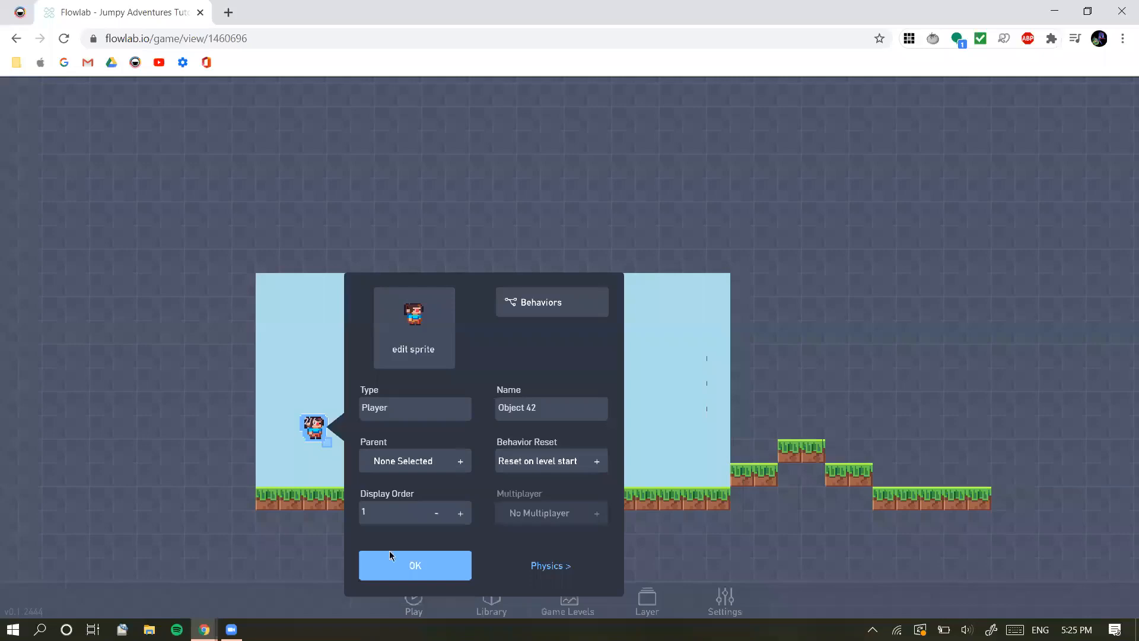
{"action": "left_click", "coordinate": [437, 346]}
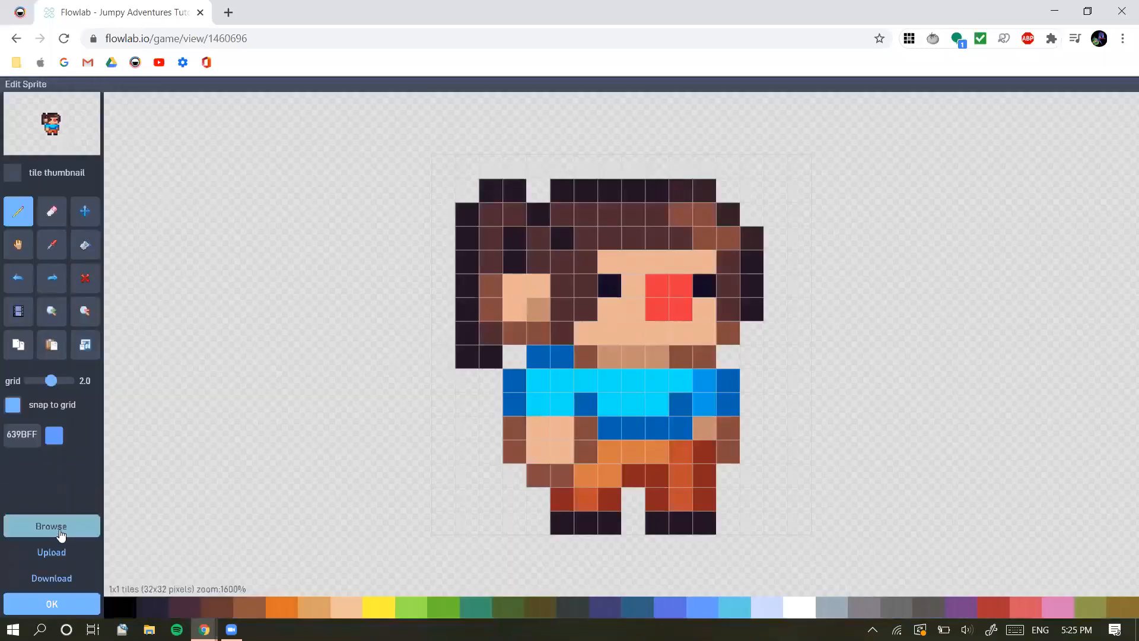
{"action": "left_click", "coordinate": [59, 606]}
{"action": "left_click", "coordinate": [202, 423]}
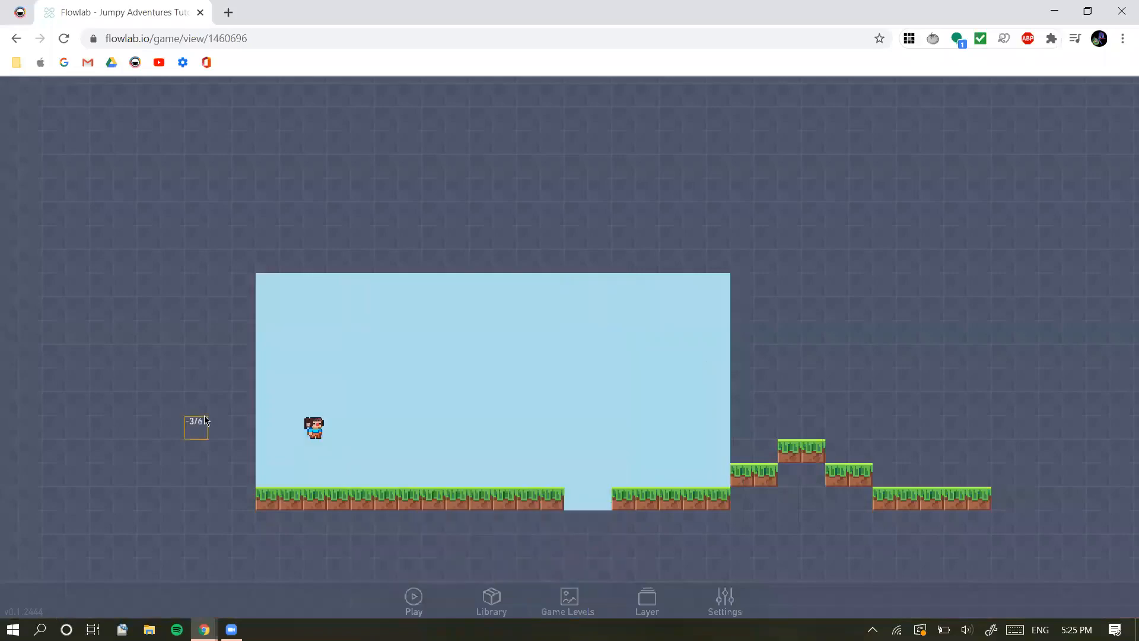
Open the Player's behaviors, place the Keyboard trigger above the level area and assign the Right arrow key to it
{"action": "left_click", "coordinate": [315, 426]}
{"action": "left_click", "coordinate": [341, 404]}
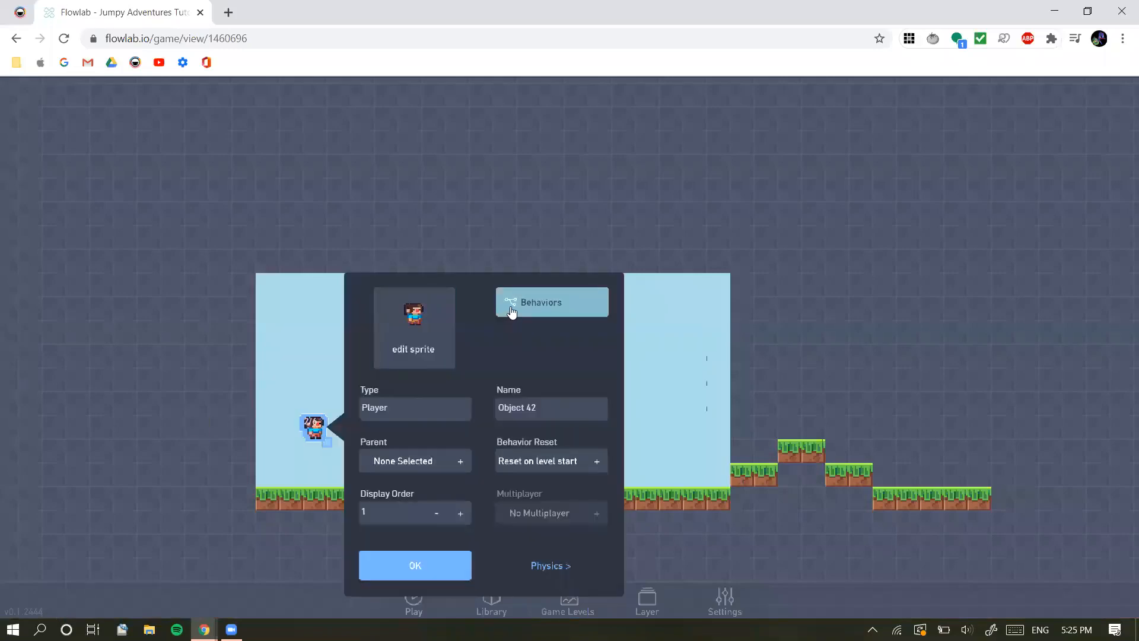
{"action": "left_click", "coordinate": [510, 310]}
{"action": "left_click_drag", "start_coordinate": [617, 331], "coordinate": [357, 172]}
{"action": "left_click", "coordinate": [380, 198]}
{"action": "left_click", "coordinate": [381, 198]}
{"action": "left_click", "coordinate": [380, 198]}
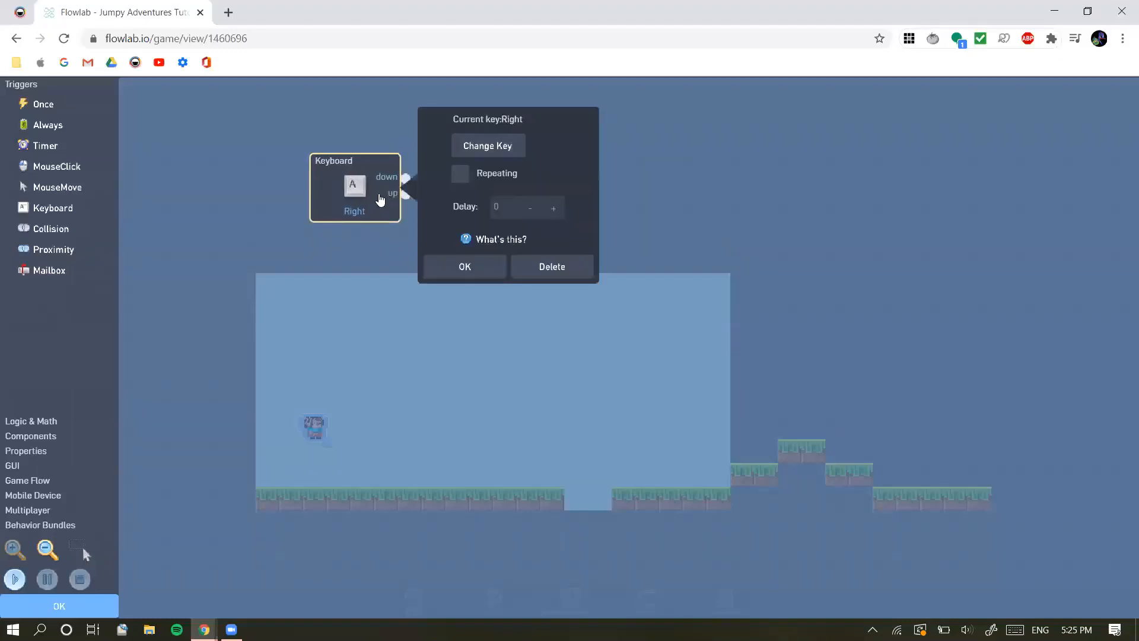
{"action": "left_click", "coordinate": [497, 151]}
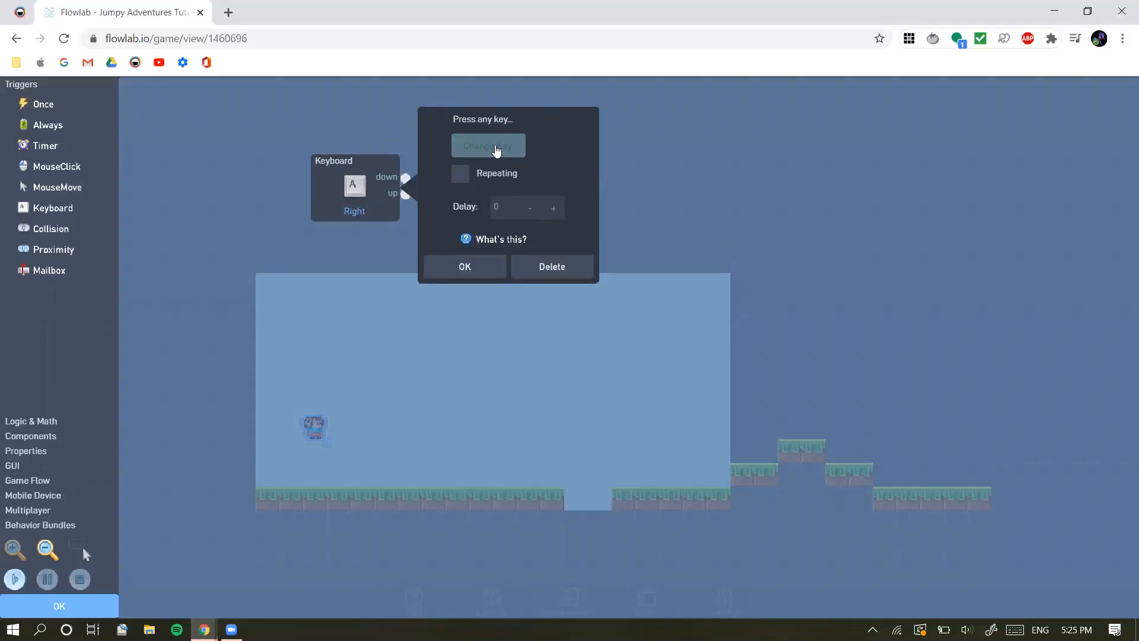
{"action": "key", "text": "Right"}
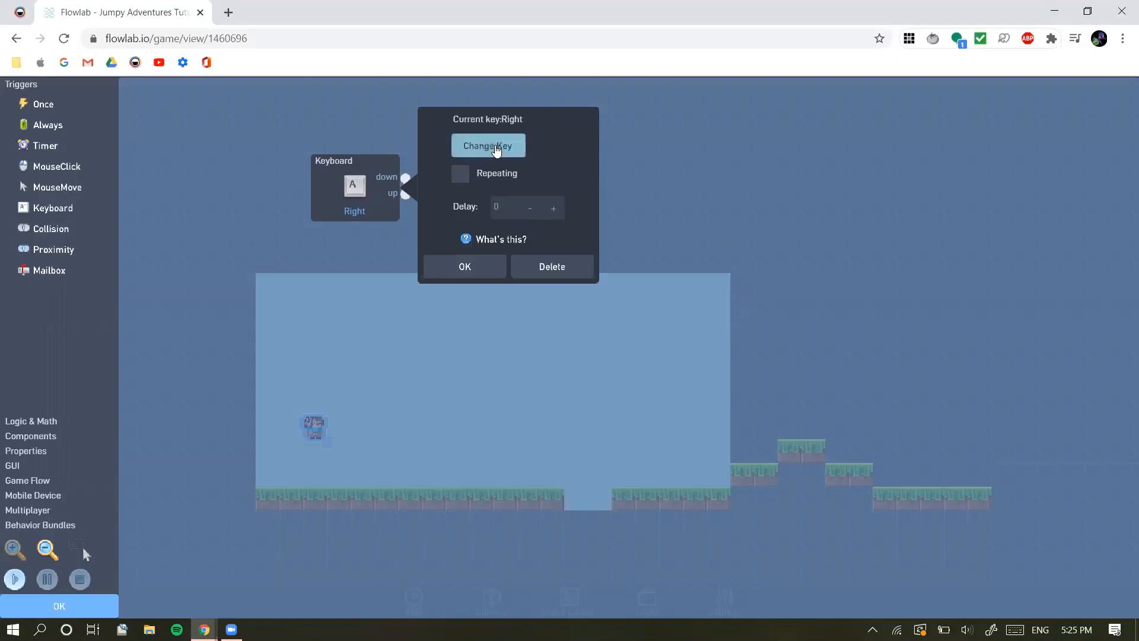
Set the Keyboard trigger to the Right arrow key with Repeating enabled, and place it above the start of the level area
{"action": "left_click_drag", "start_coordinate": [381, 184], "coordinate": [314, 163]}
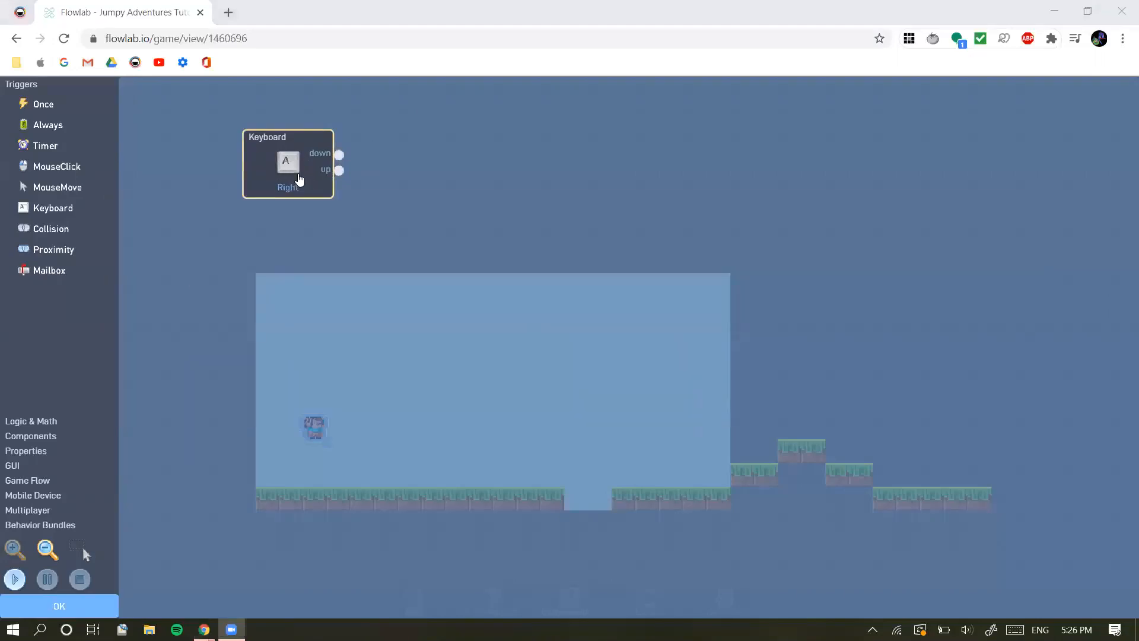
{"action": "left_click_drag", "start_coordinate": [289, 165], "coordinate": [322, 188]}
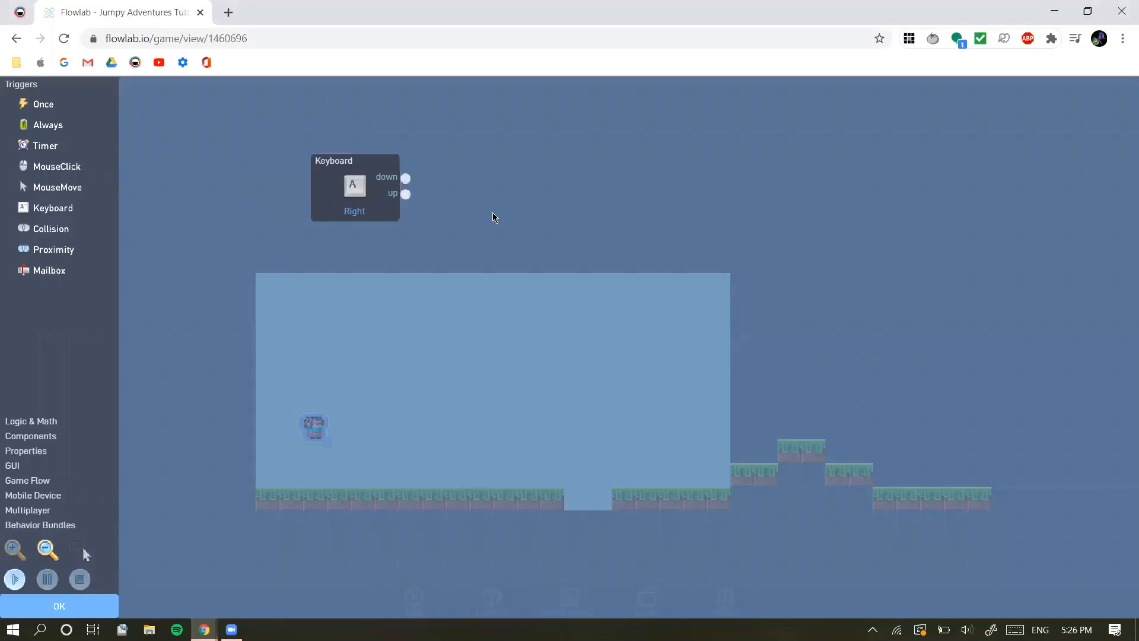
{"action": "left_click", "coordinate": [337, 191]}
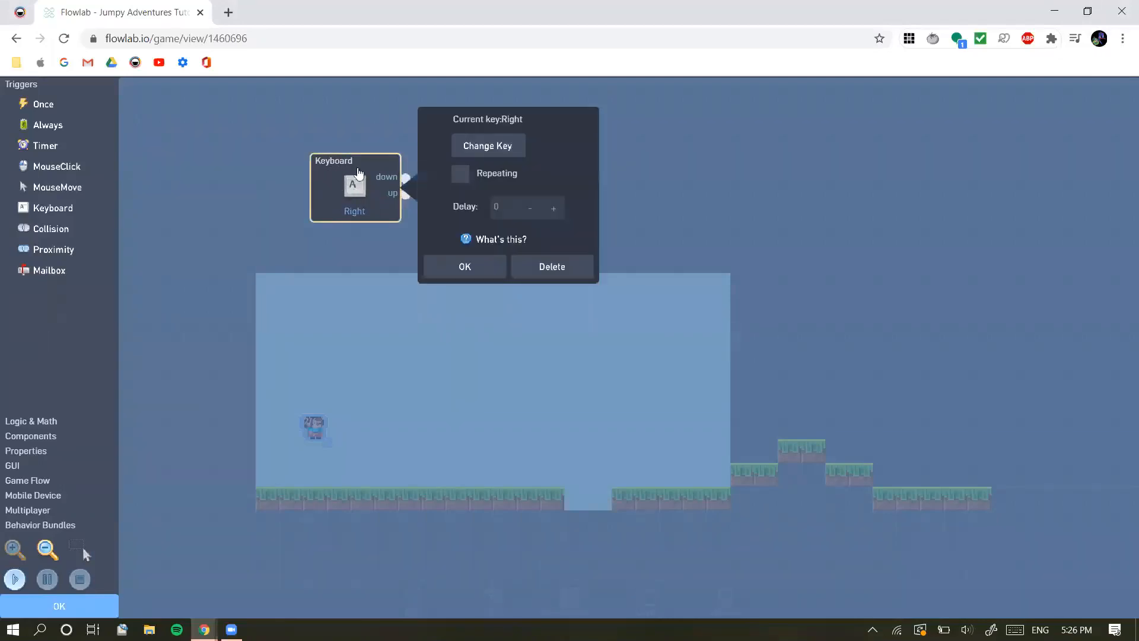
{"action": "left_click", "coordinate": [471, 150]}
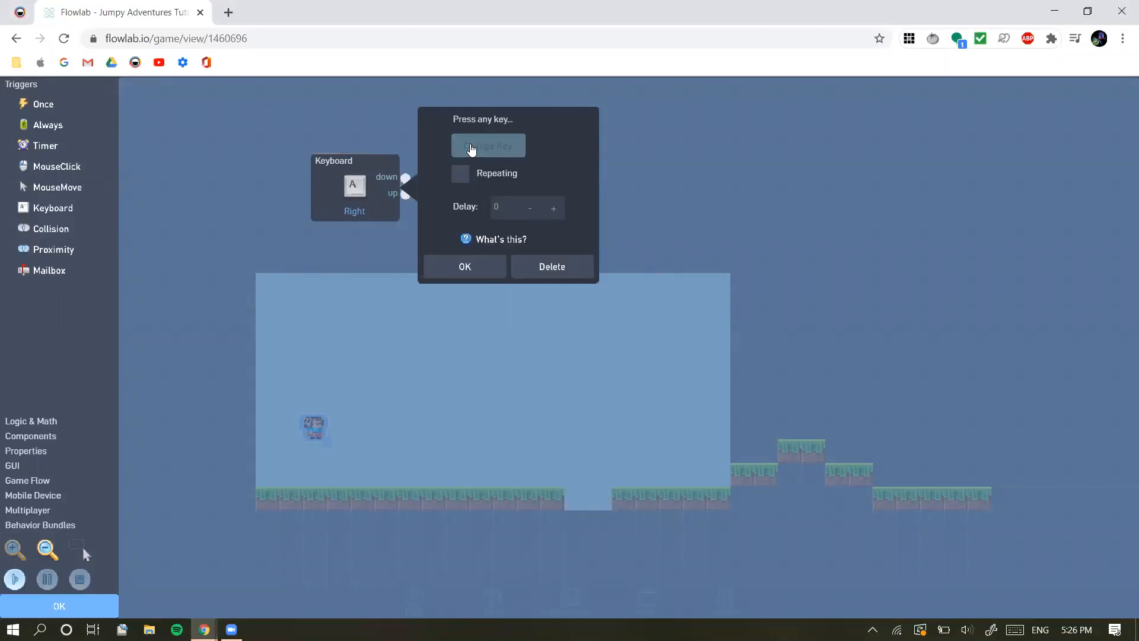
{"action": "key", "text": "Right"}
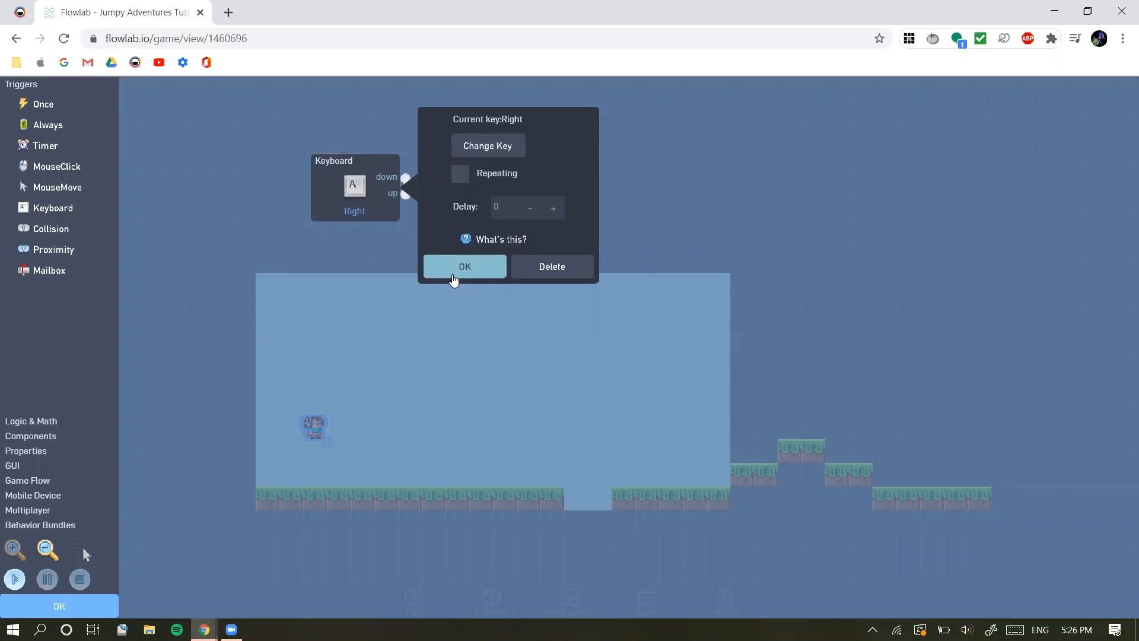
{"action": "left_click", "coordinate": [461, 174]}
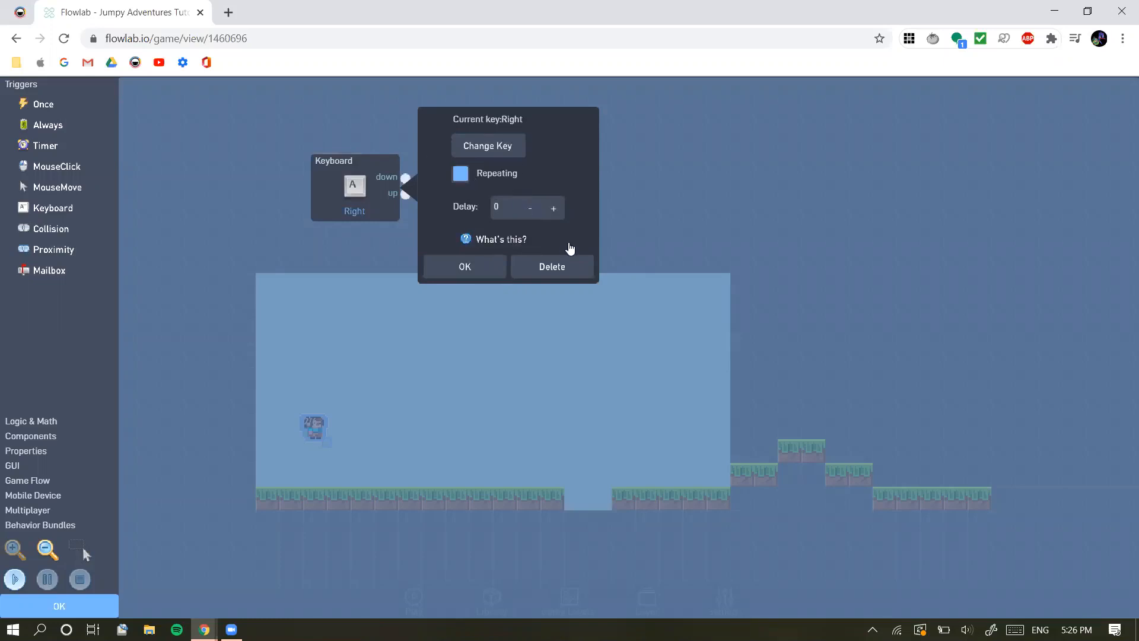
{"action": "left_click", "coordinate": [464, 267]}
{"action": "left_click_drag", "start_coordinate": [377, 198], "coordinate": [309, 220]}
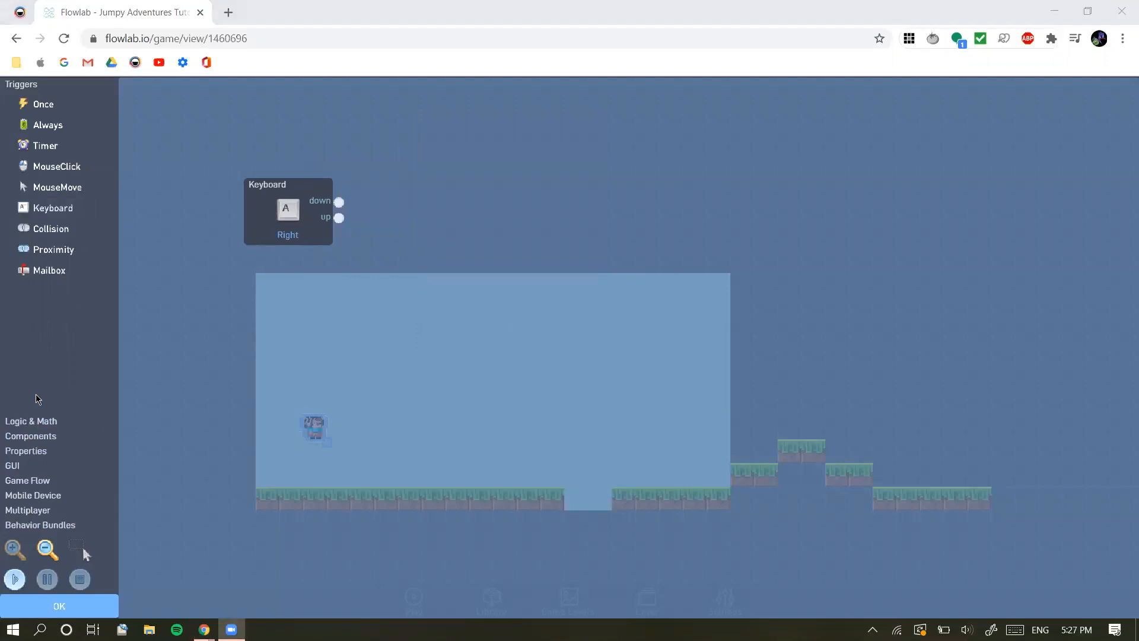
{"action": "left_click", "coordinate": [31, 420]}
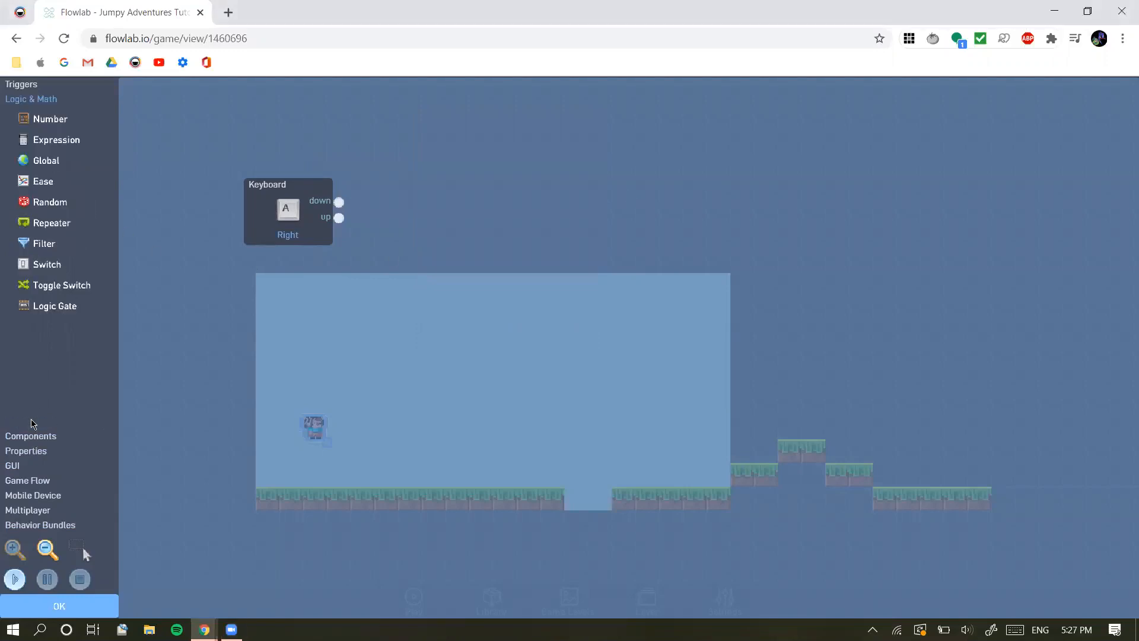
{"action": "left_click", "coordinate": [21, 85]}
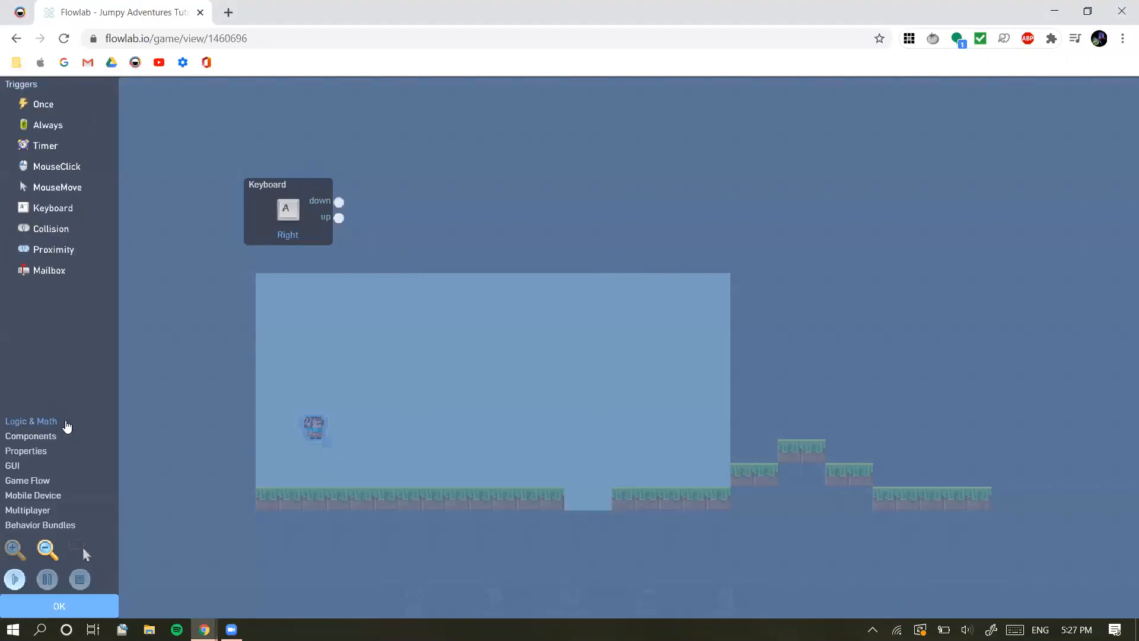
{"action": "left_click", "coordinate": [36, 421]}
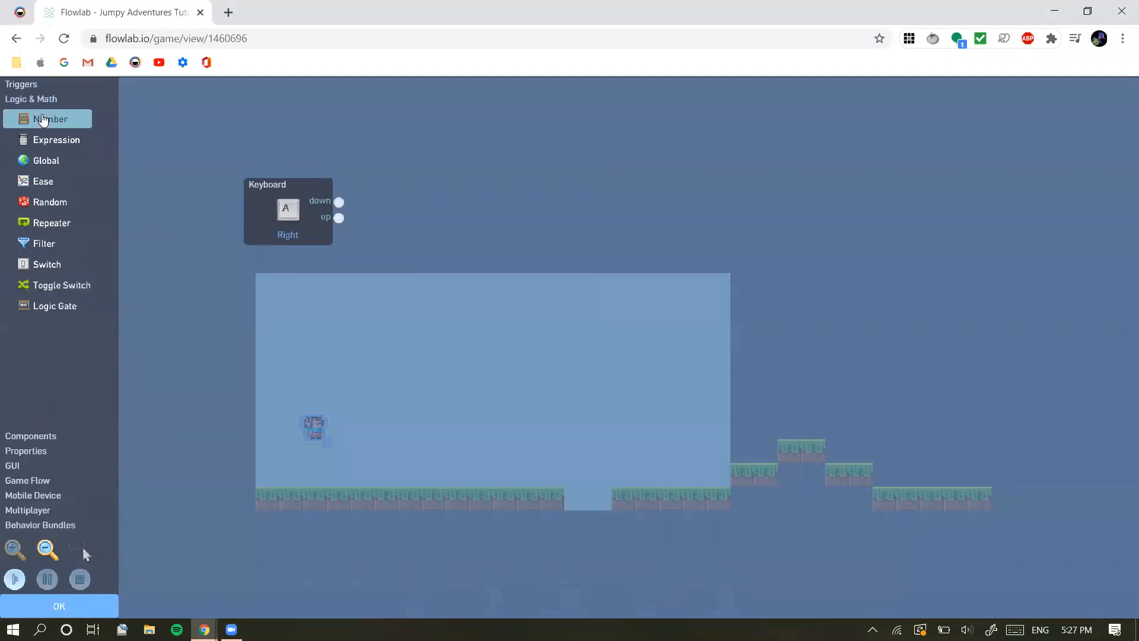
{"action": "left_click", "coordinate": [58, 126]}
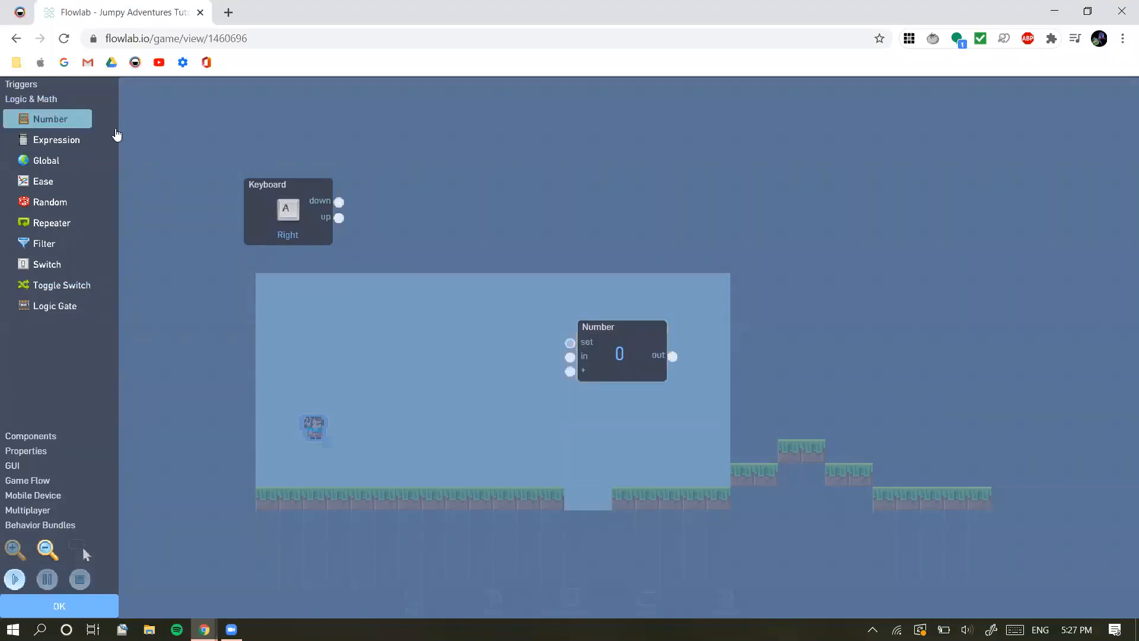
{"action": "left_click_drag", "start_coordinate": [630, 350], "coordinate": [408, 193]}
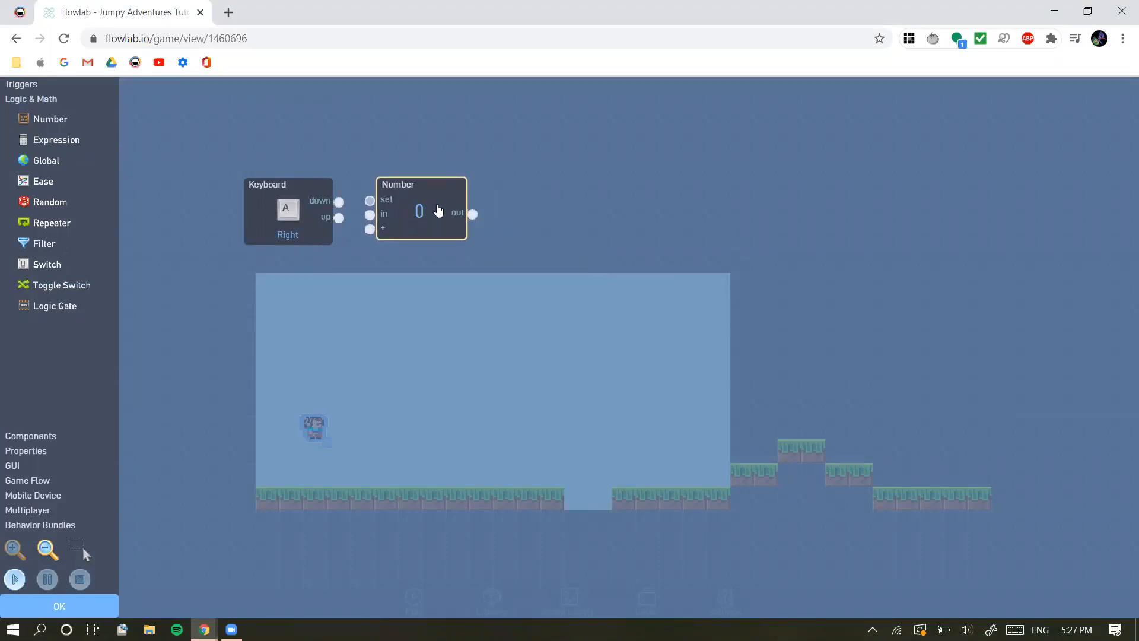
{"action": "left_click", "coordinate": [322, 443]}
{"action": "left_click", "coordinate": [417, 222]}
{"action": "left_click", "coordinate": [409, 265]}
{"action": "left_click", "coordinate": [407, 219]}
{"action": "double_click", "coordinate": [423, 231]}
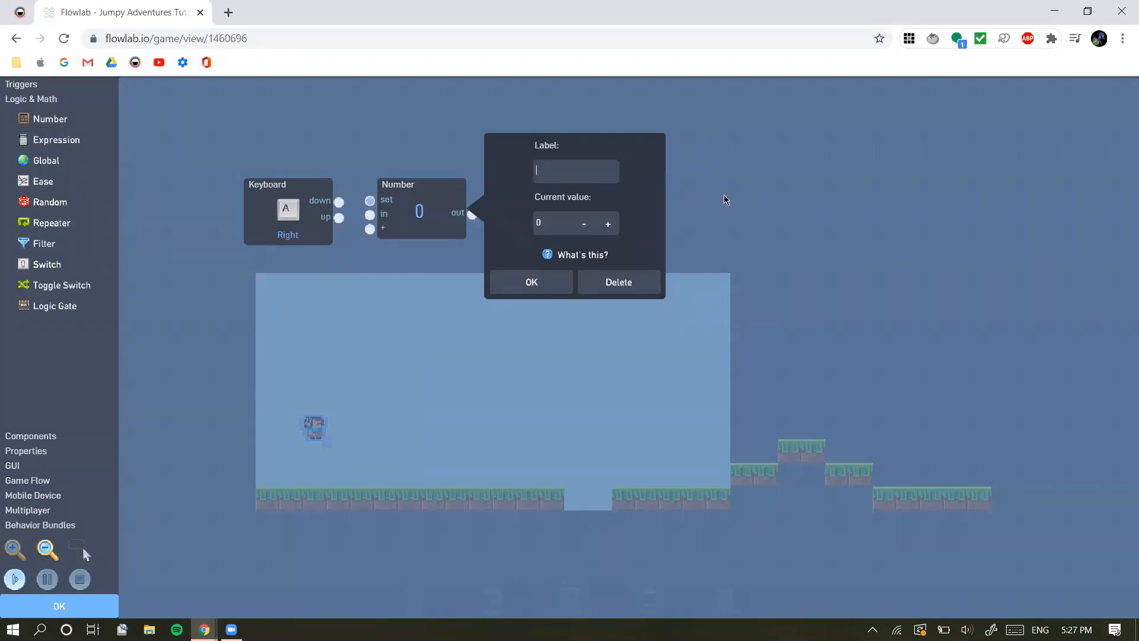
{"action": "left_click", "coordinate": [585, 283]}
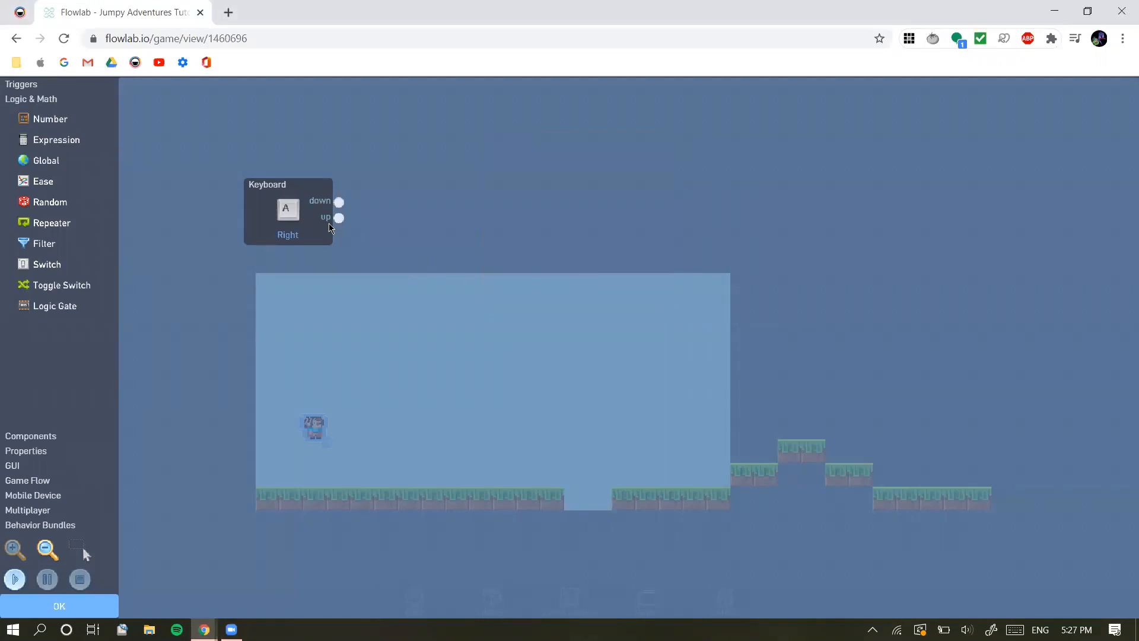
{"action": "left_click", "coordinate": [21, 84]}
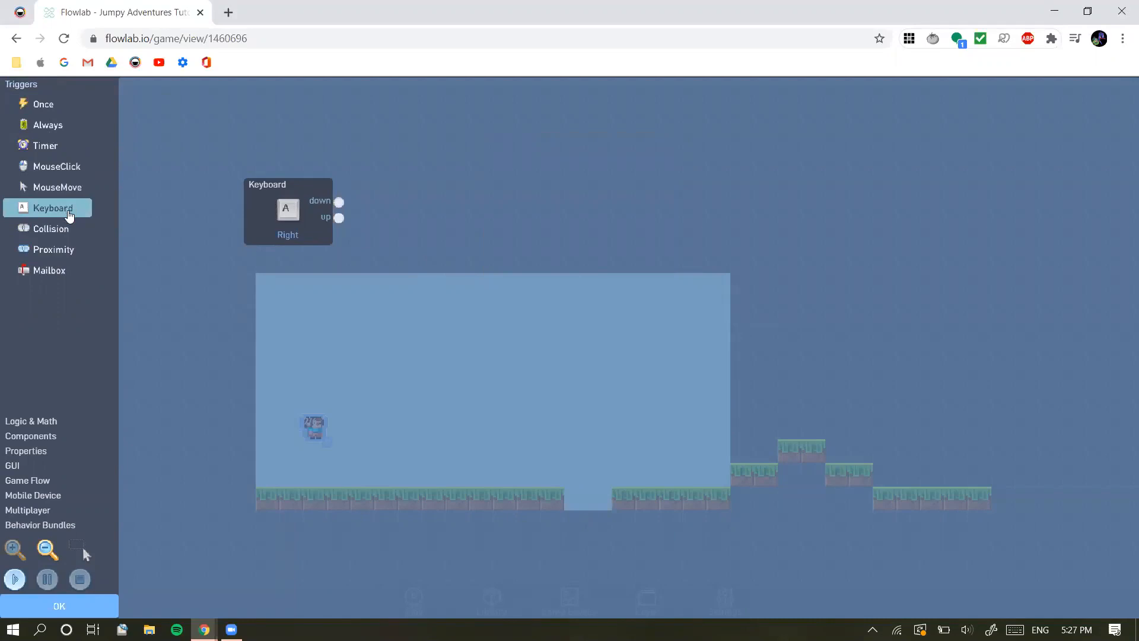
Add a Number block from Logic & Math beside the Keyboard trigger and set its current value to 6
{"action": "left_click", "coordinate": [50, 422]}
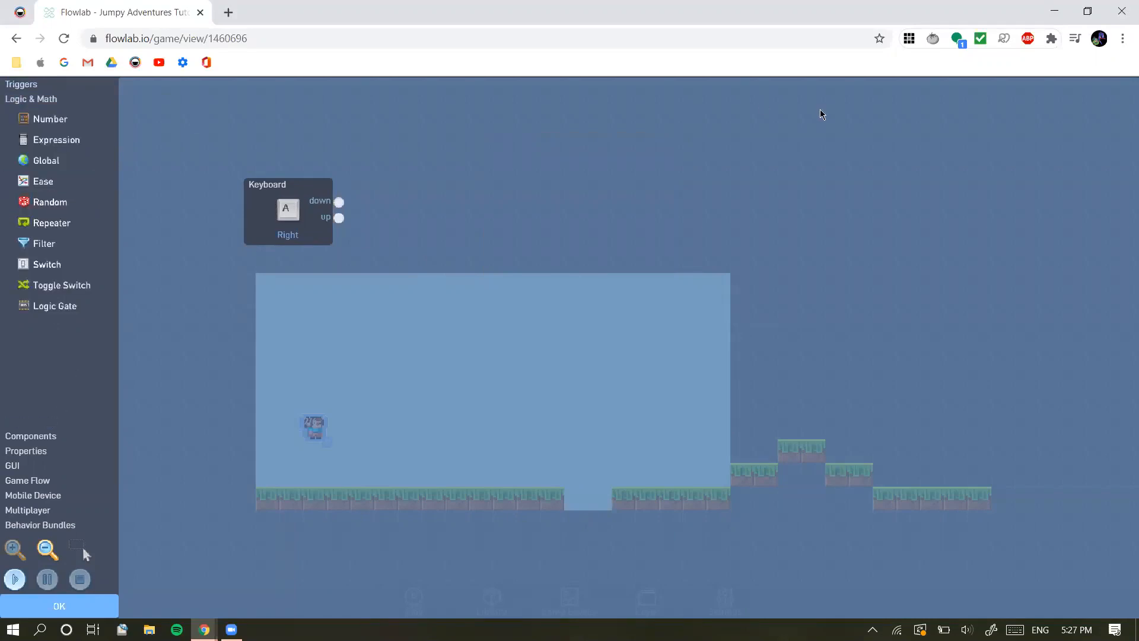
{"action": "left_click", "coordinate": [50, 121]}
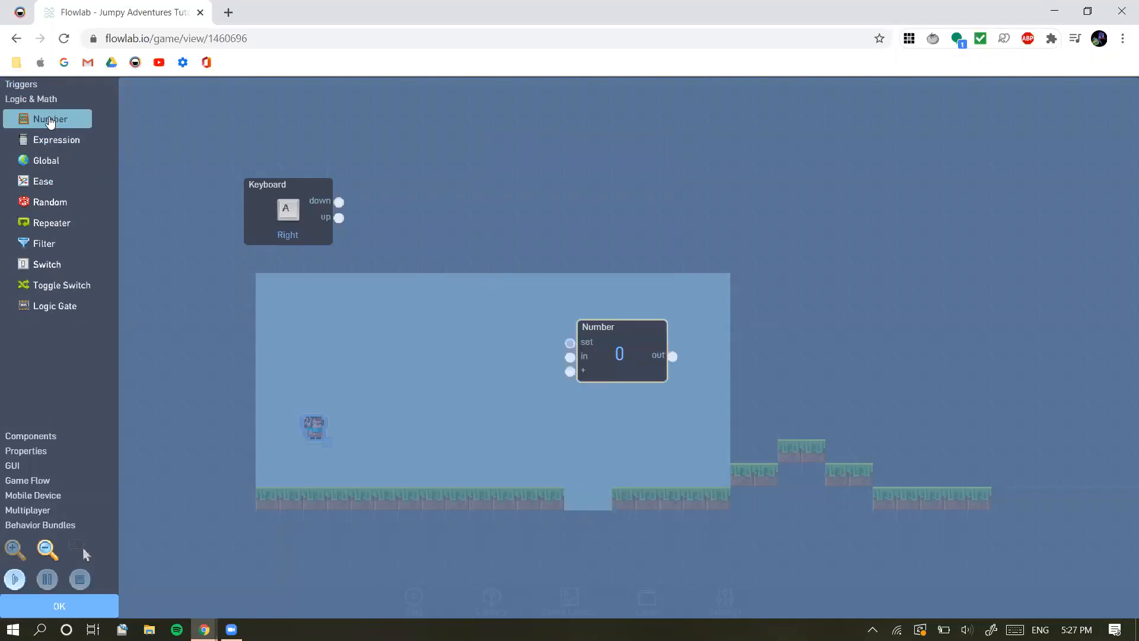
{"action": "left_click_drag", "start_coordinate": [650, 358], "coordinate": [440, 219]}
{"action": "left_click", "coordinate": [419, 210]}
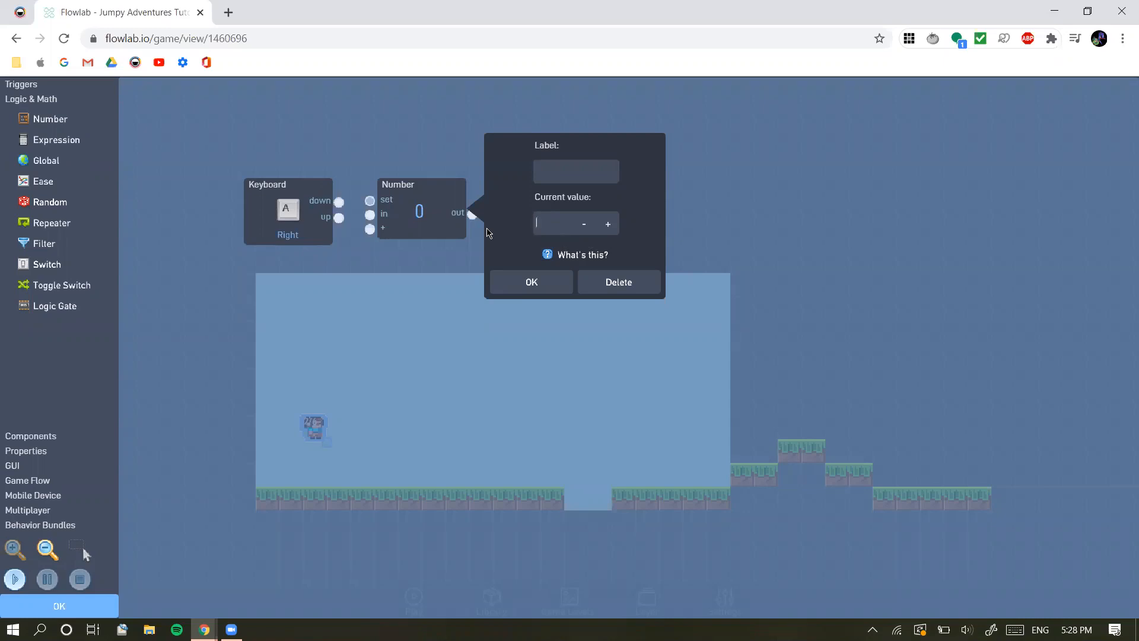
{"action": "type", "text": "6"}
{"action": "left_click", "coordinate": [518, 283]}
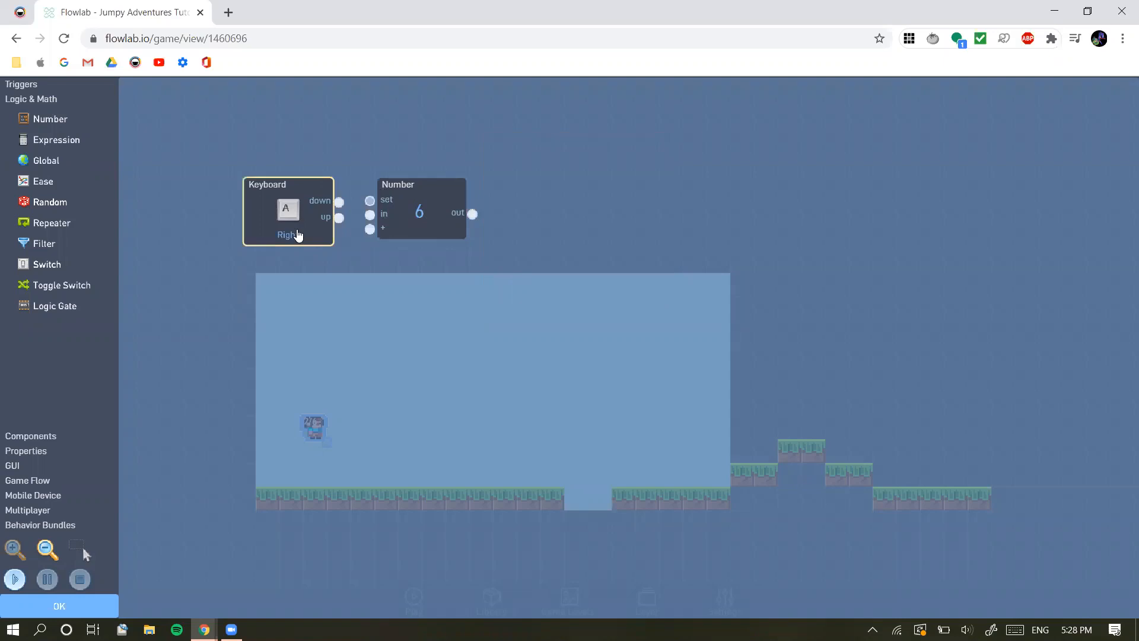
Review the Keyboard trigger's key, Repeating and Delay settings, then close them
{"action": "left_click", "coordinate": [326, 225]}
{"action": "left_click", "coordinate": [313, 229]}
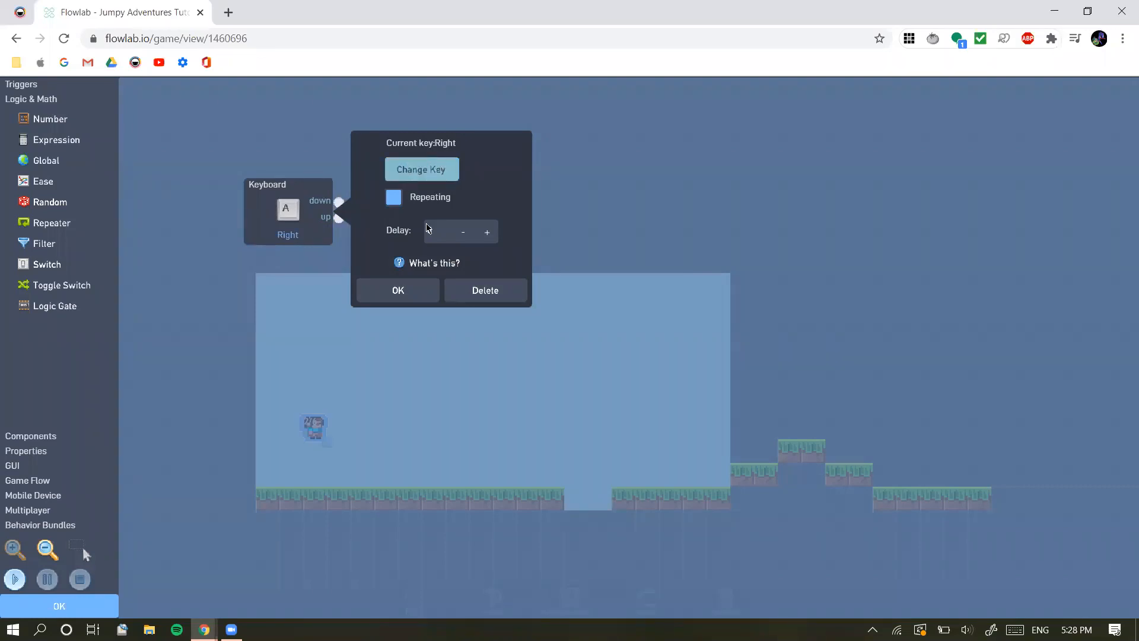
{"action": "left_click", "coordinate": [408, 297]}
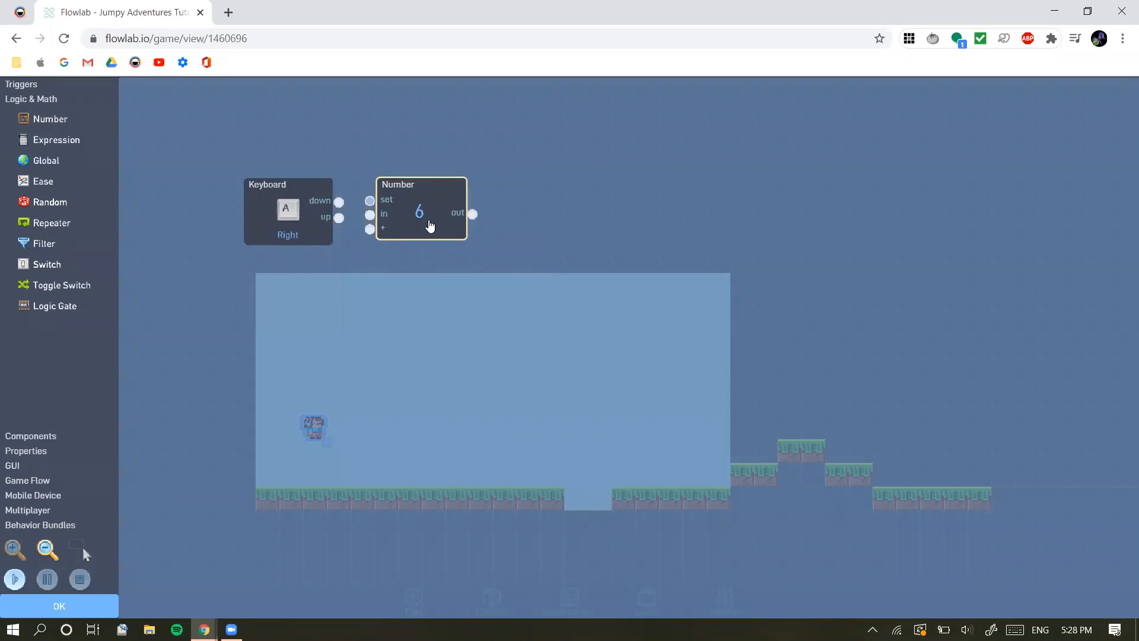
Add a Velocity property block and place it level with the Number block, on the output side
{"action": "left_click", "coordinate": [79, 310]}
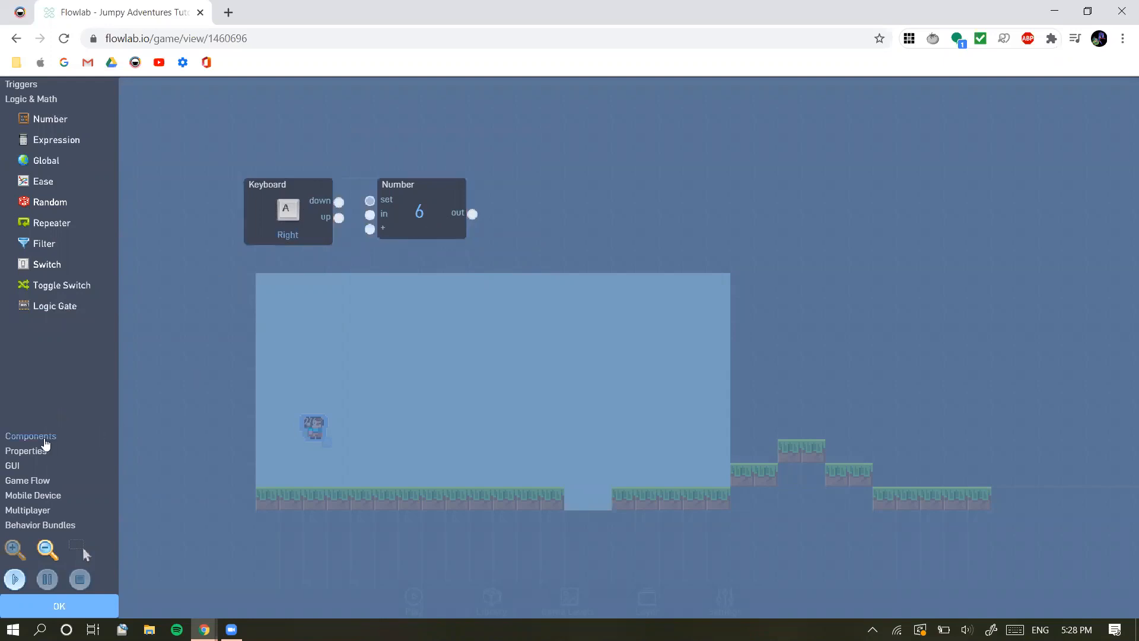
{"action": "left_click", "coordinate": [36, 437]}
{"action": "left_click", "coordinate": [42, 445]}
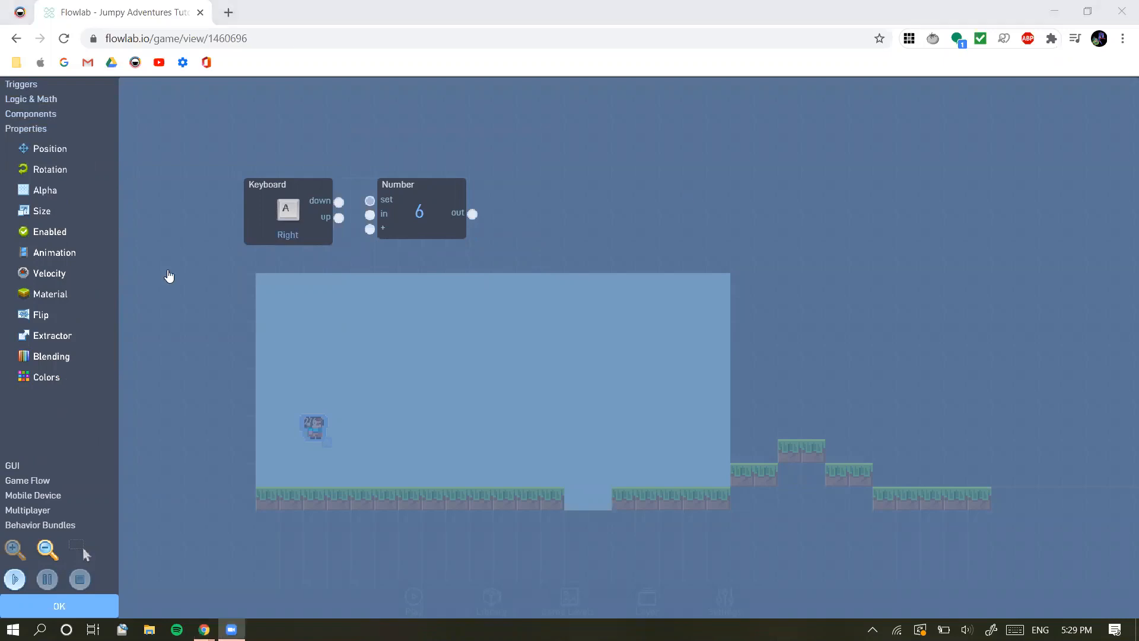
{"action": "left_click", "coordinate": [41, 274]}
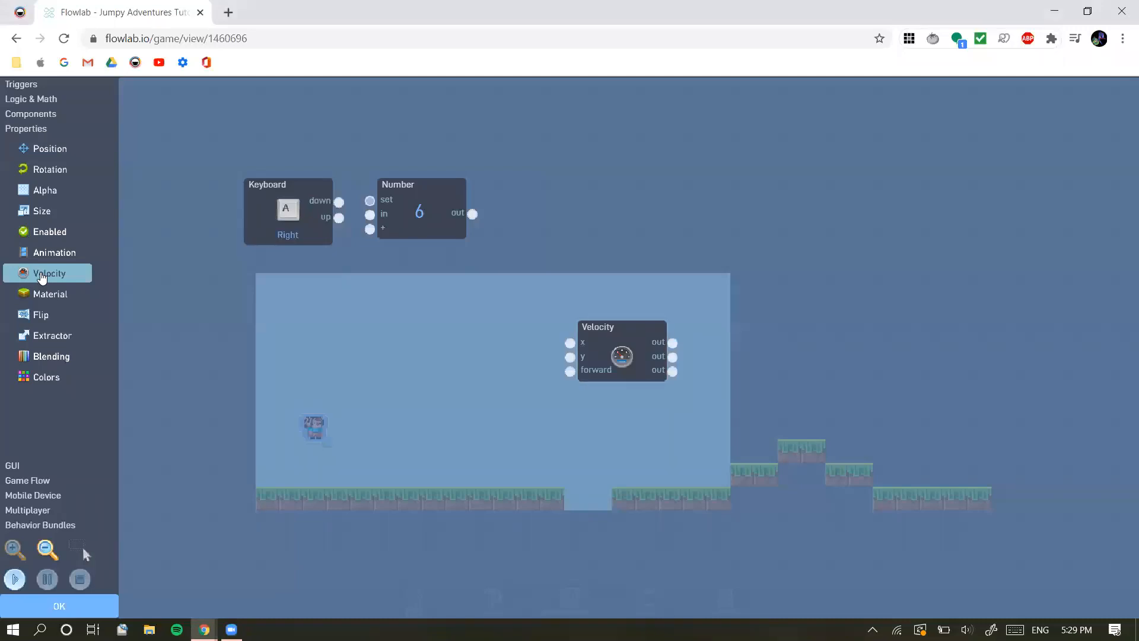
{"action": "left_click", "coordinate": [650, 375]}
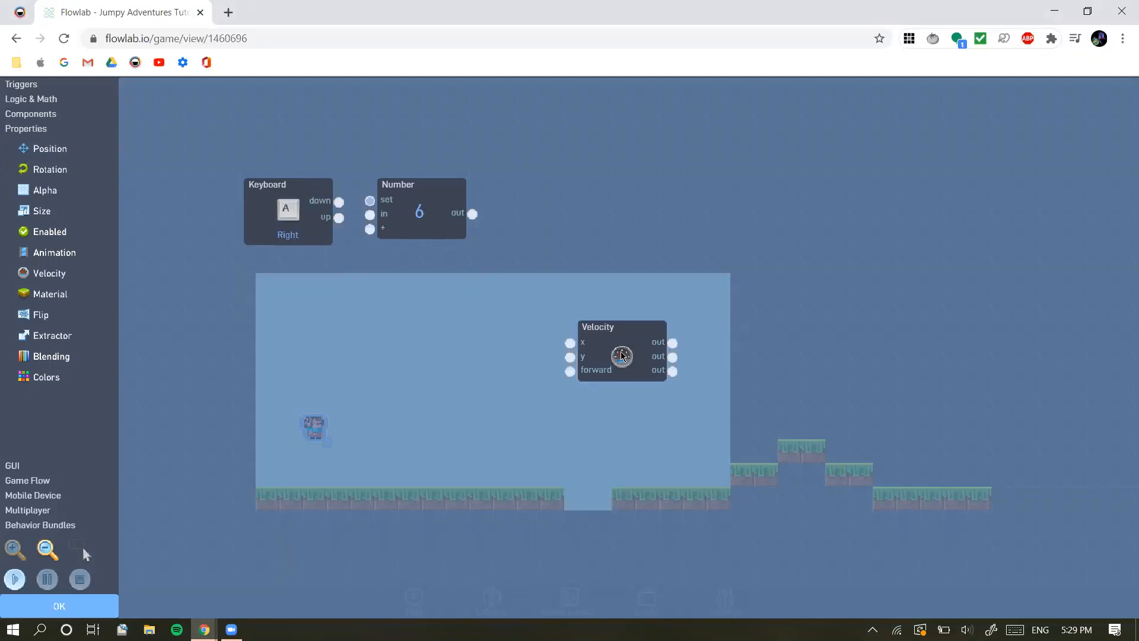
{"action": "left_click_drag", "start_coordinate": [629, 330], "coordinate": [562, 188]}
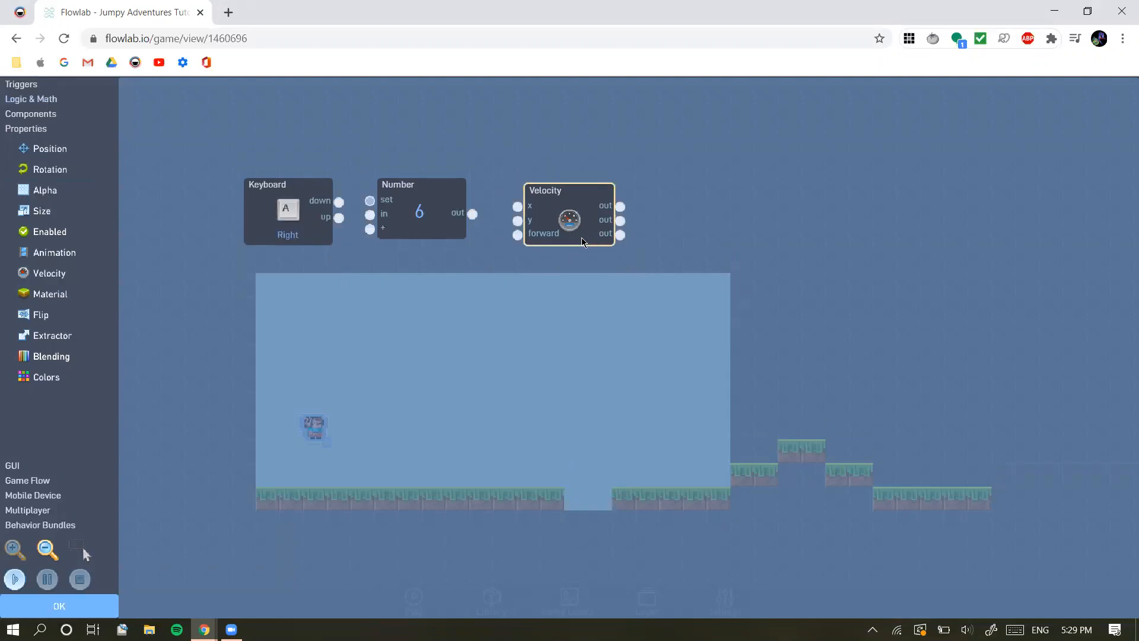
{"action": "left_click_drag", "start_coordinate": [556, 223], "coordinate": [553, 223]}
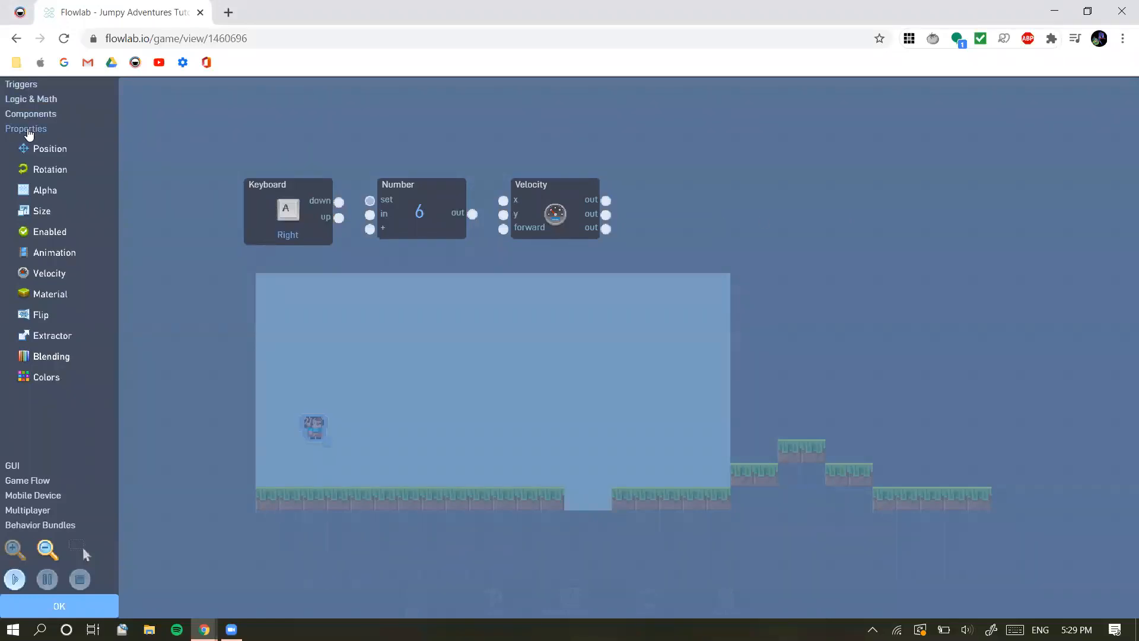
{"action": "left_click", "coordinate": [48, 277]}
{"action": "left_click", "coordinate": [630, 373]}
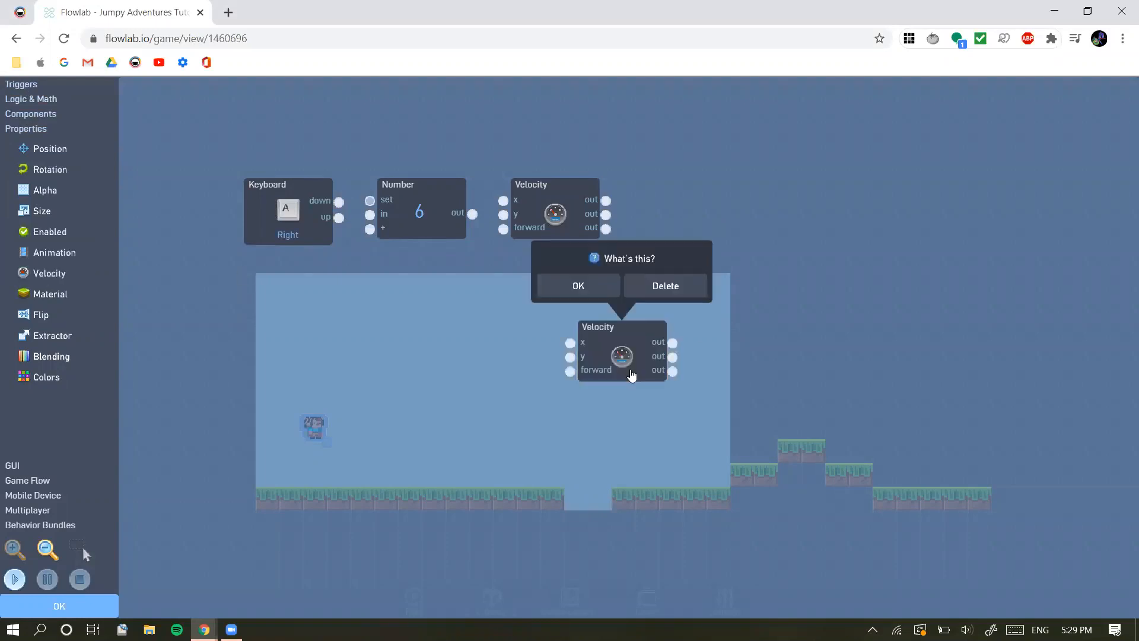
{"action": "left_click", "coordinate": [667, 289]}
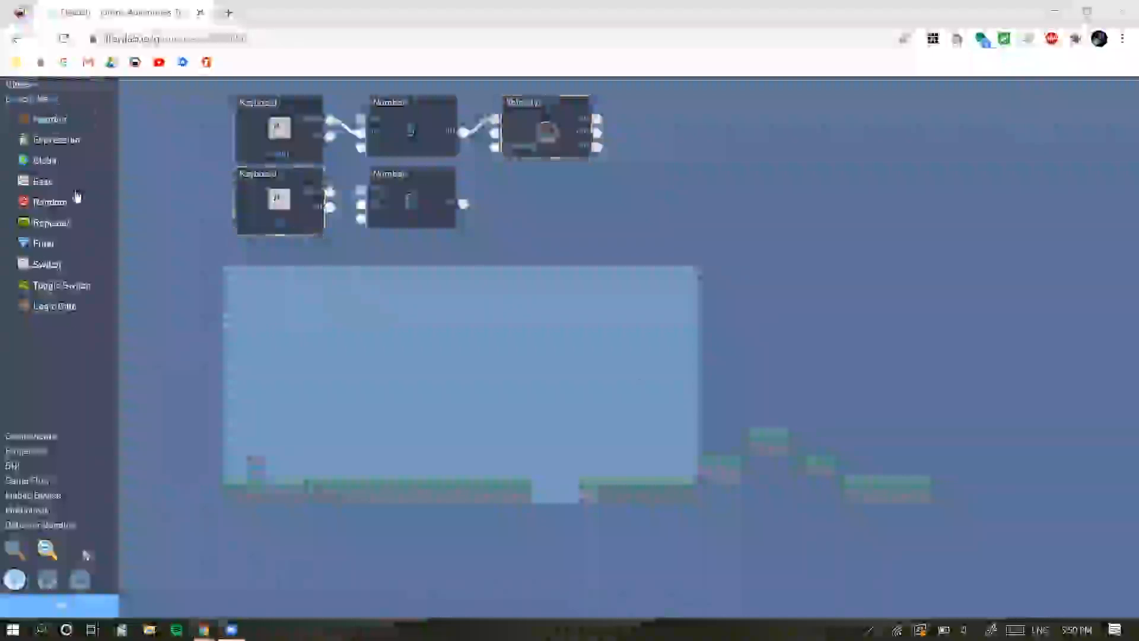
Set the current value of the Number block beside the Left Keyboard trigger to -6
{"action": "left_click", "coordinate": [415, 204]}
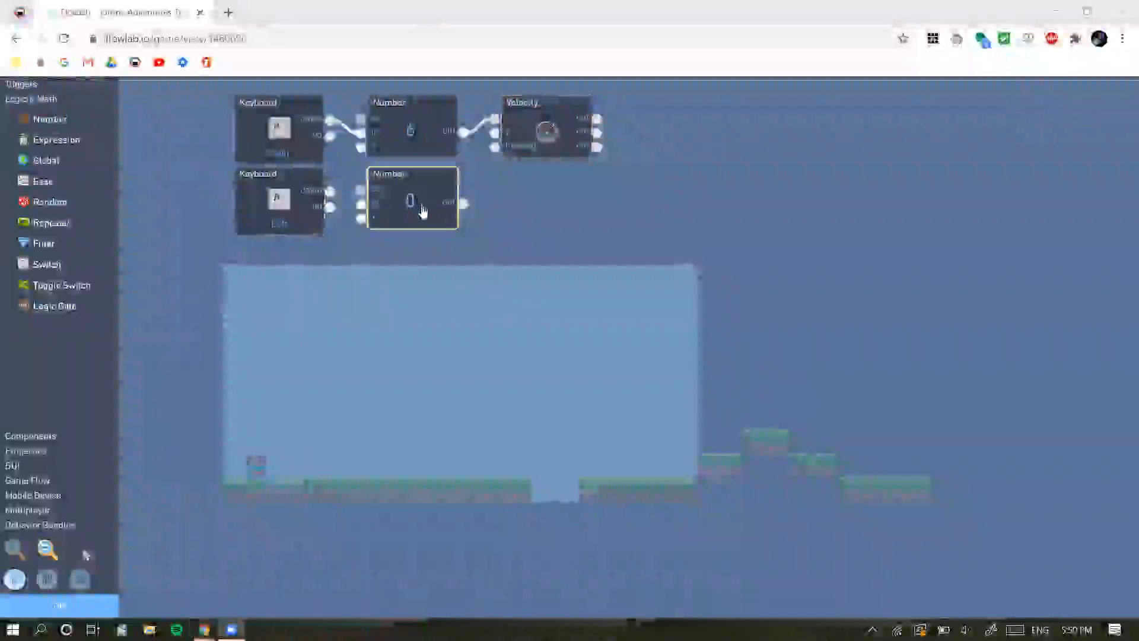
{"action": "left_click", "coordinate": [410, 201]}
{"action": "left_click", "coordinate": [548, 216]}
{"action": "key", "text": "BackSpace"}
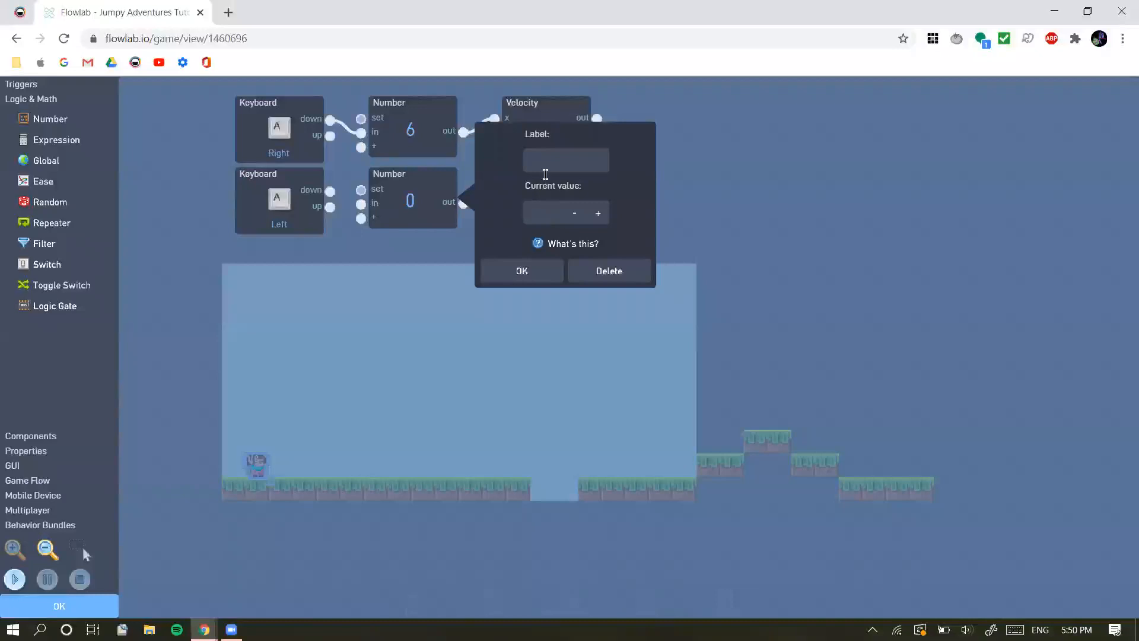
{"action": "left_click", "coordinate": [542, 214]}
{"action": "type", "text": "-6"}
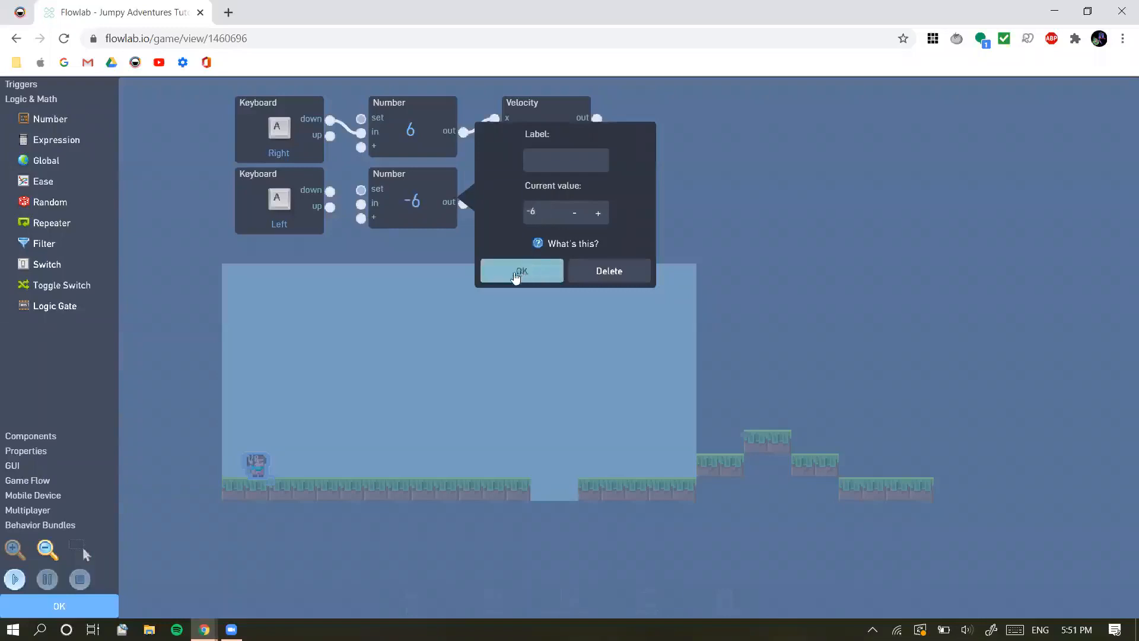
{"action": "left_click", "coordinate": [515, 275]}
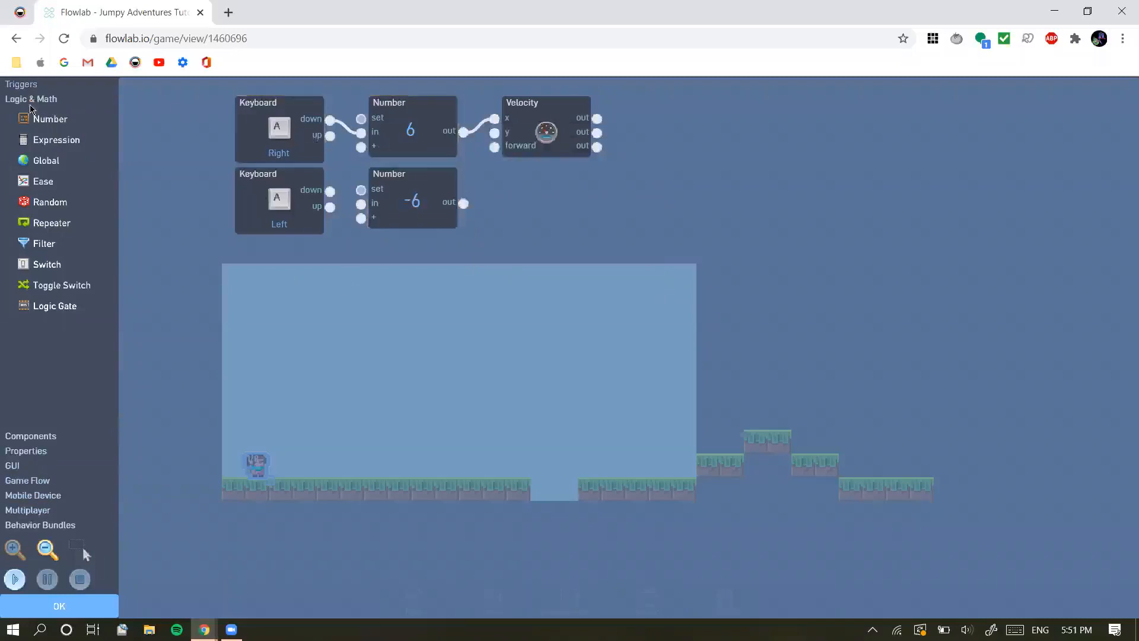
Move the Velocity block down so it sits midway between the two Number blocks' rows
{"action": "left_click", "coordinate": [414, 218]}
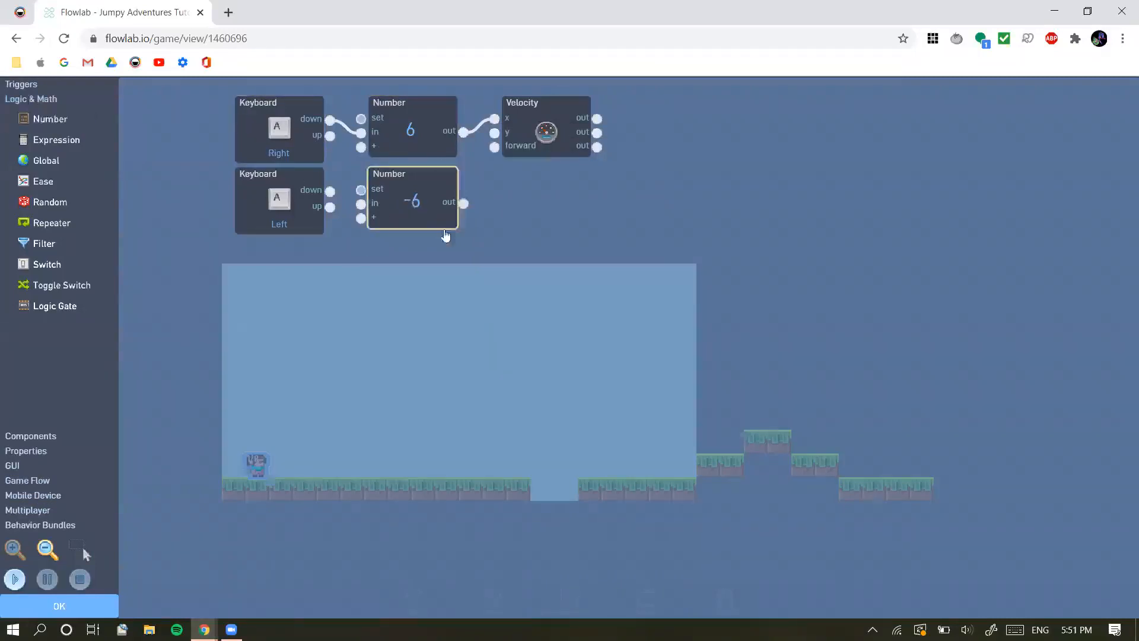
{"action": "left_click", "coordinate": [374, 275]}
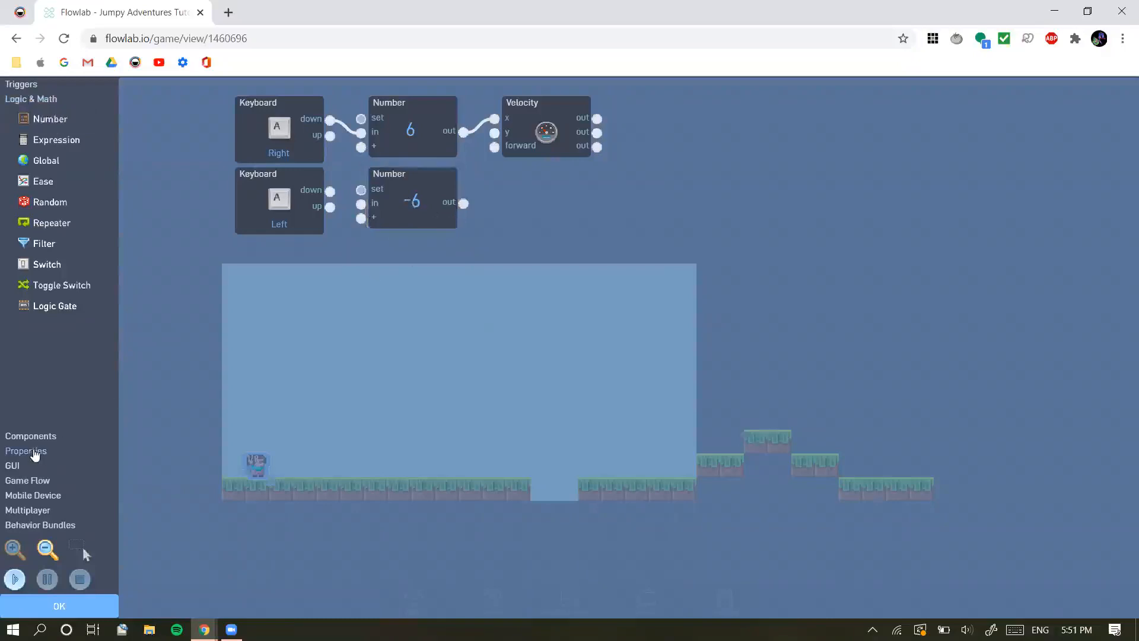
{"action": "left_click", "coordinate": [34, 455]}
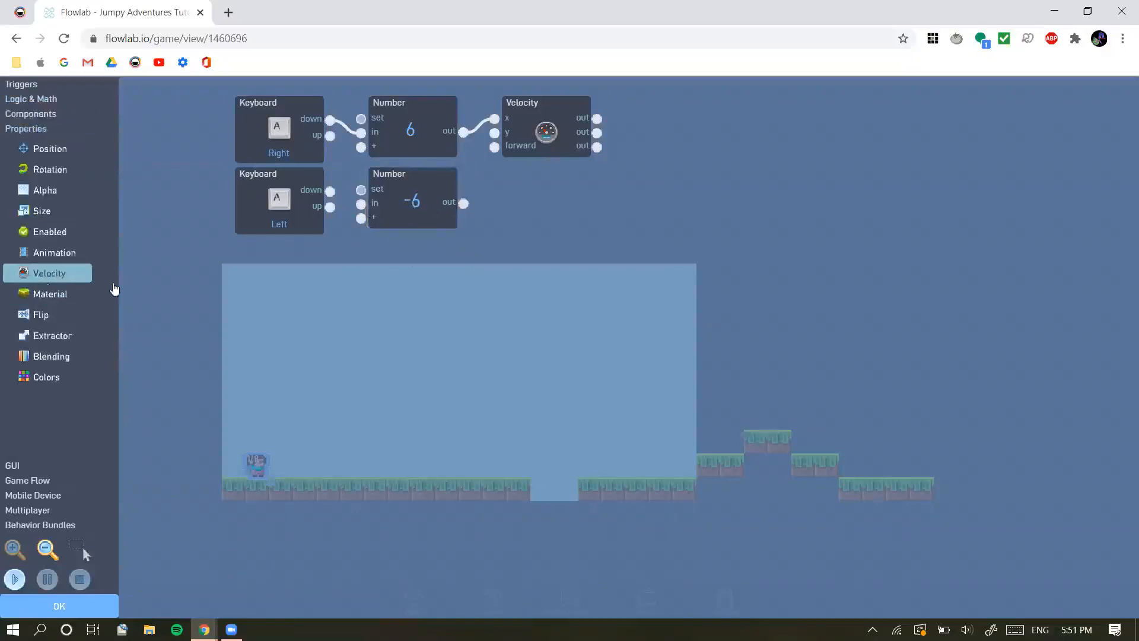
{"action": "left_click_drag", "start_coordinate": [544, 133], "coordinate": [575, 172]}
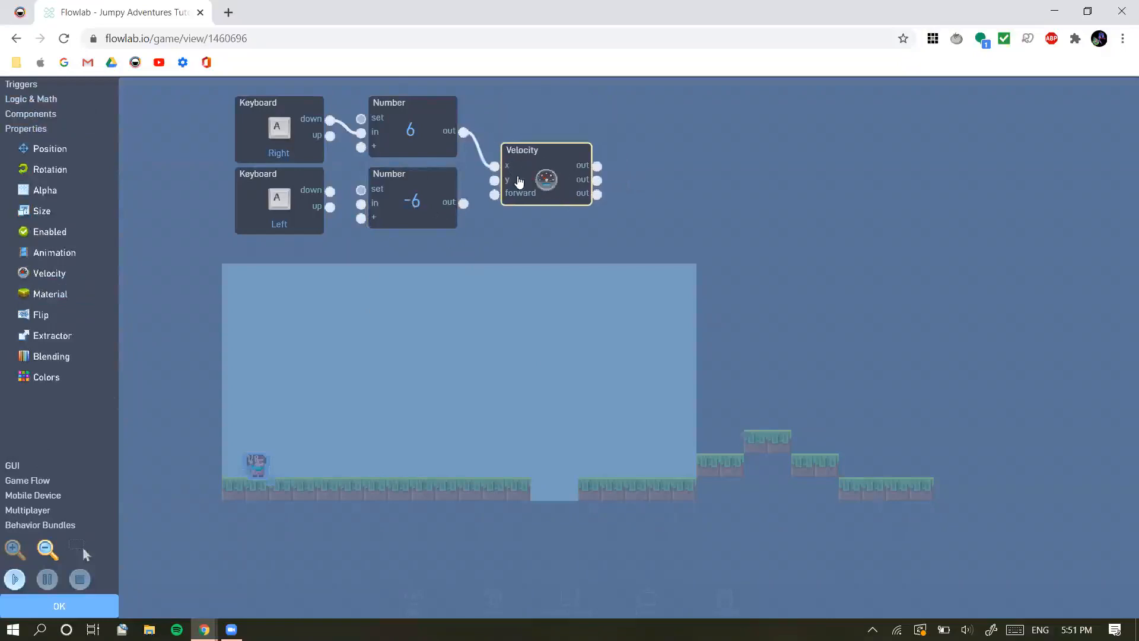
Connect the Left Keyboard's down output to the -6 Number's in, and that Number's out to Velocity's x
{"action": "left_click", "coordinate": [403, 203]}
{"action": "left_click", "coordinate": [327, 194]}
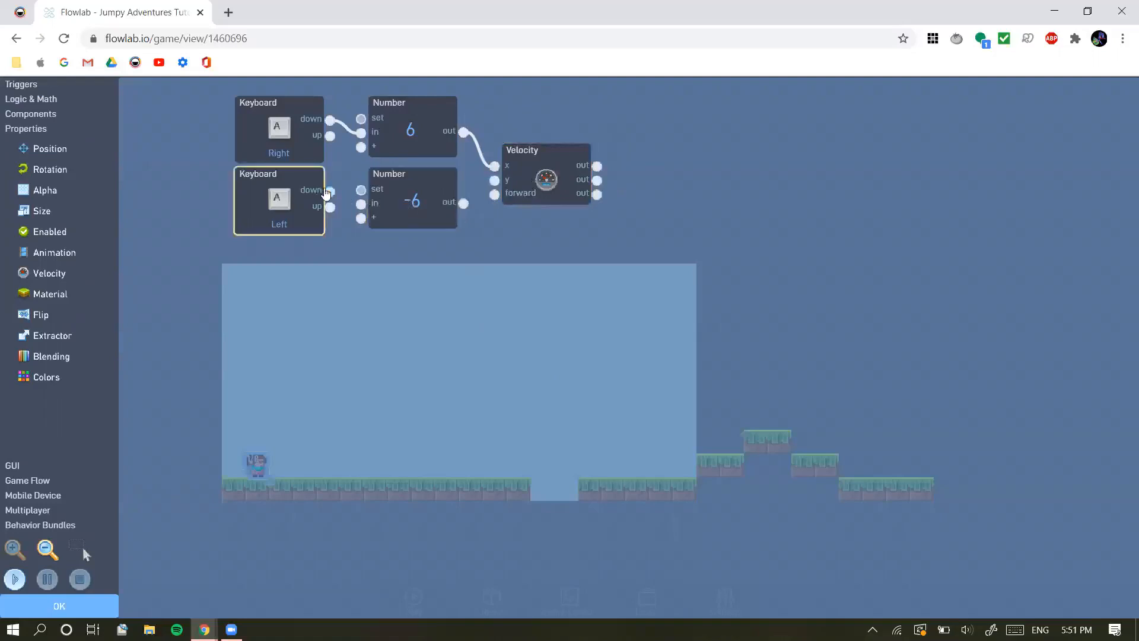
{"action": "left_click_drag", "start_coordinate": [329, 193], "coordinate": [360, 204]}
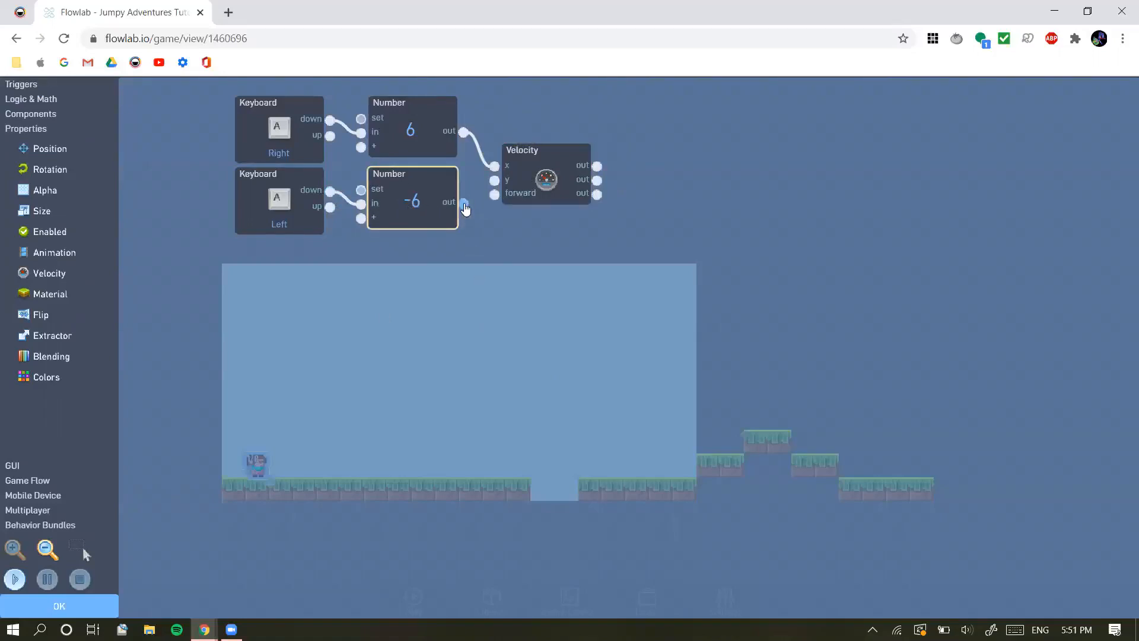
{"action": "left_click_drag", "start_coordinate": [463, 203], "coordinate": [494, 166]}
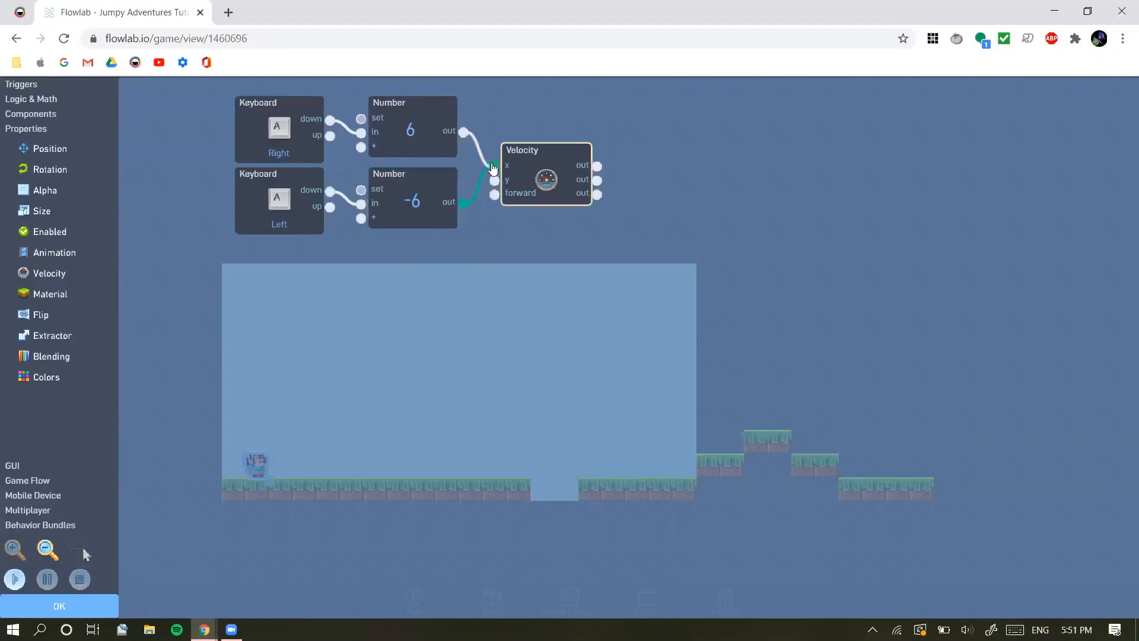
{"action": "left_click", "coordinate": [519, 304]}
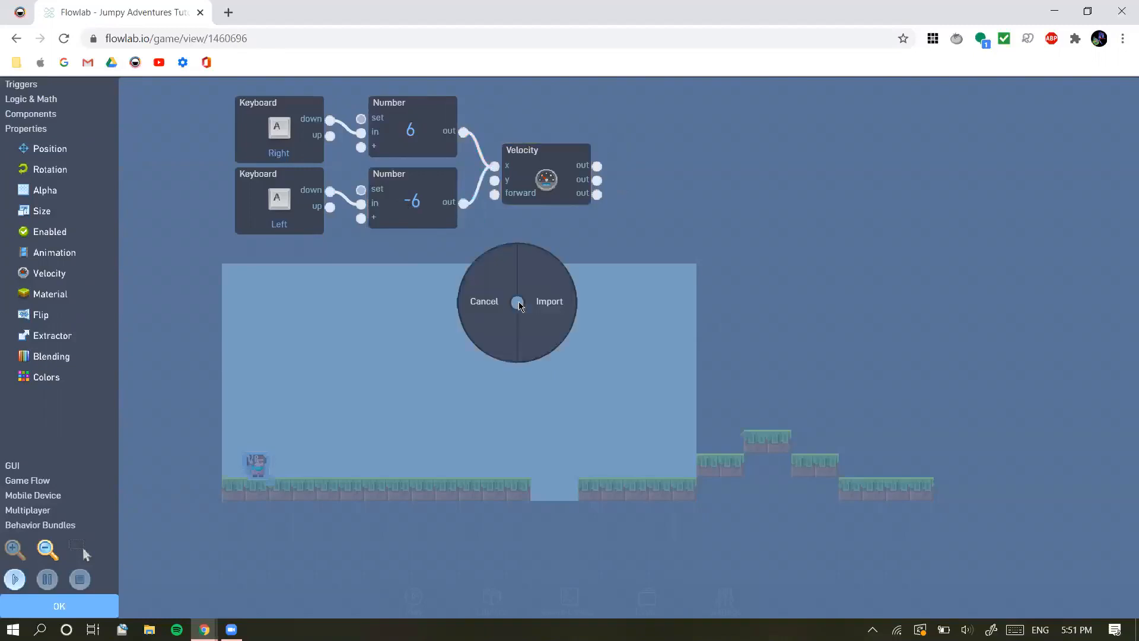
{"action": "left_click", "coordinate": [484, 302]}
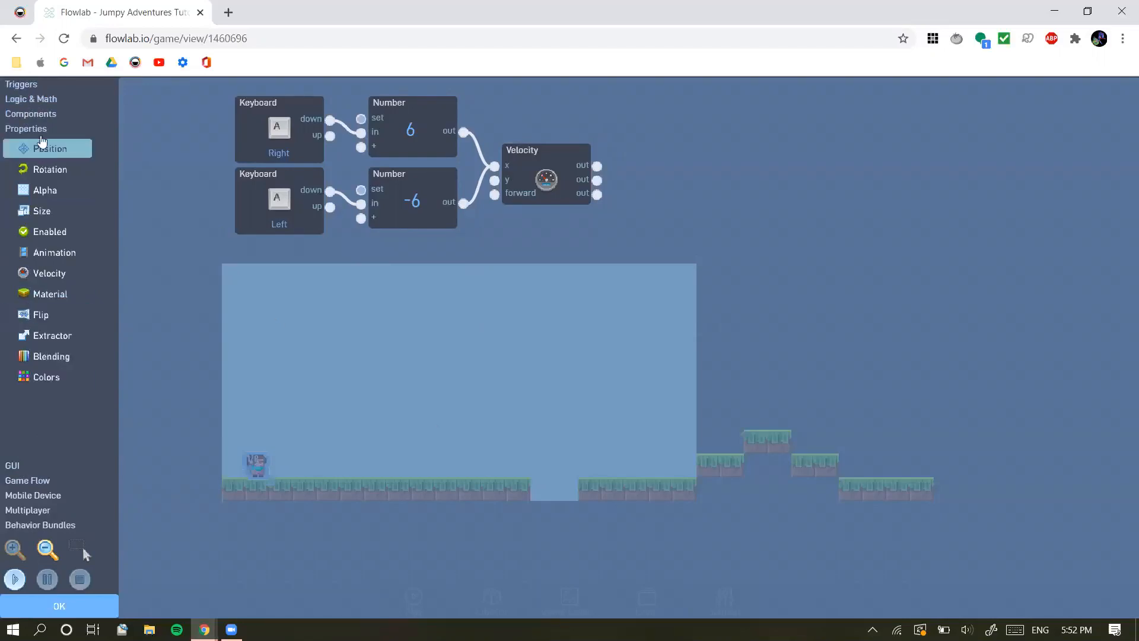
Add a third Keyboard trigger below the Left one and assign the Up arrow key without Repeating
{"action": "left_click", "coordinate": [27, 85]}
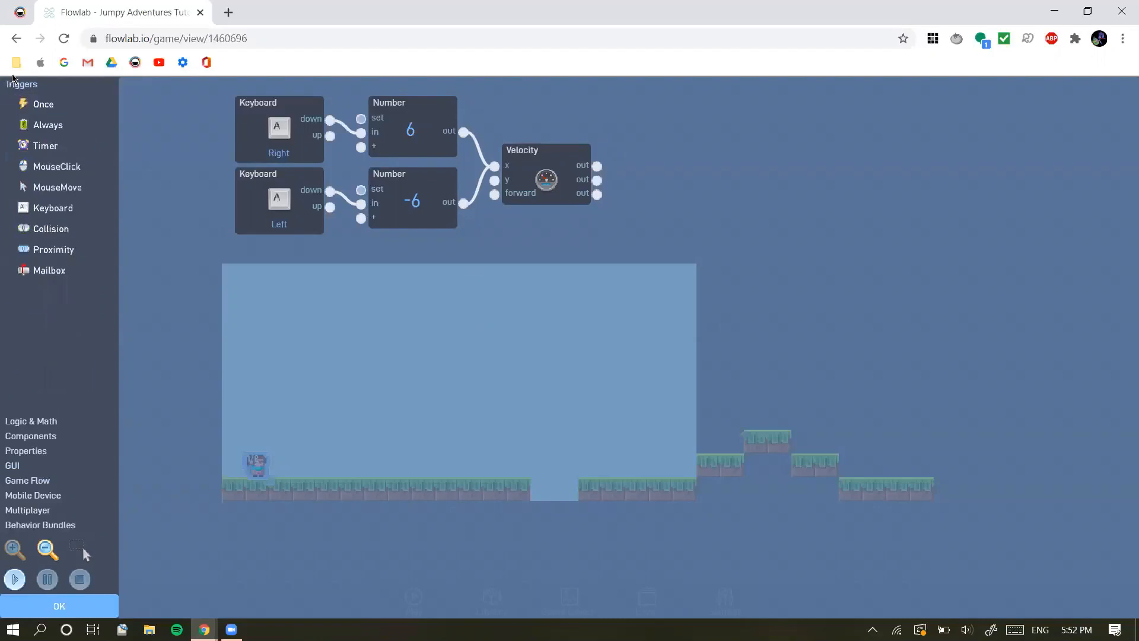
{"action": "left_click", "coordinate": [51, 209]}
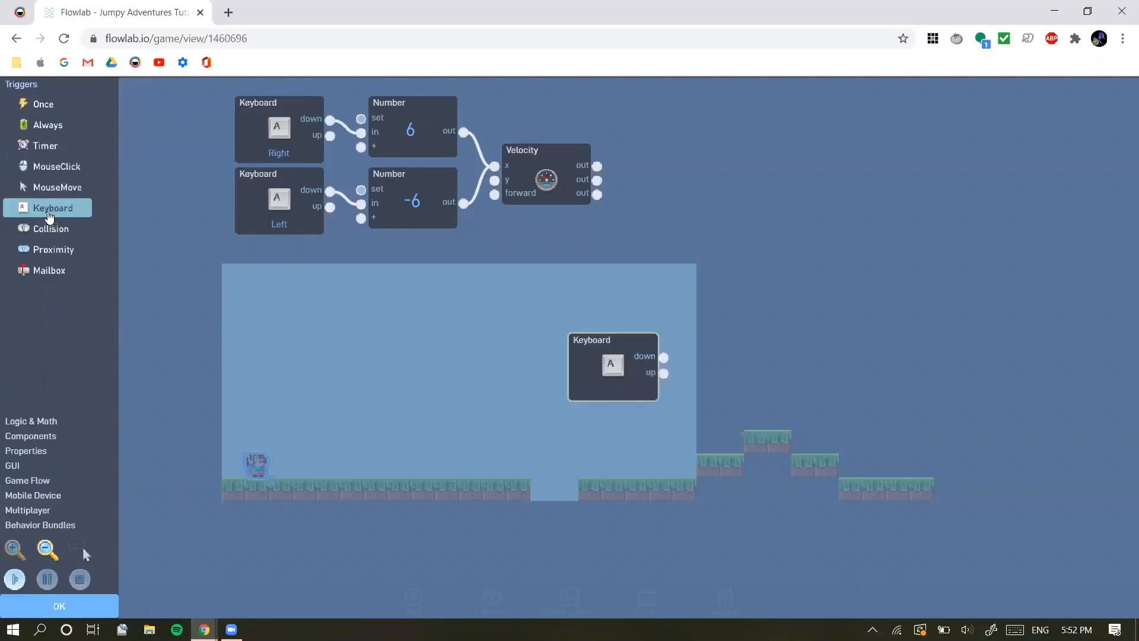
{"action": "left_click_drag", "start_coordinate": [611, 365], "coordinate": [277, 295]}
{"action": "left_click", "coordinate": [276, 295]}
{"action": "left_click", "coordinate": [411, 253]}
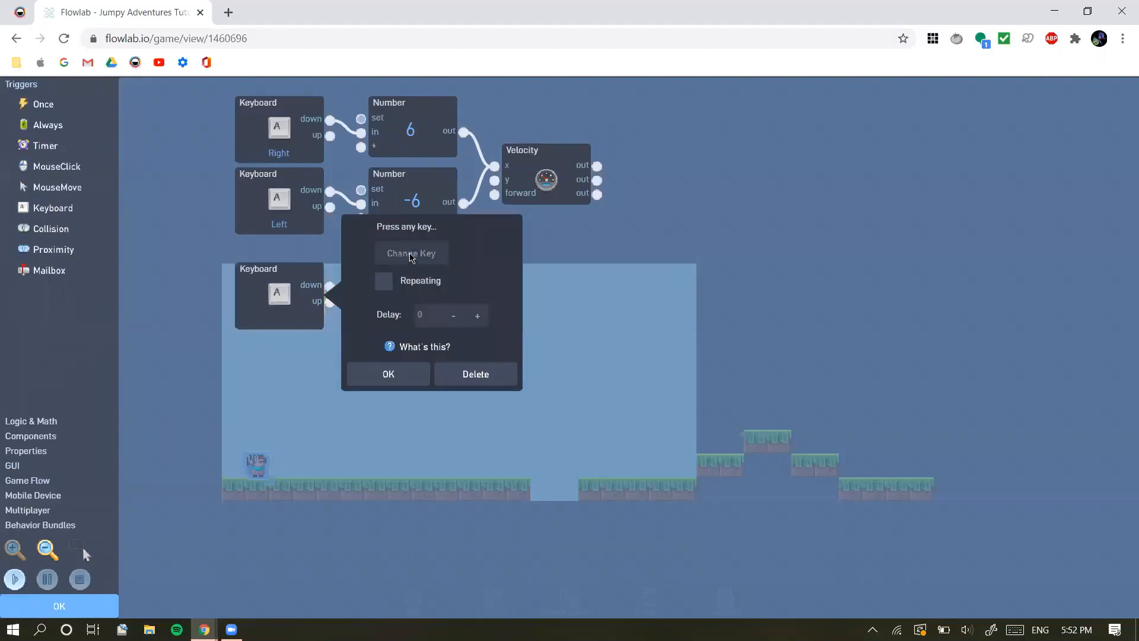
{"action": "key", "text": "Up"}
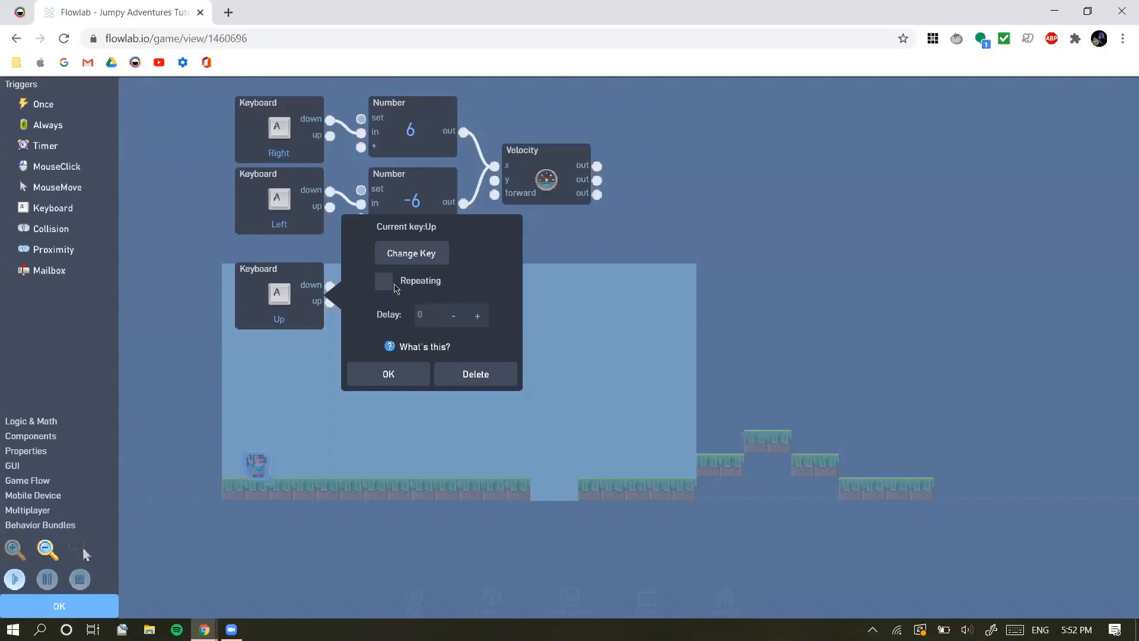
{"action": "left_click", "coordinate": [407, 375]}
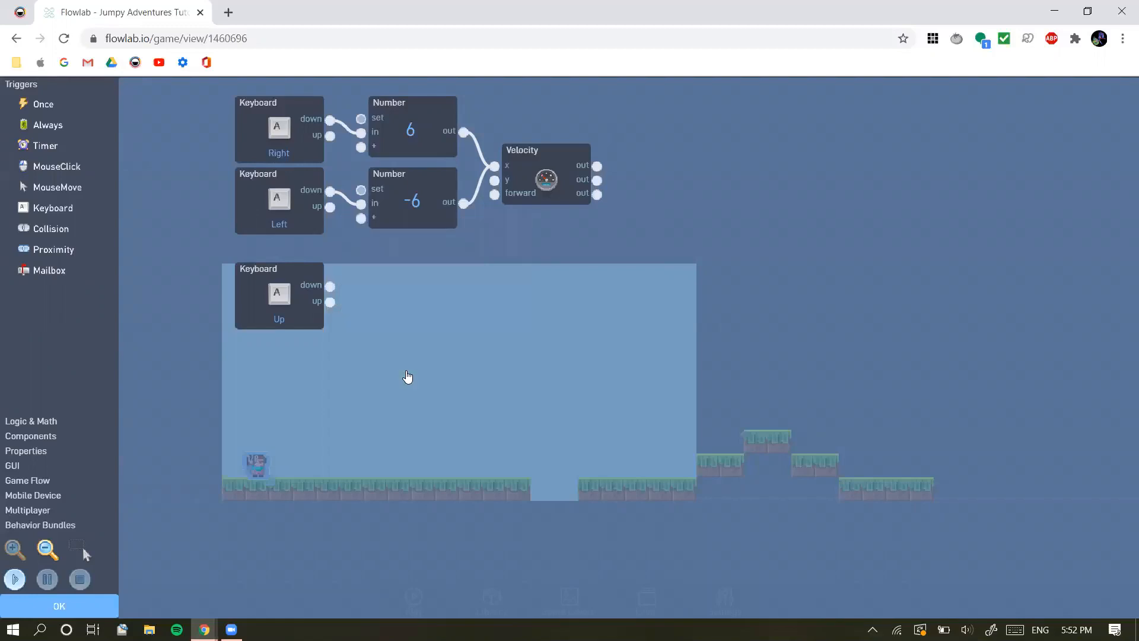
Enable Repeating on the Left Keyboard trigger, then show the available Logic & Math blocks
{"action": "left_click", "coordinate": [309, 215]}
{"action": "left_click", "coordinate": [383, 187]}
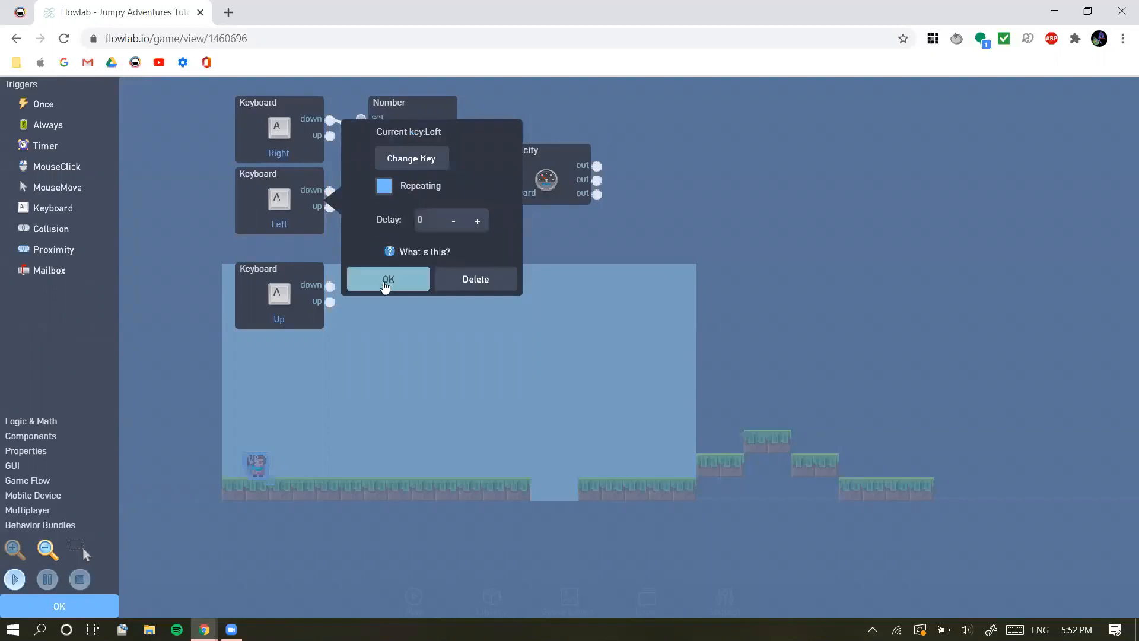
{"action": "left_click", "coordinate": [386, 283]}
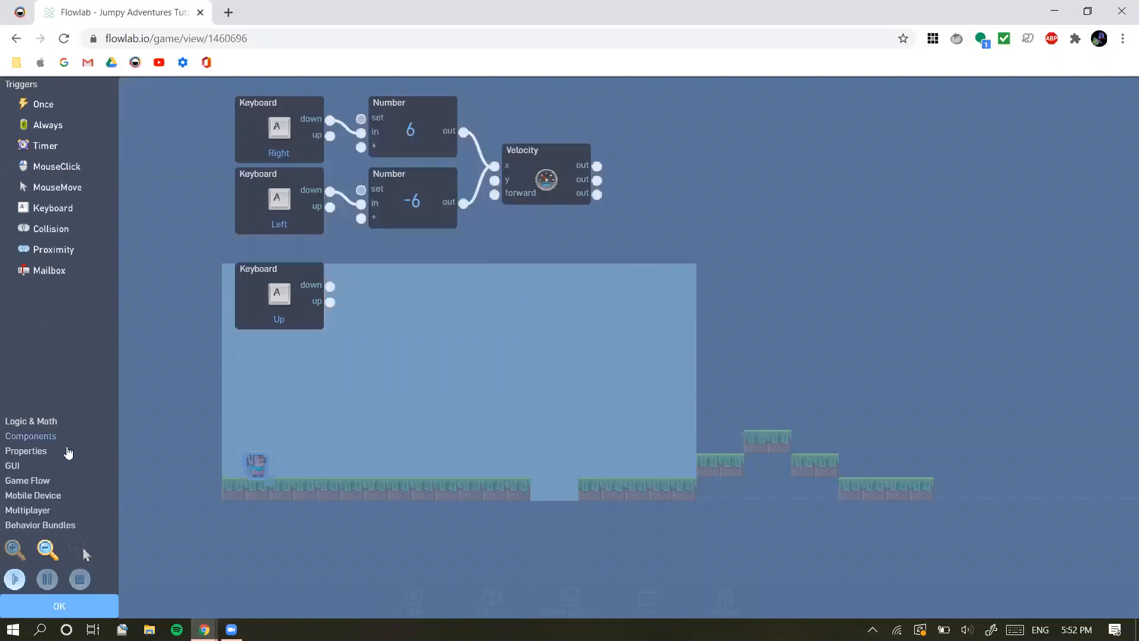
{"action": "left_click", "coordinate": [42, 421]}
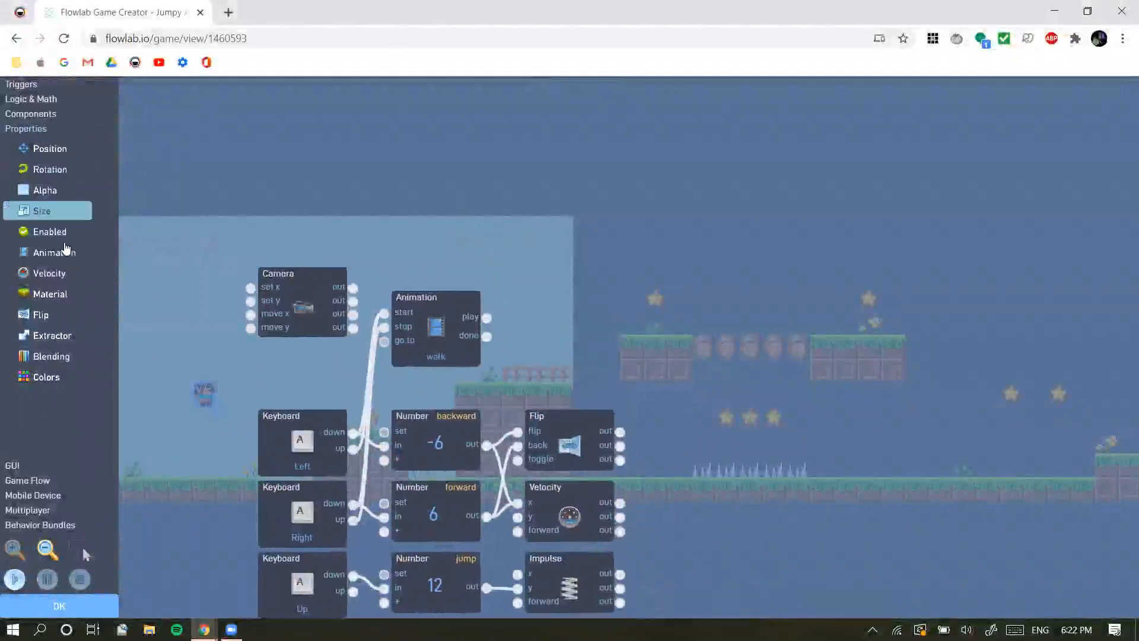
{"action": "left_click_drag", "start_coordinate": [66, 249], "coordinate": [612, 315]}
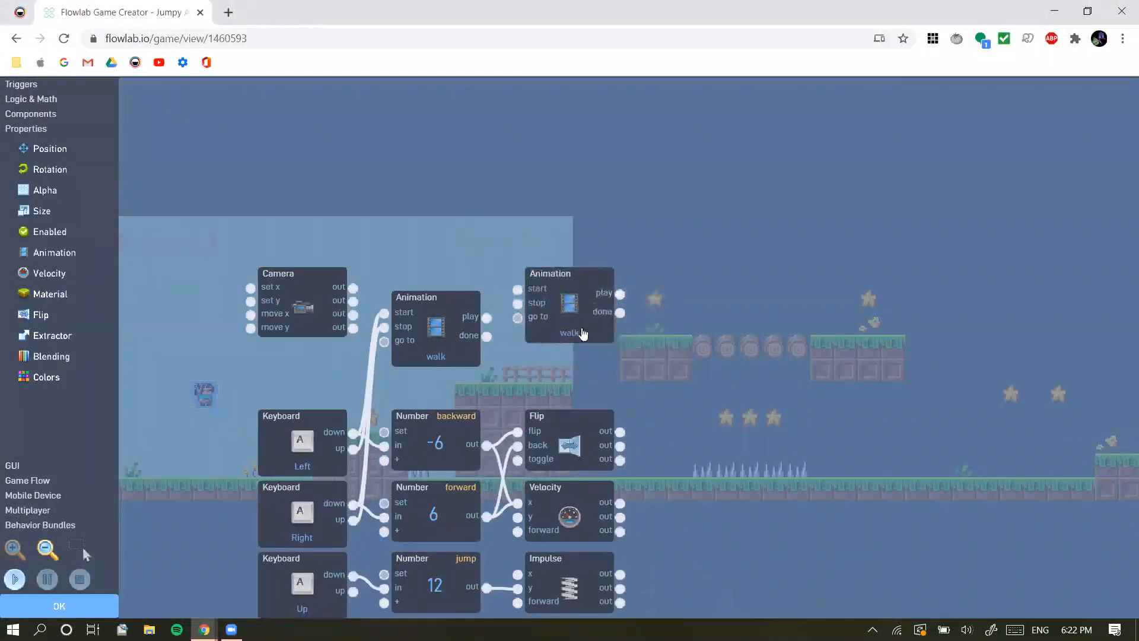
{"action": "left_click", "coordinate": [569, 313]}
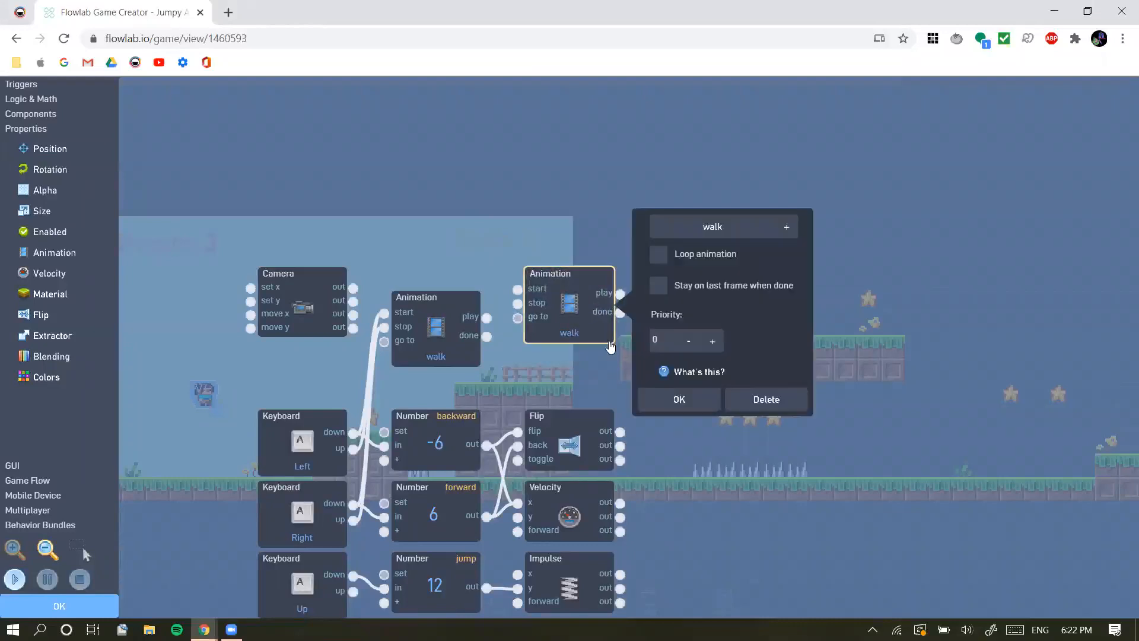
{"action": "left_click", "coordinate": [753, 400]}
Move the existing walk Animation block so it sits above the Flip block, keeping its connections
{"action": "left_click_drag", "start_coordinate": [436, 341], "coordinate": [528, 317]}
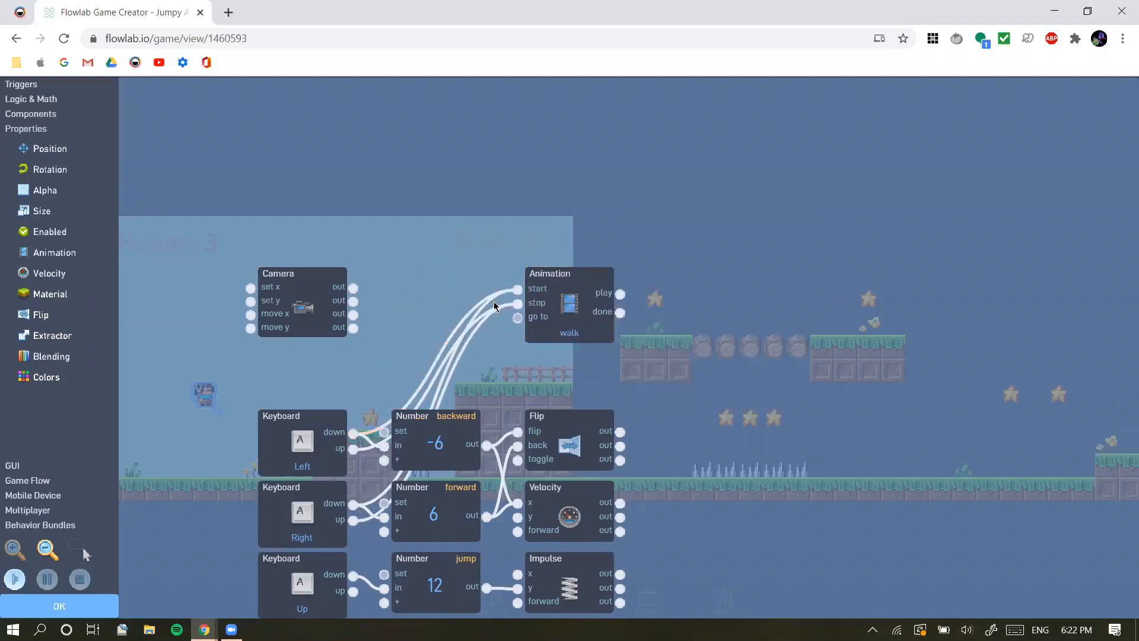
{"action": "left_click_drag", "start_coordinate": [548, 343], "coordinate": [588, 348]}
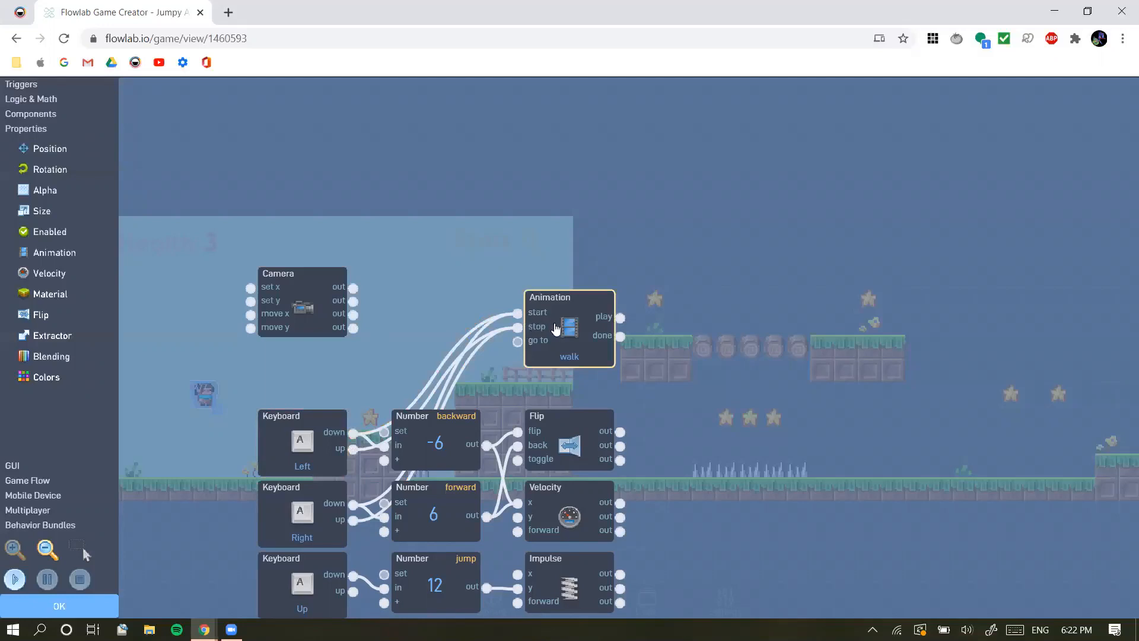
{"action": "mouse_move", "coordinate": [536, 332]}
{"action": "left_mouse_down"}
{"action": "mouse_move", "coordinate": [515, 337]}
{"action": "mouse_move", "coordinate": [536, 332]}
{"action": "left_mouse_up"}
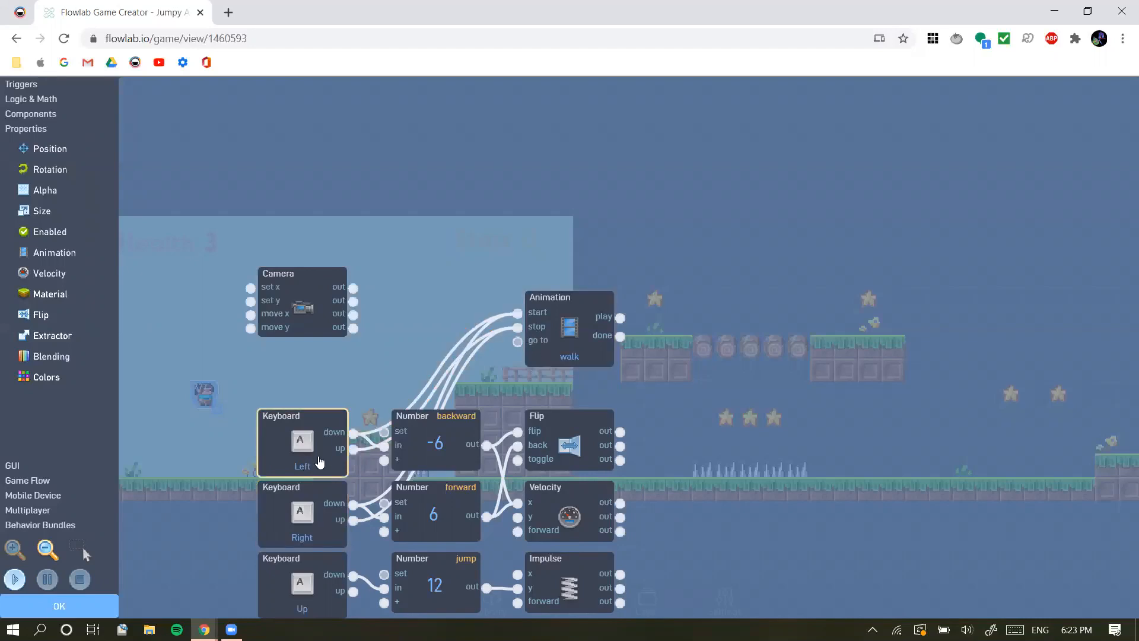
Connect the Left Keyboard's up output to the walk Animation's stop input, and move the Animation block directly above the backward Number block
{"action": "left_click_drag", "start_coordinate": [354, 450], "coordinate": [514, 331]}
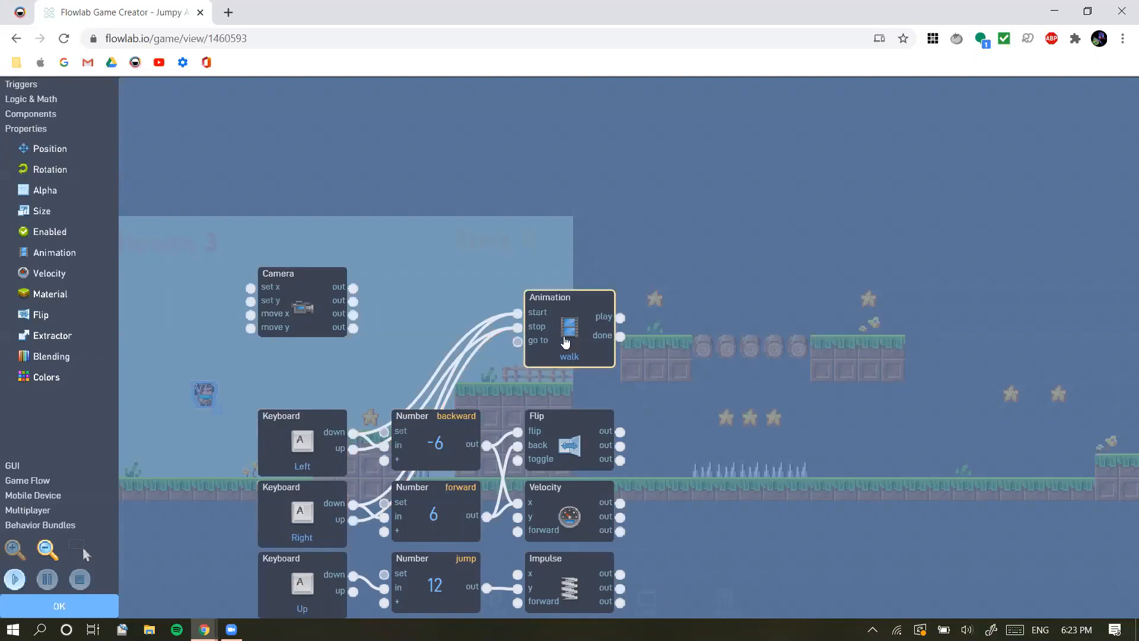
{"action": "left_click_drag", "start_coordinate": [570, 325], "coordinate": [442, 327]}
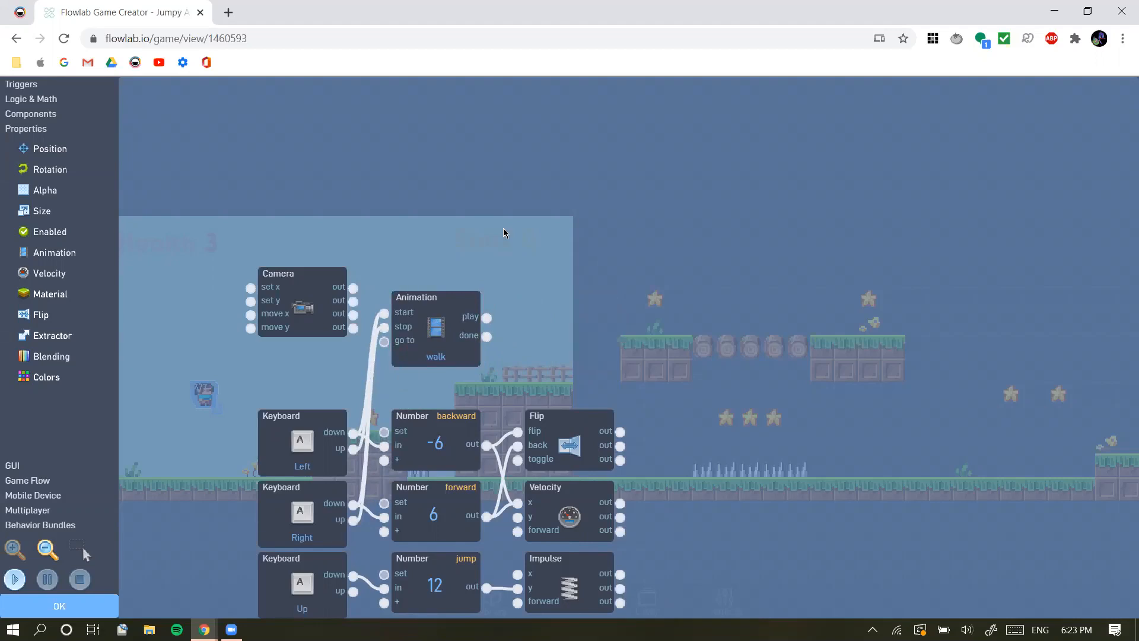
{"action": "left_click_drag", "start_coordinate": [430, 321], "coordinate": [497, 343]}
{"action": "left_click_drag", "start_coordinate": [648, 357], "coordinate": [662, 348]}
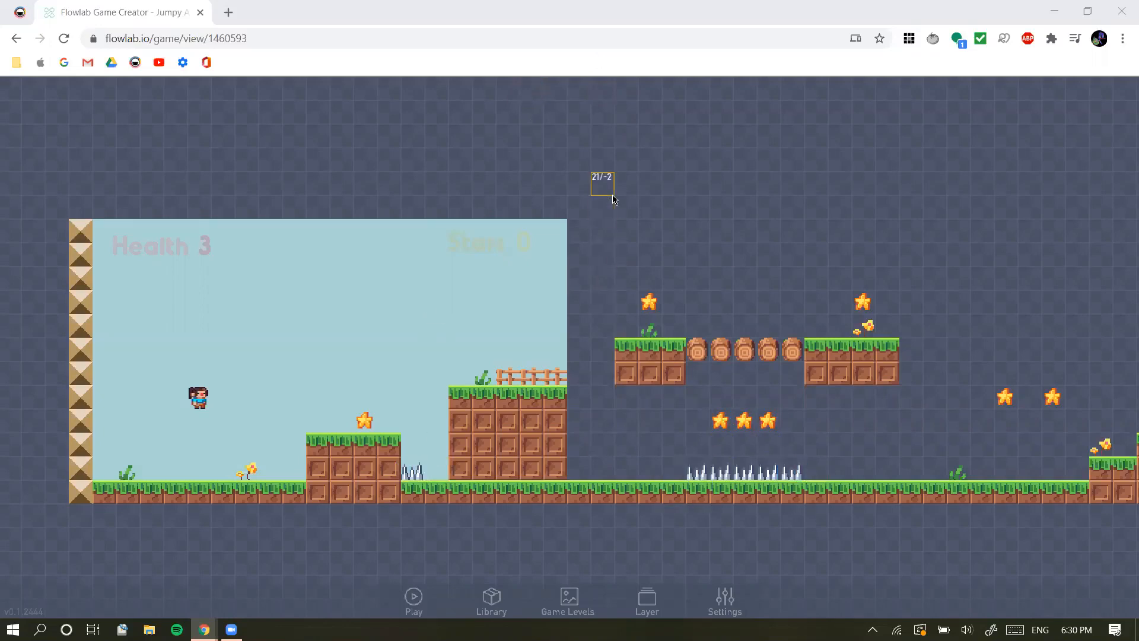
Create a new object at empty grid cell 22/-1 above the platforms and set its type to Spikes
{"action": "left_click", "coordinate": [620, 219]}
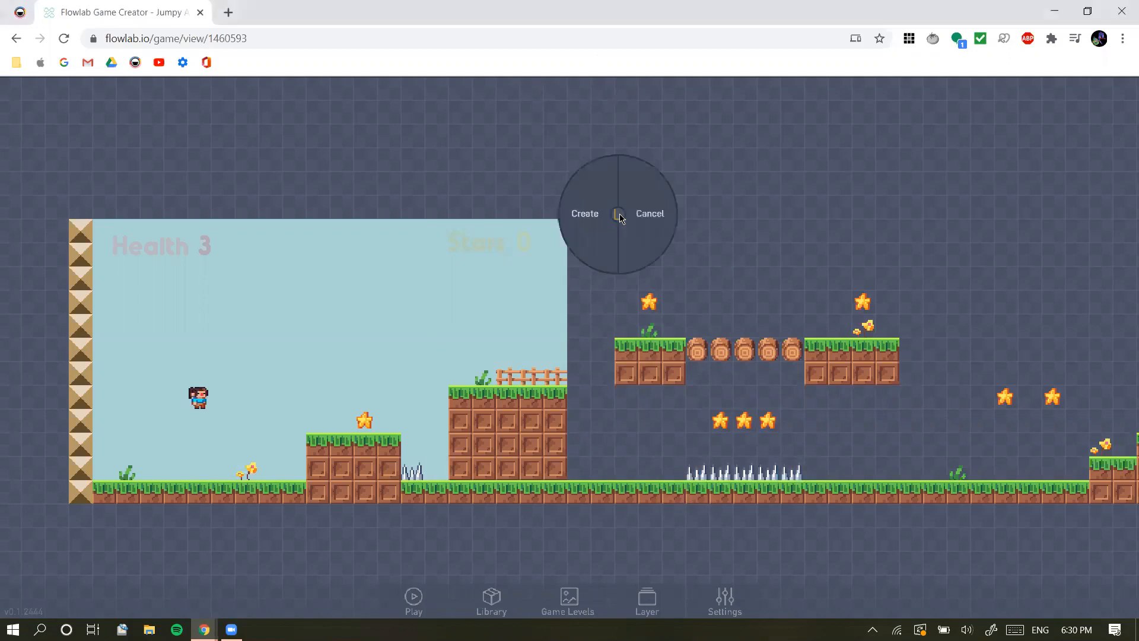
{"action": "left_click", "coordinate": [586, 214]}
{"action": "left_click_drag", "start_coordinate": [568, 372], "coordinate": [489, 378]}
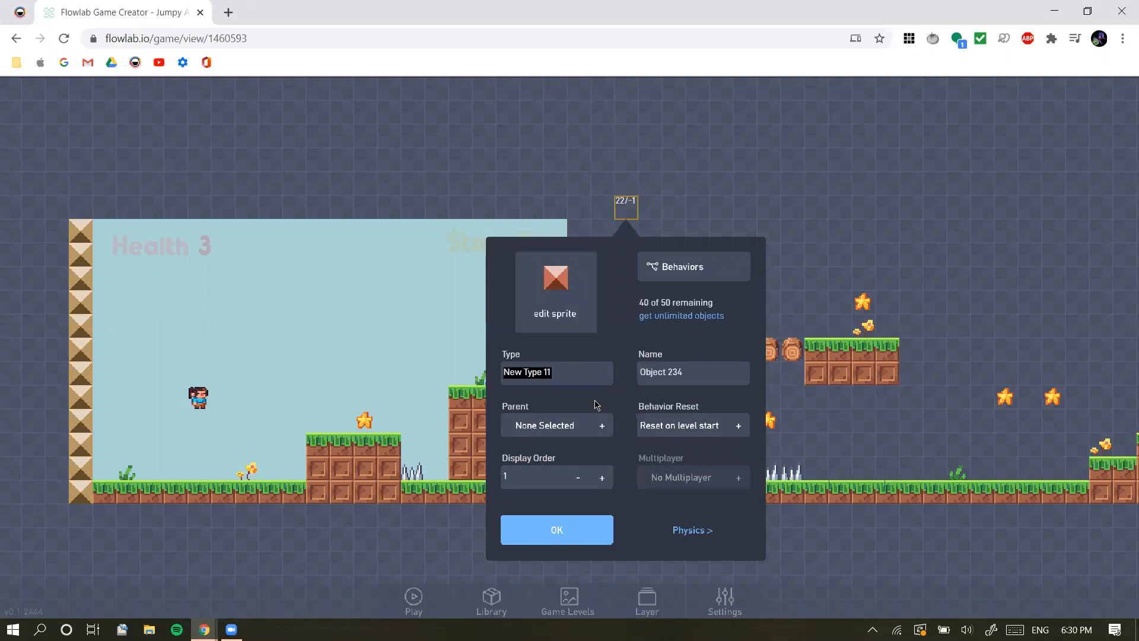
{"action": "type", "text": "S"}
Give the Spikes object the grey spikes sprite from the pixel-objects category
{"action": "left_click", "coordinate": [552, 317]}
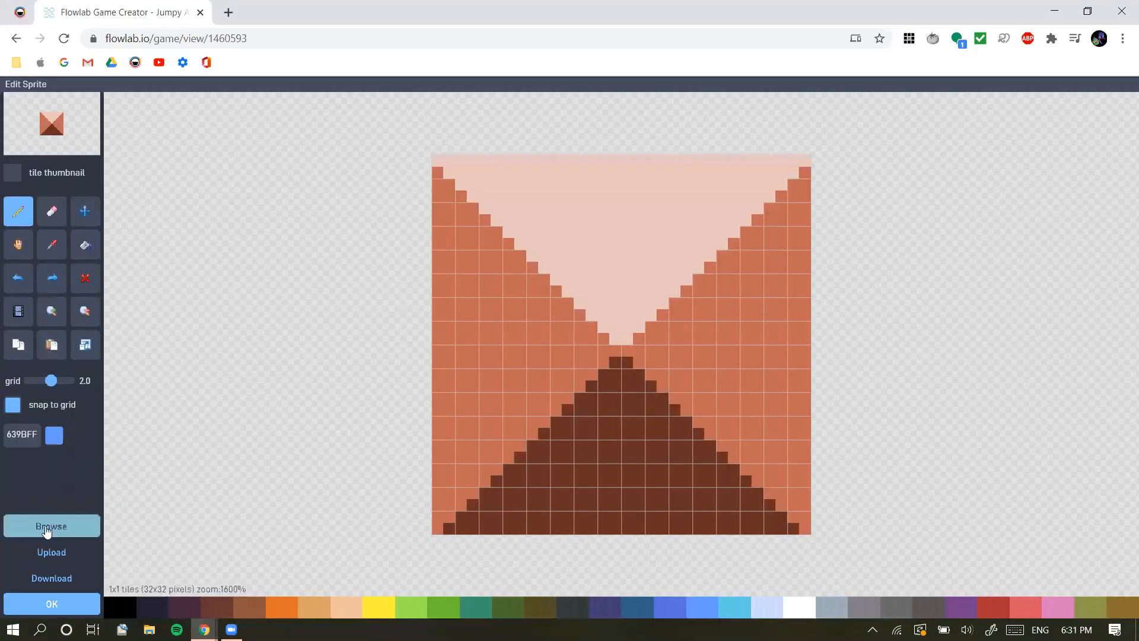
{"action": "left_click", "coordinate": [47, 530]}
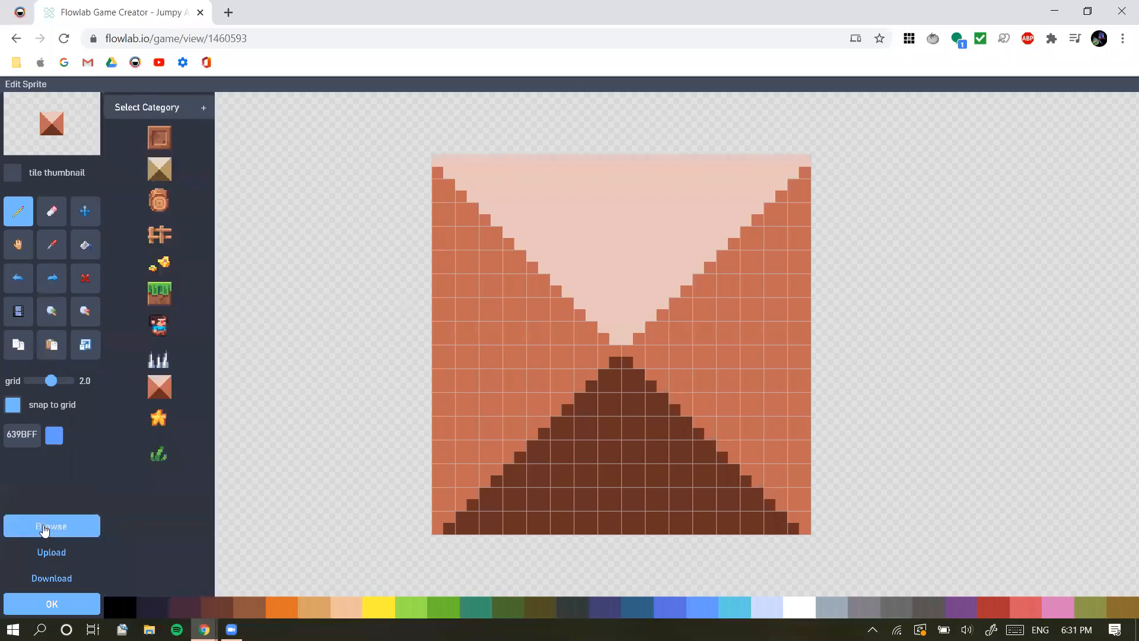
{"action": "left_click", "coordinate": [197, 110]}
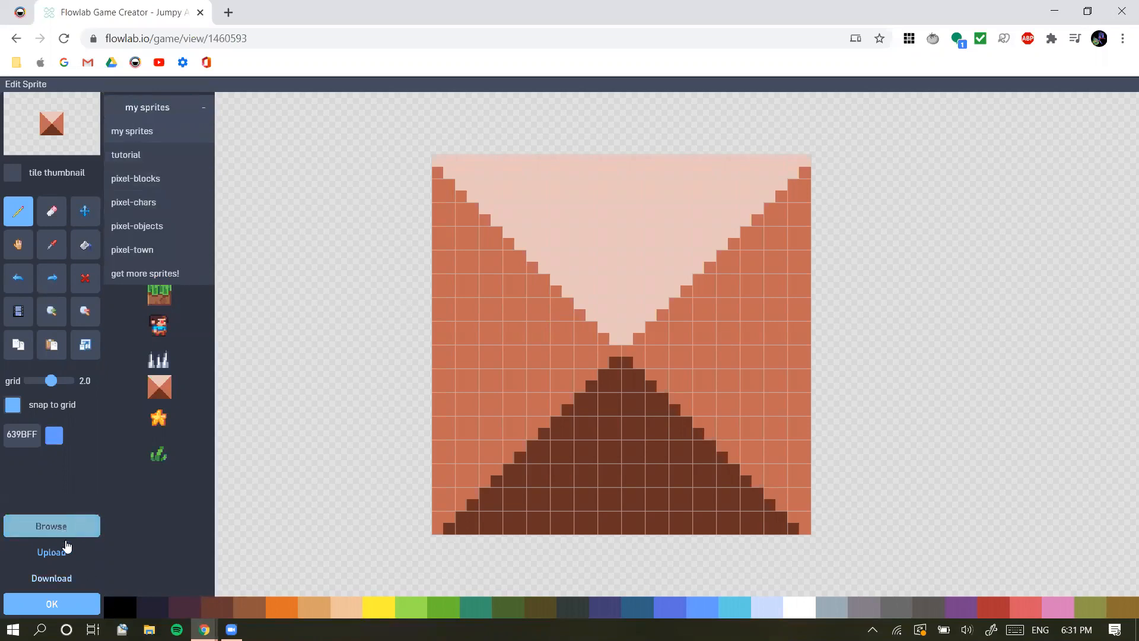
{"action": "left_click", "coordinate": [154, 228]}
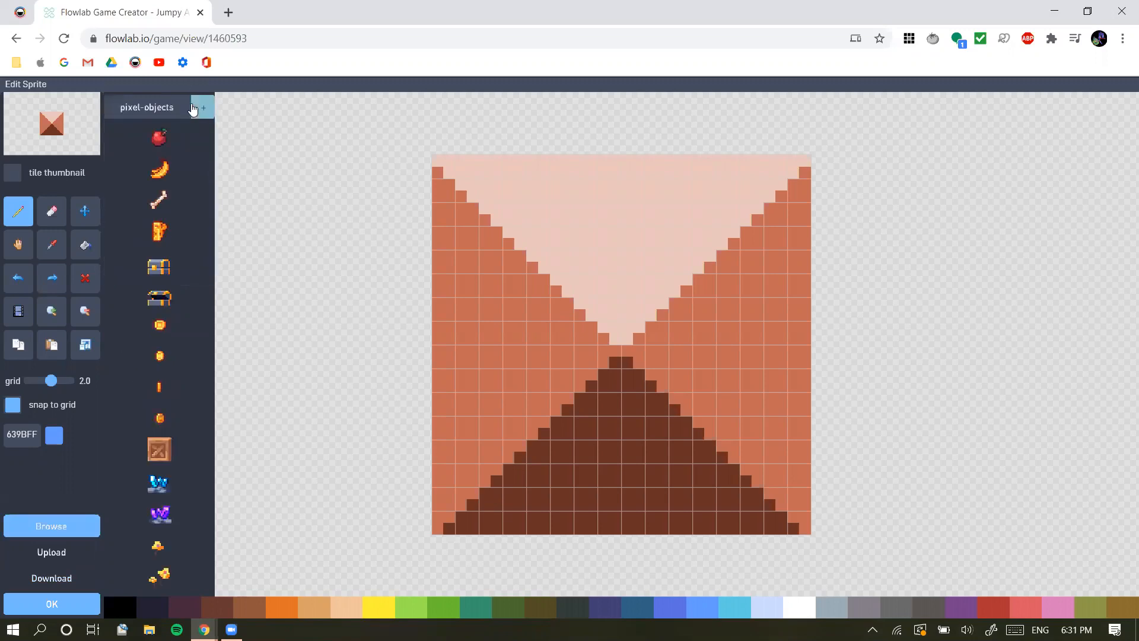
{"action": "scroll", "coordinate": [166, 326], "scroll_direction": "down", "scroll_amount": 4}
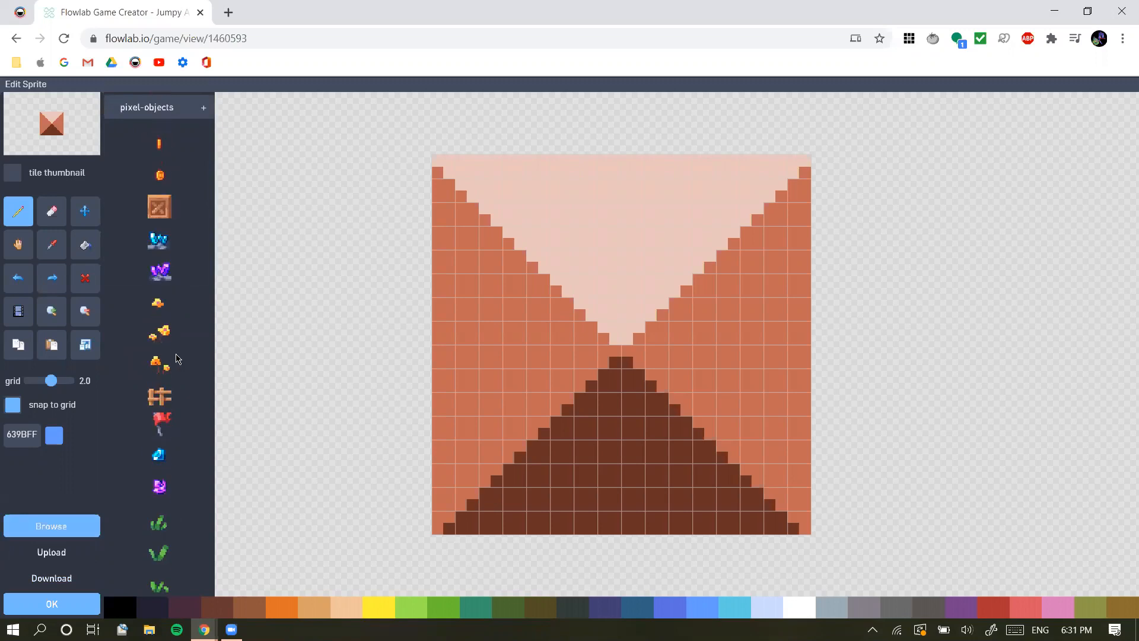
{"action": "scroll", "coordinate": [173, 386], "scroll_direction": "down", "scroll_amount": 4}
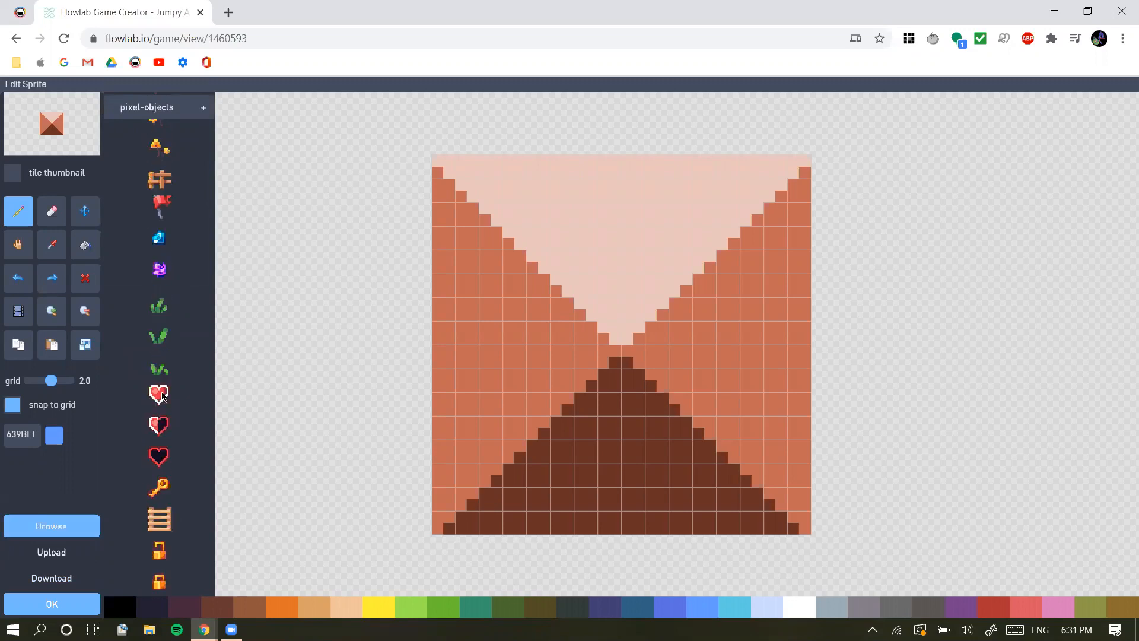
{"action": "scroll", "coordinate": [171, 379], "scroll_direction": "down", "scroll_amount": 3}
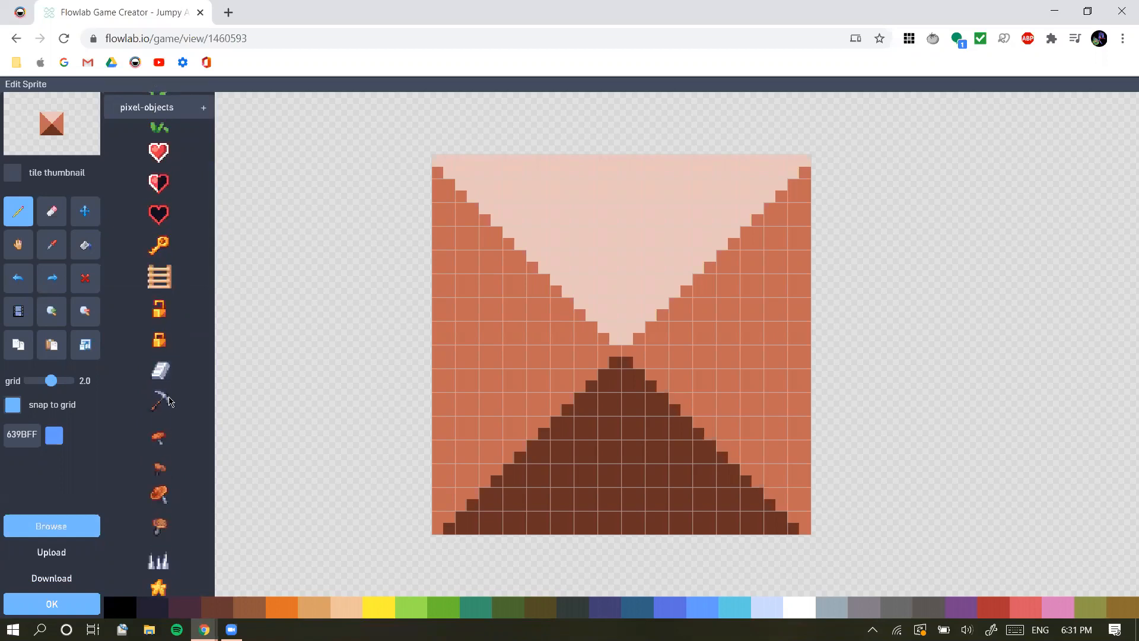
{"action": "scroll", "coordinate": [169, 401], "scroll_direction": "down", "scroll_amount": 2}
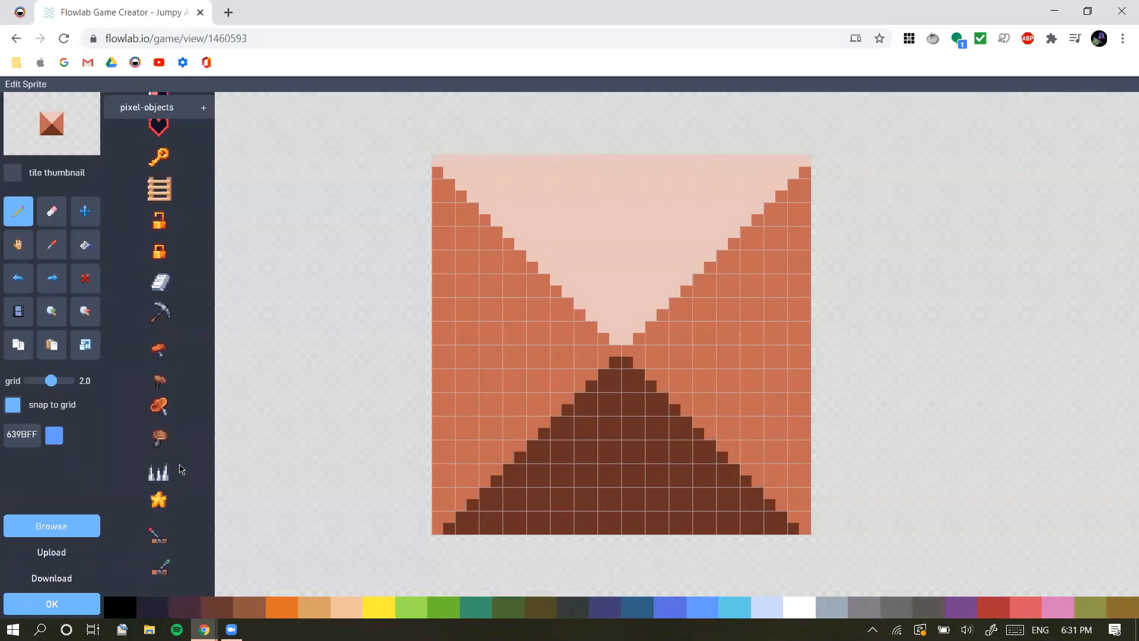
{"action": "left_click", "coordinate": [159, 473]}
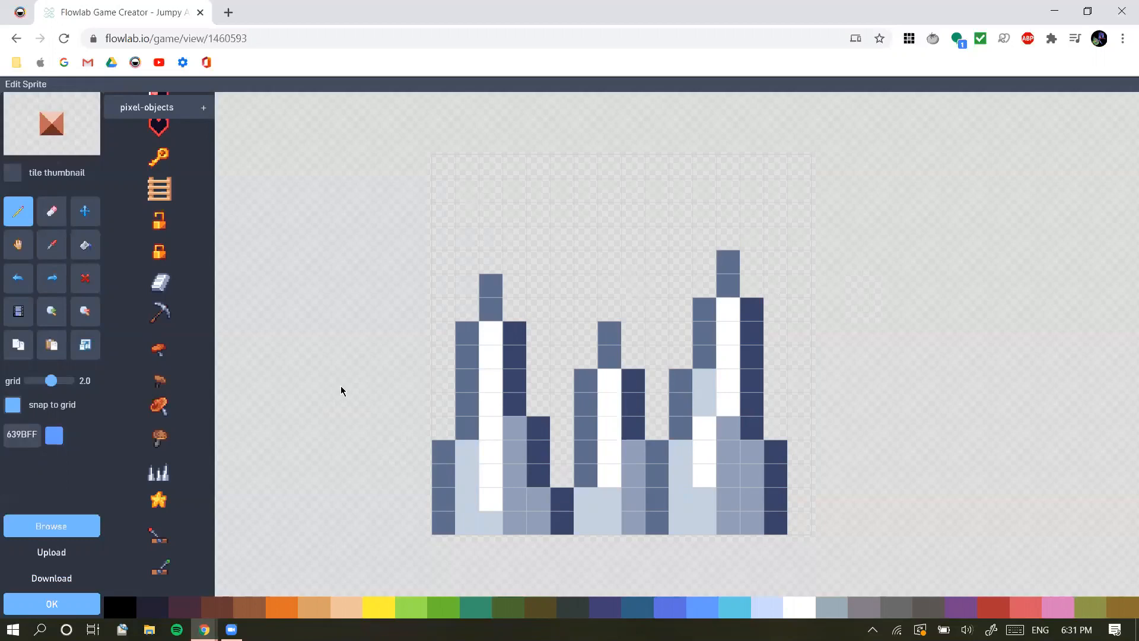
{"action": "left_click", "coordinate": [70, 603]}
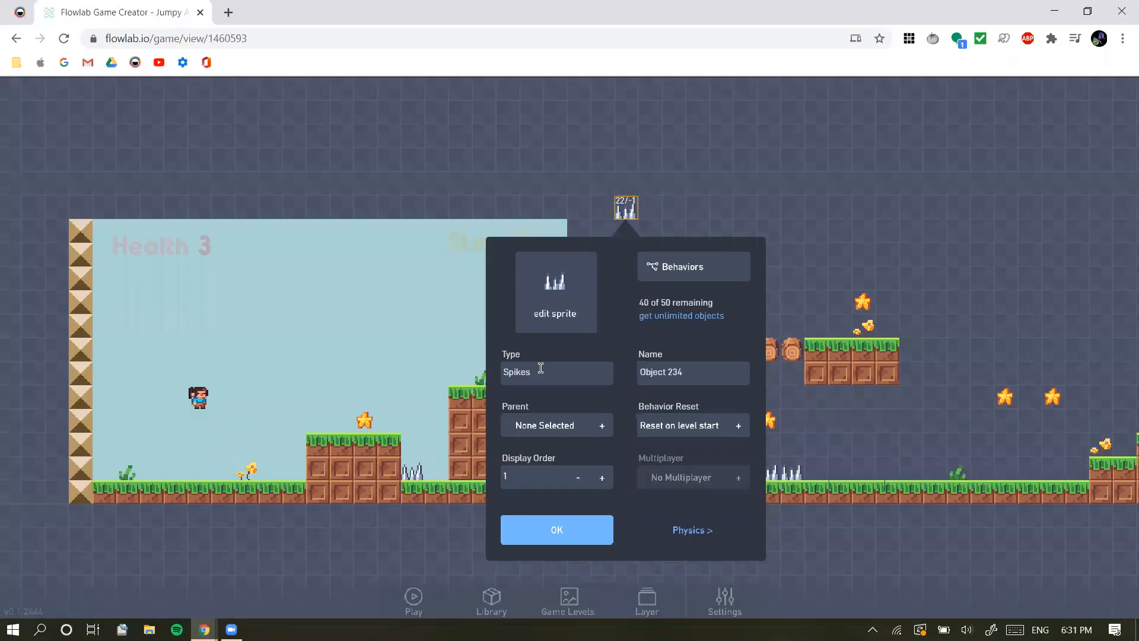
Review the new Spikes object's physics settings, confirm the object and delete it from the level
{"action": "left_click", "coordinate": [570, 378]}
{"action": "left_click", "coordinate": [696, 532]}
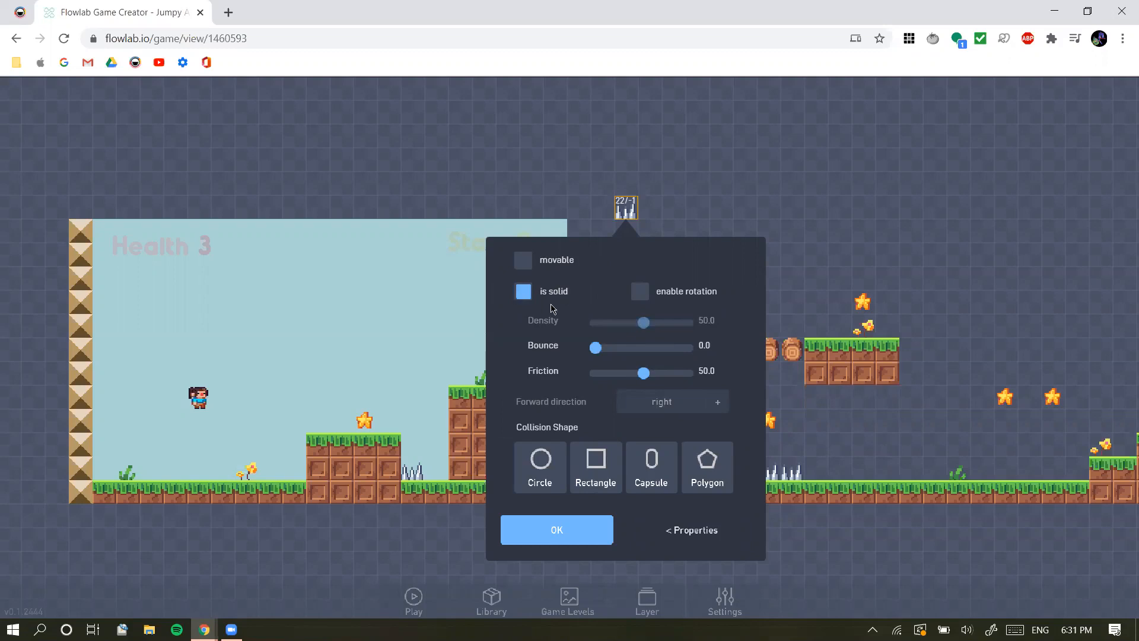
{"action": "left_click", "coordinate": [556, 530]}
{"action": "left_click", "coordinate": [623, 213]}
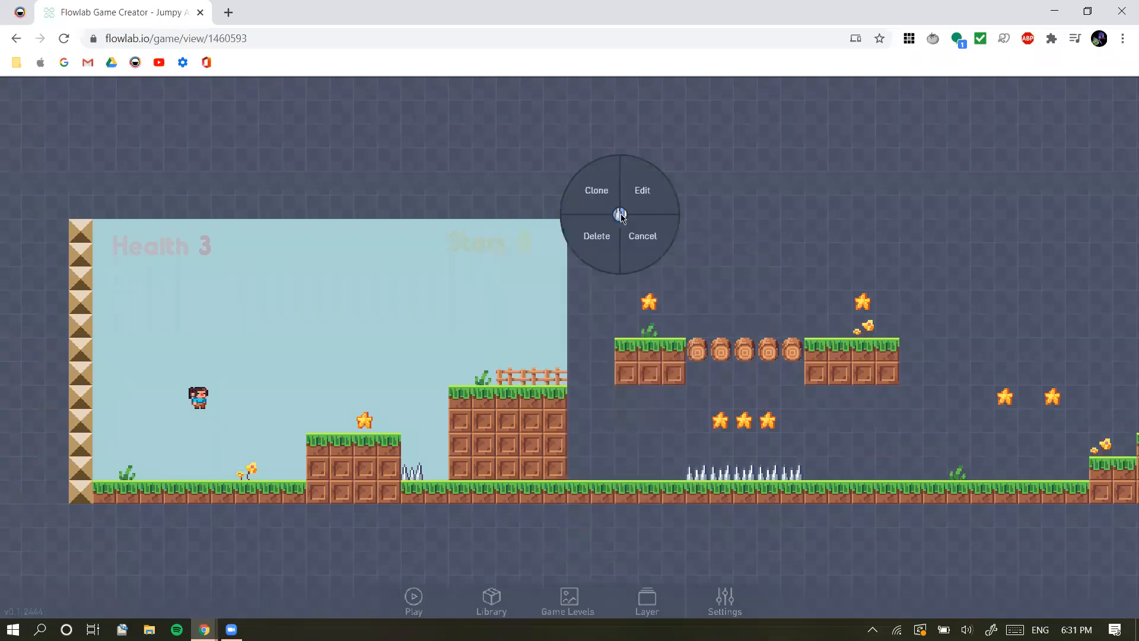
{"action": "left_click", "coordinate": [591, 235]}
Clone an existing spike from the long spike row into the pit beside the single spike, and finish cloning
{"action": "left_click", "coordinate": [699, 473]}
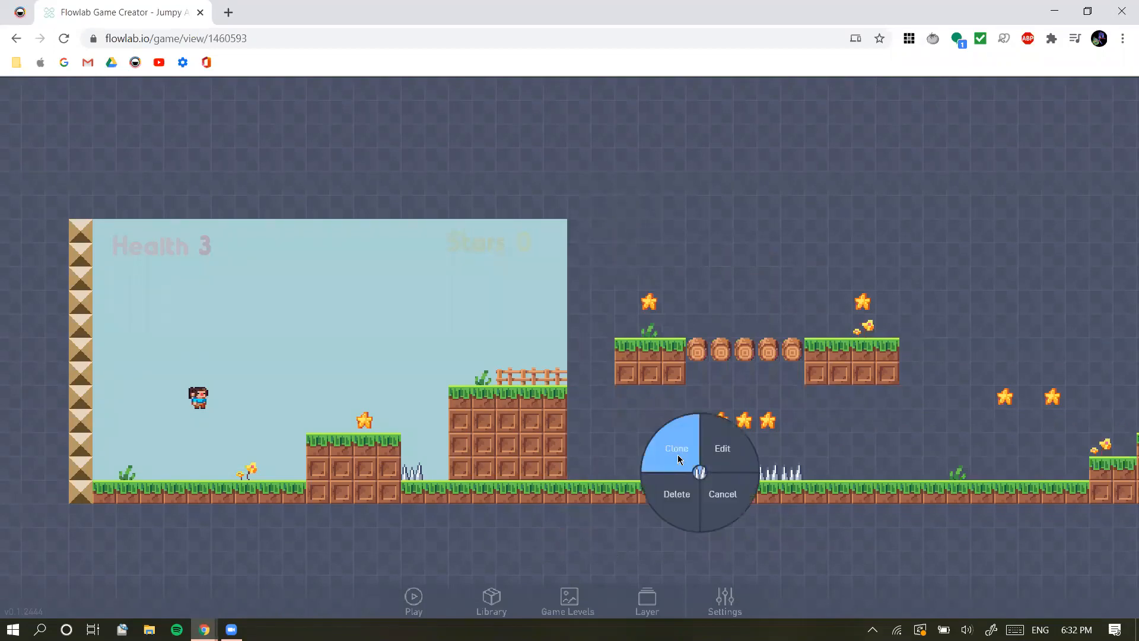
{"action": "left_click", "coordinate": [678, 454]}
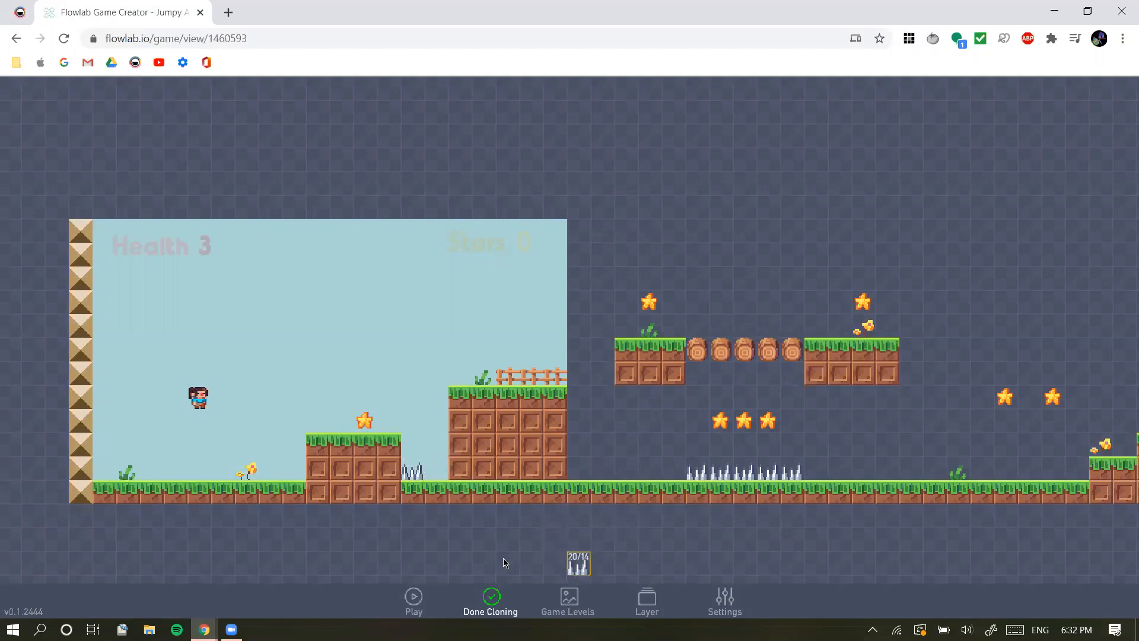
{"action": "left_click", "coordinate": [433, 475]}
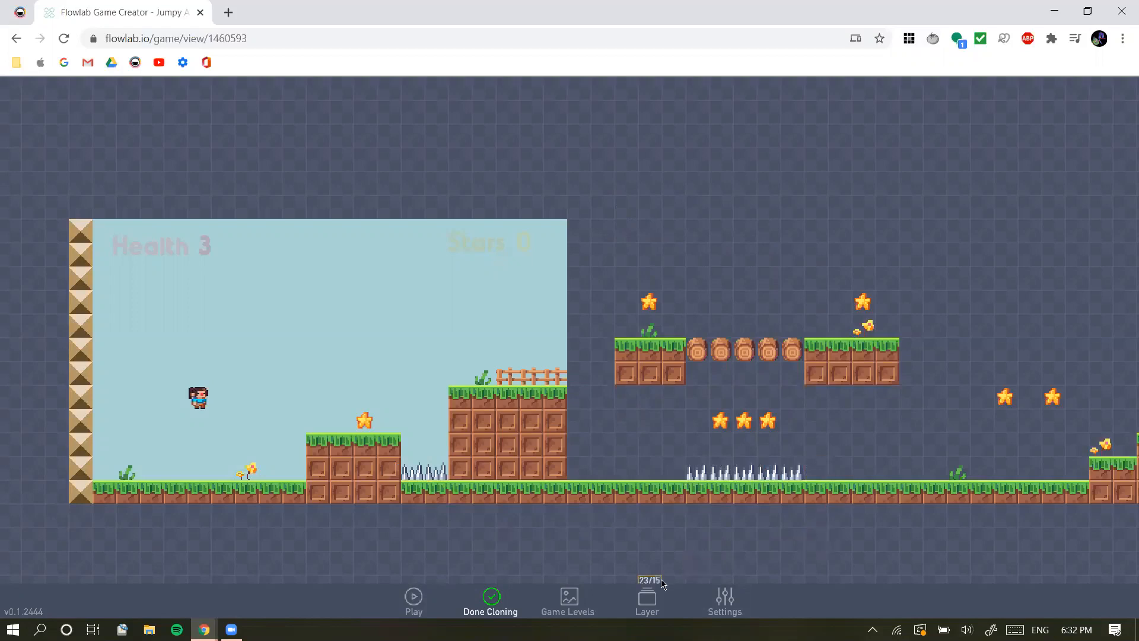
{"action": "left_click", "coordinate": [499, 602]}
{"action": "mouse_move", "coordinate": [725, 525]}
{"action": "left_mouse_down"}
{"action": "mouse_move", "coordinate": [615, 531]}
{"action": "mouse_move", "coordinate": [432, 489]}
{"action": "left_mouse_up"}
{"action": "left_click", "coordinate": [444, 437]}
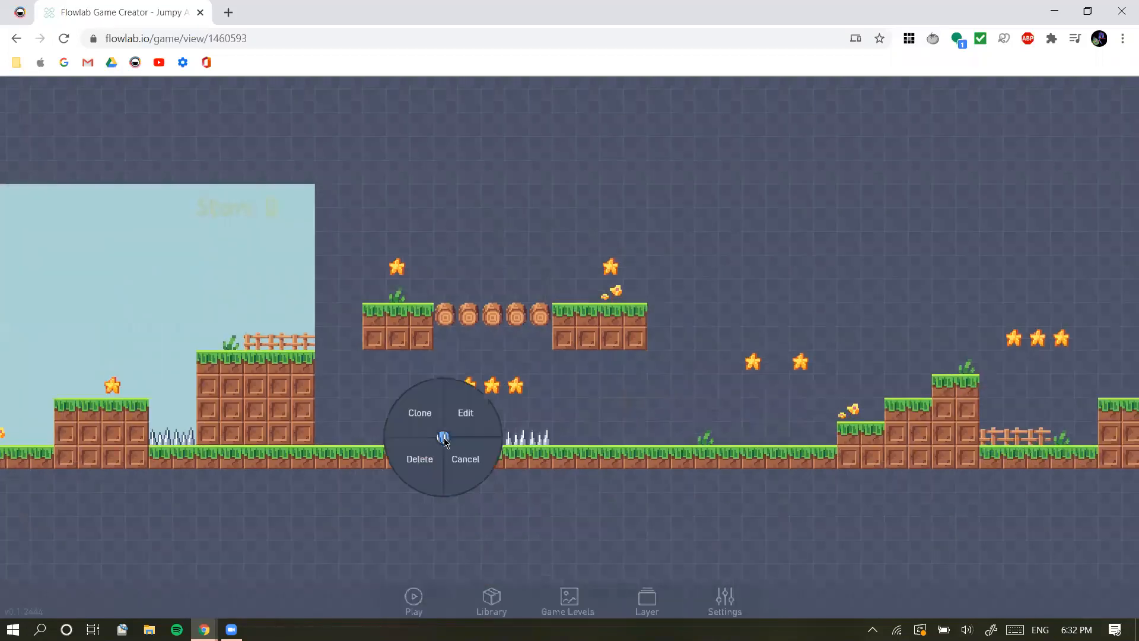
{"action": "left_click", "coordinate": [615, 493]}
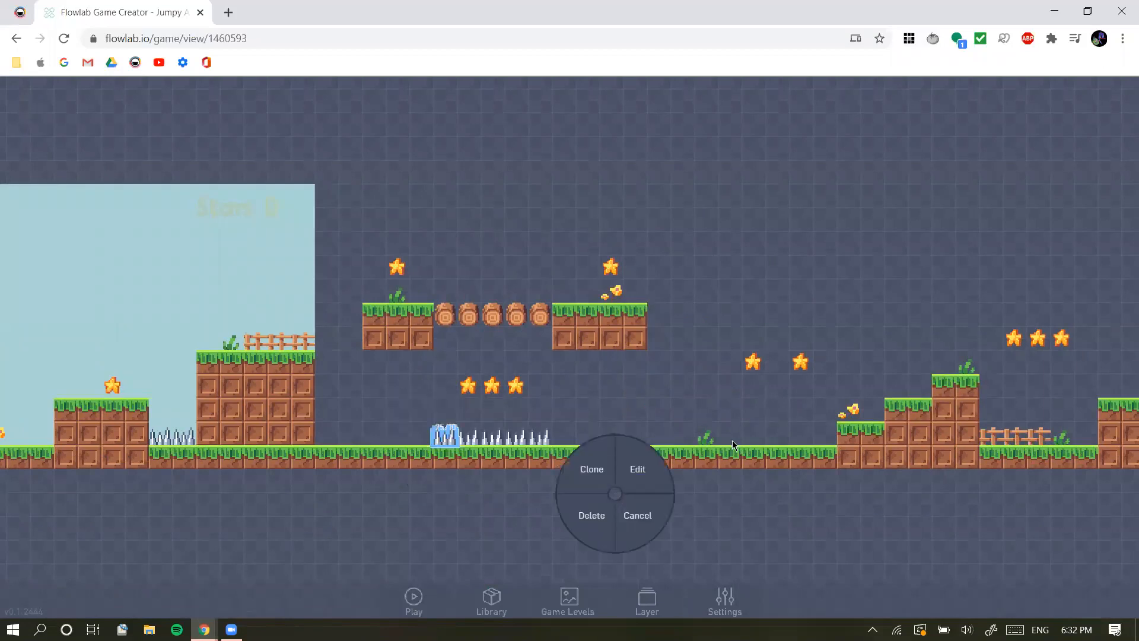
{"action": "left_click", "coordinate": [632, 516]}
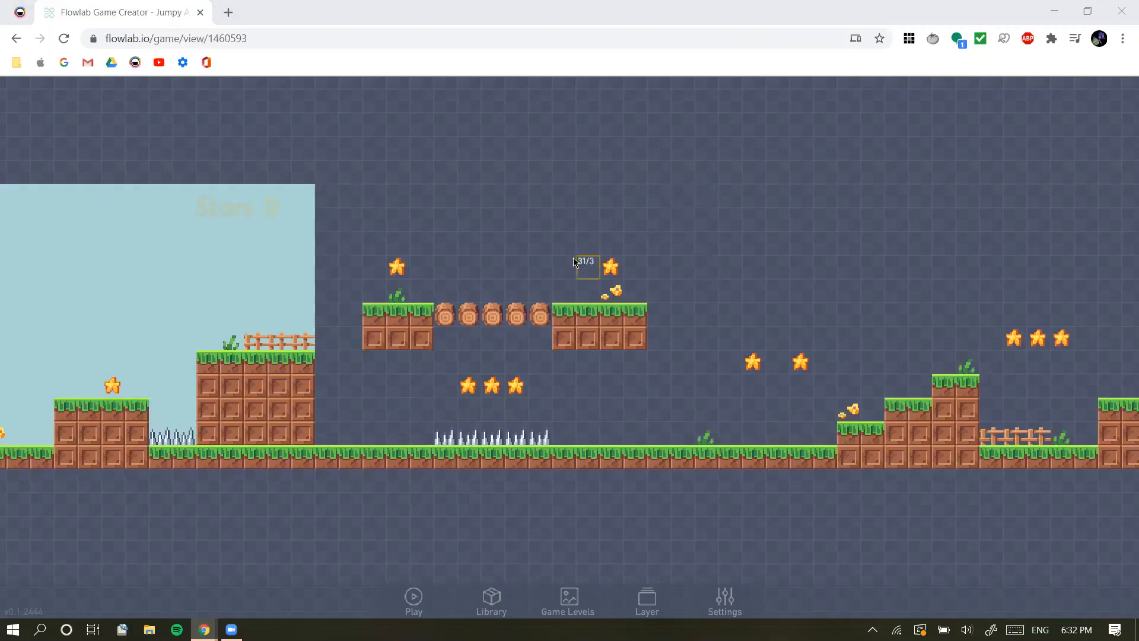
{"action": "mouse_move", "coordinate": [411, 506]}
{"action": "right_mouse_down"}
{"action": "mouse_move", "coordinate": [617, 493]}
{"action": "mouse_move", "coordinate": [648, 473]}
{"action": "mouse_move", "coordinate": [629, 464]}
{"action": "right_mouse_up"}
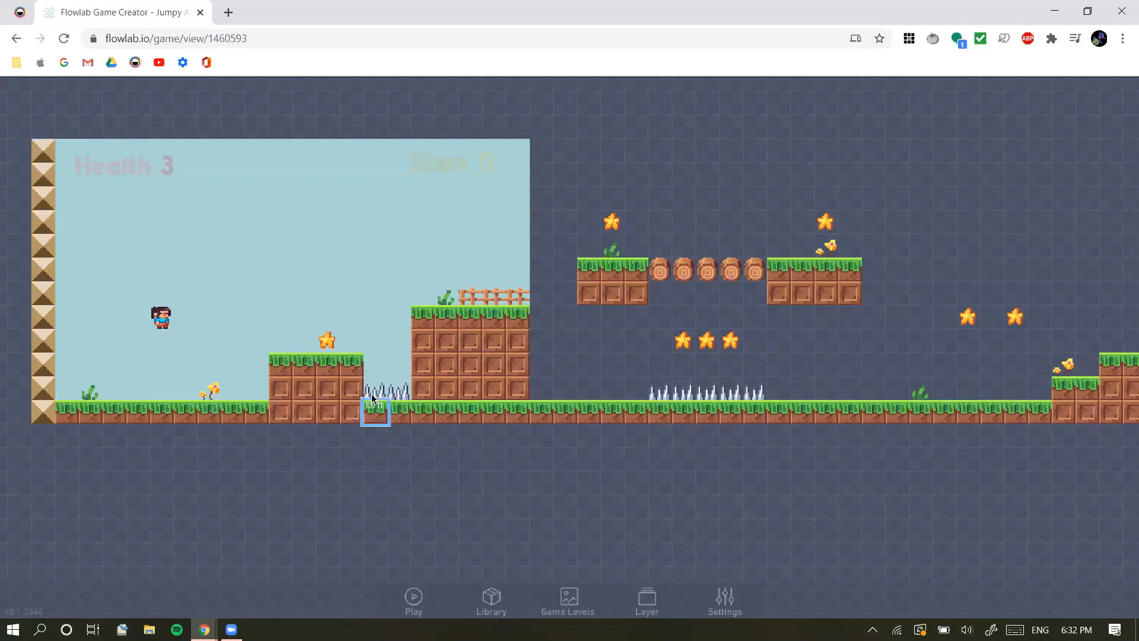
{"action": "right_click_drag", "start_coordinate": [624, 473], "coordinate": [425, 483]}
{"action": "left_click_drag", "start_coordinate": [425, 483], "coordinate": [306, 495]}
{"action": "mouse_move", "coordinate": [566, 503]}
{"action": "left_mouse_down"}
{"action": "mouse_move", "coordinate": [402, 515]}
{"action": "mouse_move", "coordinate": [675, 486]}
{"action": "mouse_move", "coordinate": [740, 503]}
{"action": "mouse_move", "coordinate": [979, 502]}
{"action": "left_mouse_up"}
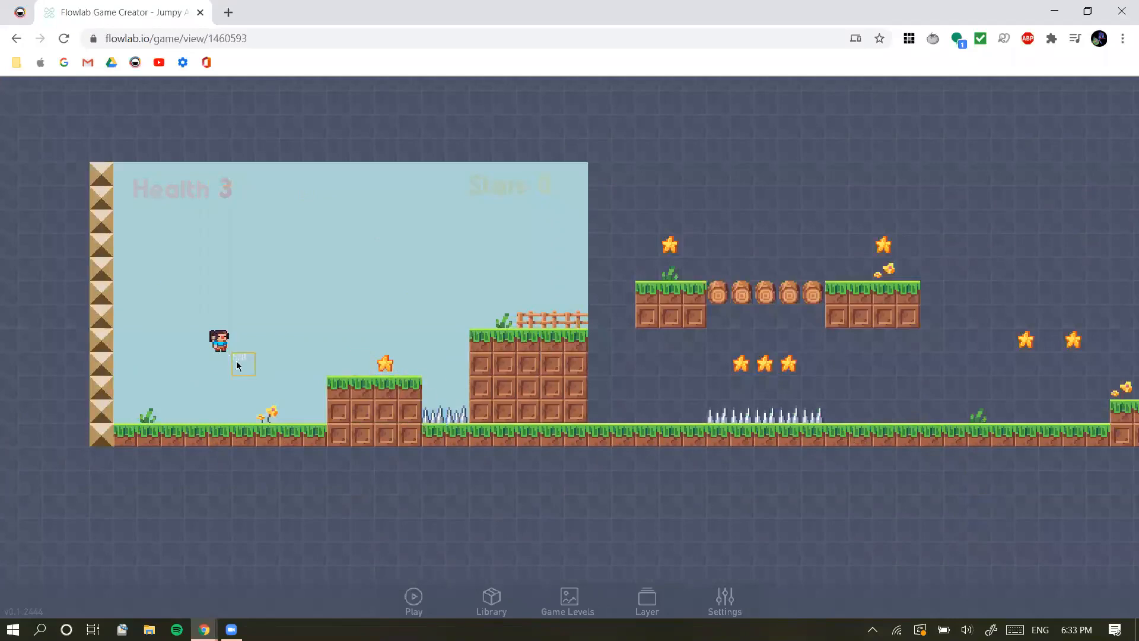
Open the Player's behaviors and look over its Spikes collision, Star collision, sound and movement block groups
{"action": "left_click", "coordinate": [221, 342]}
{"action": "left_click", "coordinate": [251, 331]}
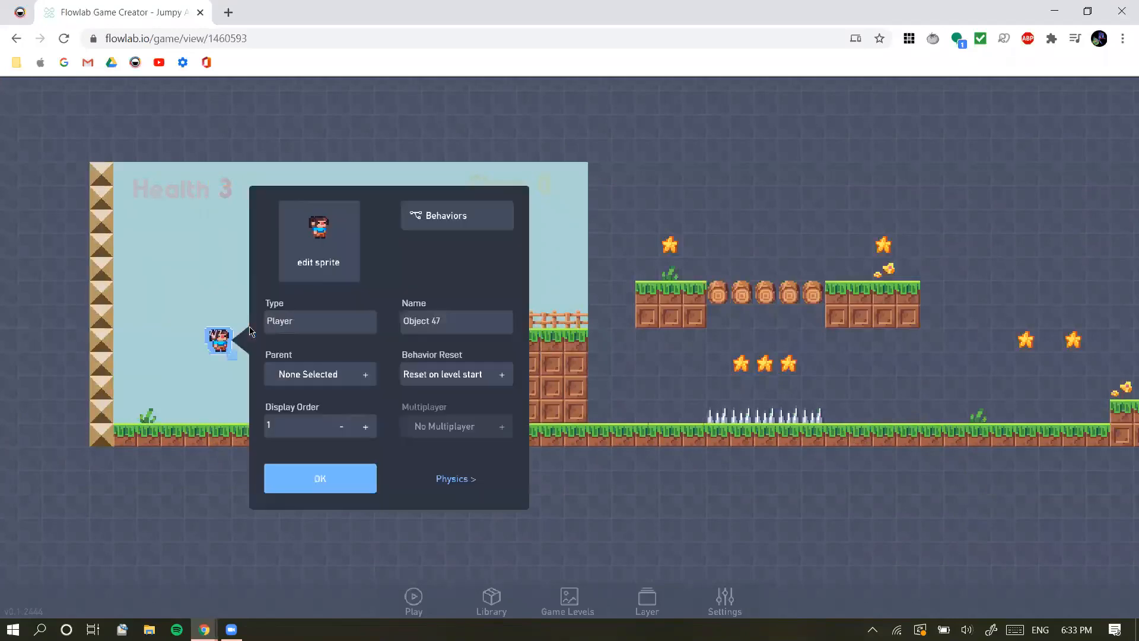
{"action": "left_click", "coordinate": [430, 223]}
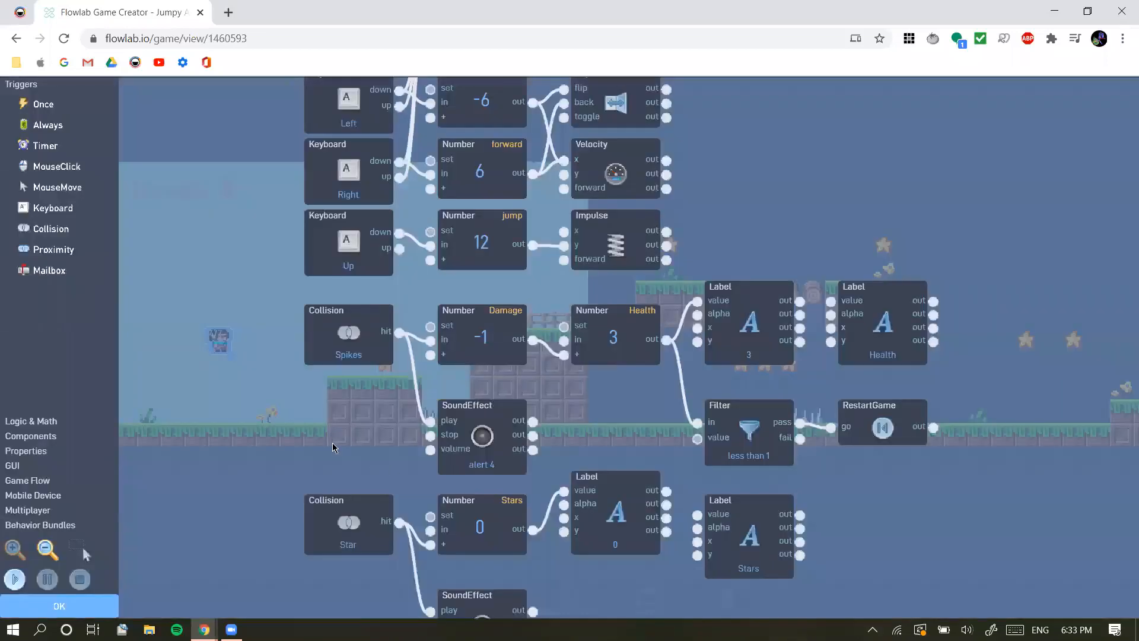
{"action": "left_click_drag", "start_coordinate": [322, 459], "coordinate": [259, 124]}
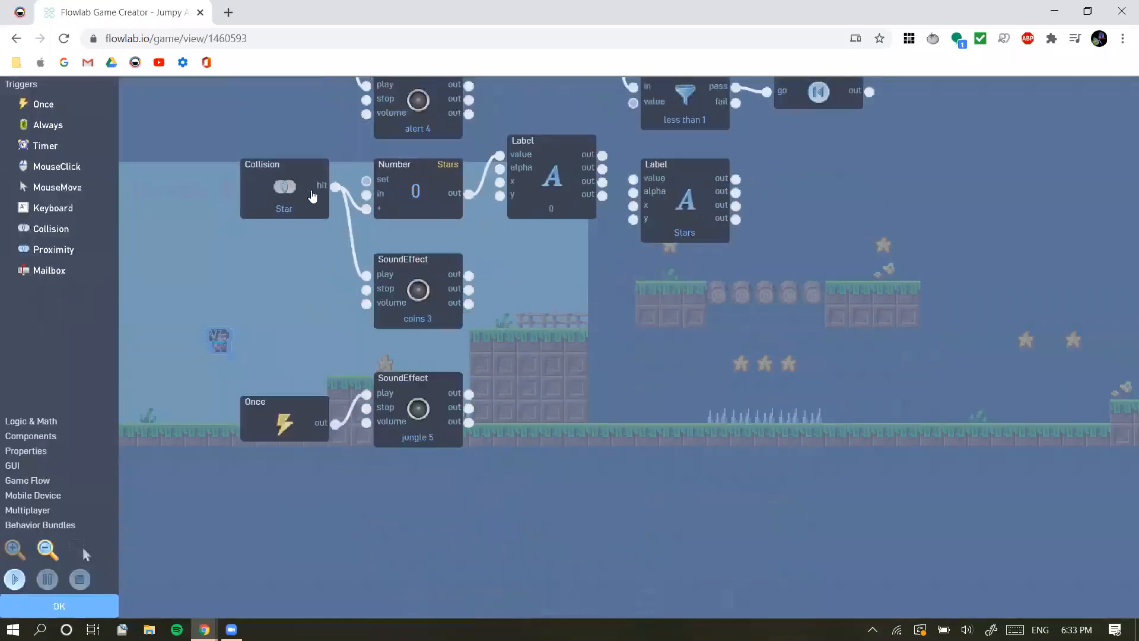
{"action": "left_click_drag", "start_coordinate": [254, 299], "coordinate": [304, 594]}
{"action": "left_click_drag", "start_coordinate": [291, 451], "coordinate": [273, 620]}
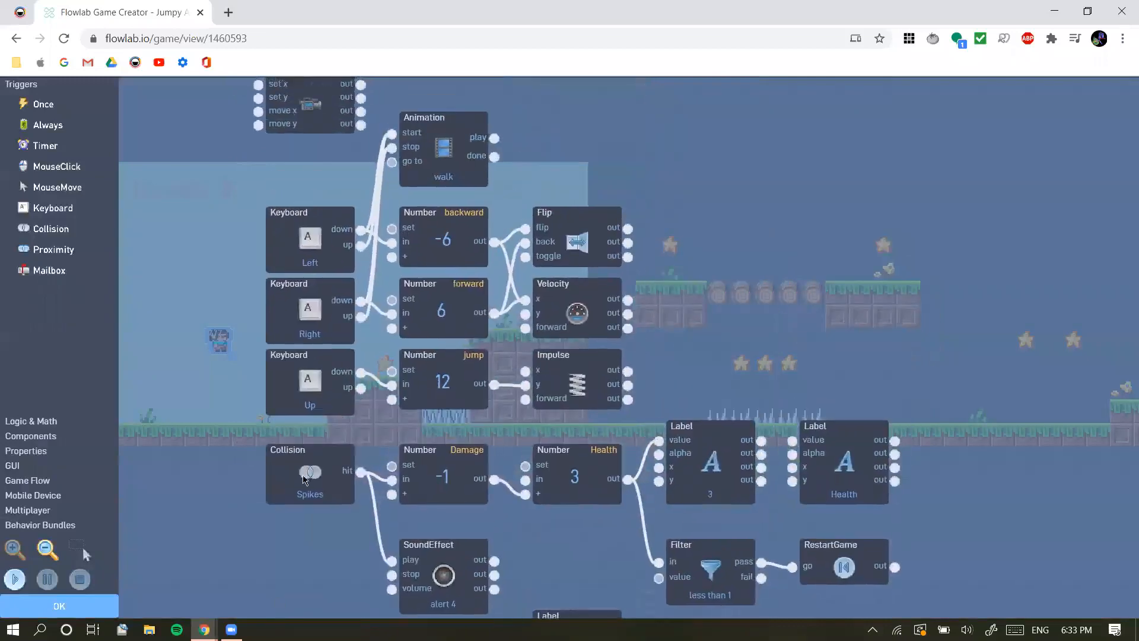
{"action": "left_click_drag", "start_coordinate": [827, 316], "coordinate": [781, 427]}
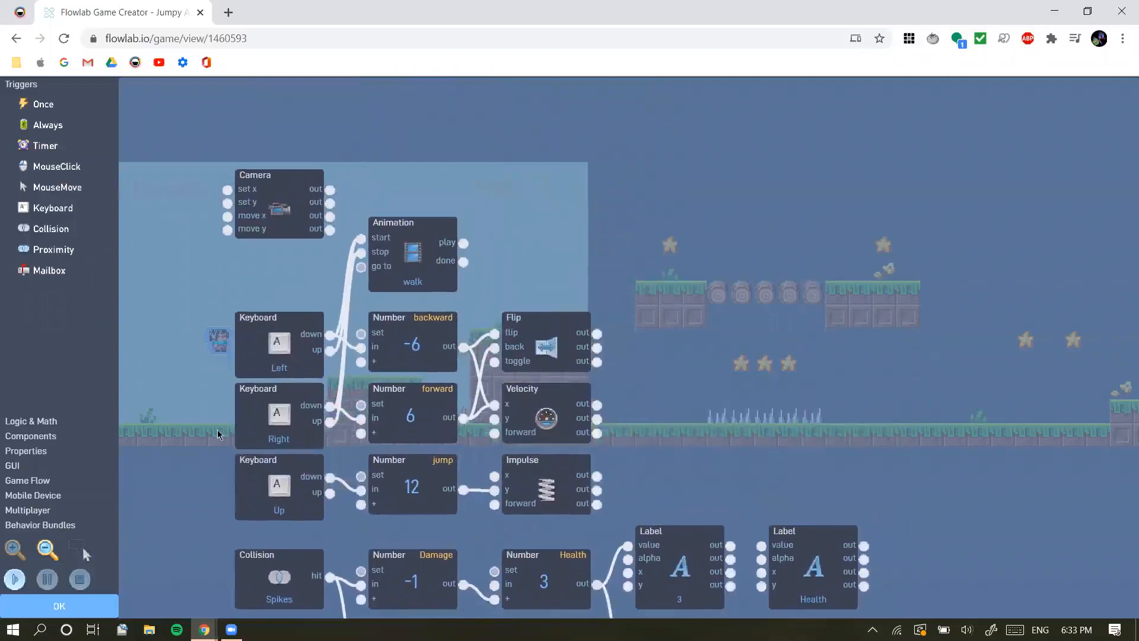
Add a Collision trigger to the Player's behaviors and place it in the empty space beyond the Animation block
{"action": "left_click", "coordinate": [42, 230]}
{"action": "left_click_drag", "start_coordinate": [620, 354], "coordinate": [685, 336]}
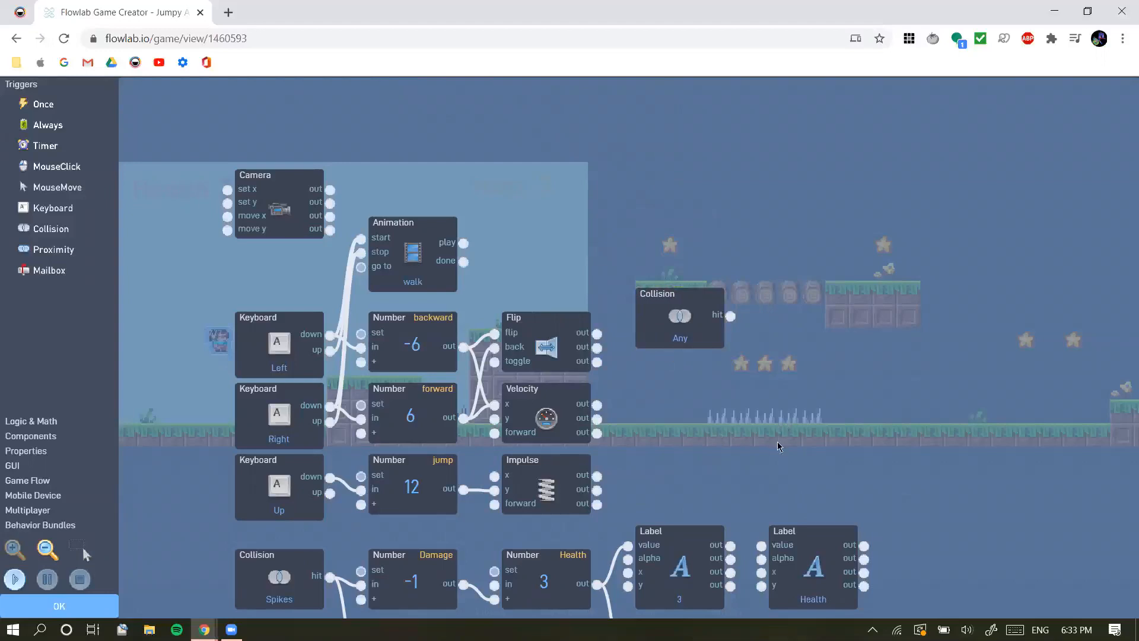
{"action": "left_click", "coordinate": [695, 302]}
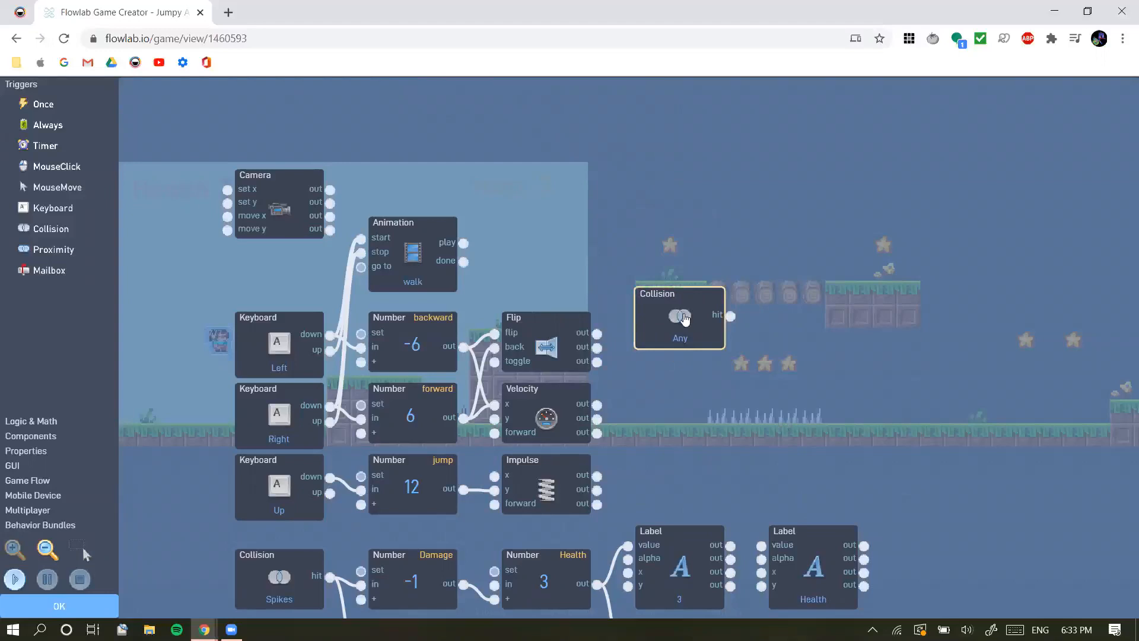
{"action": "left_click_drag", "start_coordinate": [677, 330], "coordinate": [705, 235]}
{"action": "left_click", "coordinate": [670, 285]}
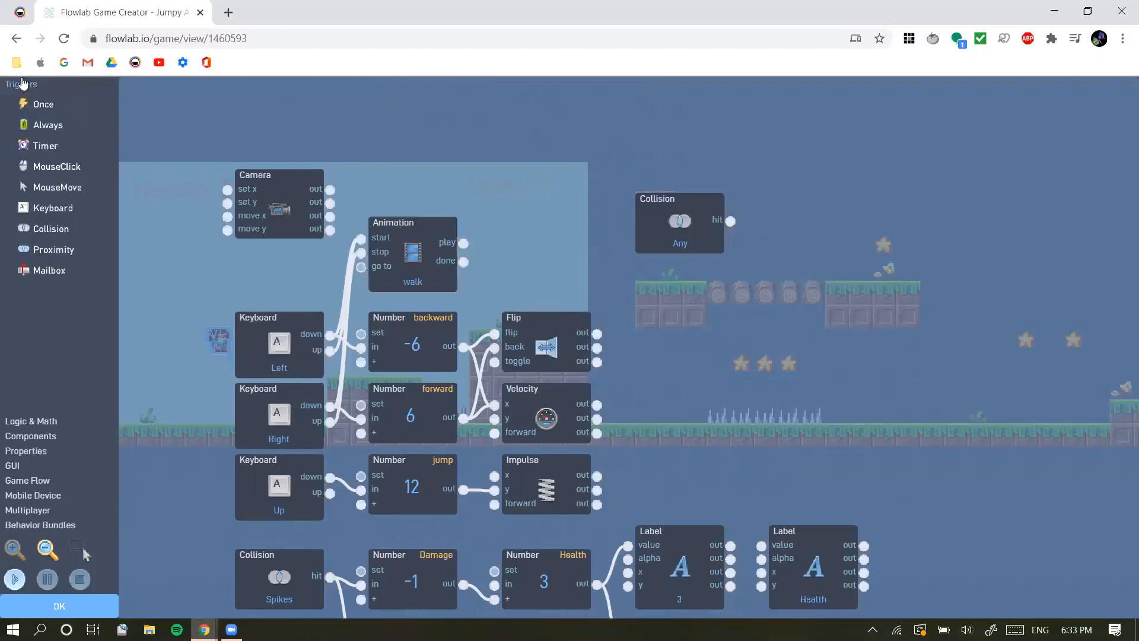
{"action": "left_click", "coordinate": [50, 228]}
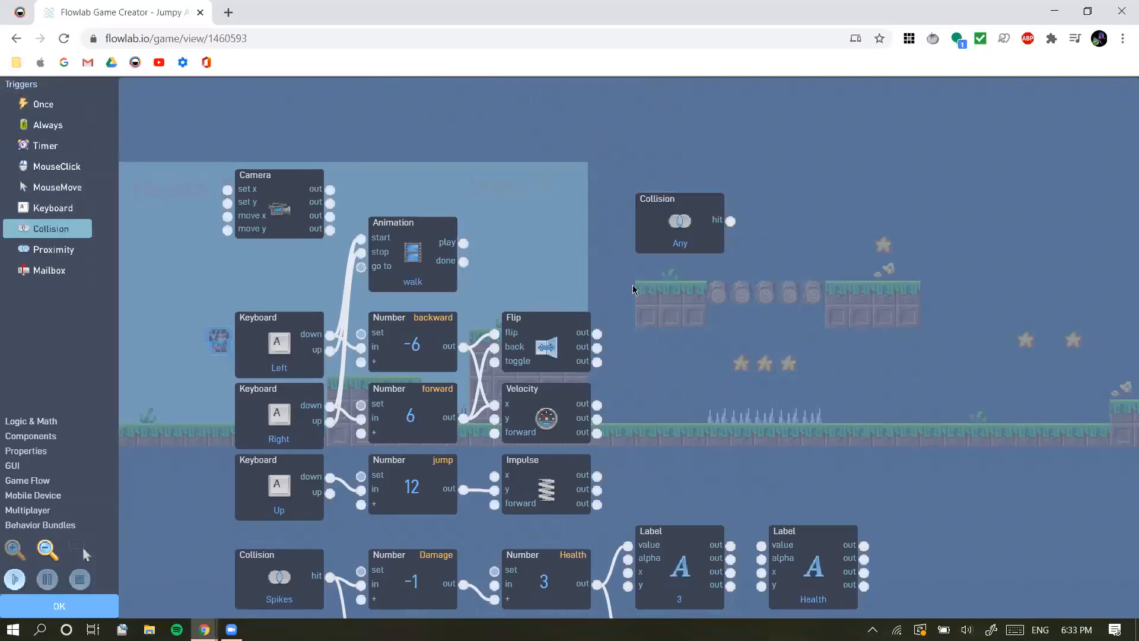
{"action": "left_click", "coordinate": [714, 228]}
{"action": "left_click", "coordinate": [713, 227]}
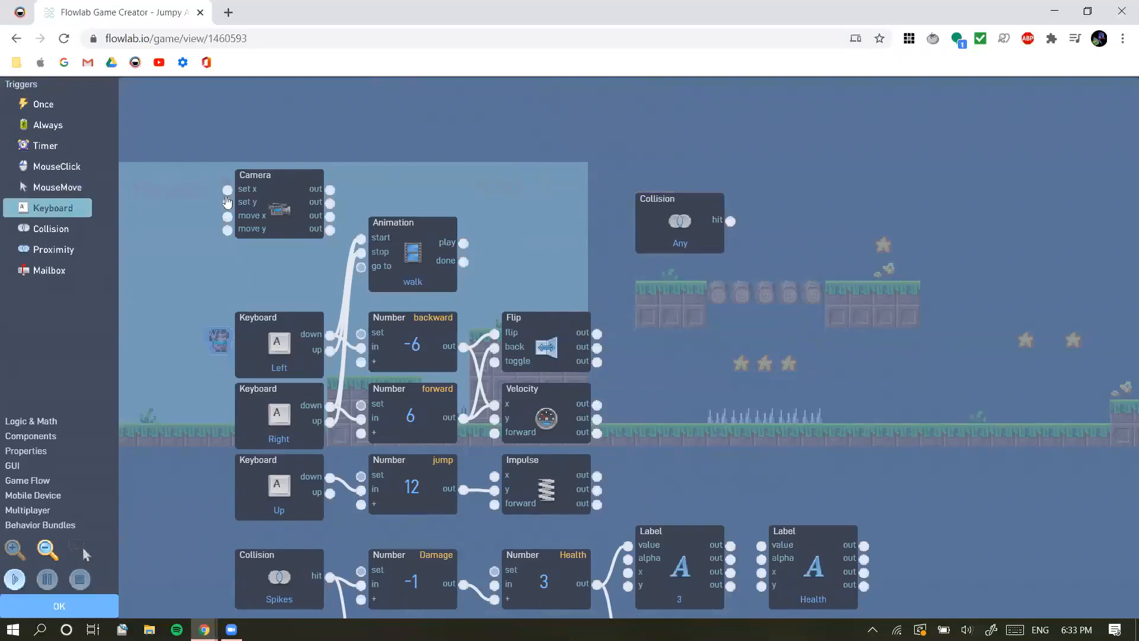
Set the new Collision trigger to react to the Spikes type with any object, and confirm its settings
{"action": "left_click", "coordinate": [674, 213]}
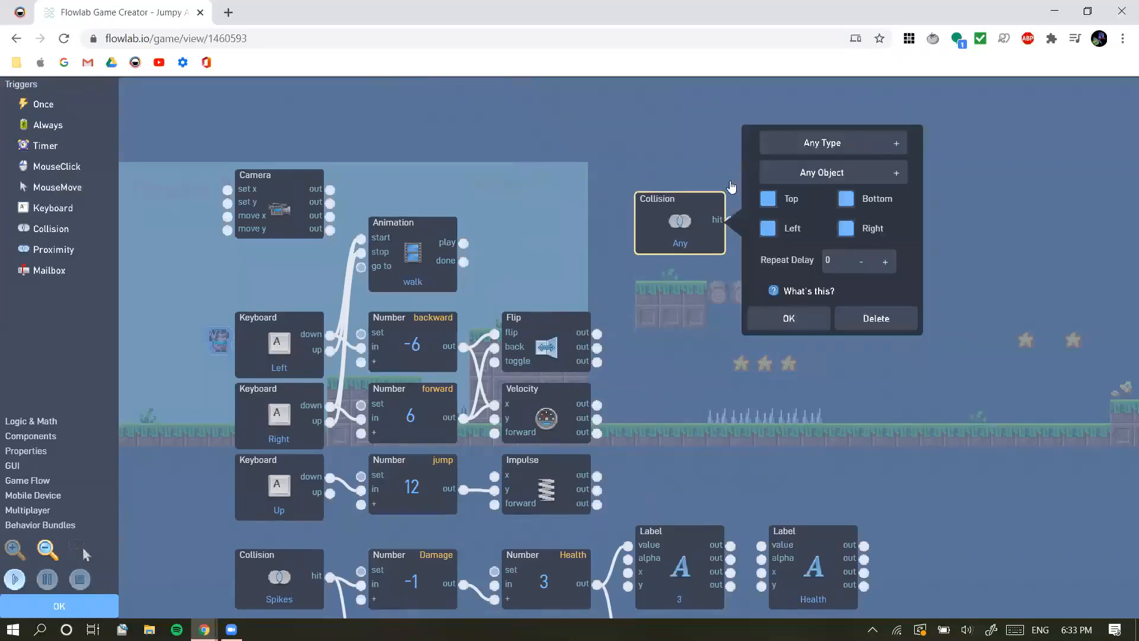
{"action": "left_click", "coordinate": [893, 144]}
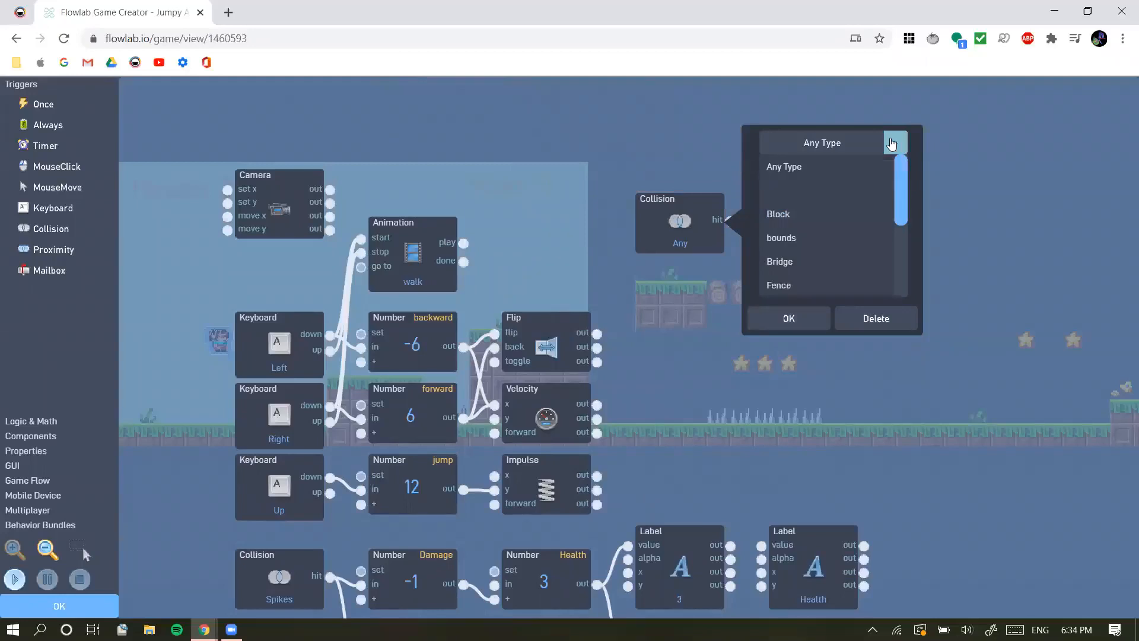
{"action": "left_click_drag", "start_coordinate": [902, 235], "coordinate": [903, 297]}
{"action": "left_click", "coordinate": [802, 240]}
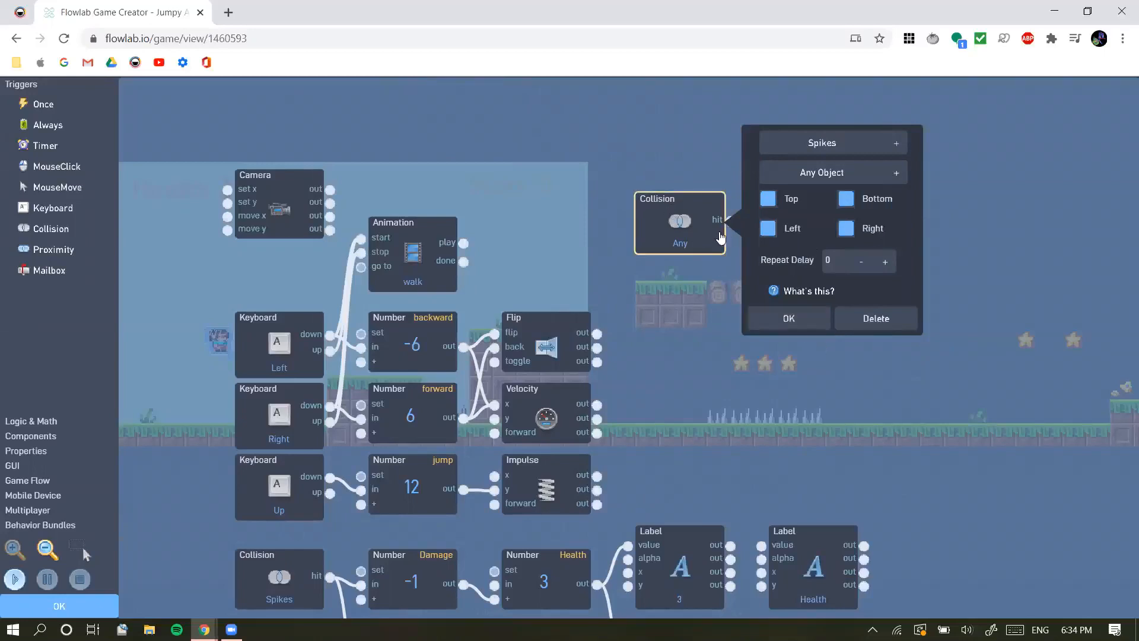
{"action": "left_click", "coordinate": [772, 319]}
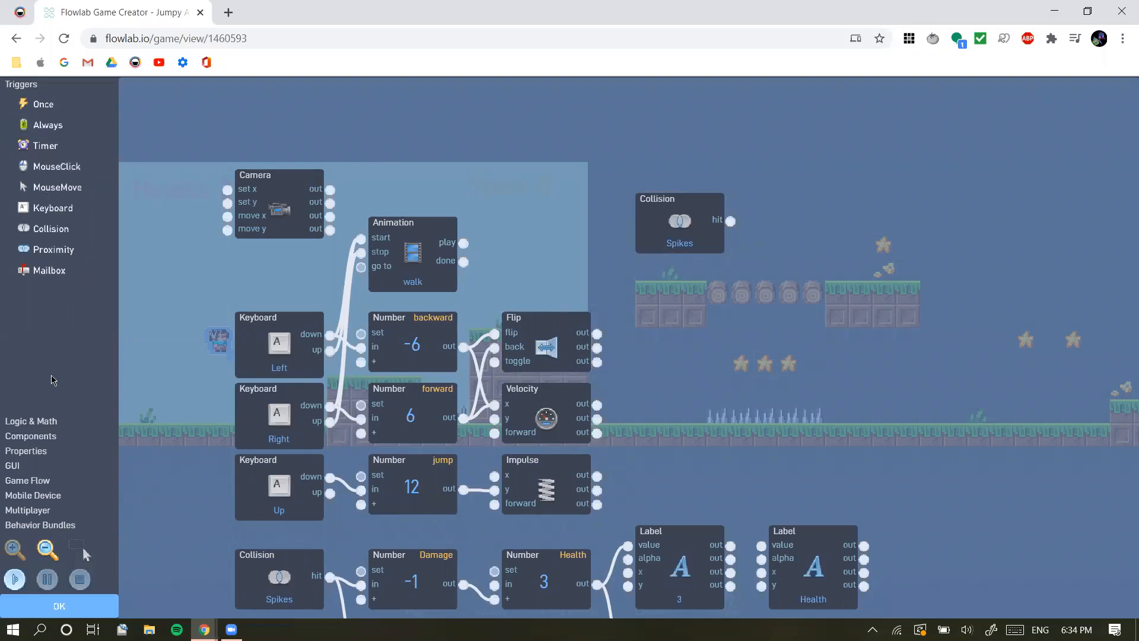
Add a Number block from the logic blocks and place it directly beyond the new Spikes Collision trigger
{"action": "left_click", "coordinate": [35, 421]}
{"action": "left_click", "coordinate": [57, 119]}
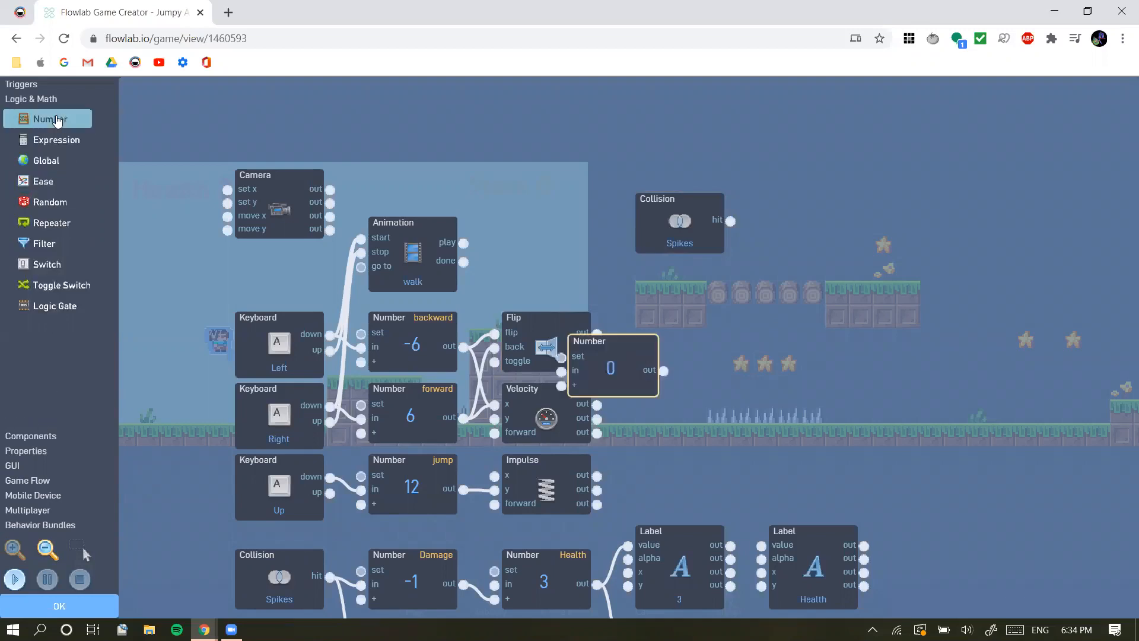
{"action": "left_click_drag", "start_coordinate": [621, 375], "coordinate": [822, 232]}
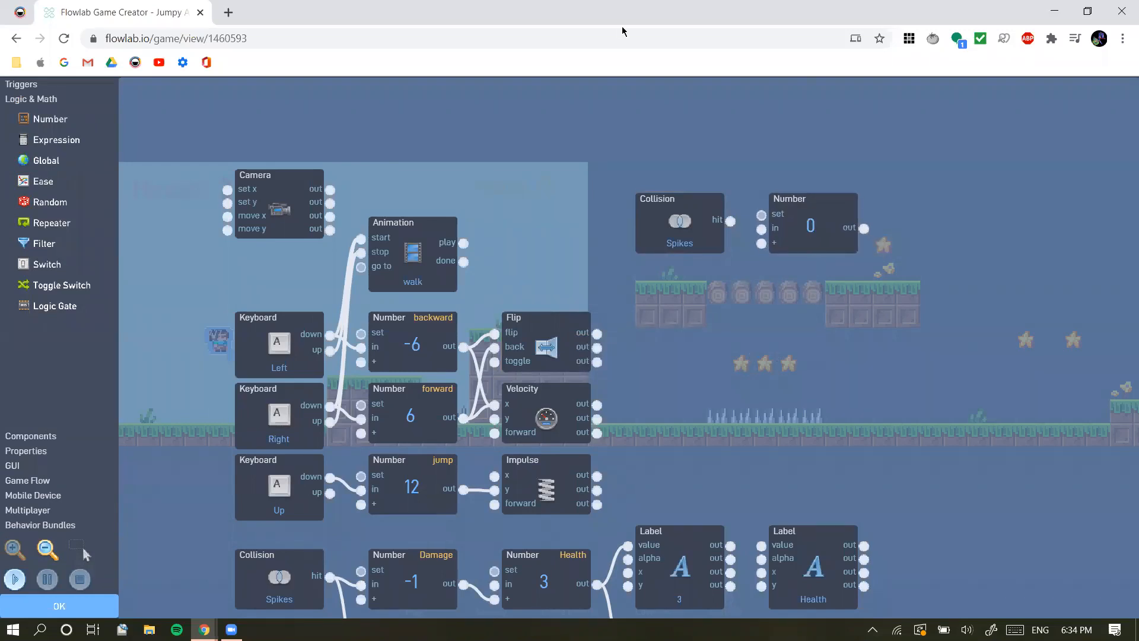
Set the current value of the new Number block beside the Spikes Collision trigger to -1 and confirm it
{"action": "left_click", "coordinate": [812, 235]}
{"action": "left_click", "coordinate": [728, 239]}
{"action": "left_click", "coordinate": [824, 222]}
{"action": "left_click", "coordinate": [127, 90]}
{"action": "left_click", "coordinate": [820, 231]}
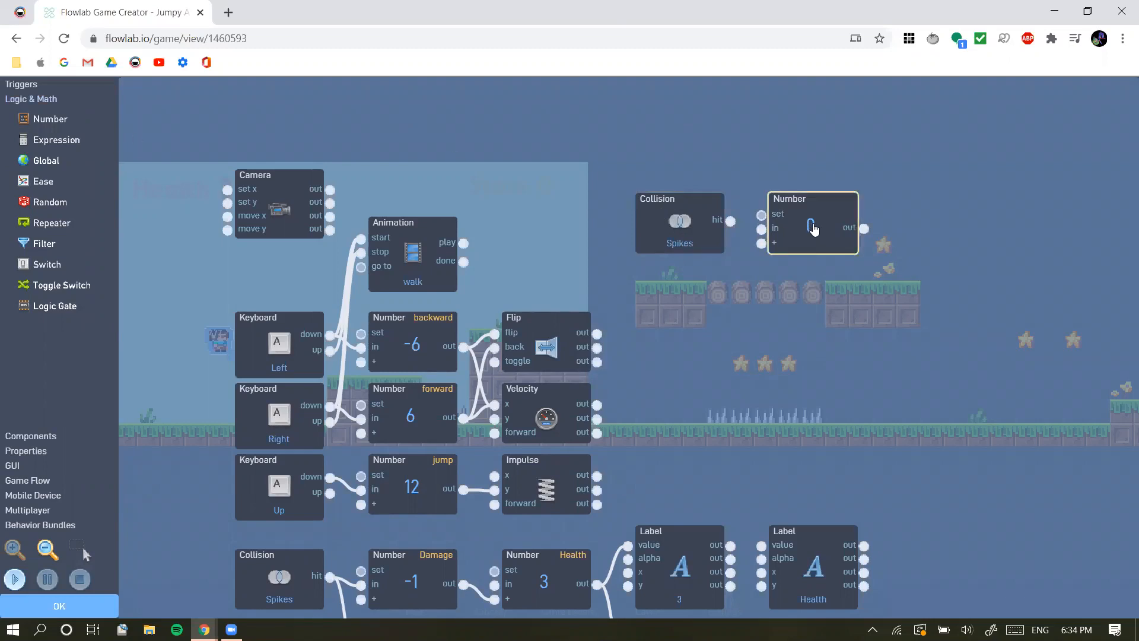
{"action": "left_click", "coordinate": [810, 222]}
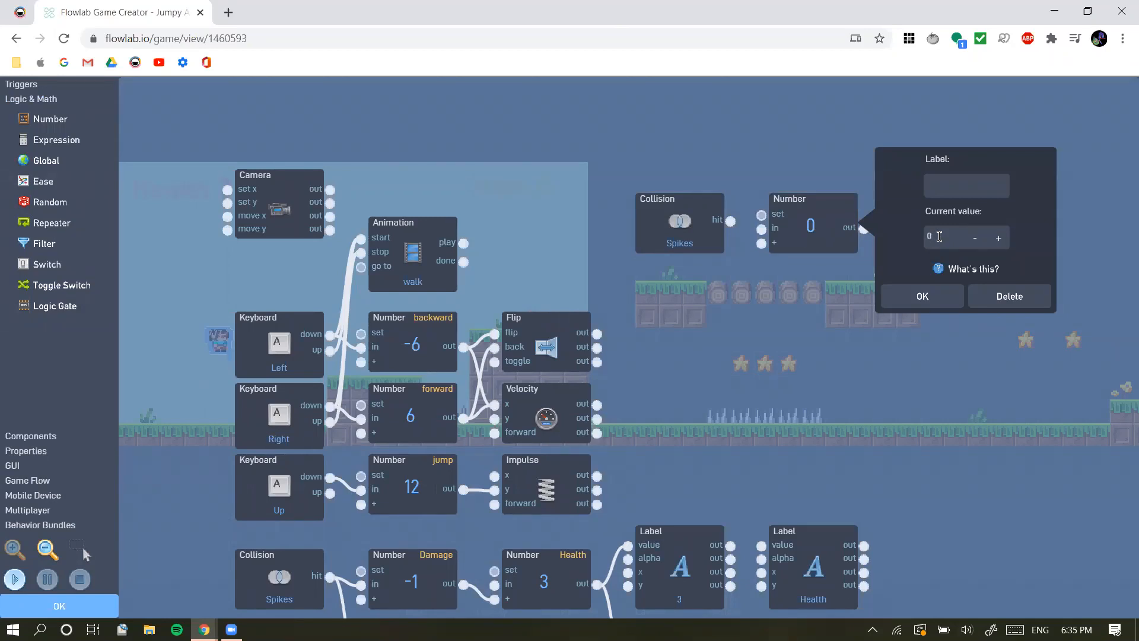
{"action": "type", "text": "1"}
{"action": "left_click", "coordinate": [922, 296]}
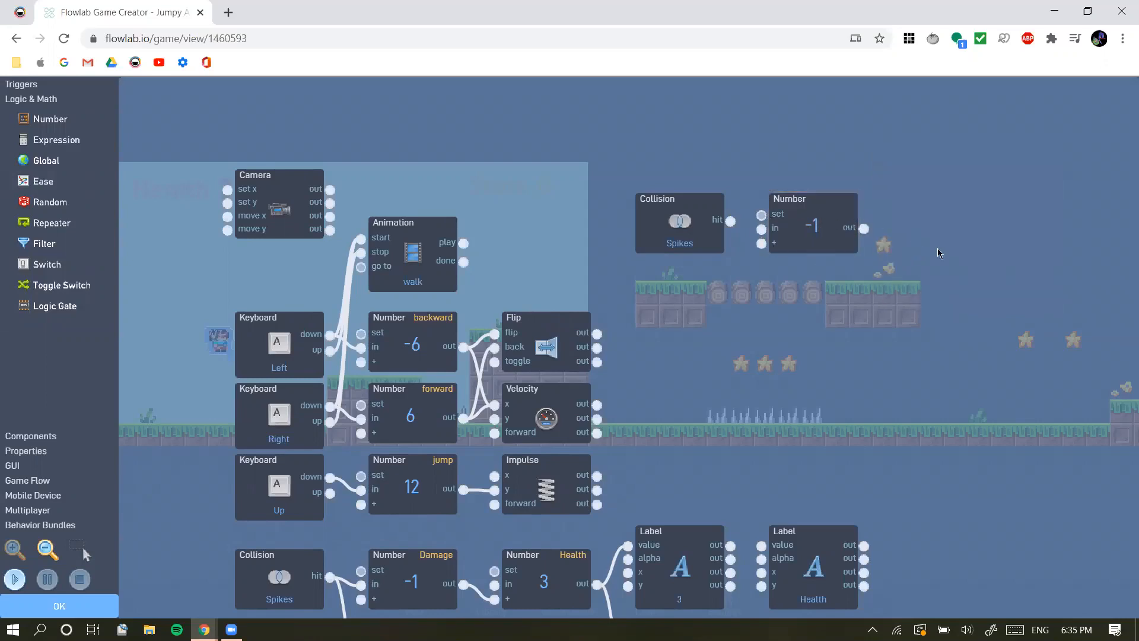
{"action": "left_click_drag", "start_coordinate": [859, 345], "coordinate": [829, 396]}
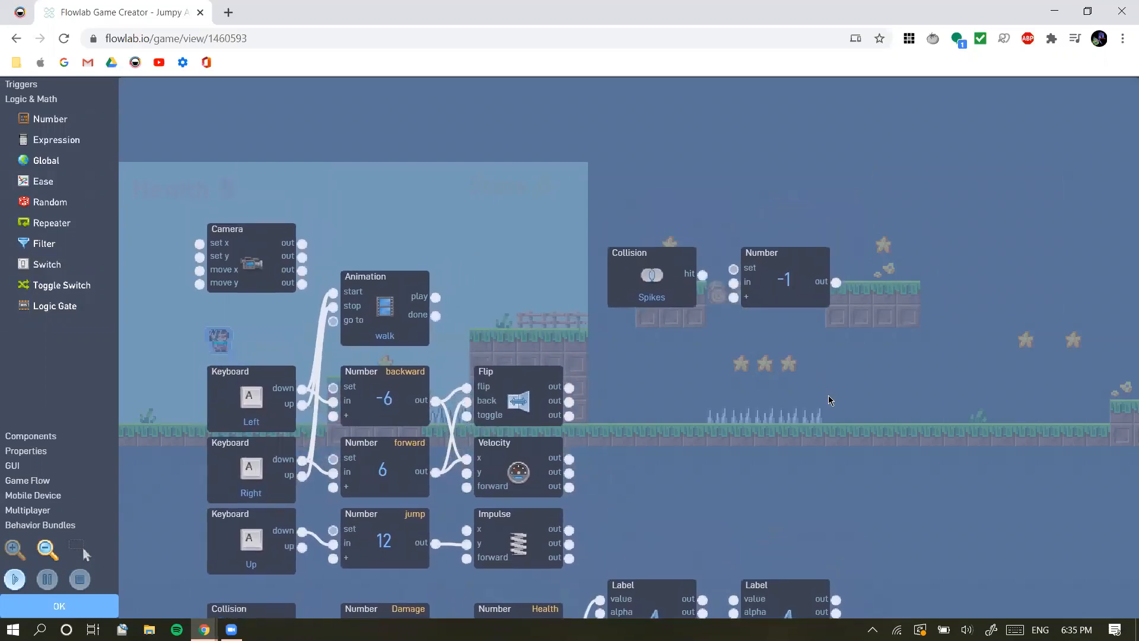